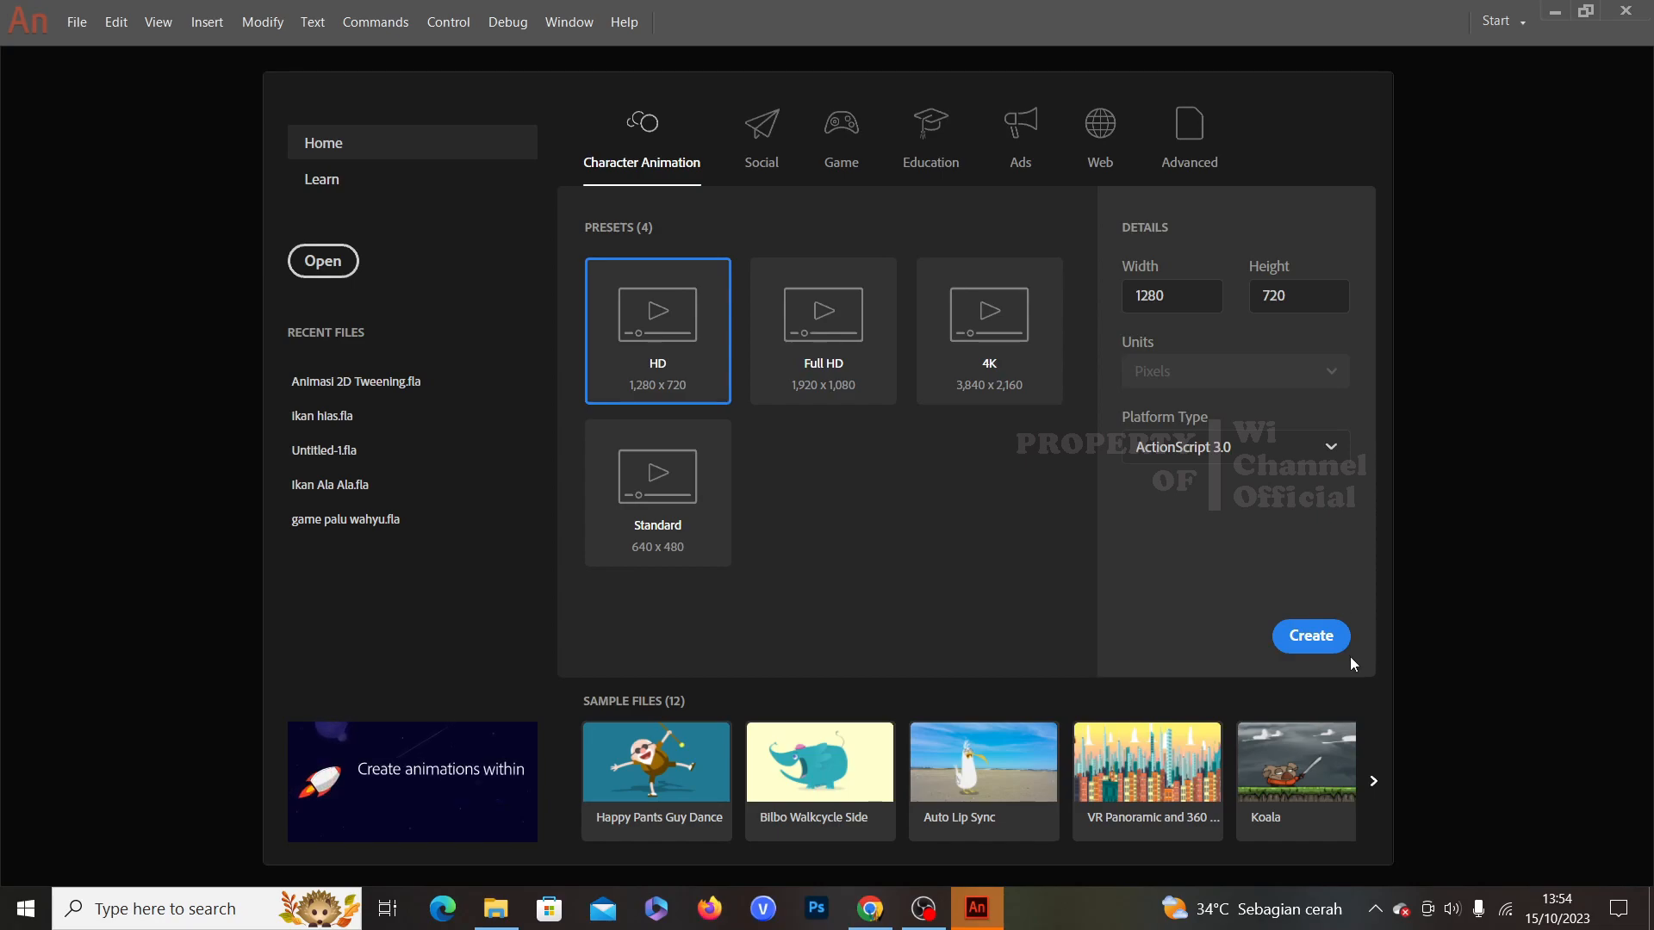
Step: Create a new HD 1280 x 720 ActionScript 3.0 document and fit the stage in the window
click(1325, 642)
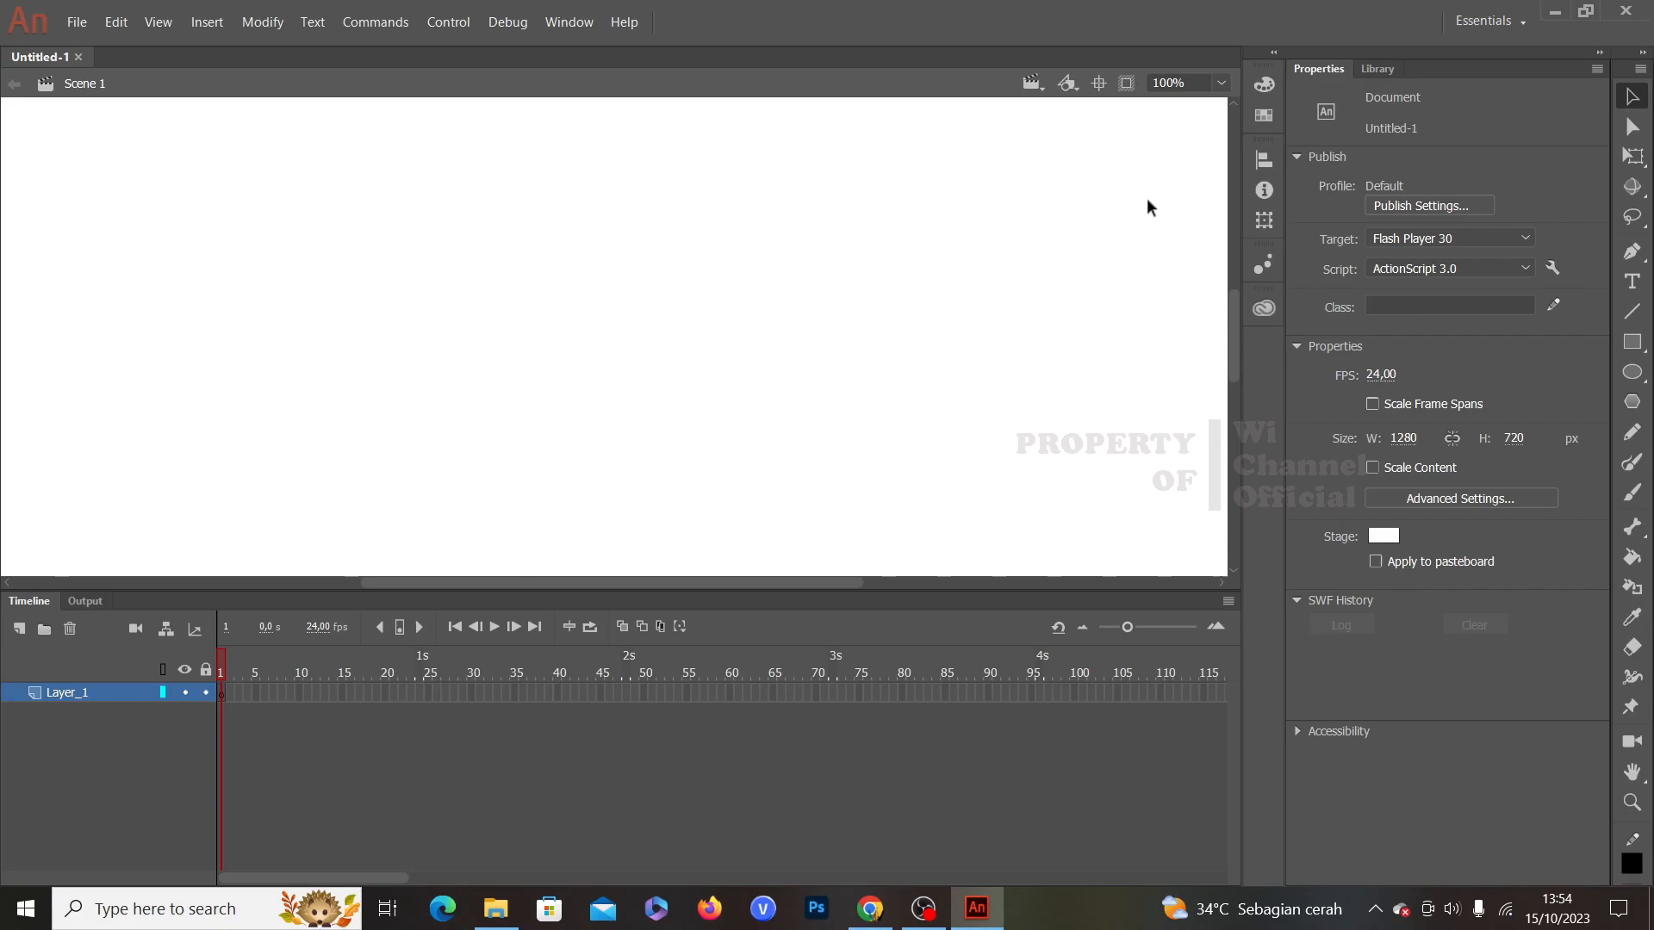
click(1221, 83)
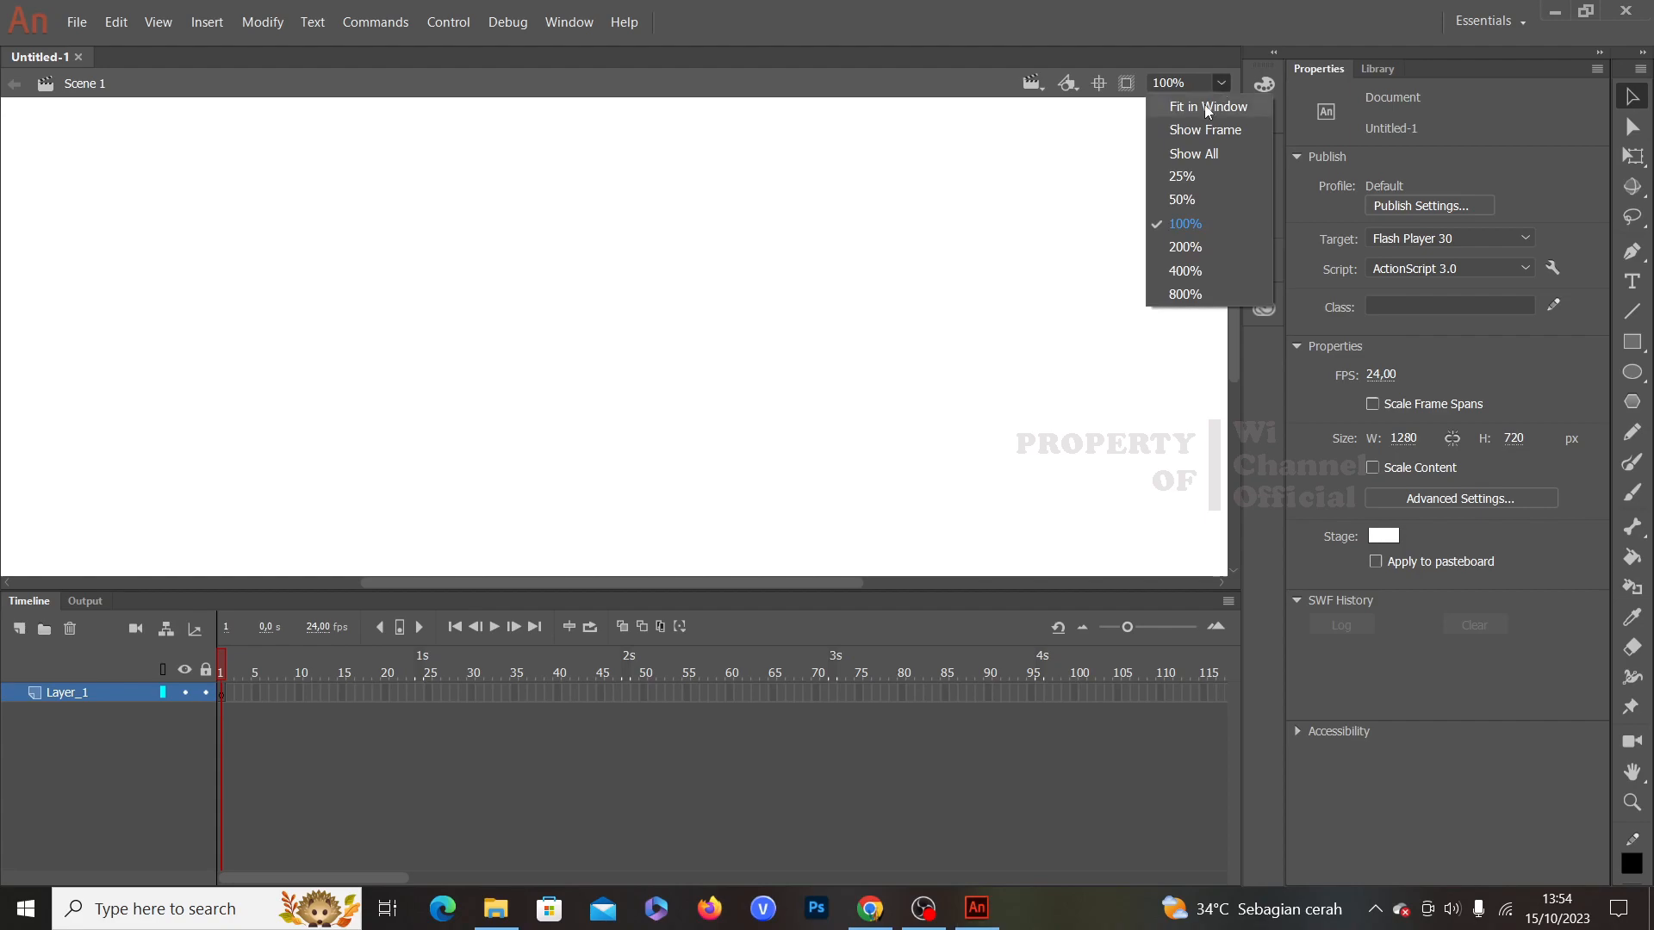
click(1207, 107)
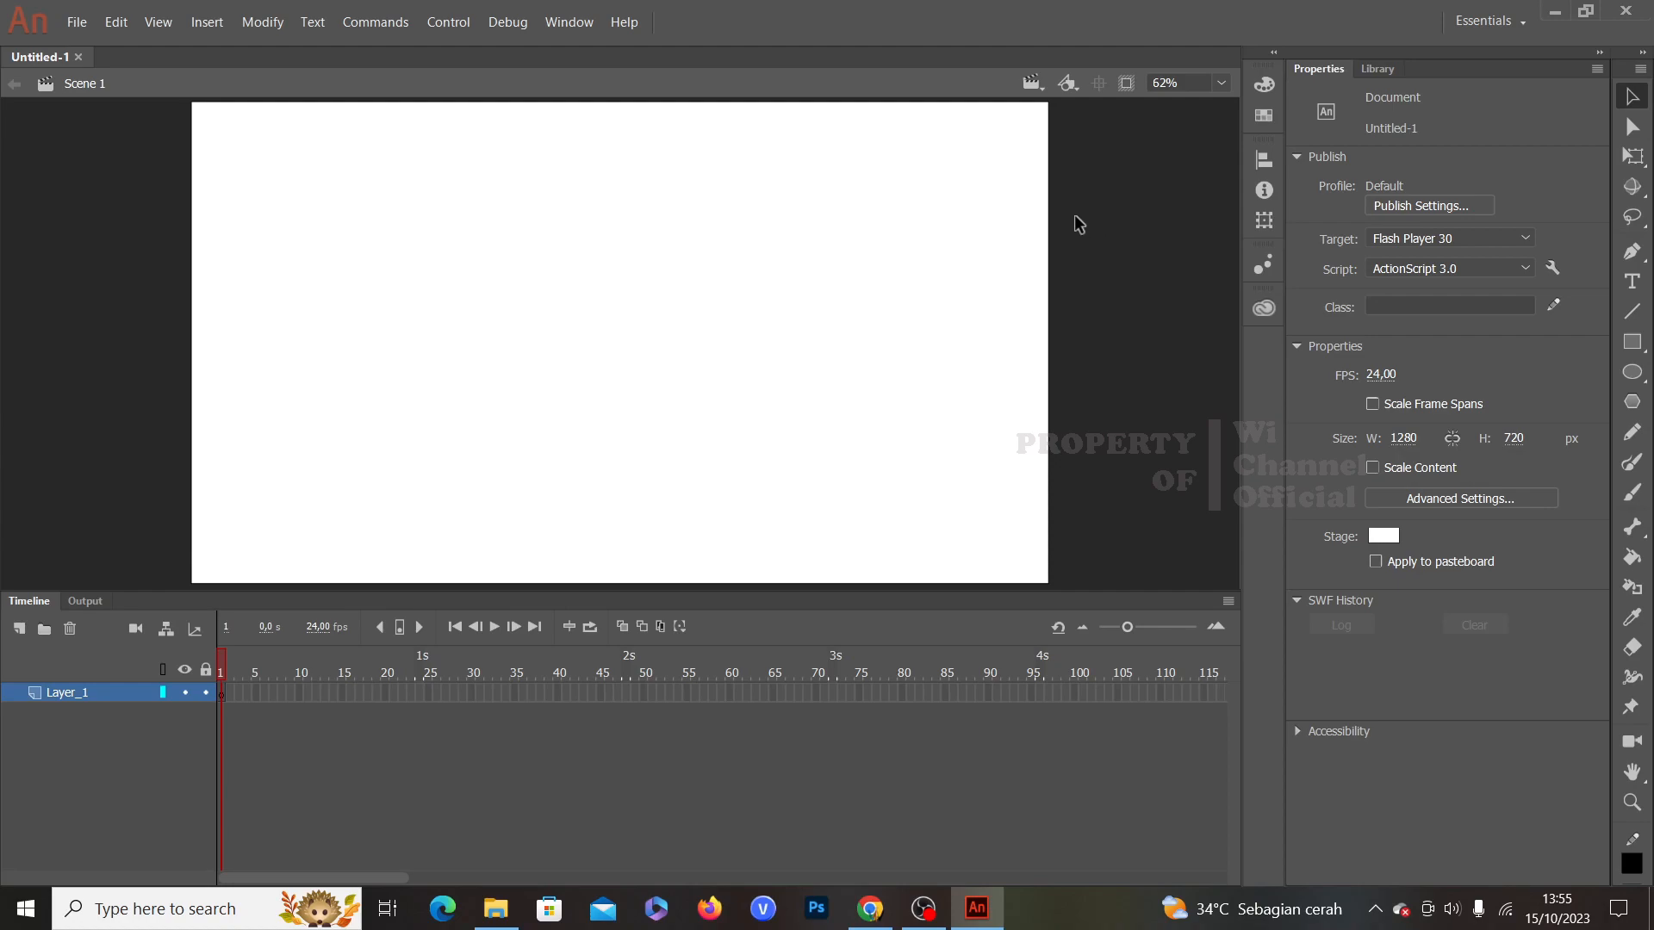
Step: Draw a square about 225 px wide near the middle of the stage, with red fill and no stroke
click(1637, 349)
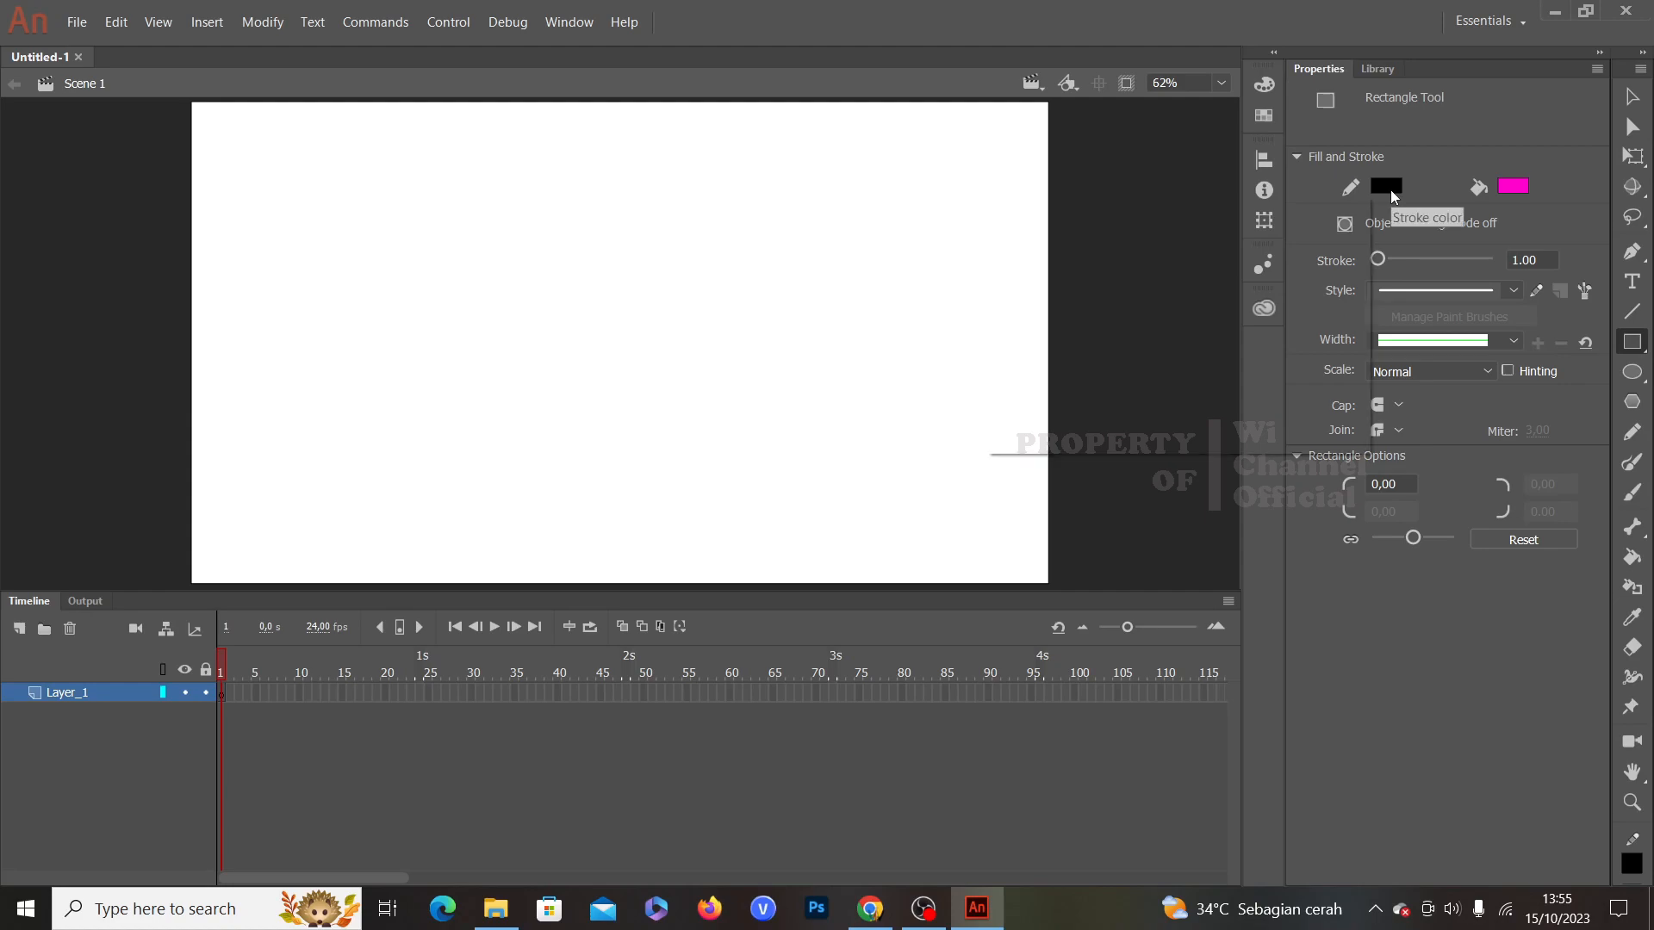
click(1389, 188)
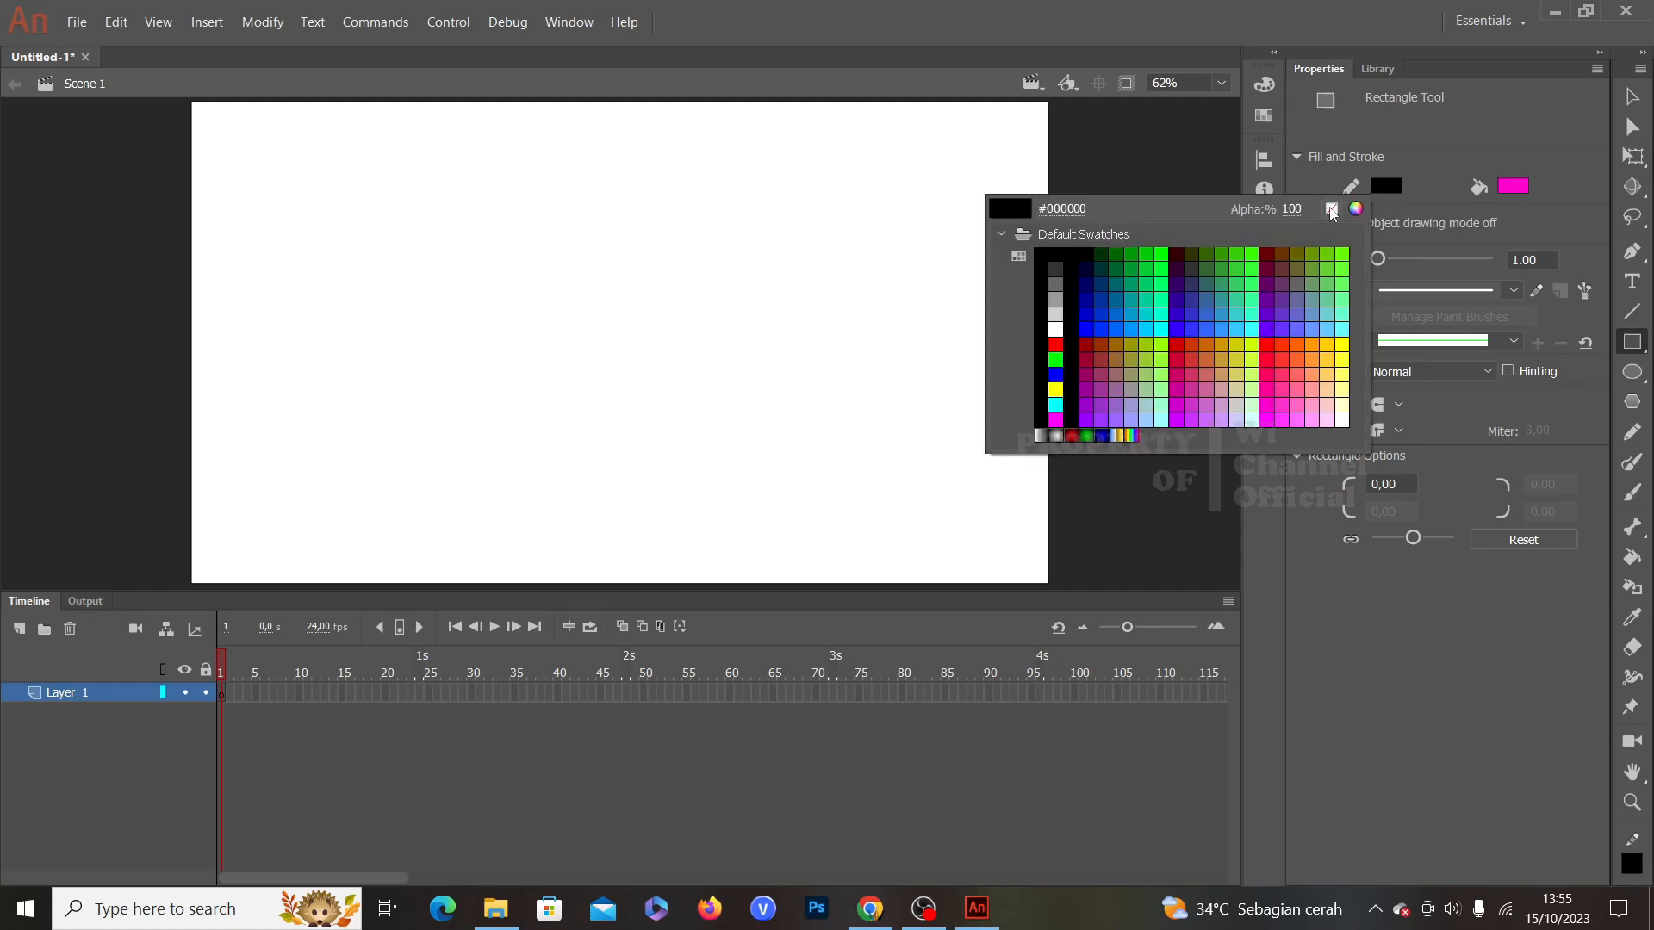
click(1331, 209)
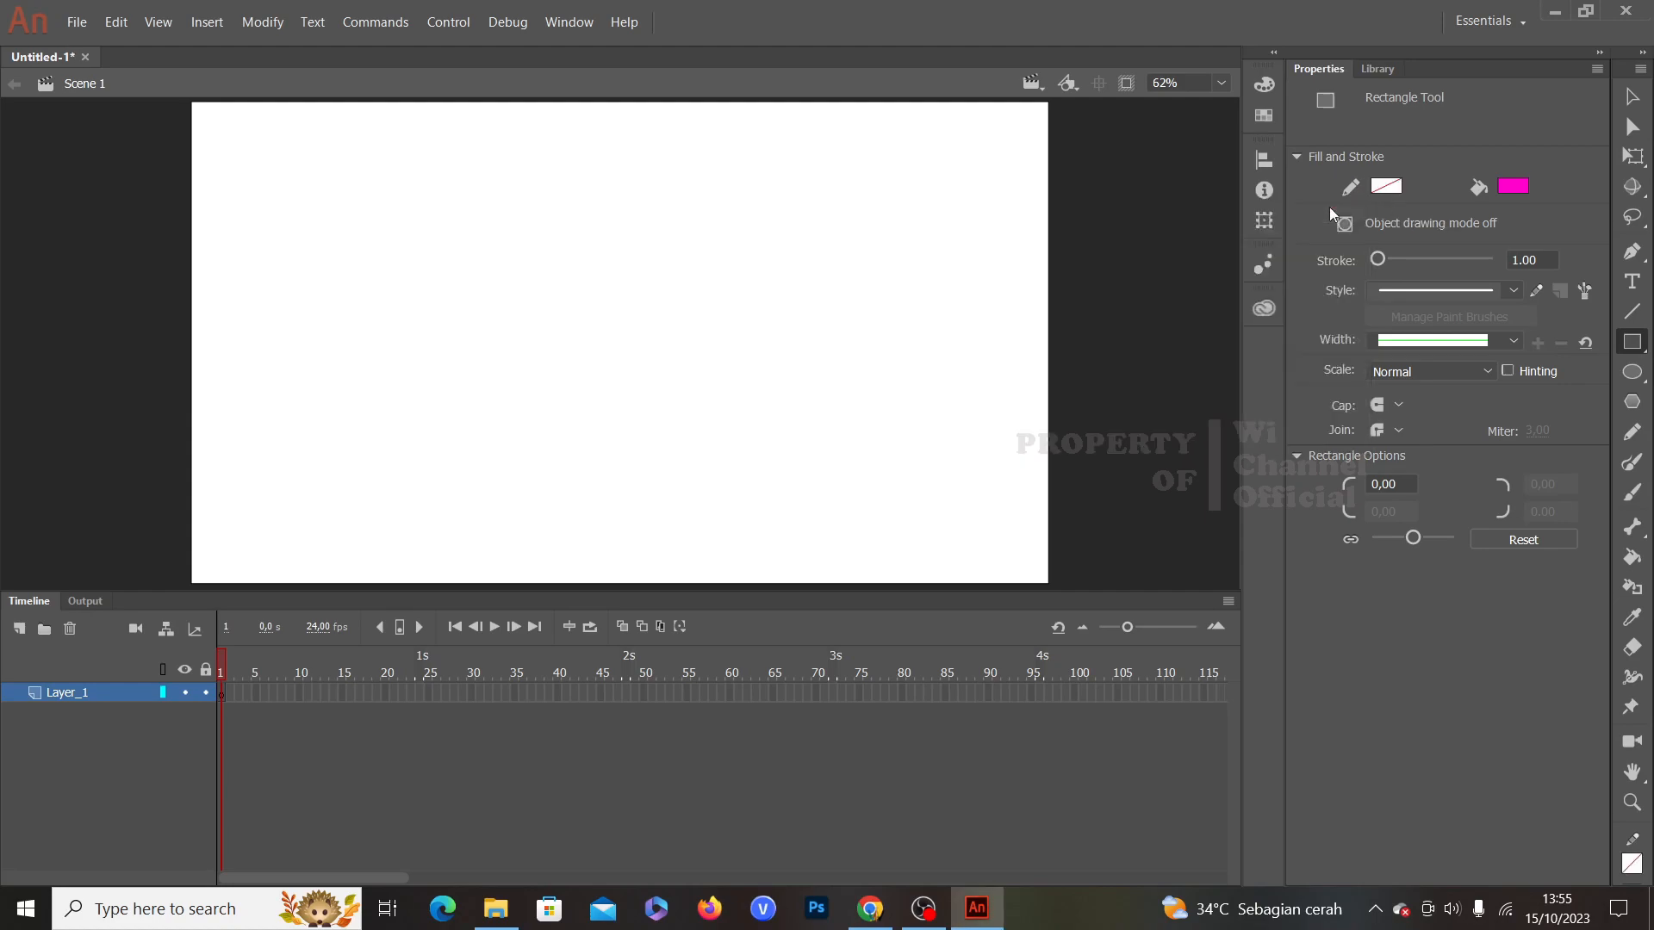
click(1508, 187)
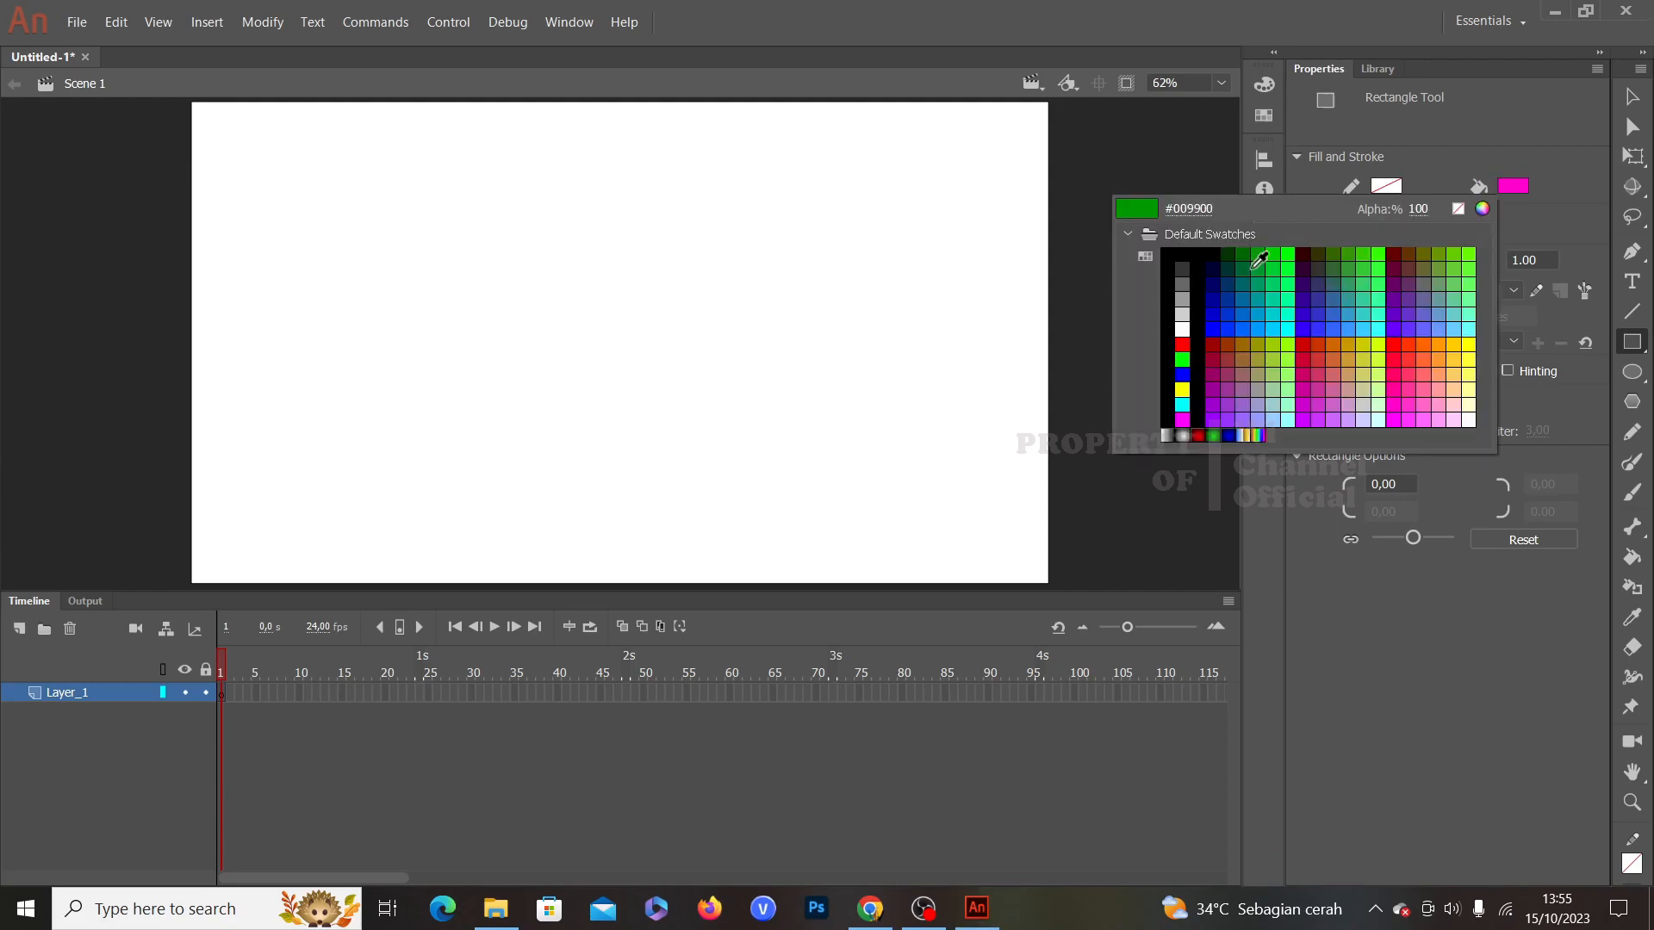
click(1184, 344)
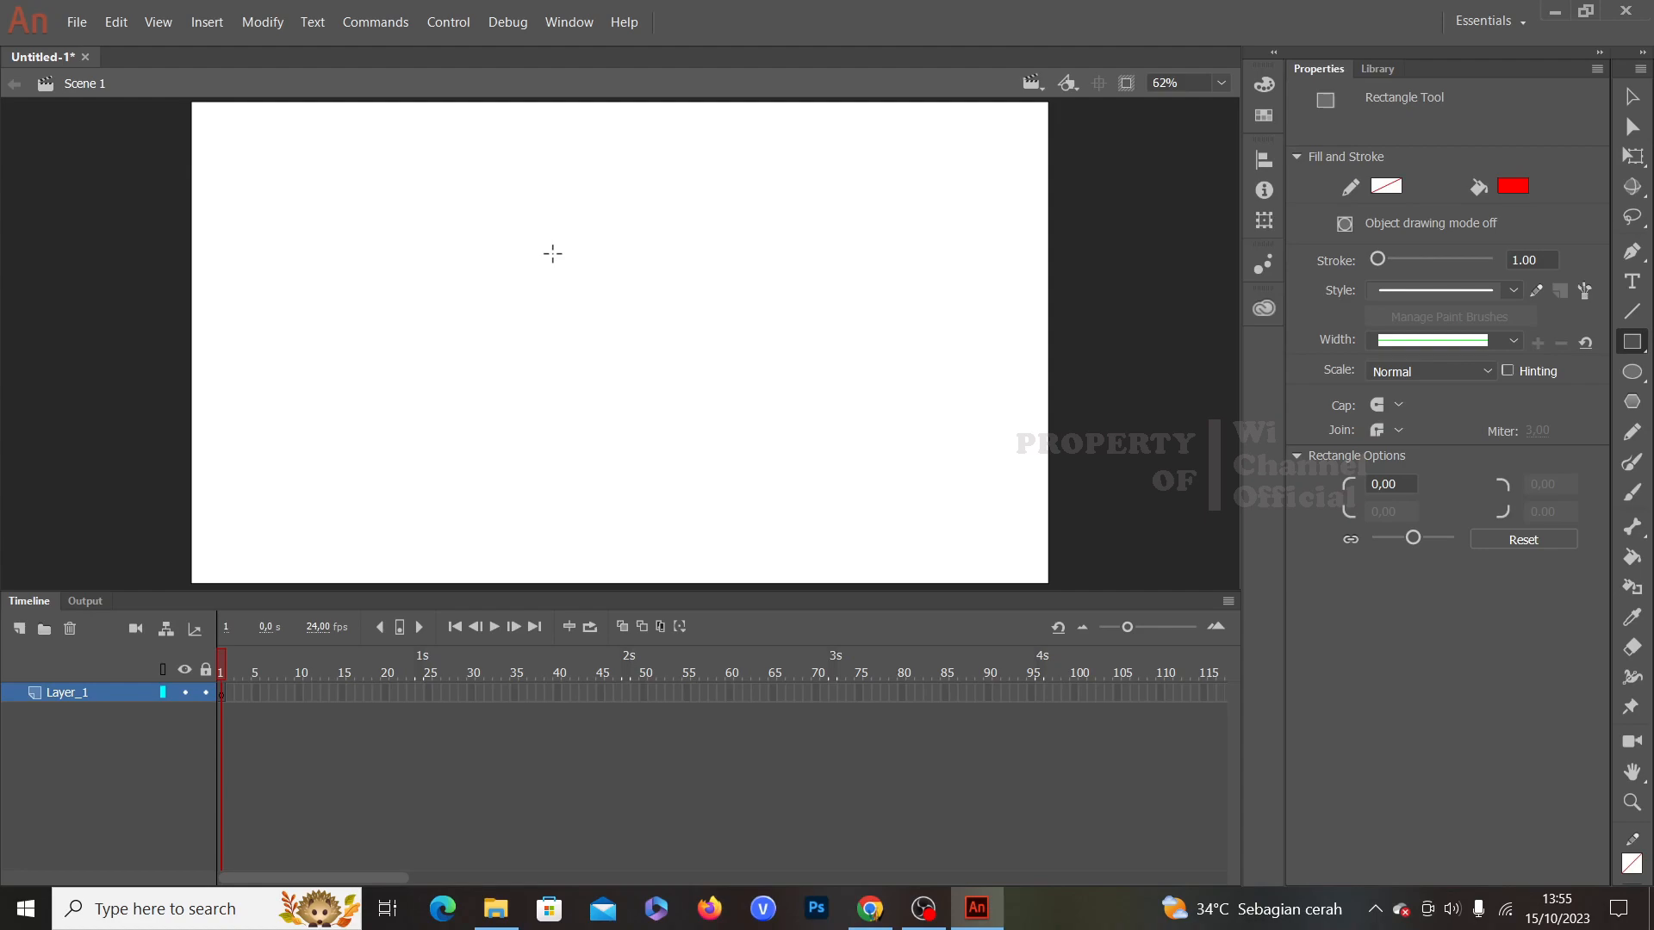
drag(544, 253, 694, 404)
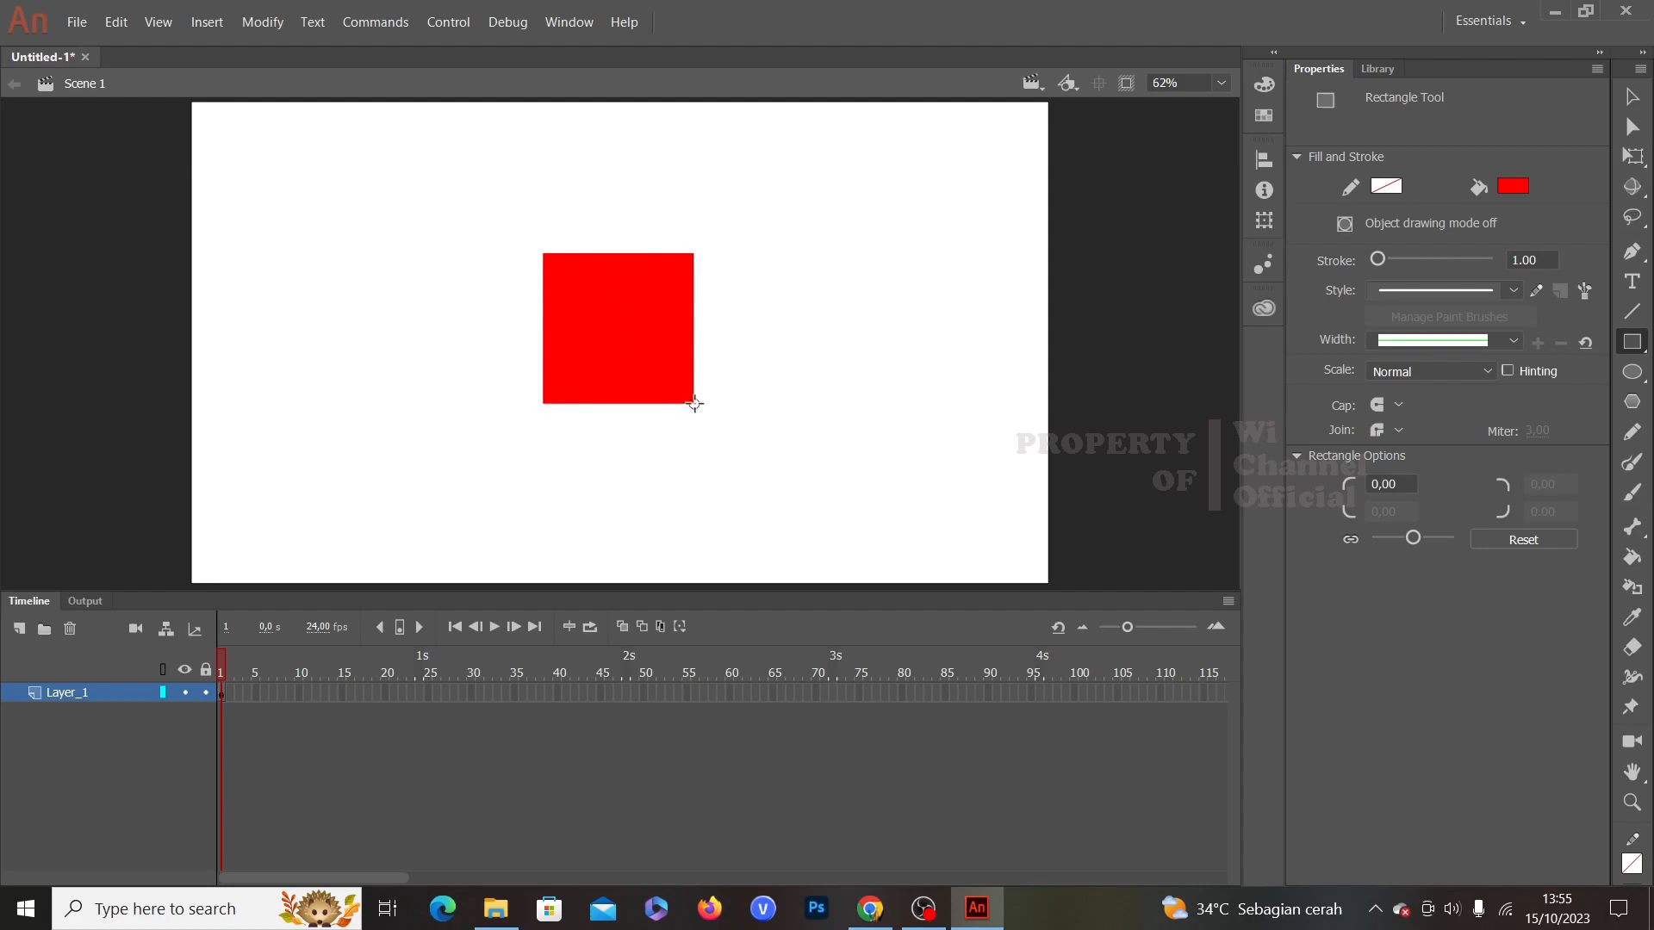
Step: Center the red square horizontally and vertically on the stage
click(1630, 102)
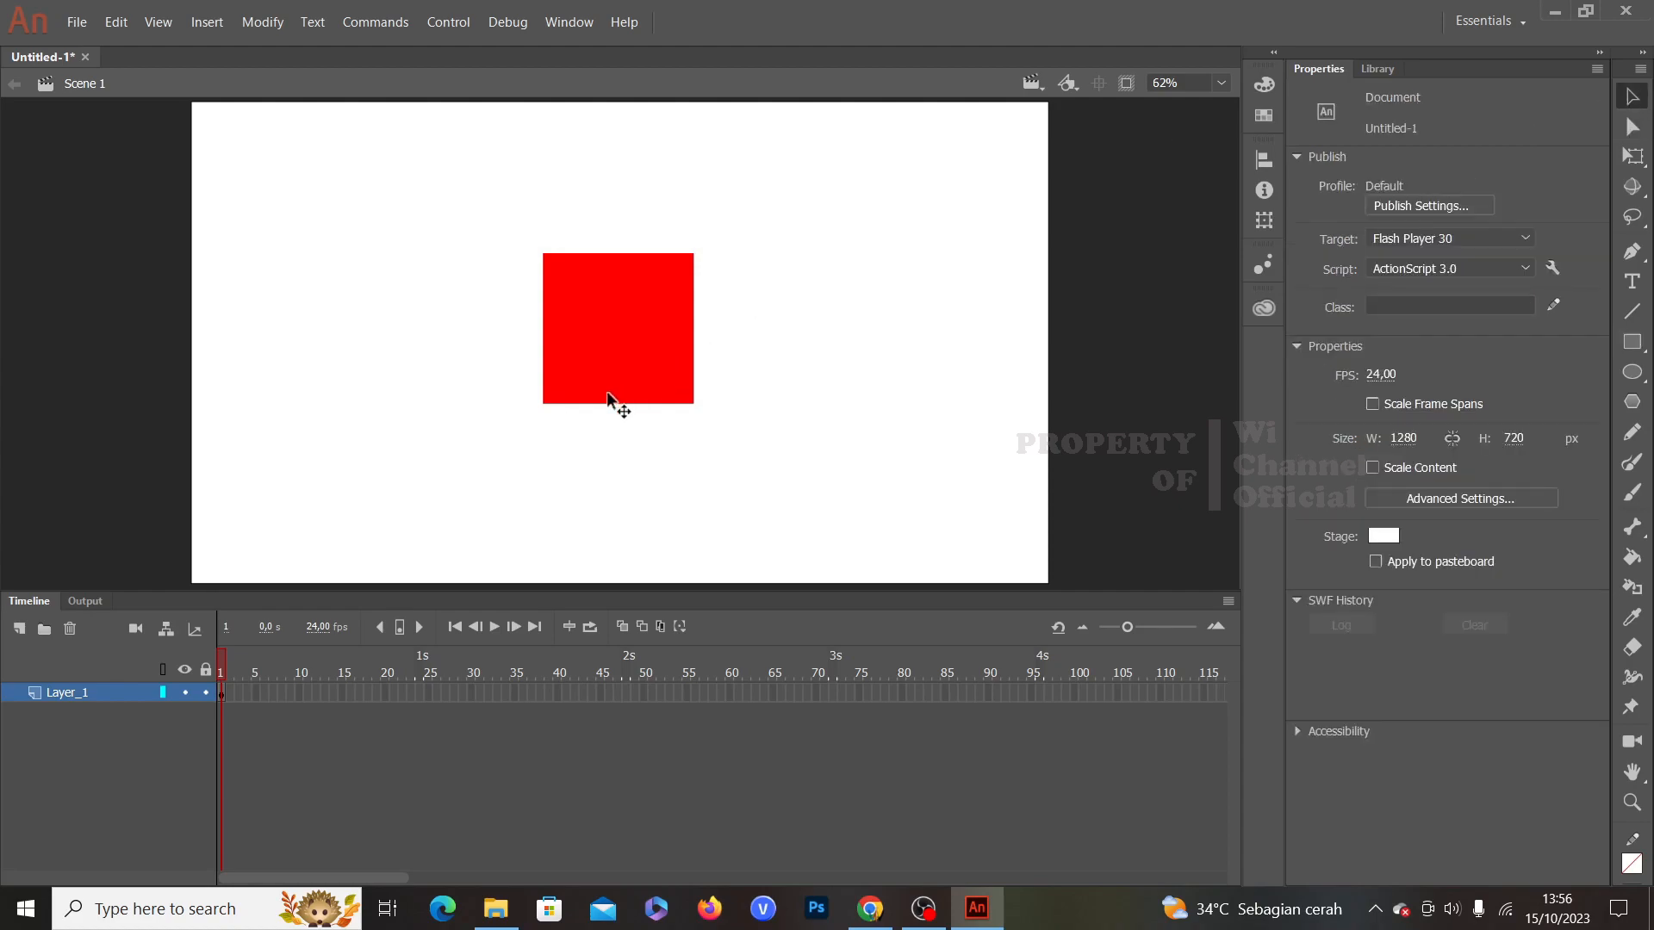
click(621, 361)
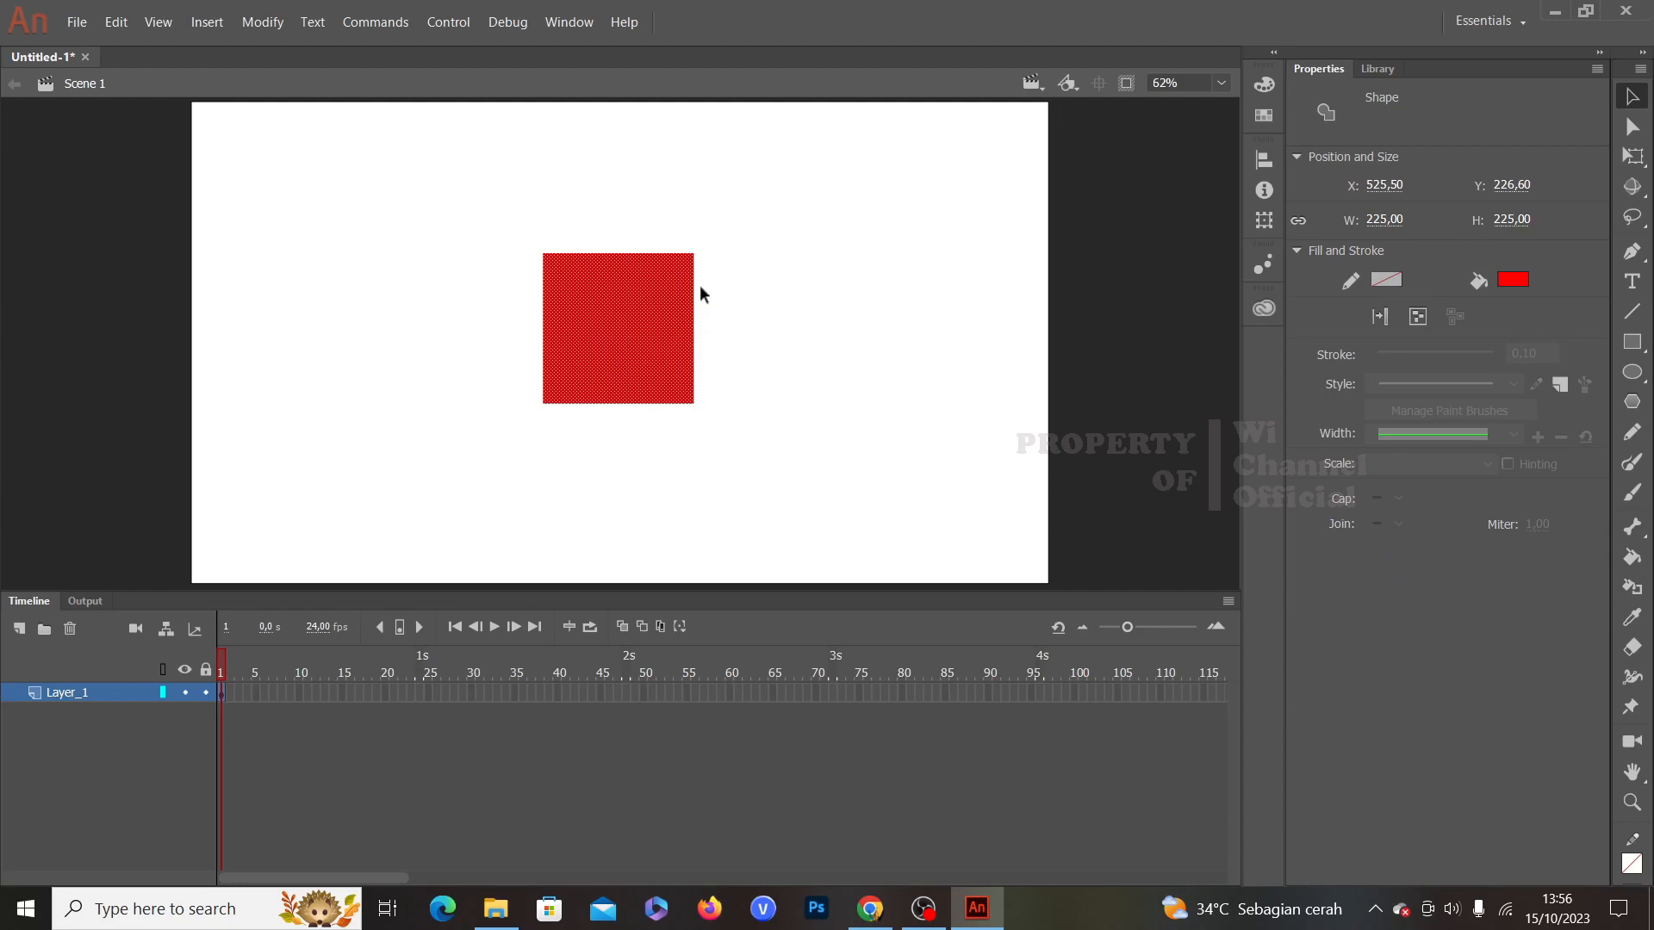
click(1266, 161)
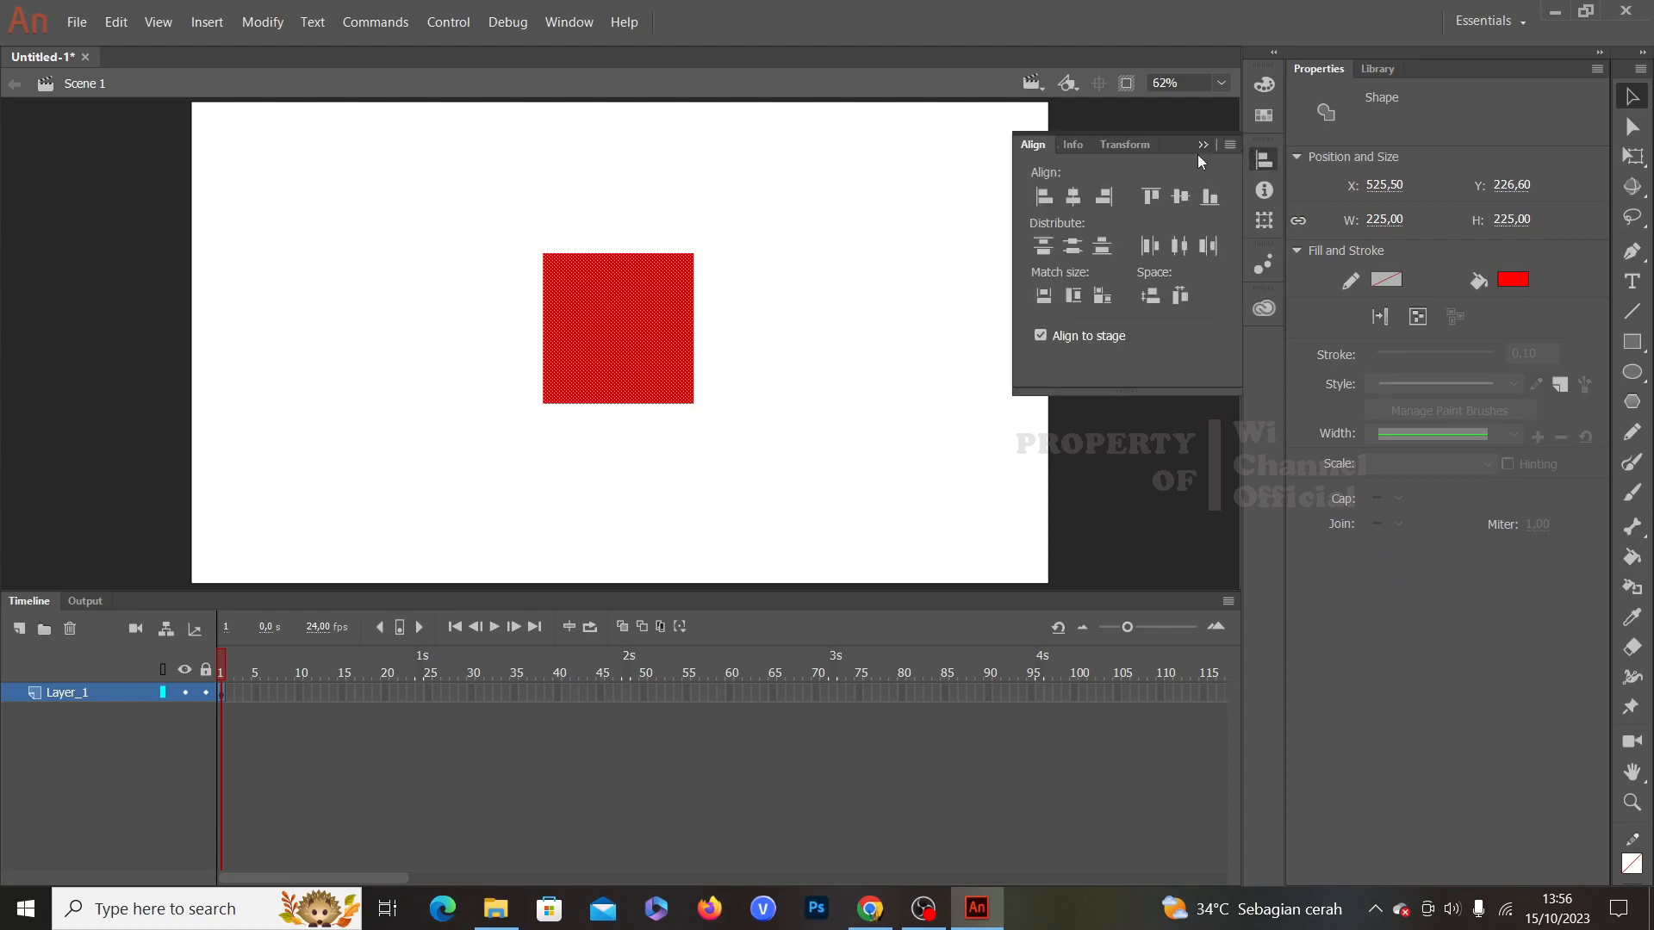
click(1075, 198)
click(1180, 200)
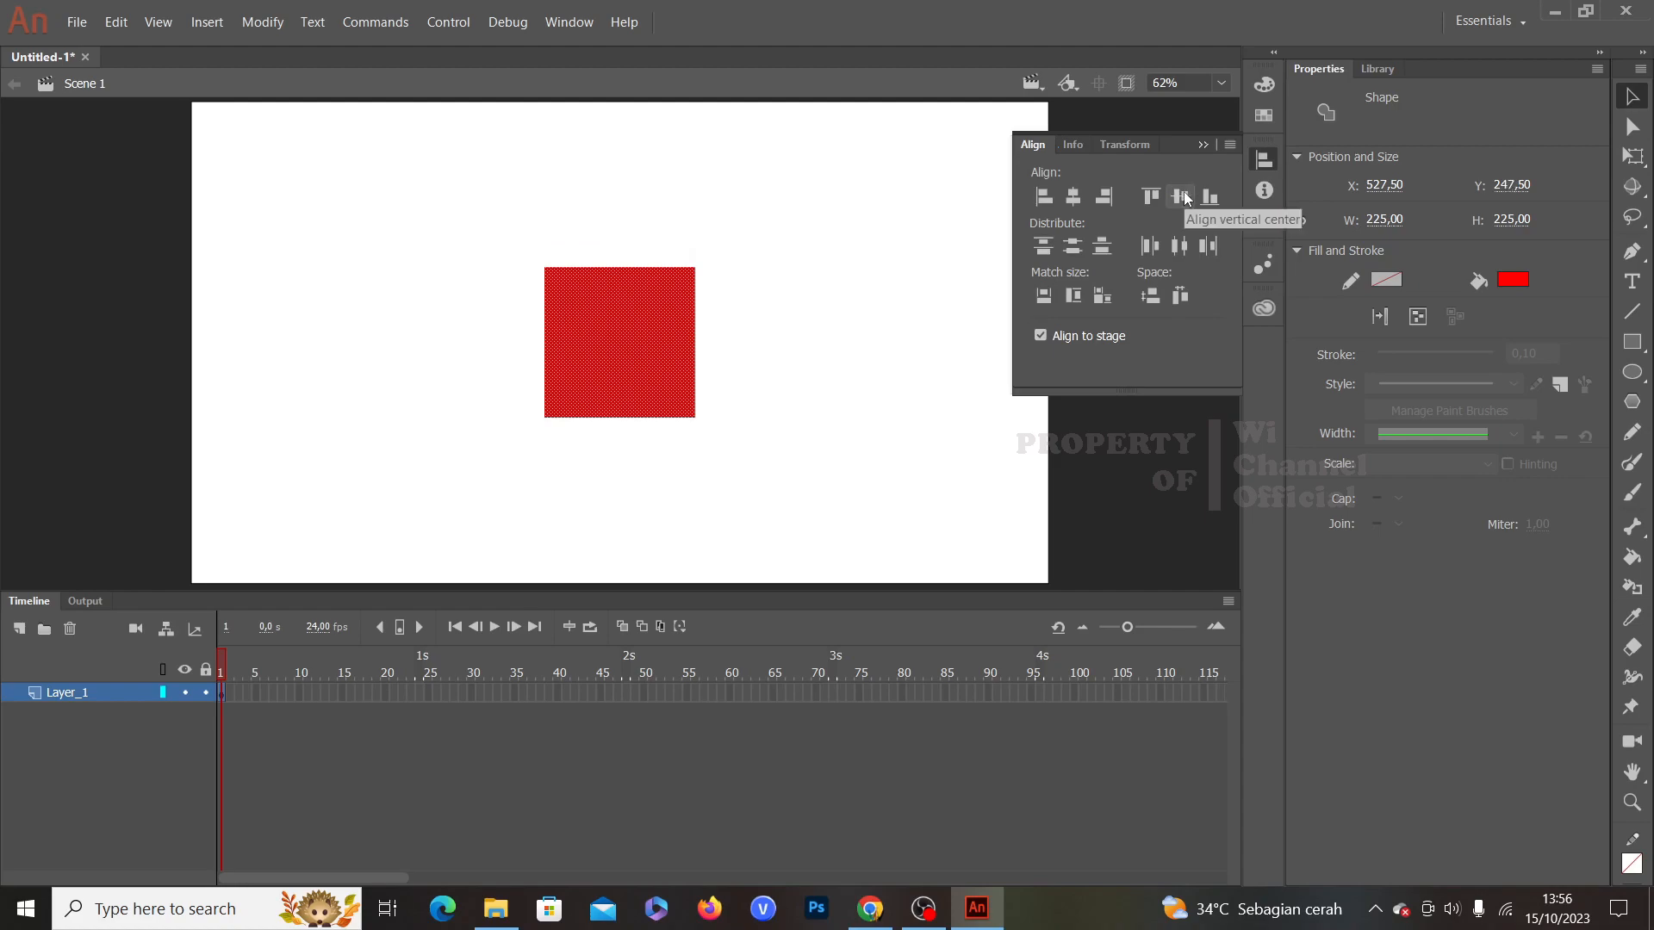
click(1204, 145)
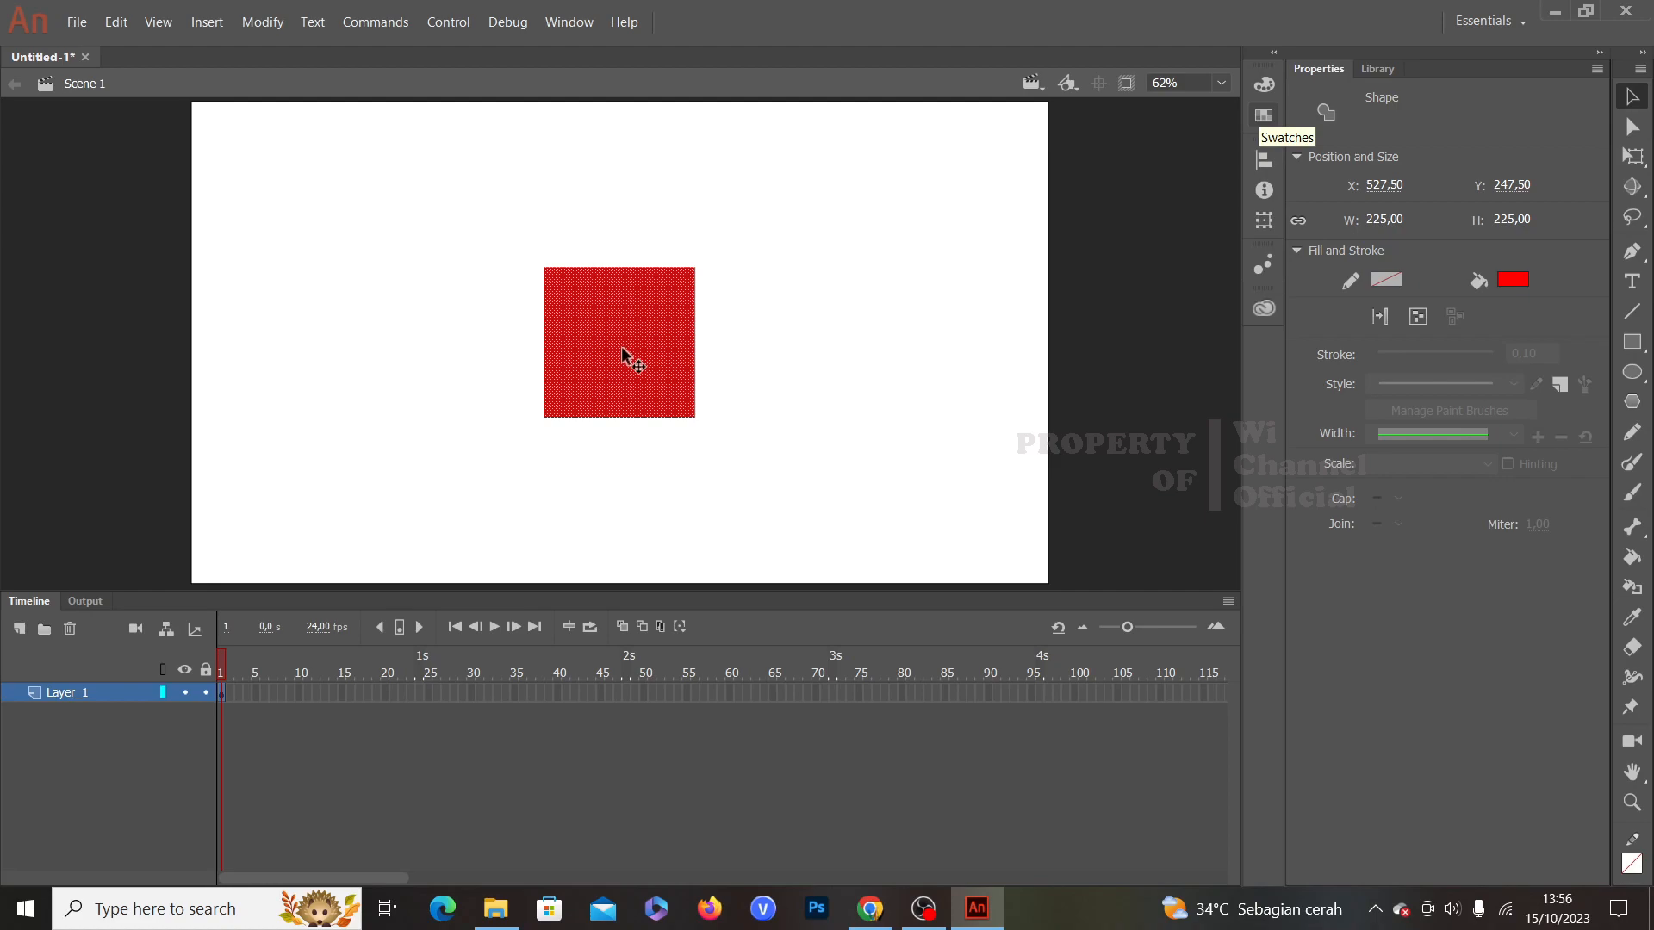
Step: Move the square flush against the stage's left edge at X 0, keeping it vertically centered
drag(622, 345, 117, 345)
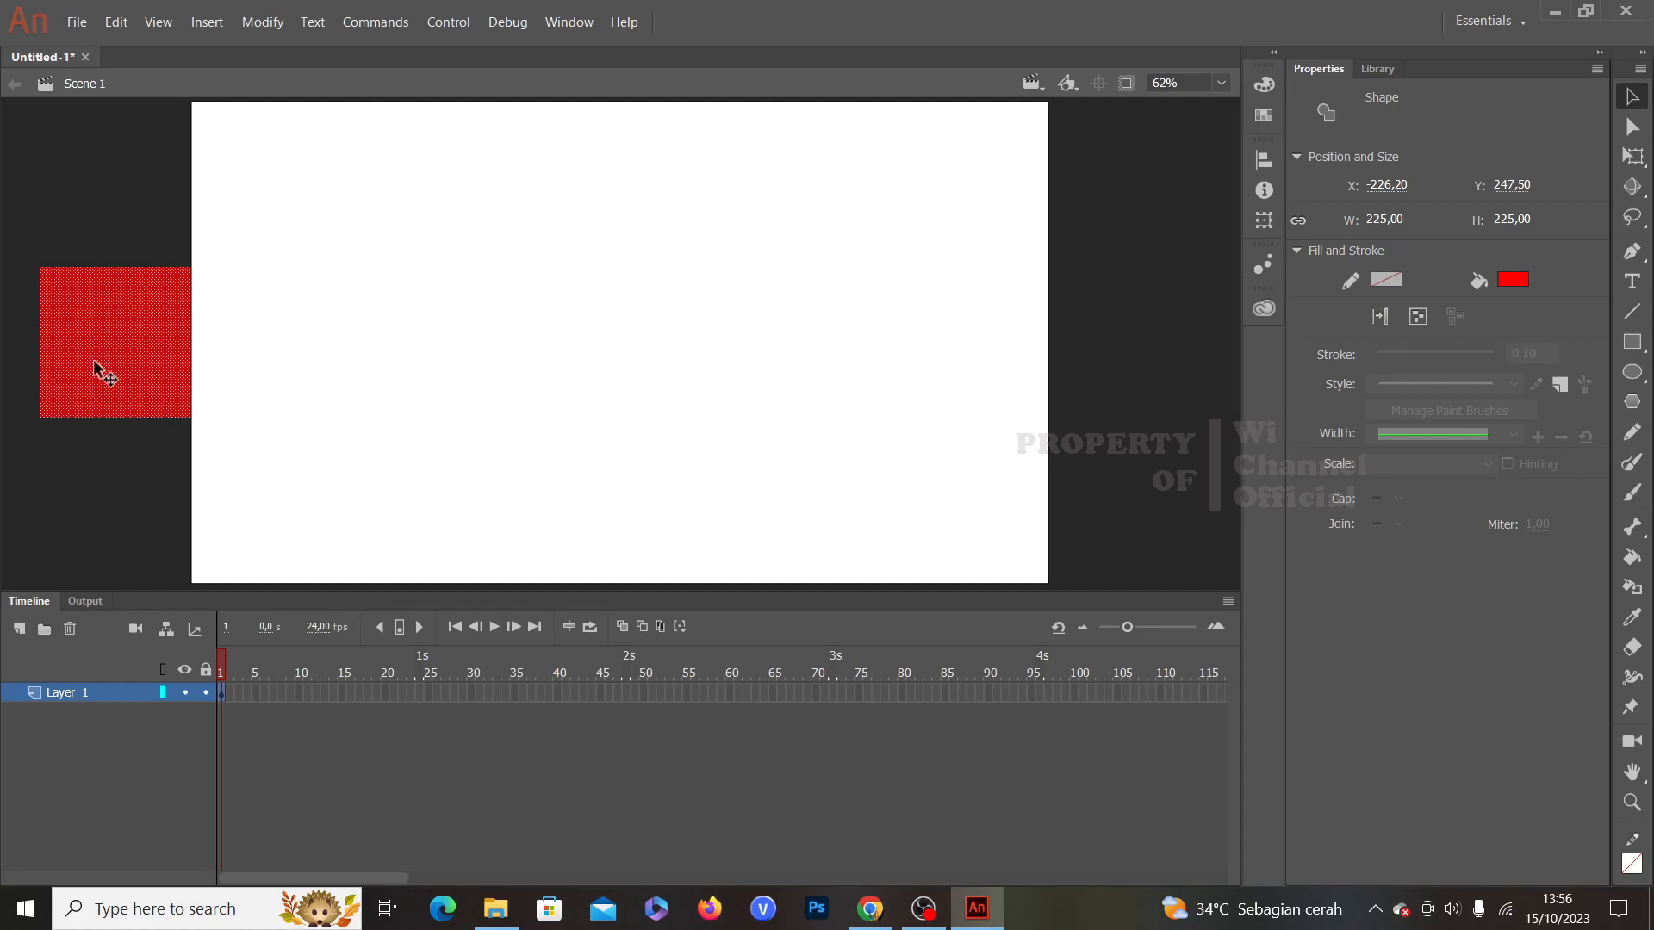
drag(129, 366, 276, 380)
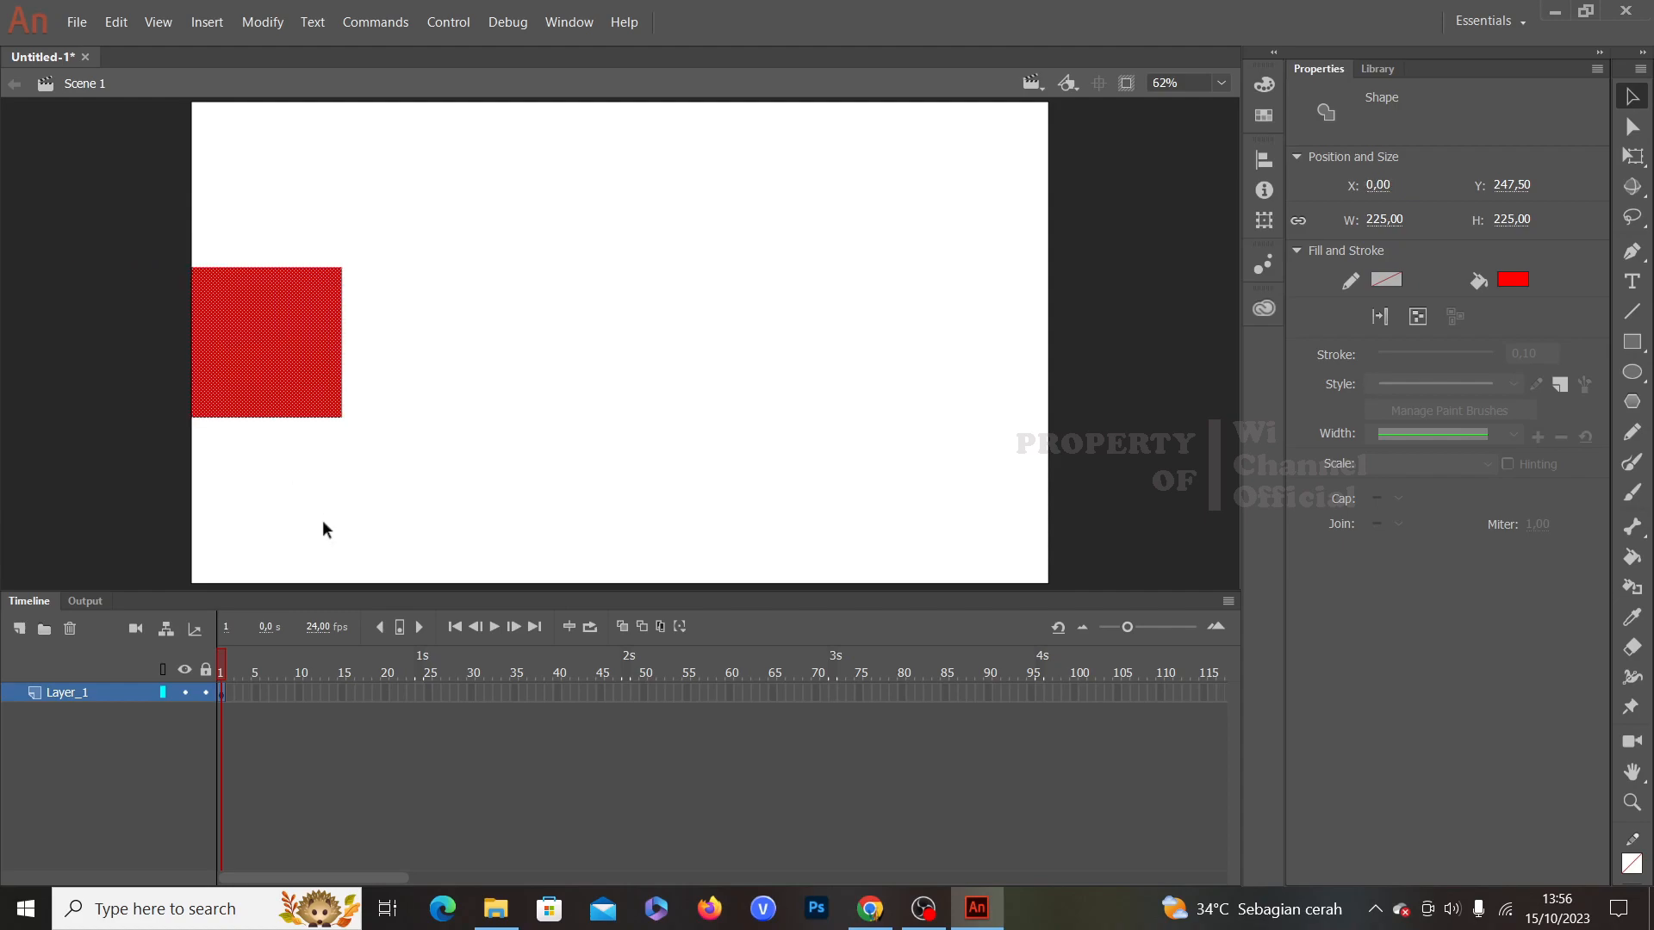
click(1267, 162)
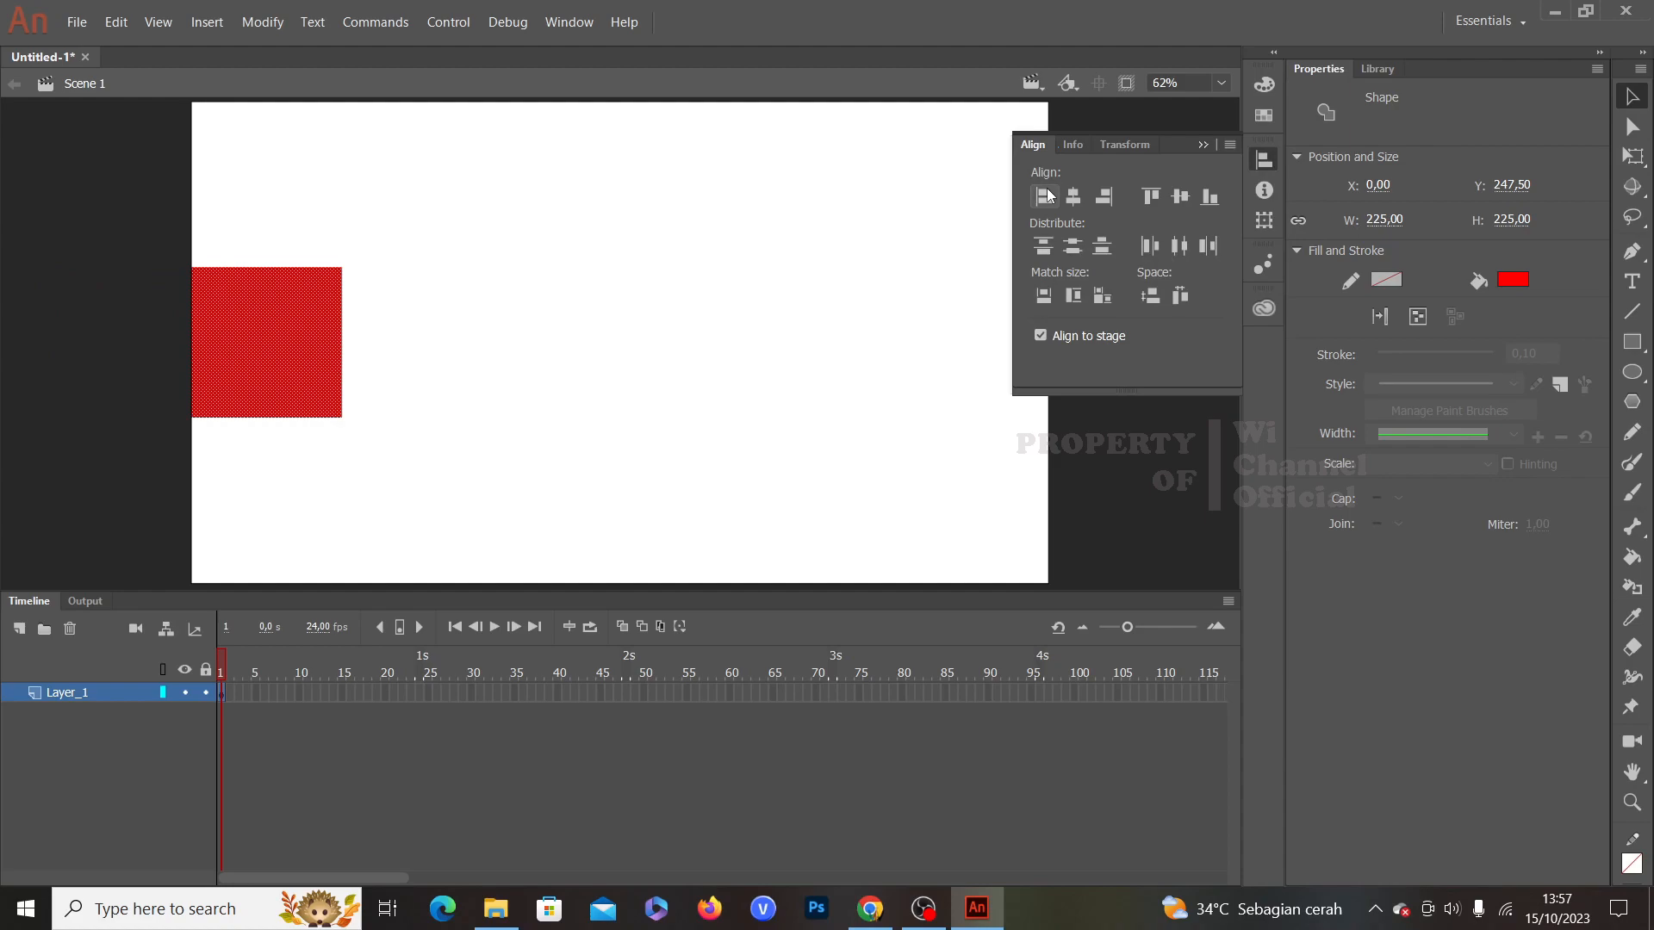
click(1204, 144)
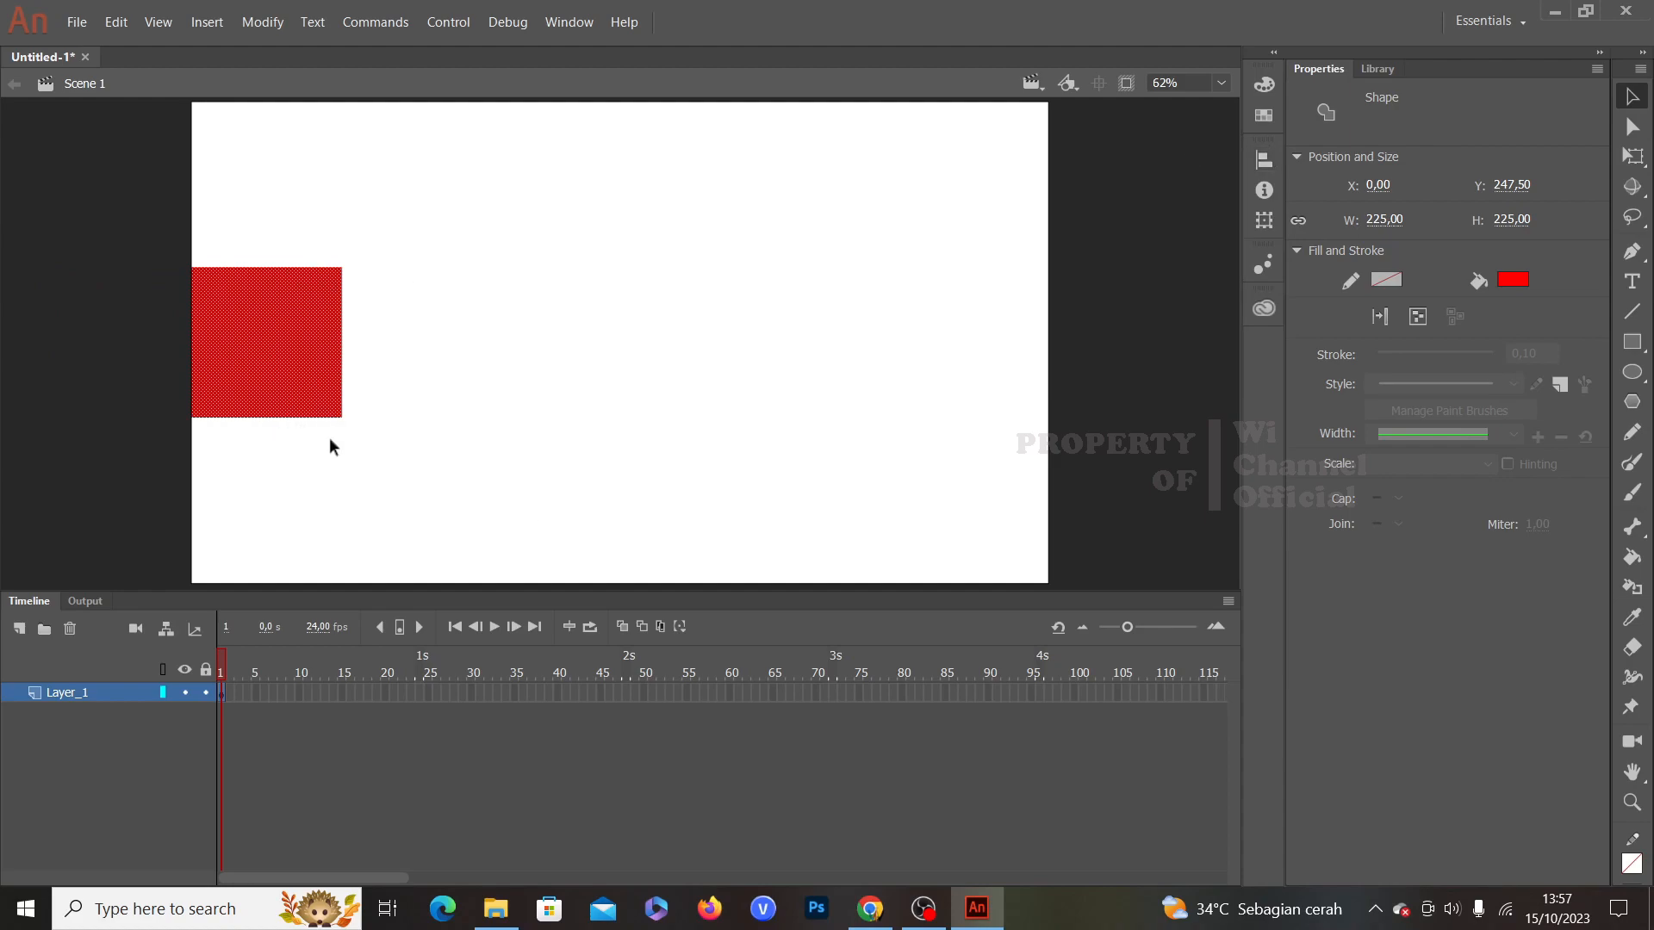
Step: Insert a keyframe at frame 60 of Layer_1
right_click(731, 694)
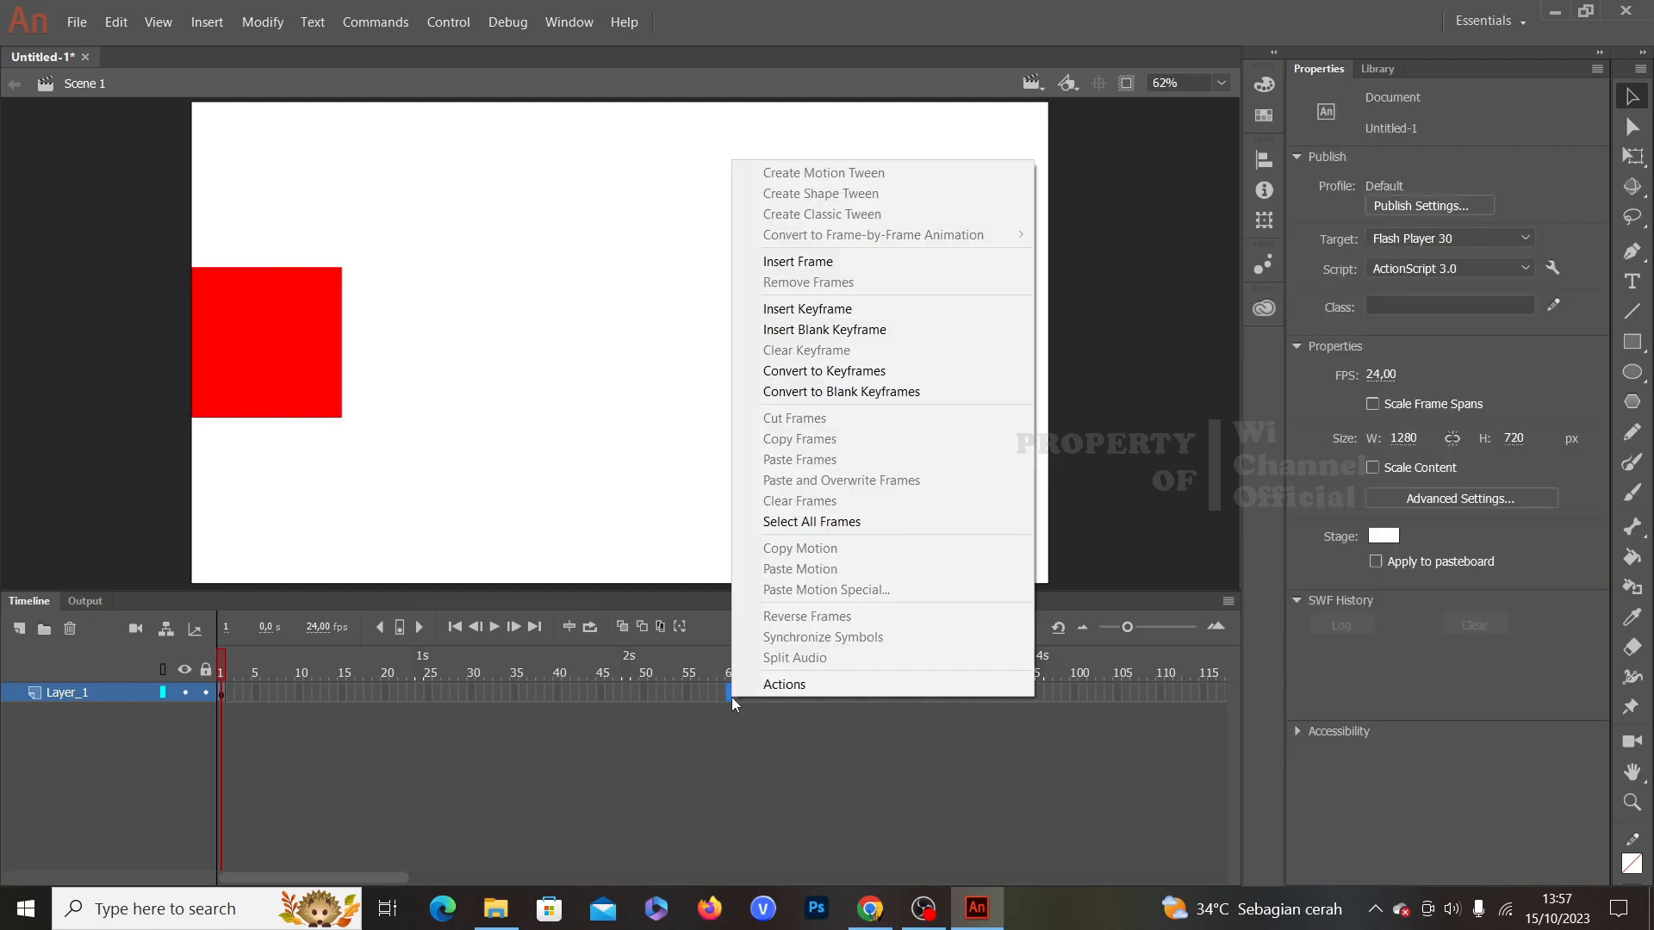
click(798, 308)
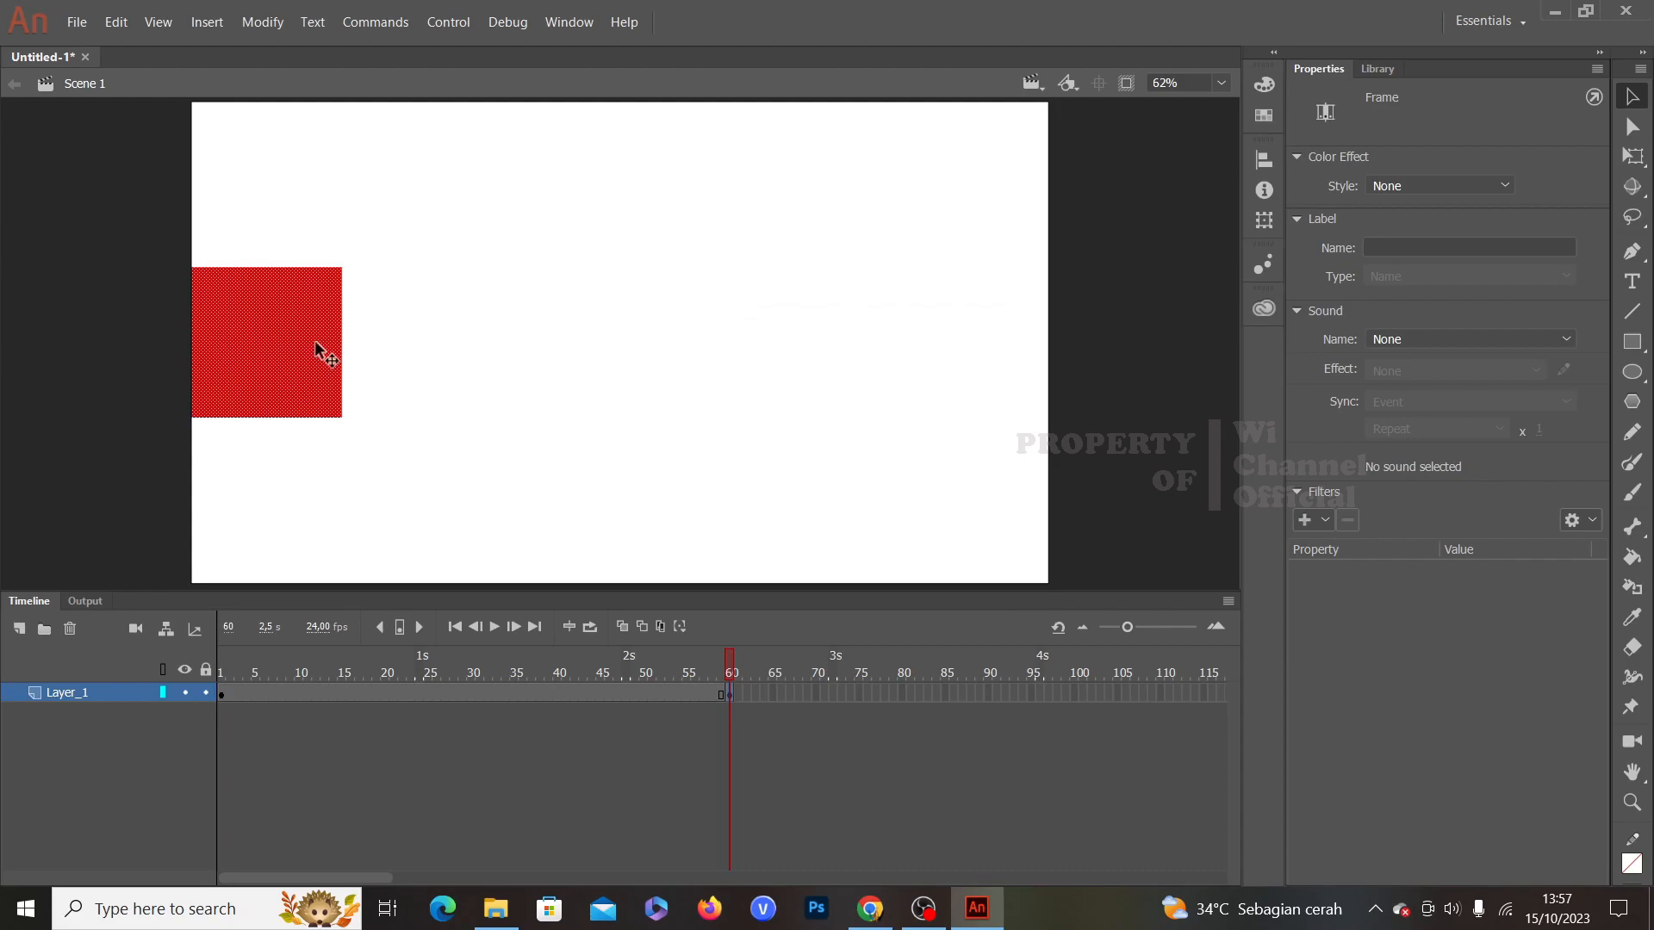
click(285, 354)
drag(284, 349, 291, 345)
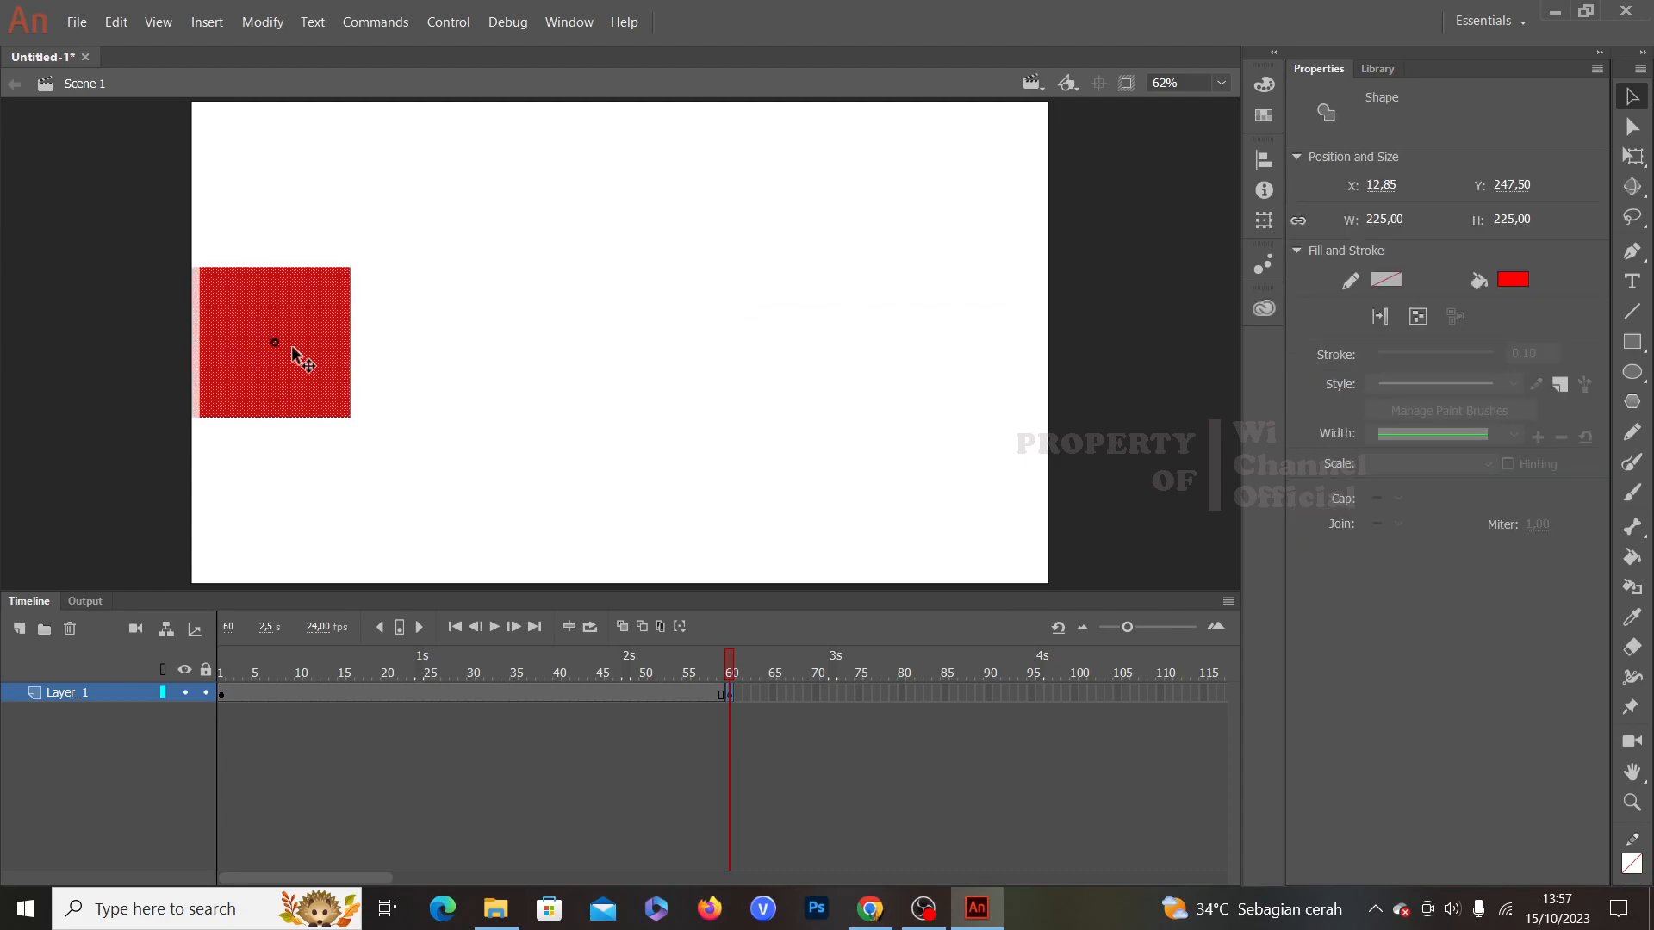
mouse_move(291, 346)
mouse_down()
mouse_move(529, 379)
mouse_move(989, 385)
mouse_up()
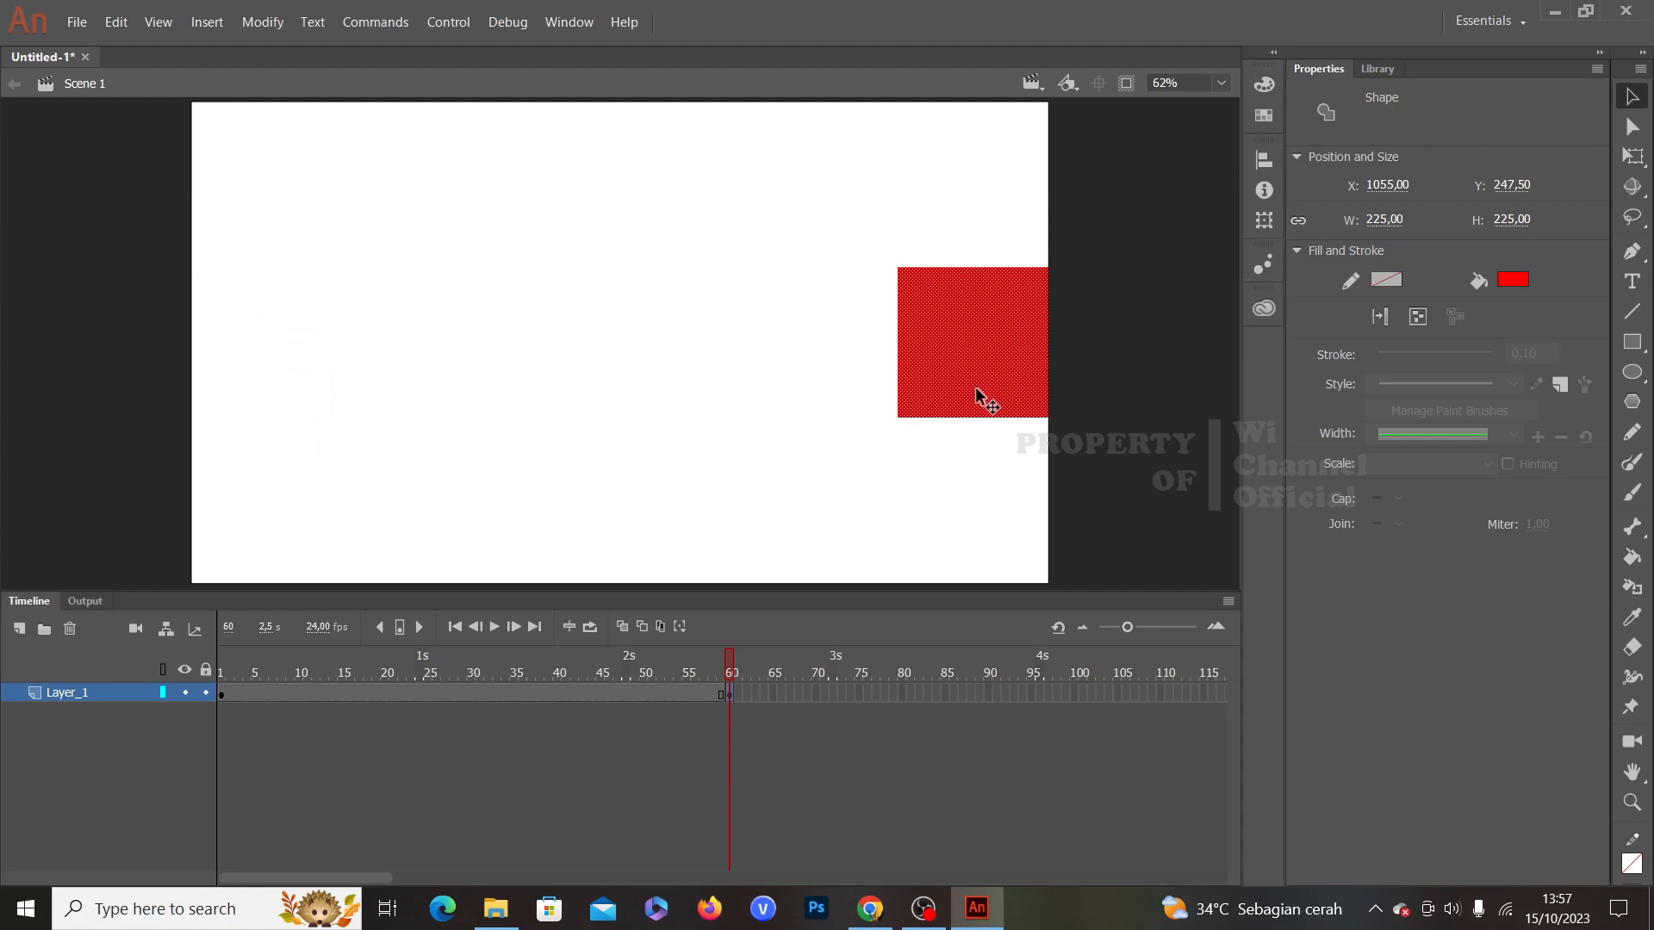
key(ctrl+z)
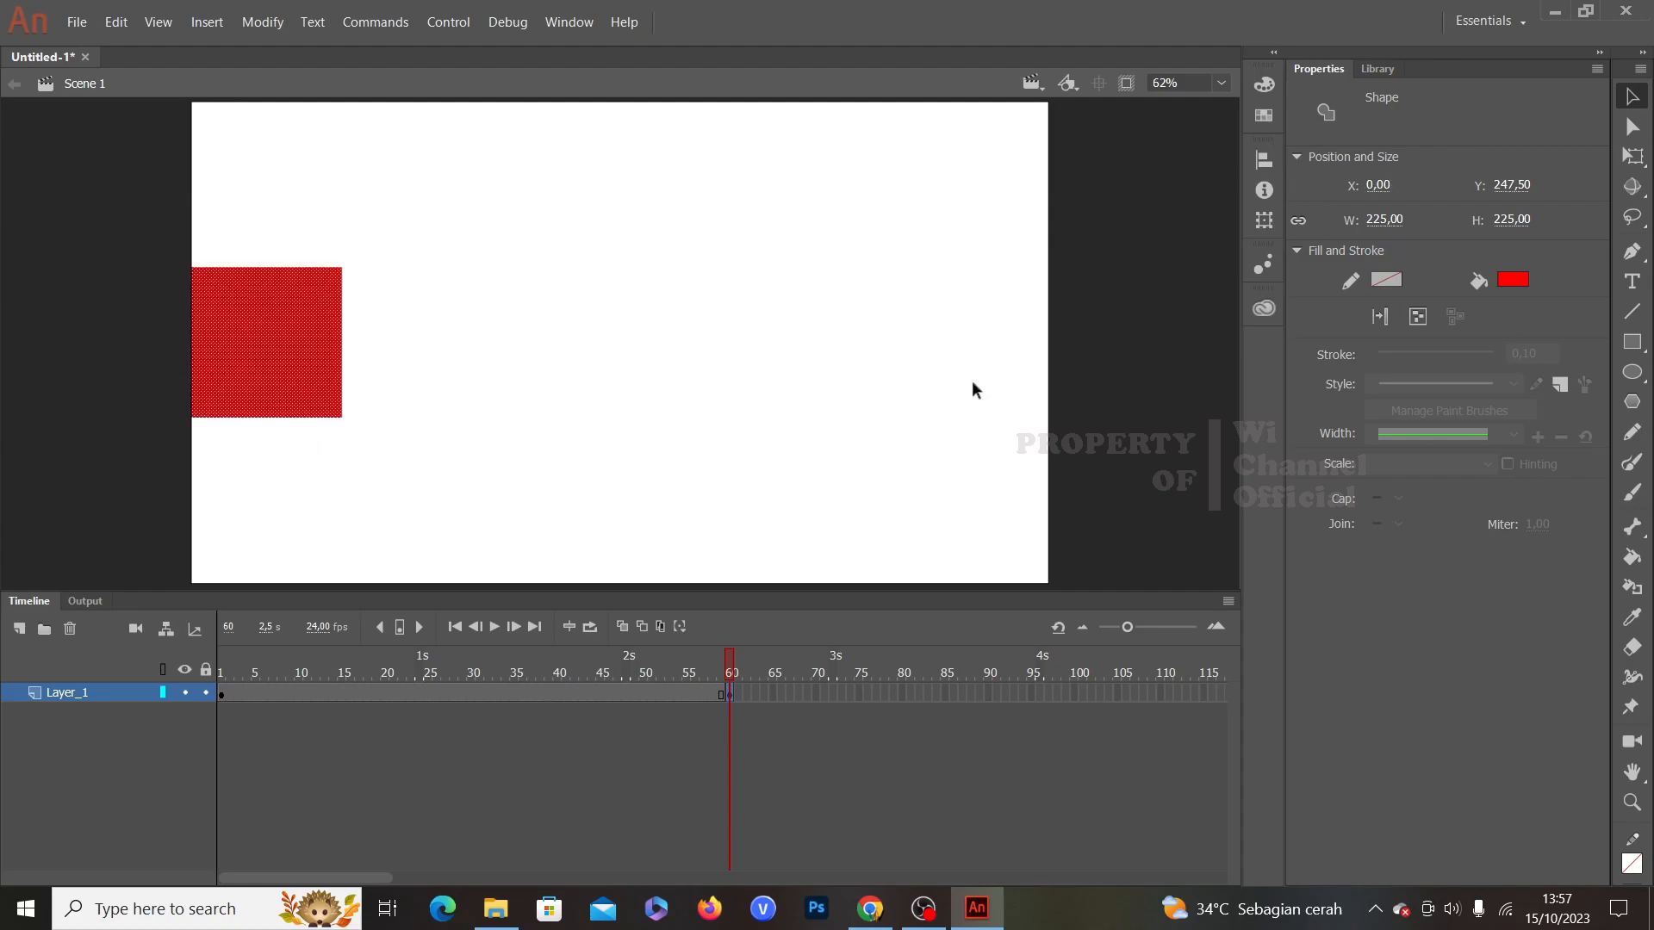
Step: Align the square to the stage's right edge on frame 60
click(1271, 164)
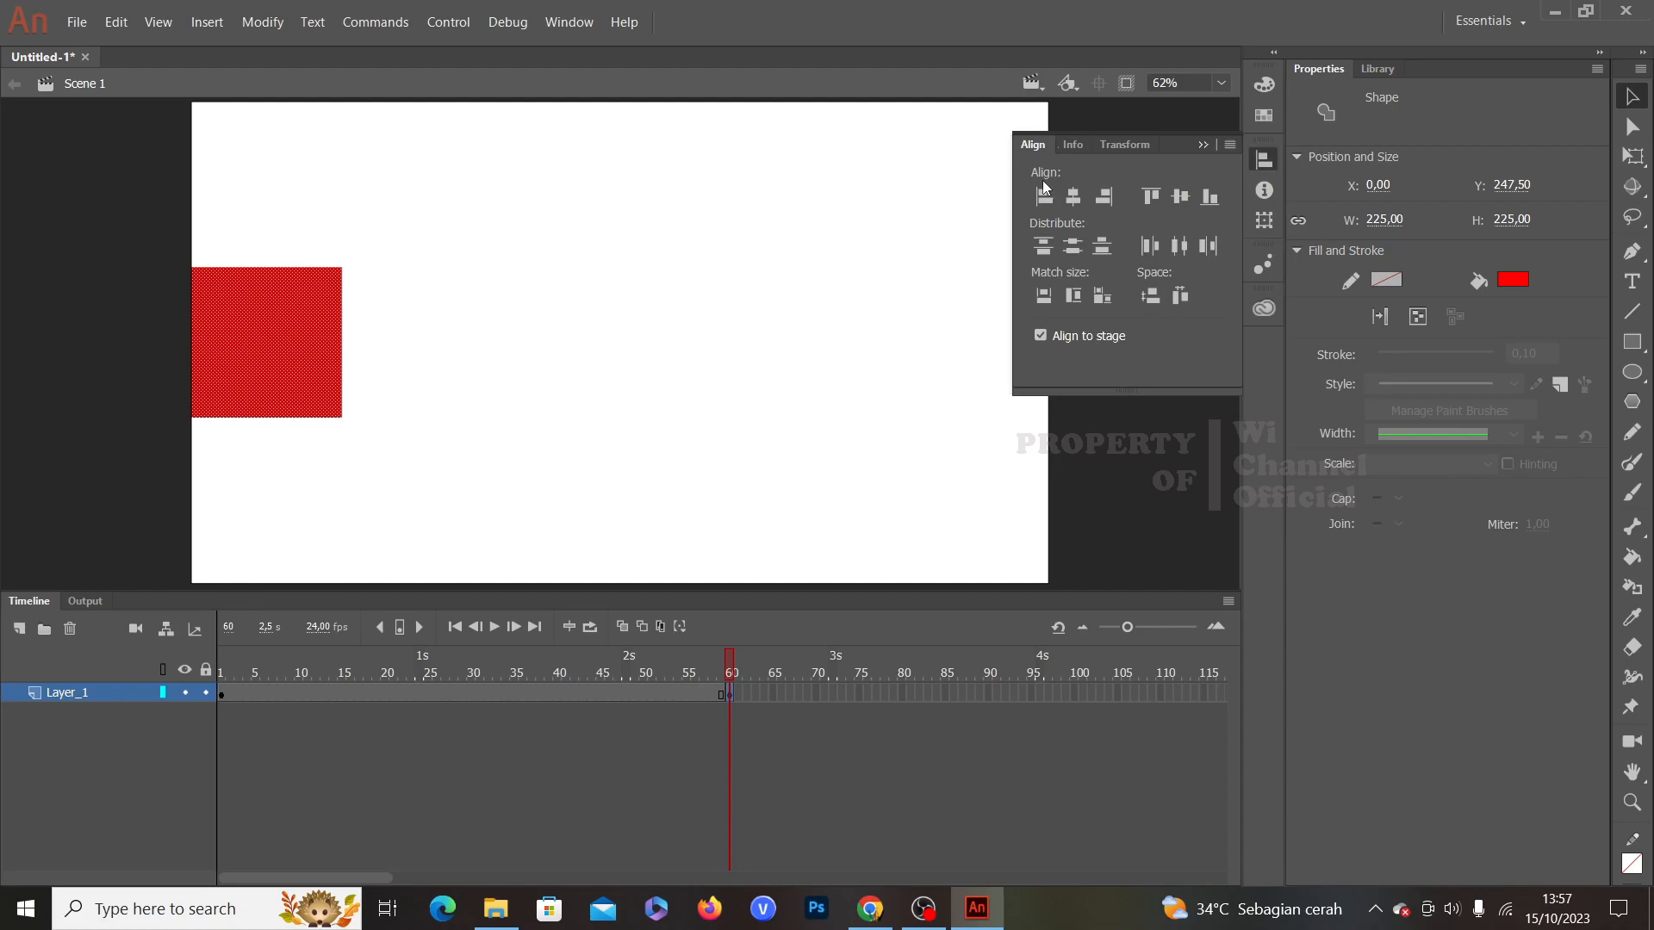
click(1113, 198)
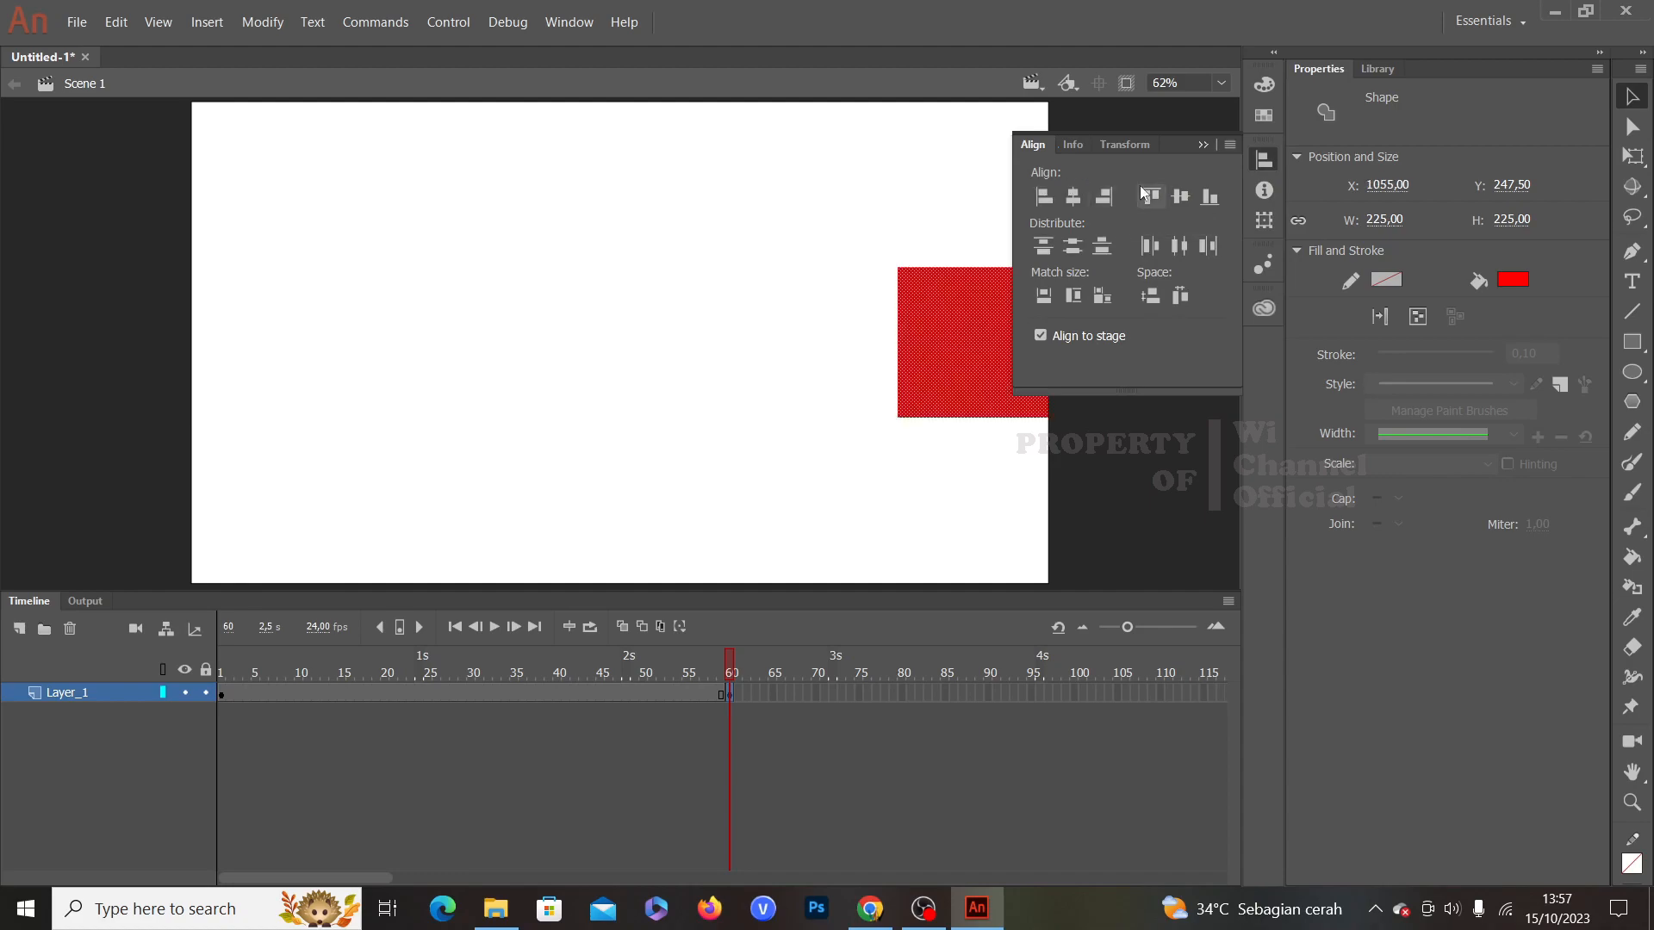
click(1202, 147)
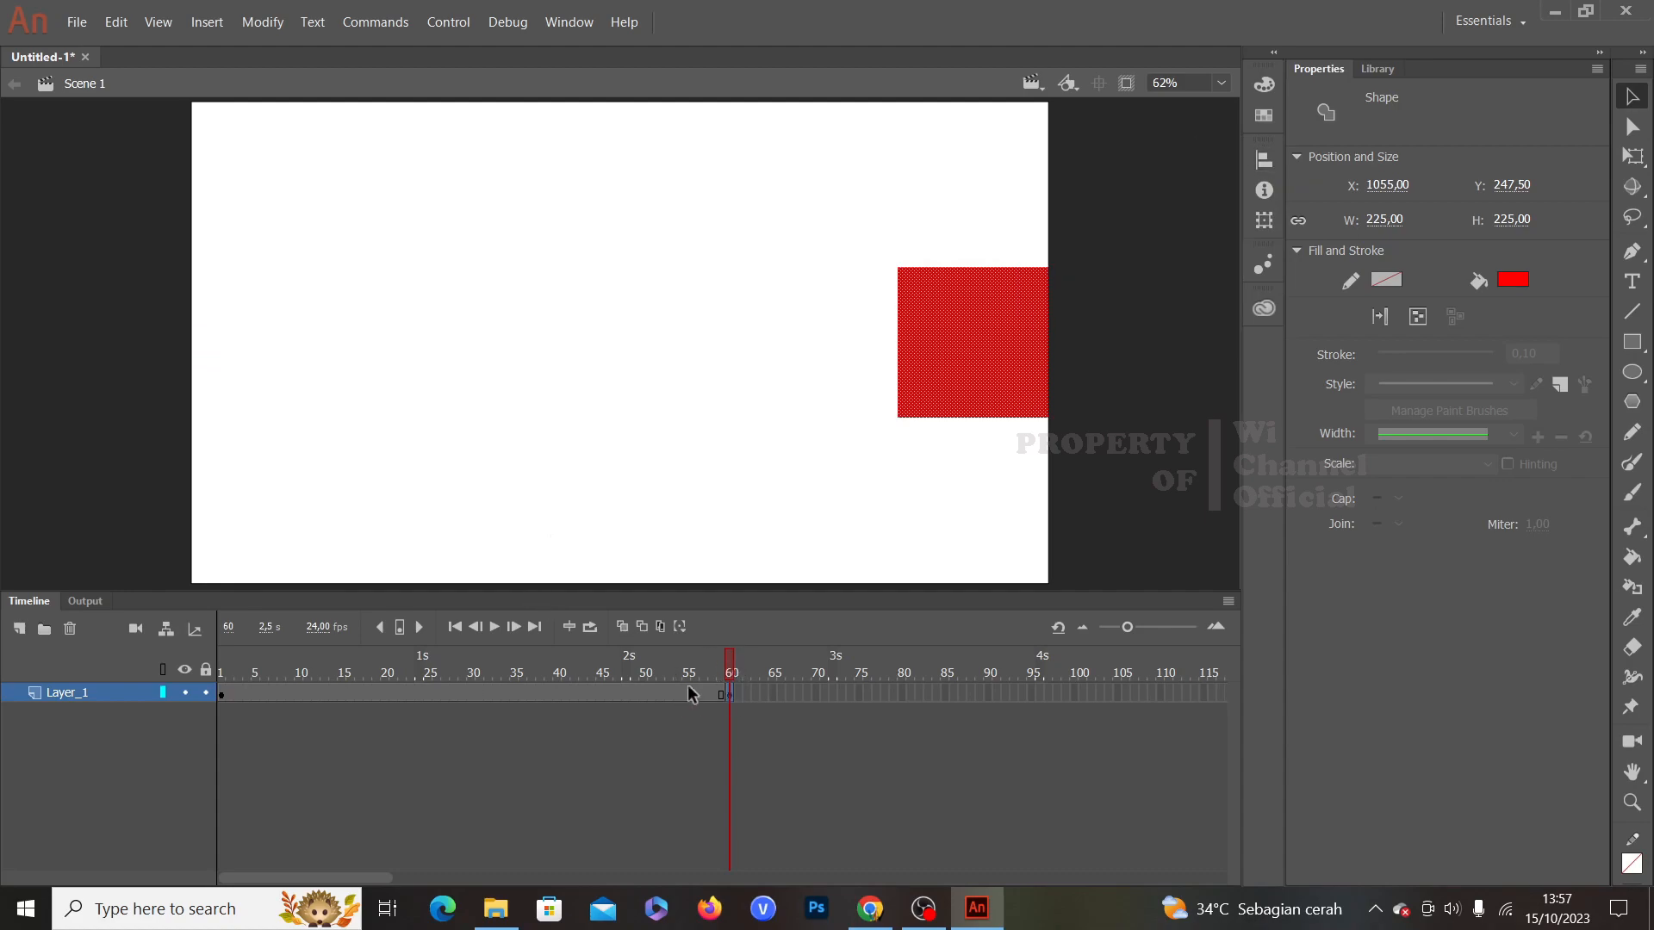
Step: Create a classic tween on Layer_1 between the keyframes at frames 1 and 60
drag(730, 668, 761, 725)
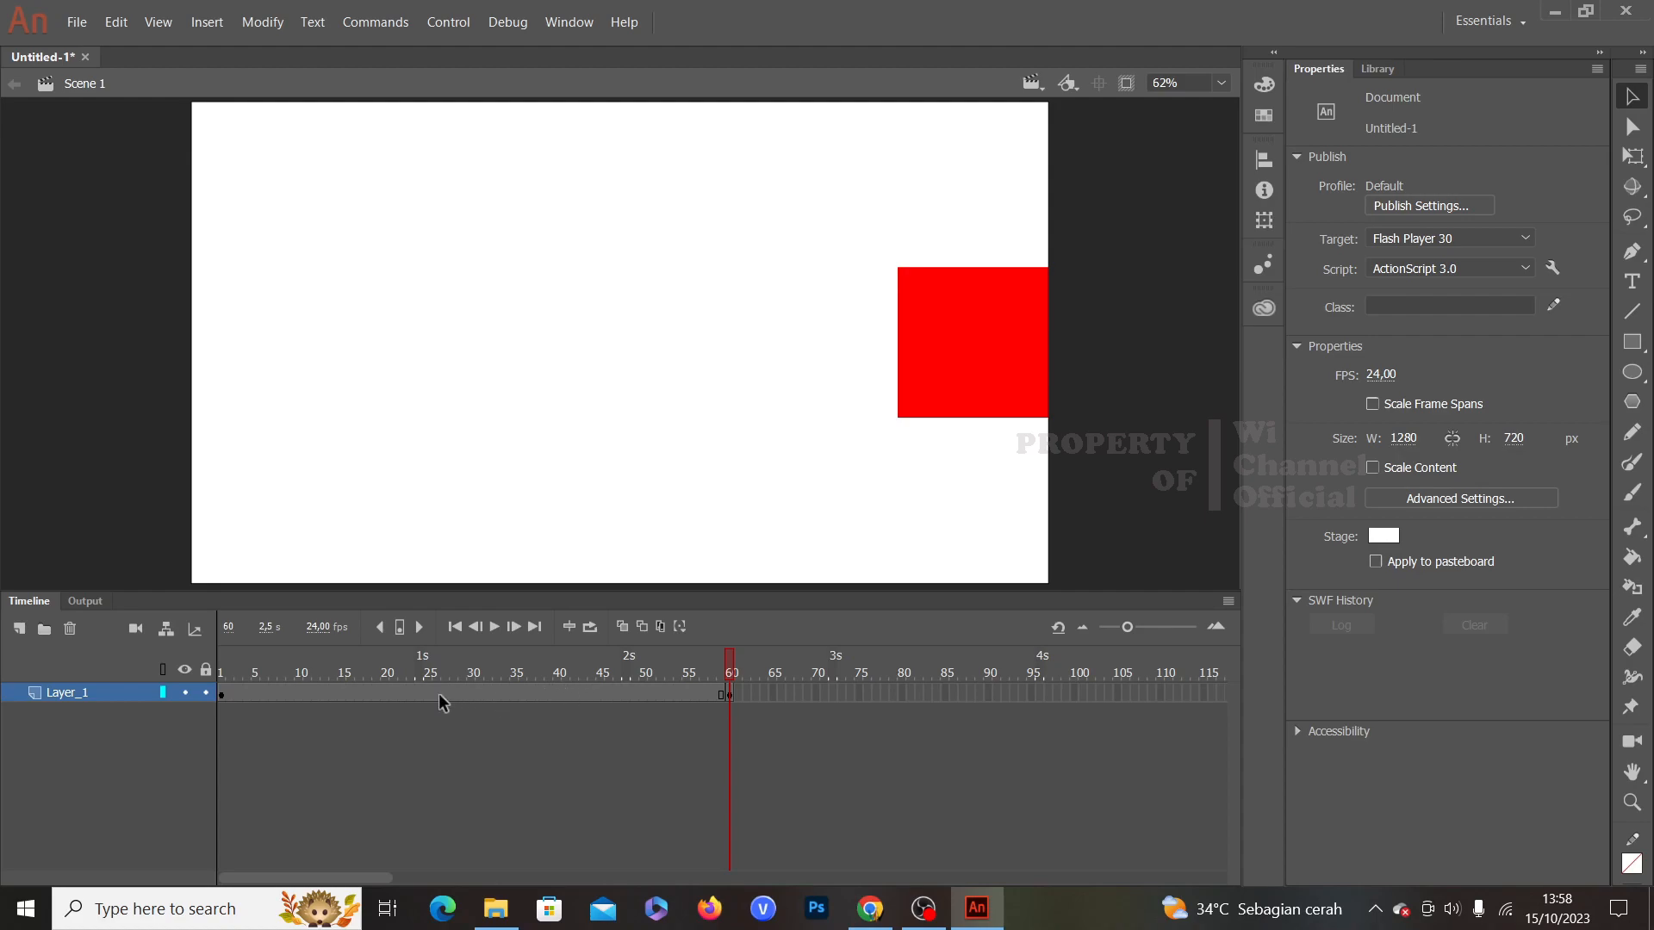
right_click(462, 695)
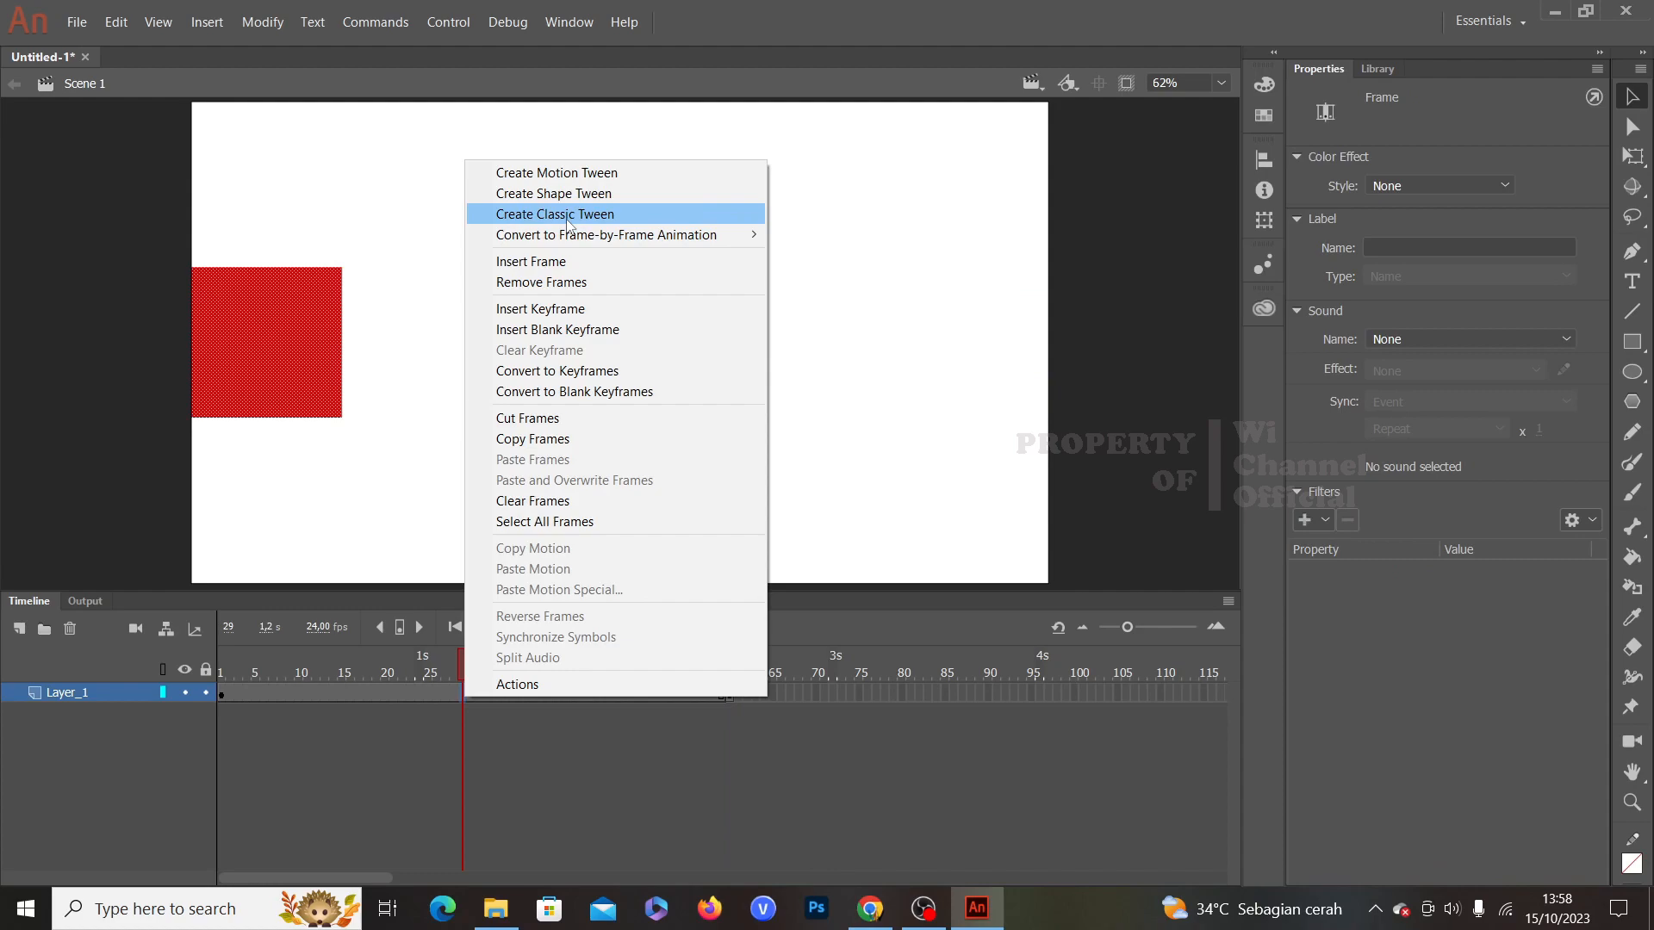
click(567, 220)
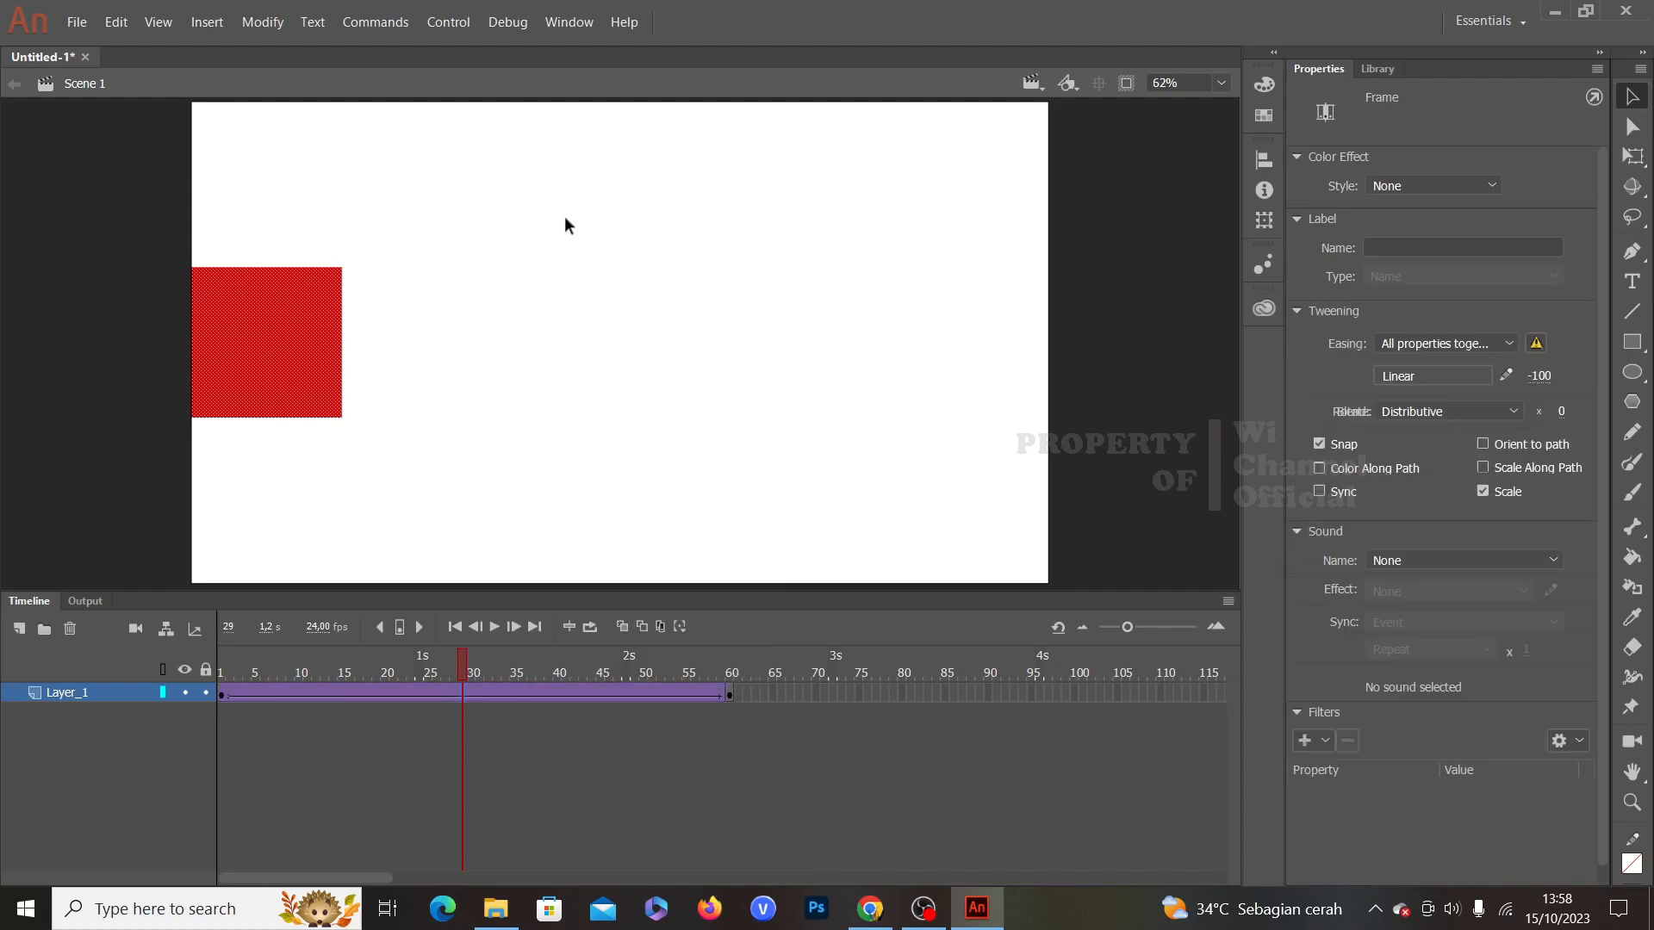
Step: Play the animation on the timeline from frame 1, then test the movie and close its preview
drag(471, 670, 216, 691)
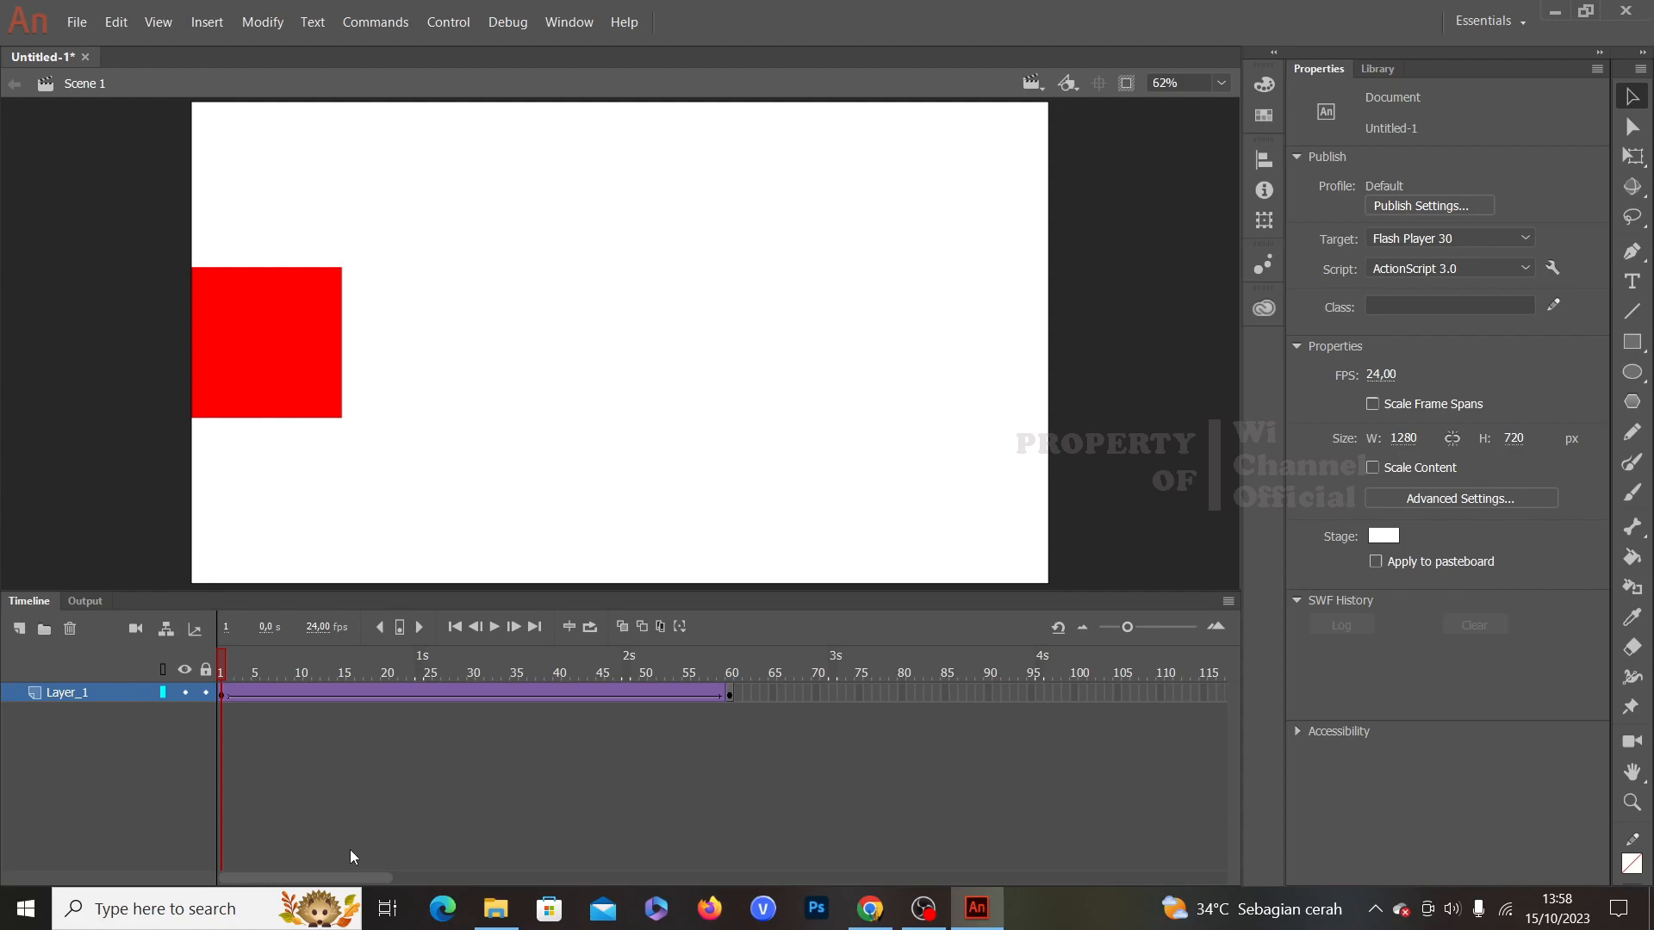
key(Return)
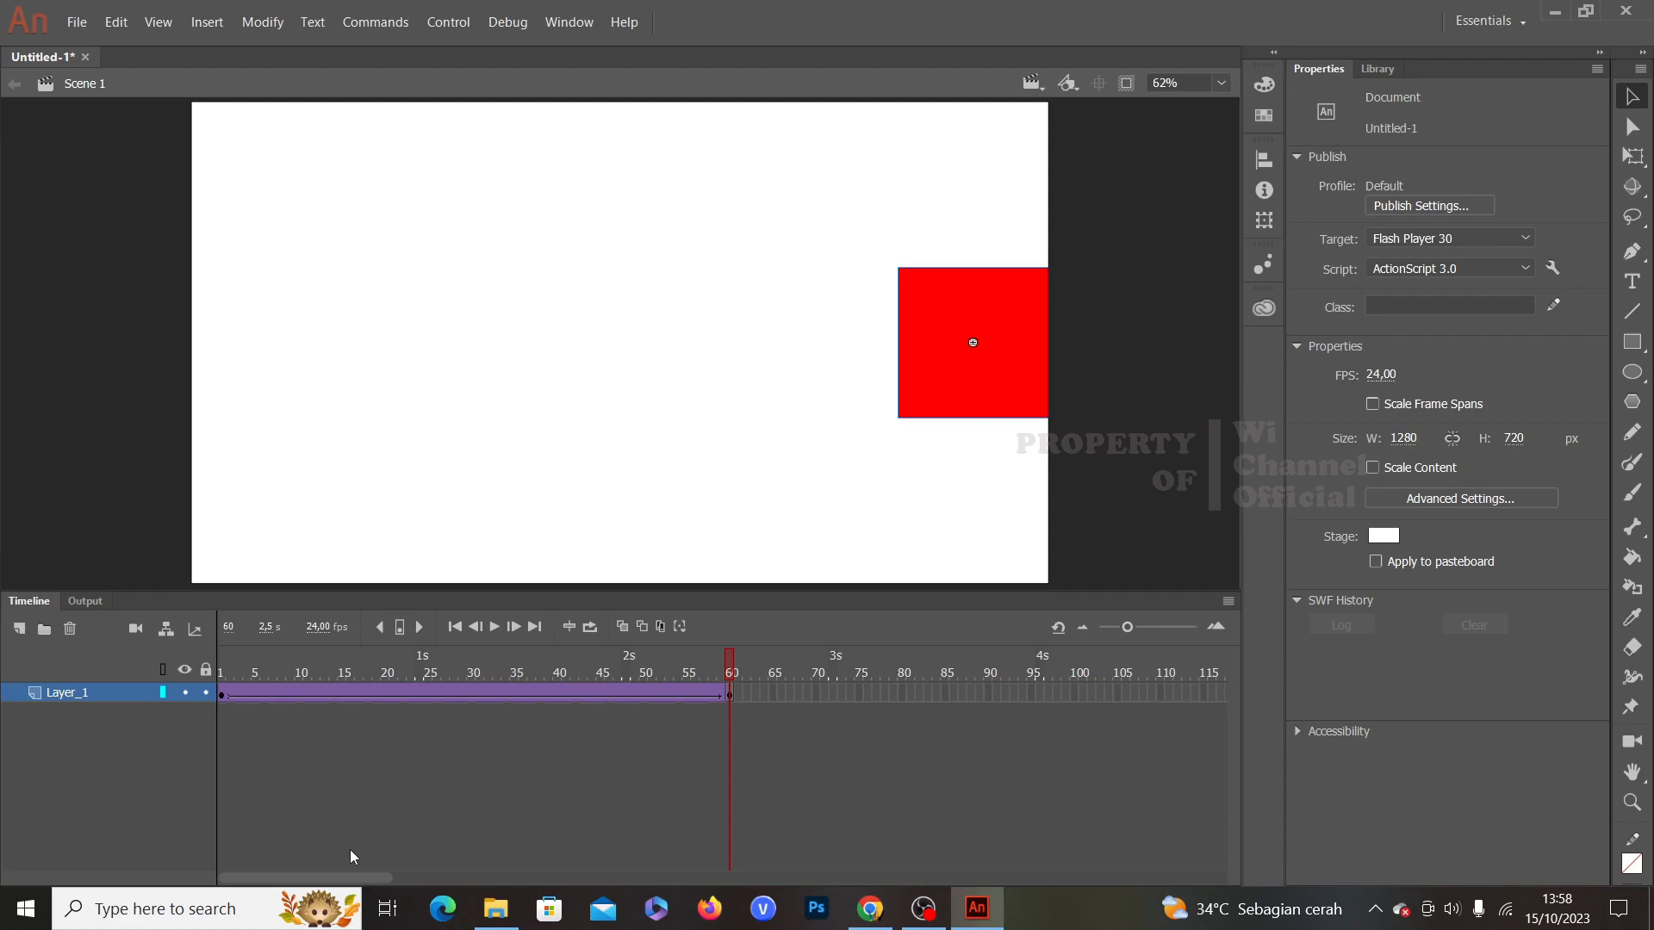
key(ctrl+Return)
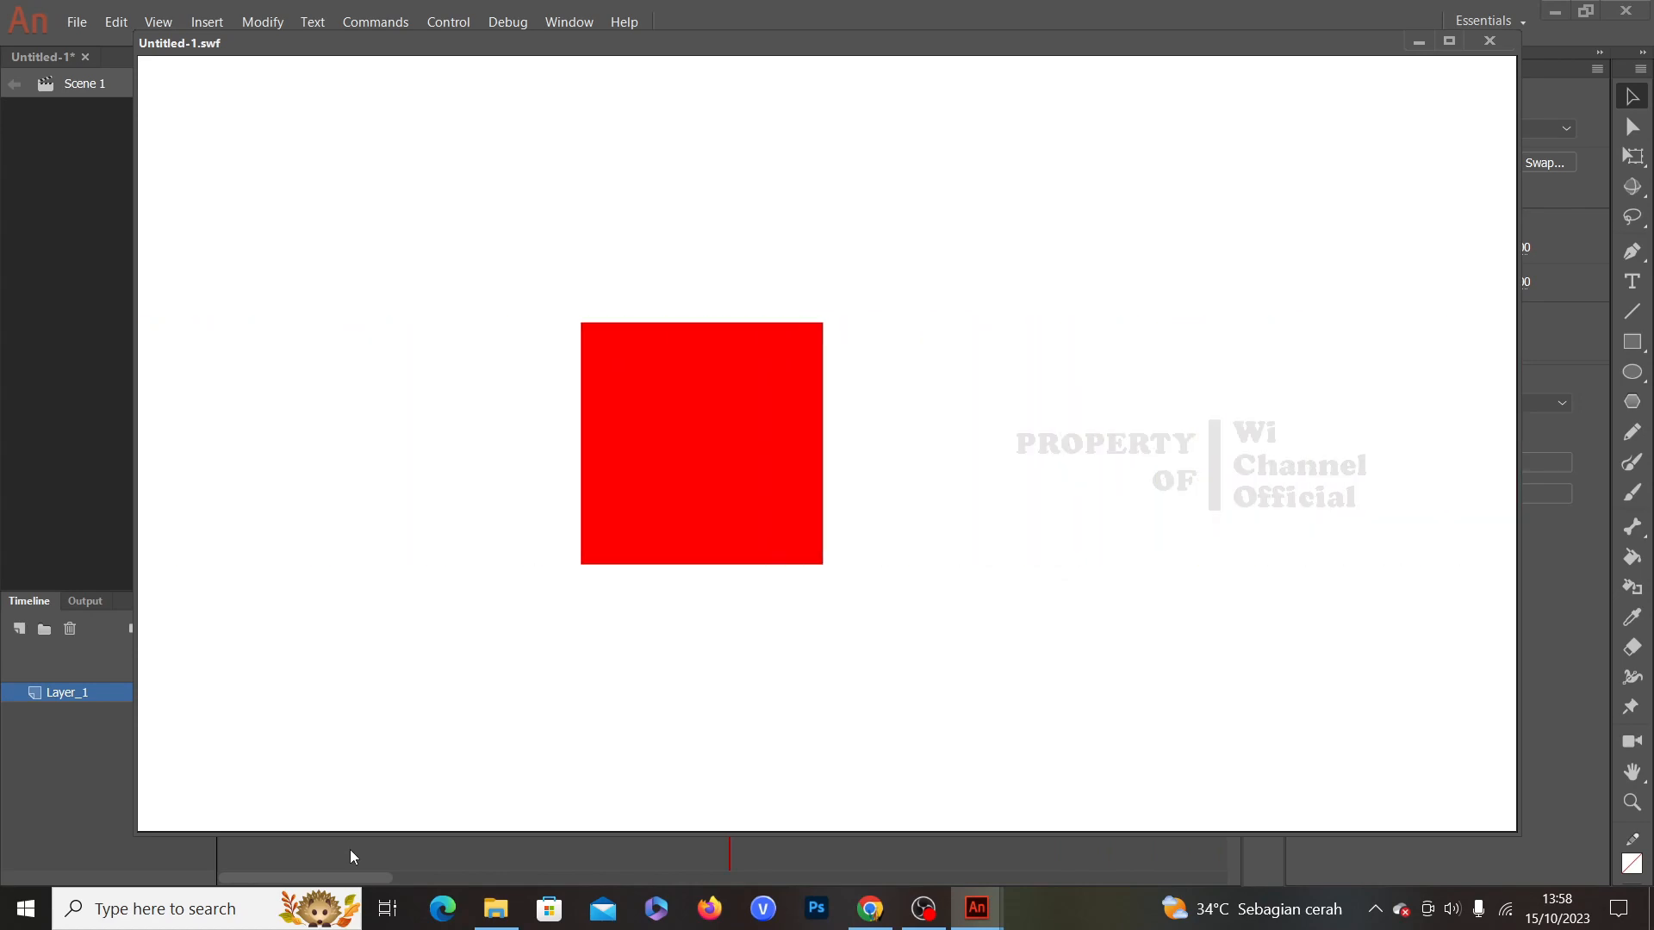
click(1490, 41)
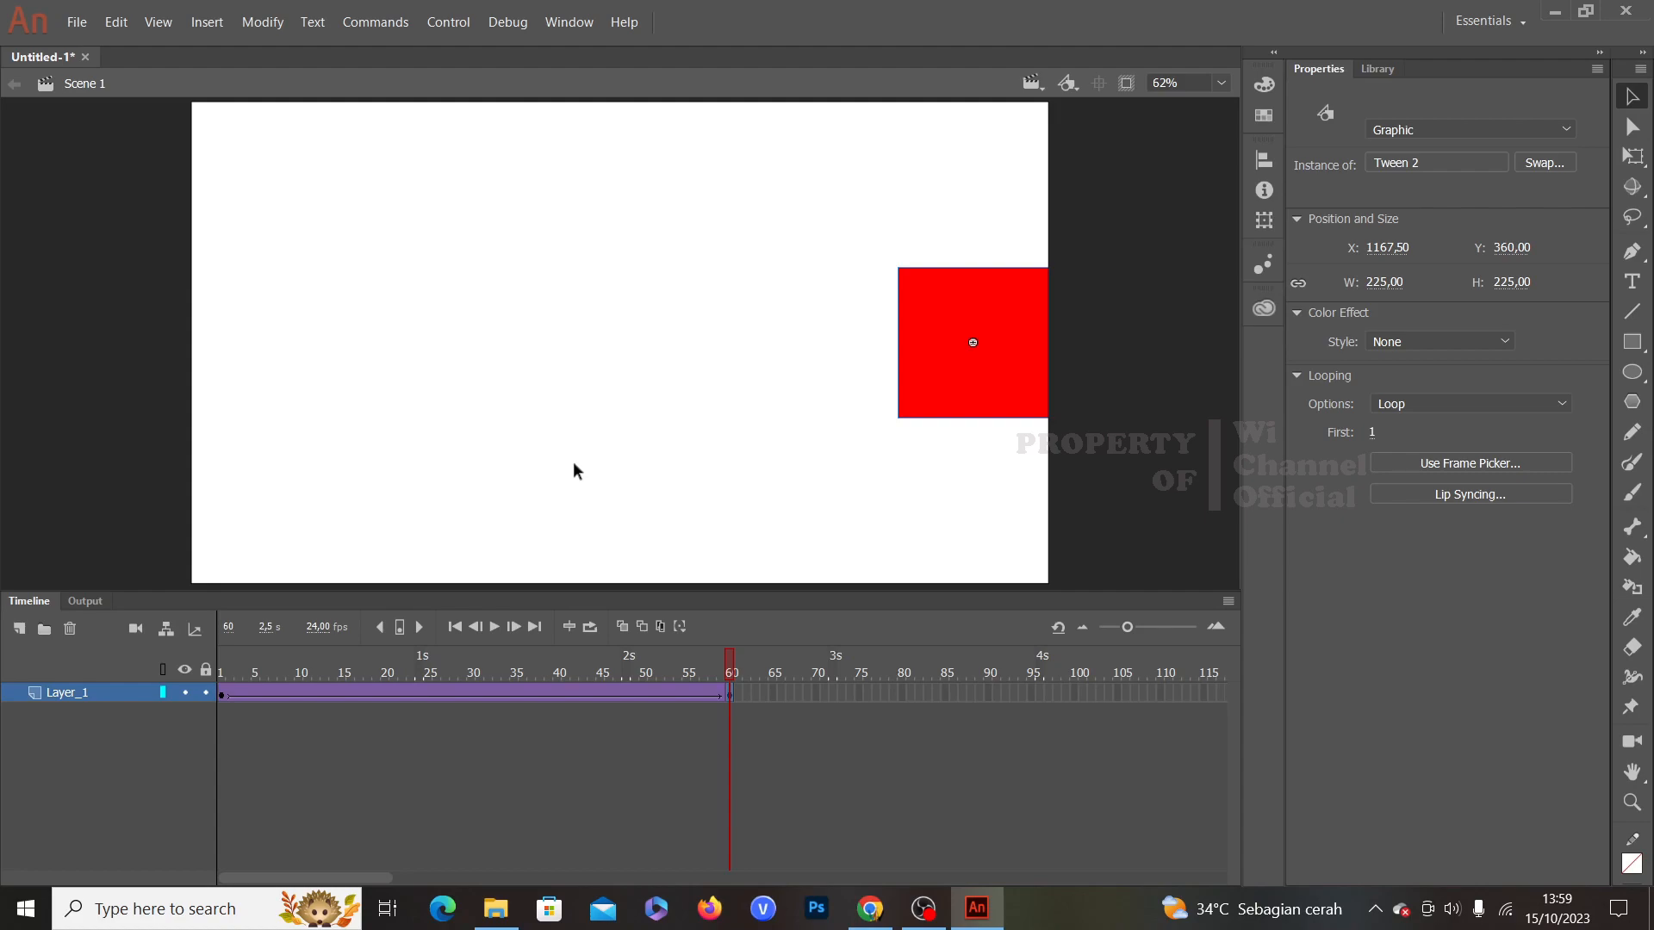
Step: Check the square's start and end positions on the keyframes at frames 1 and 60
click(223, 695)
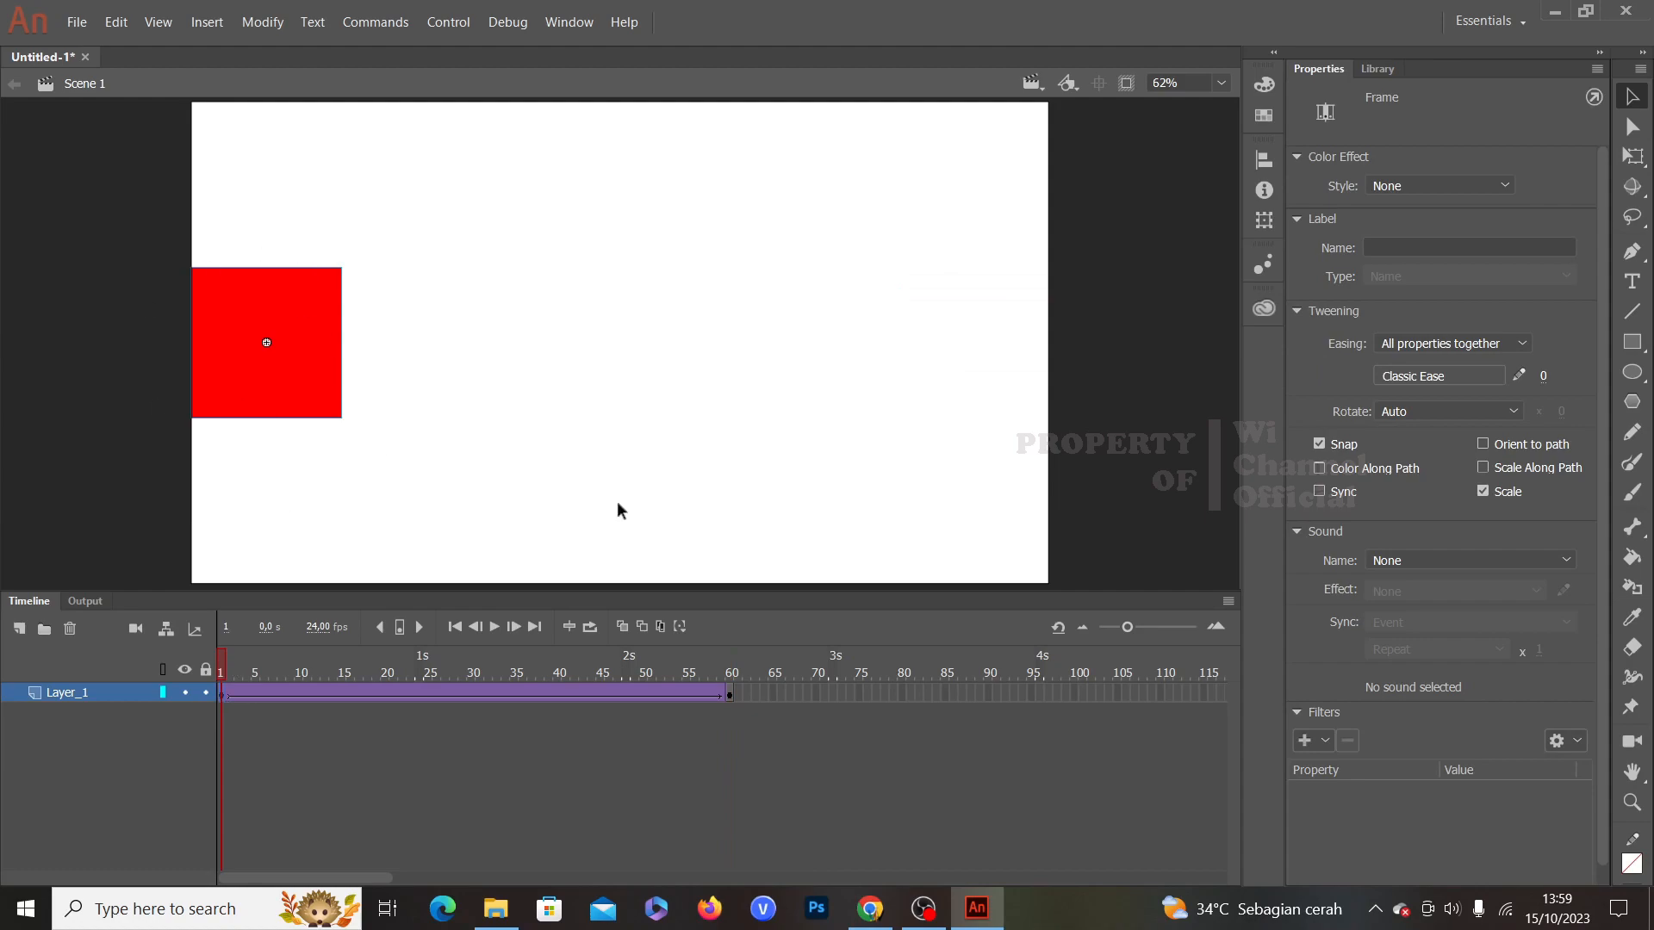
click(730, 694)
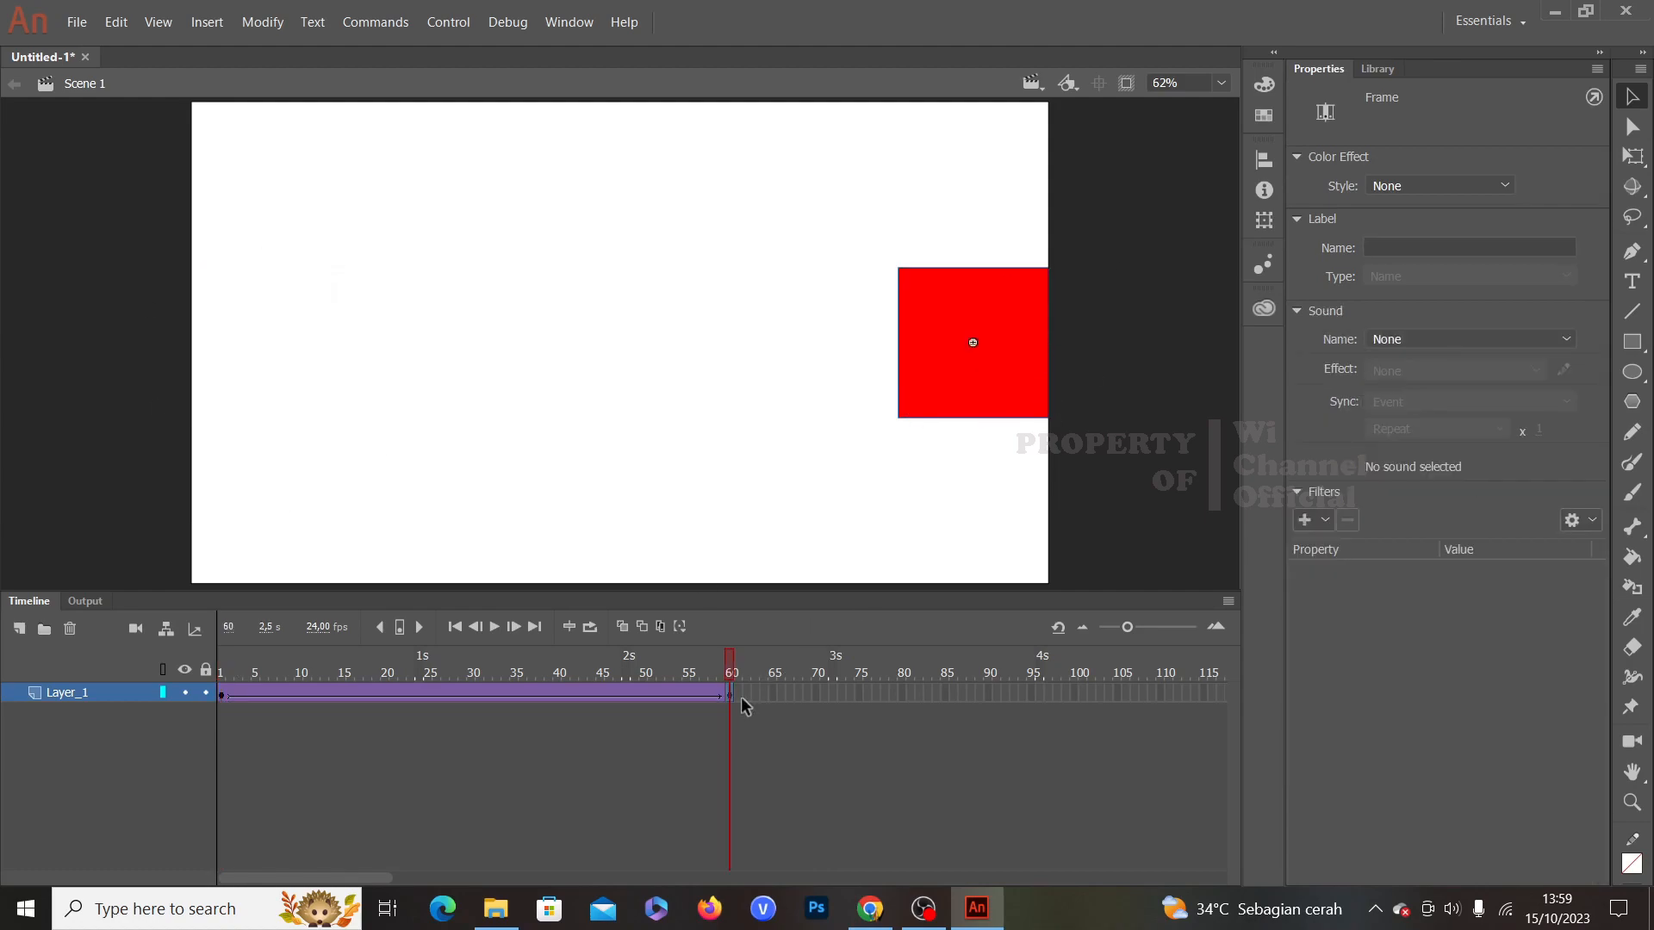
Step: Create a new 1280 x 720 HD document on the ActionScript 3.0 platform and fit its stage in the window
mouse_move(733, 676)
mouse_down()
mouse_move(221, 679)
mouse_move(737, 689)
mouse_up()
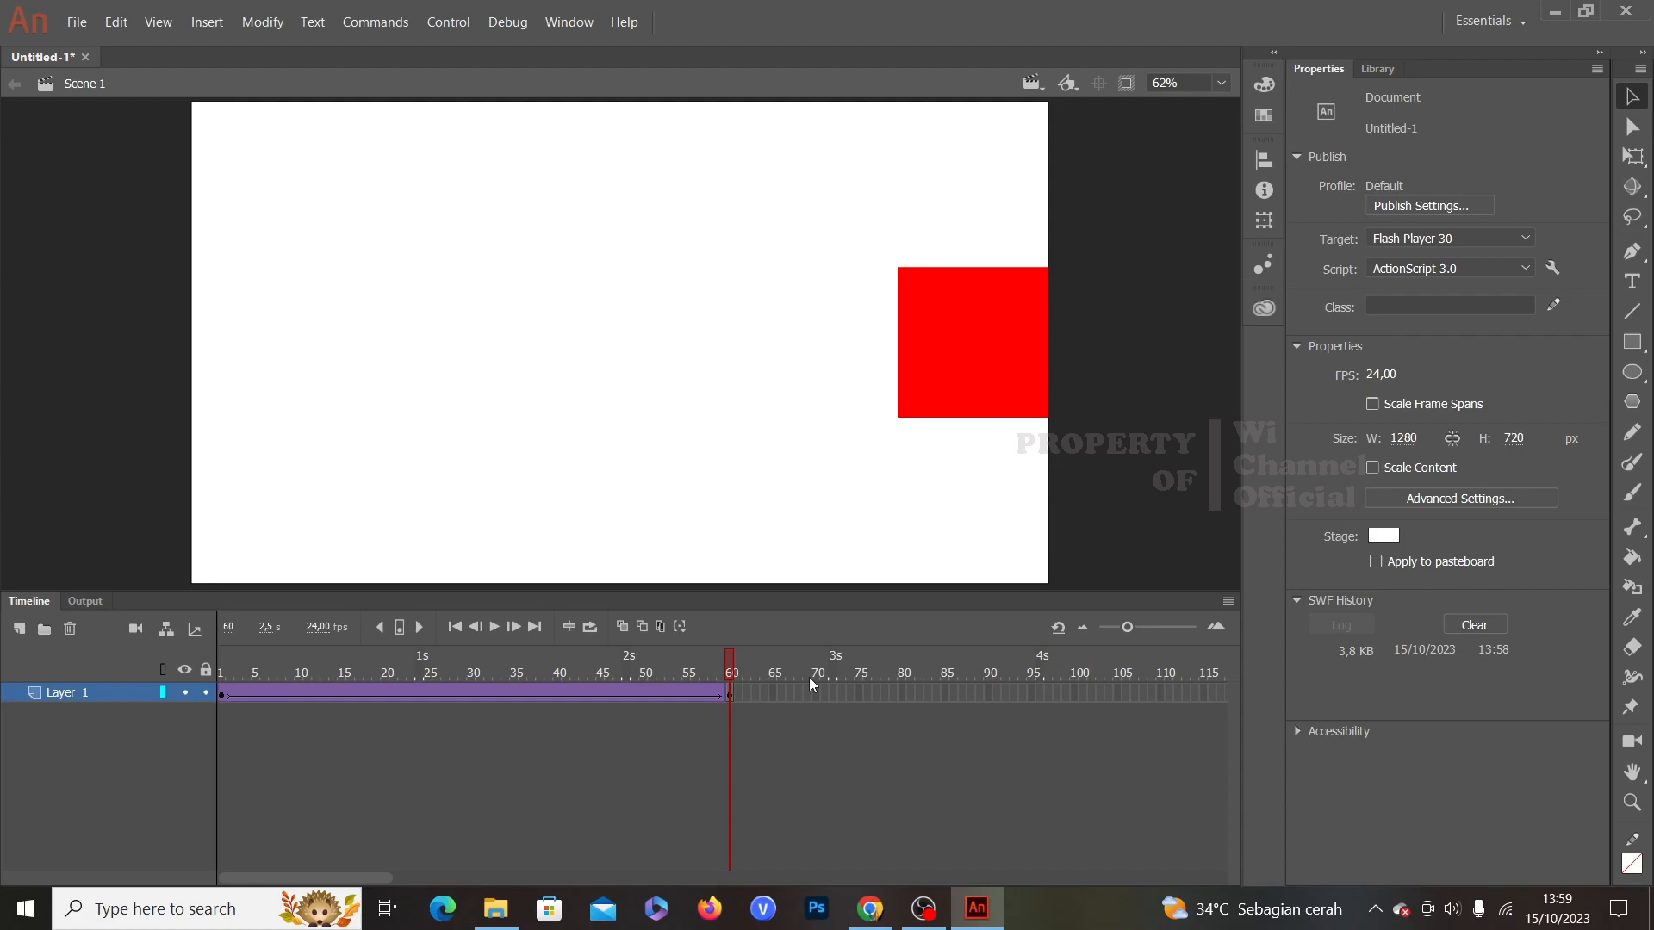
click(77, 23)
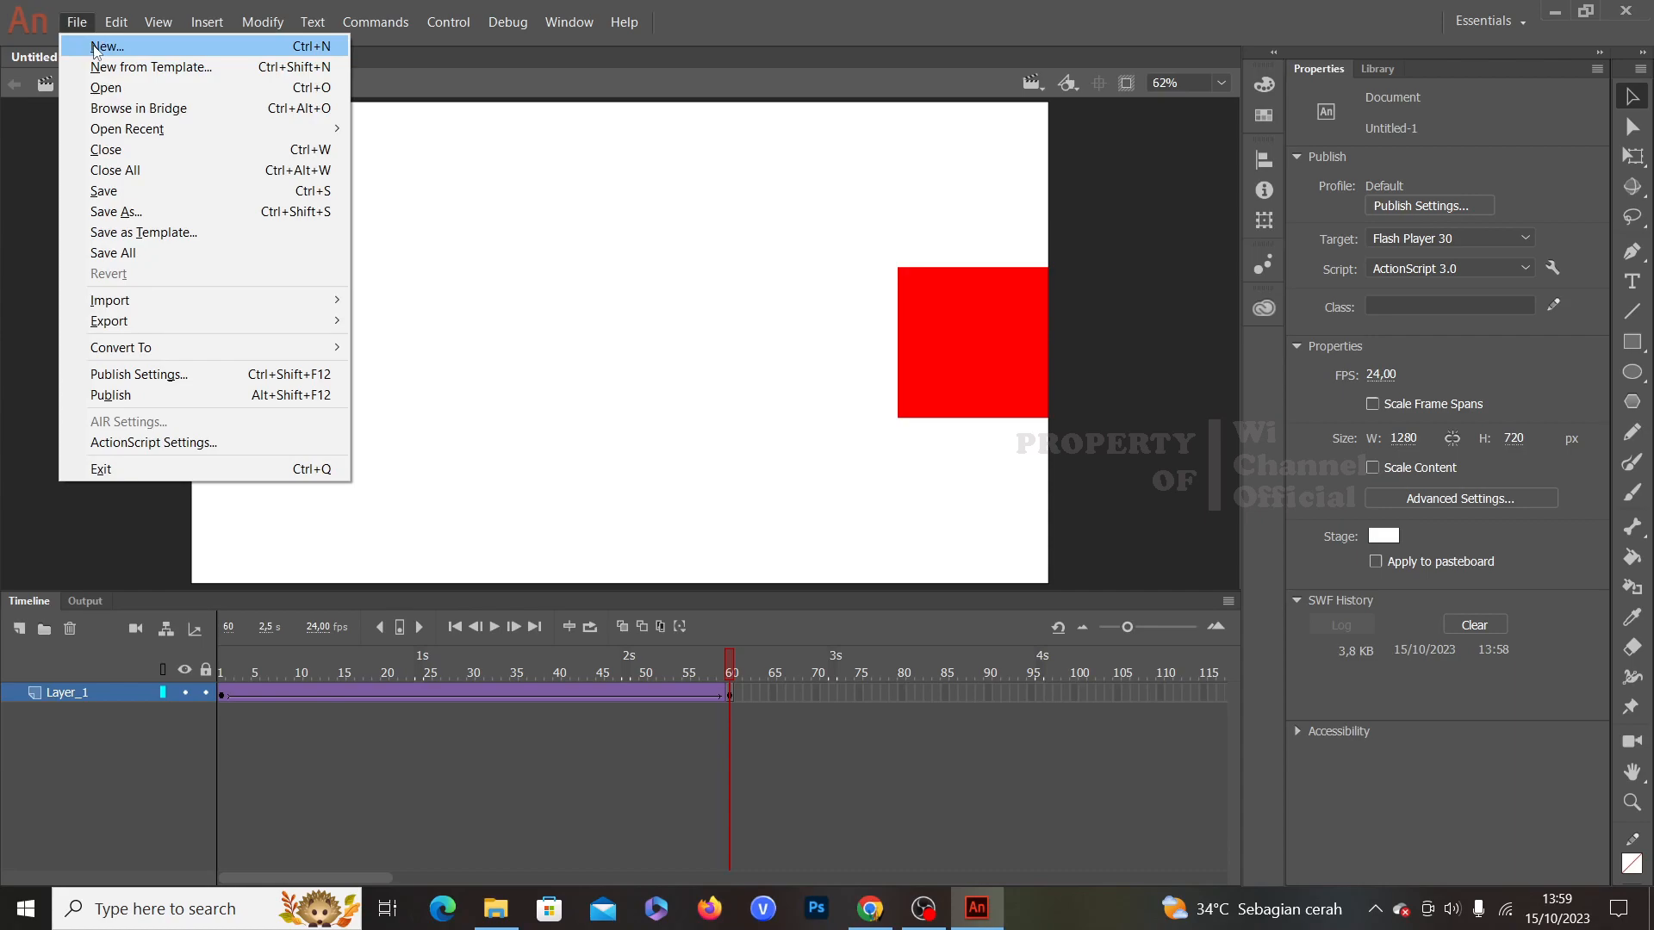
click(95, 47)
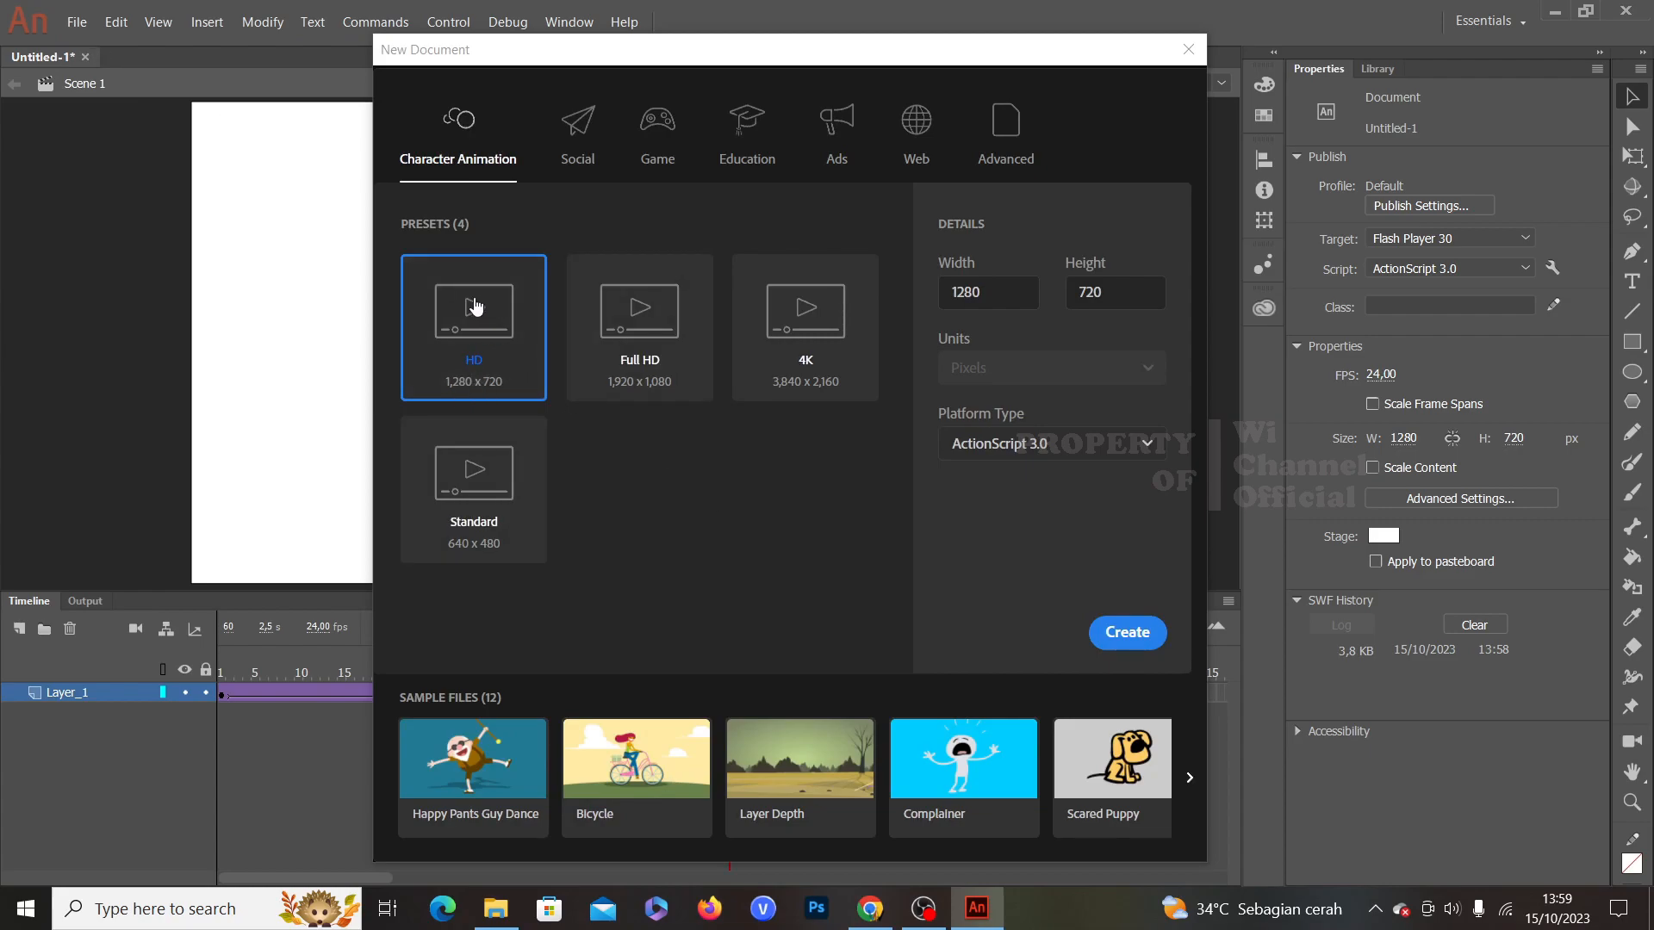
click(1120, 634)
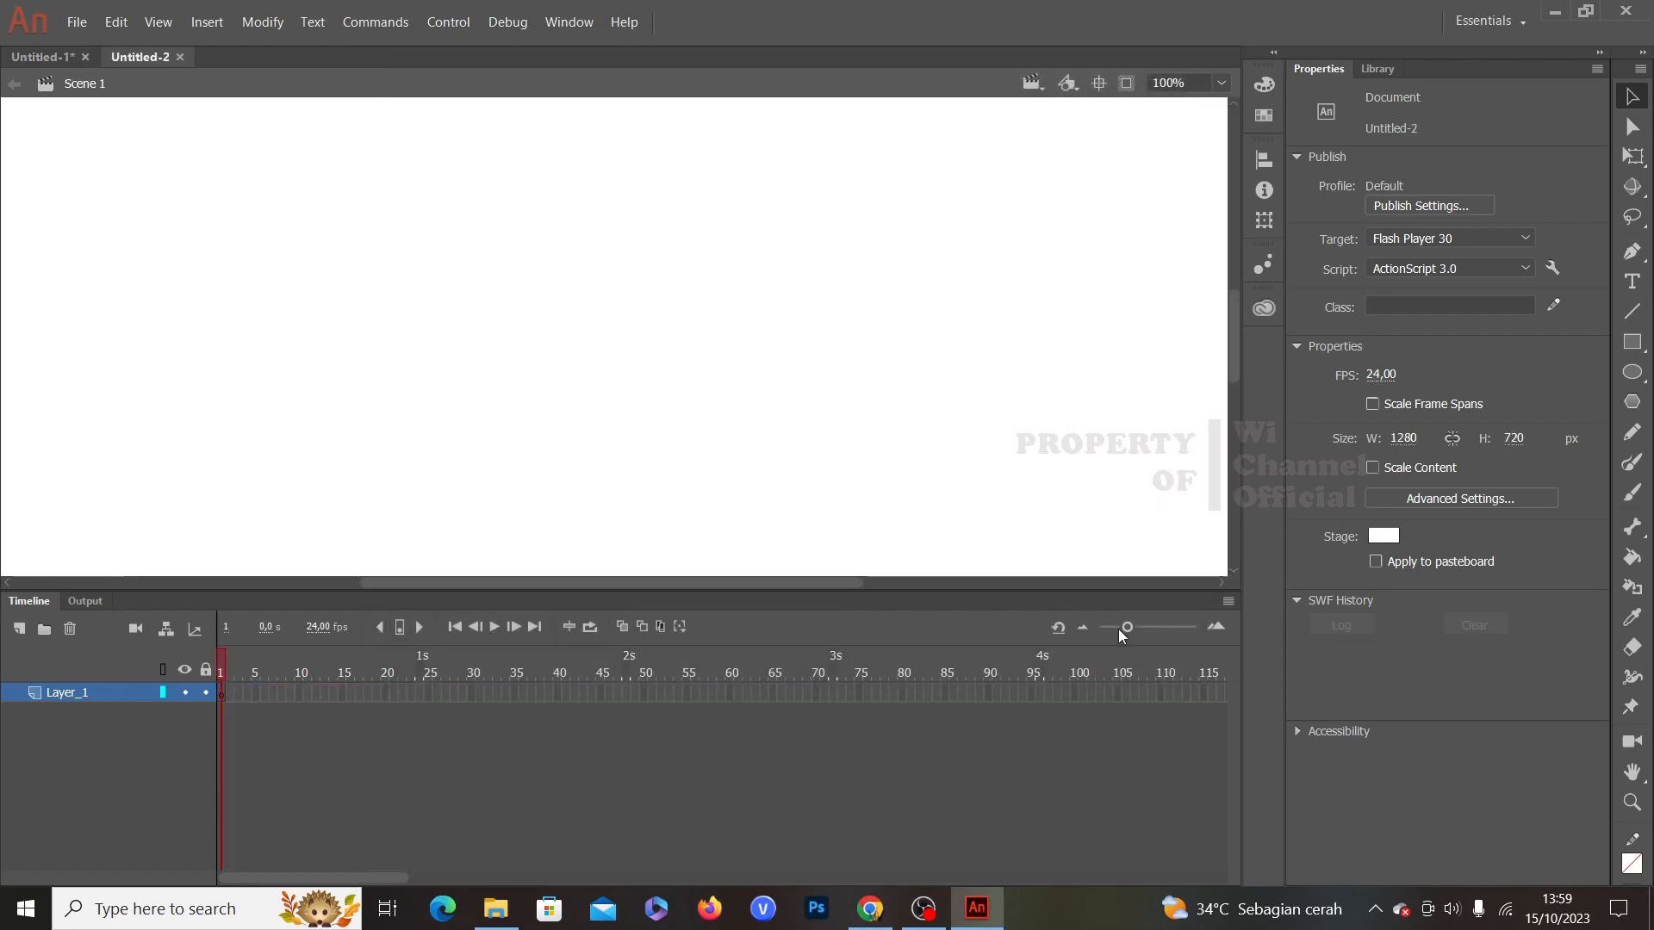
click(1217, 82)
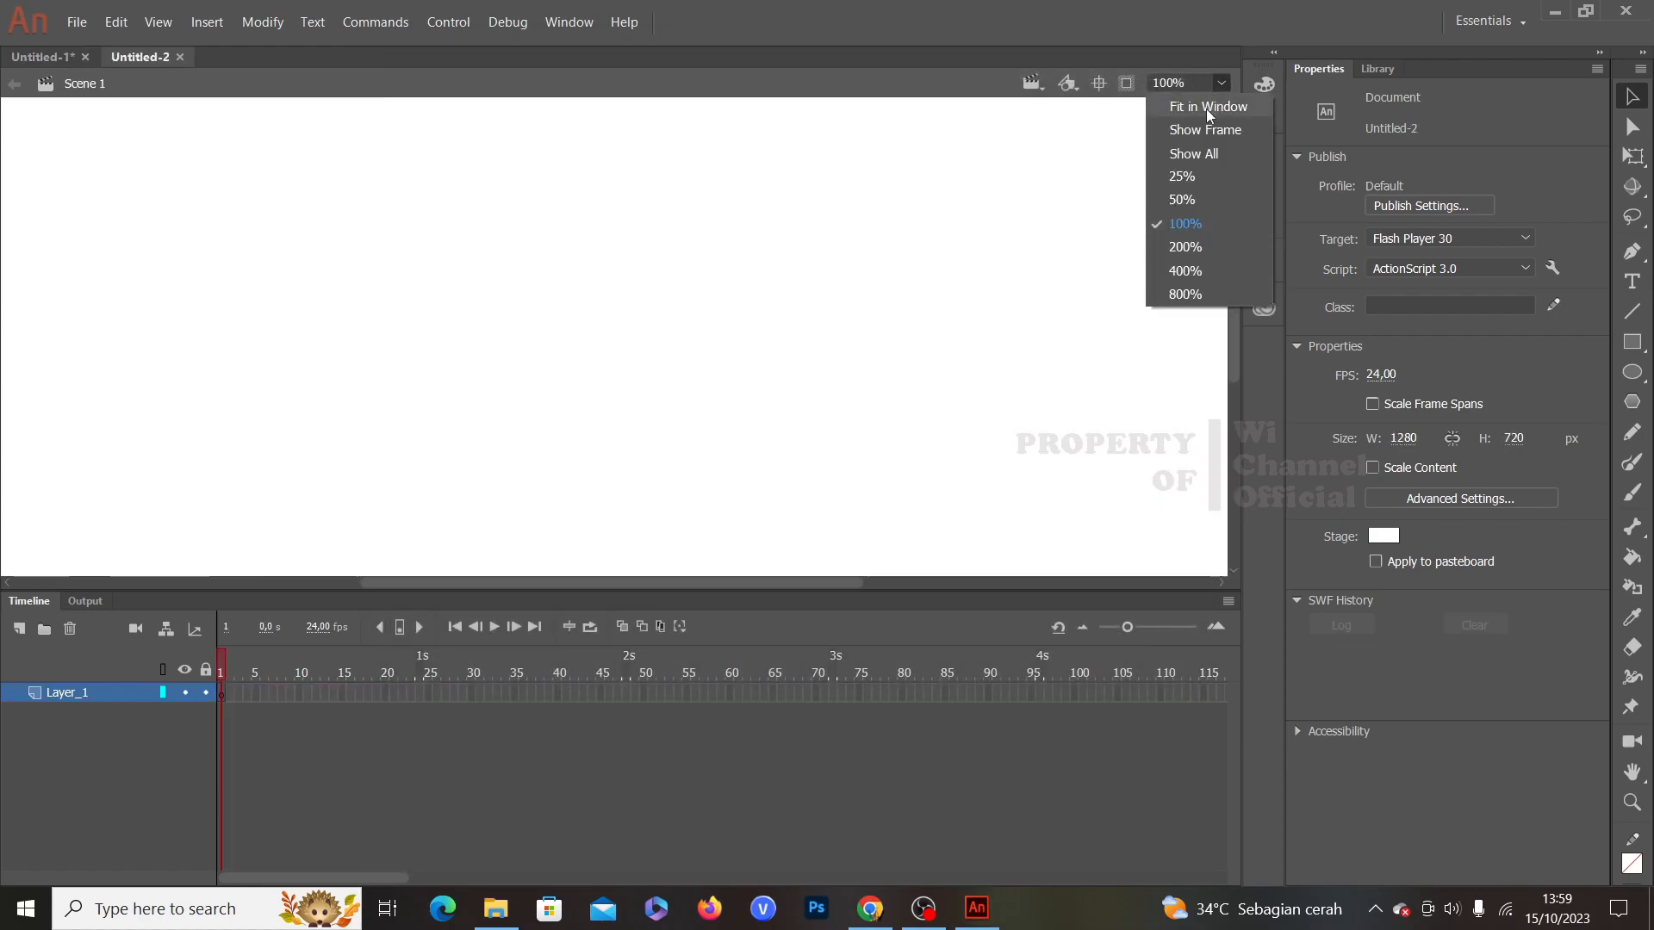
click(1206, 107)
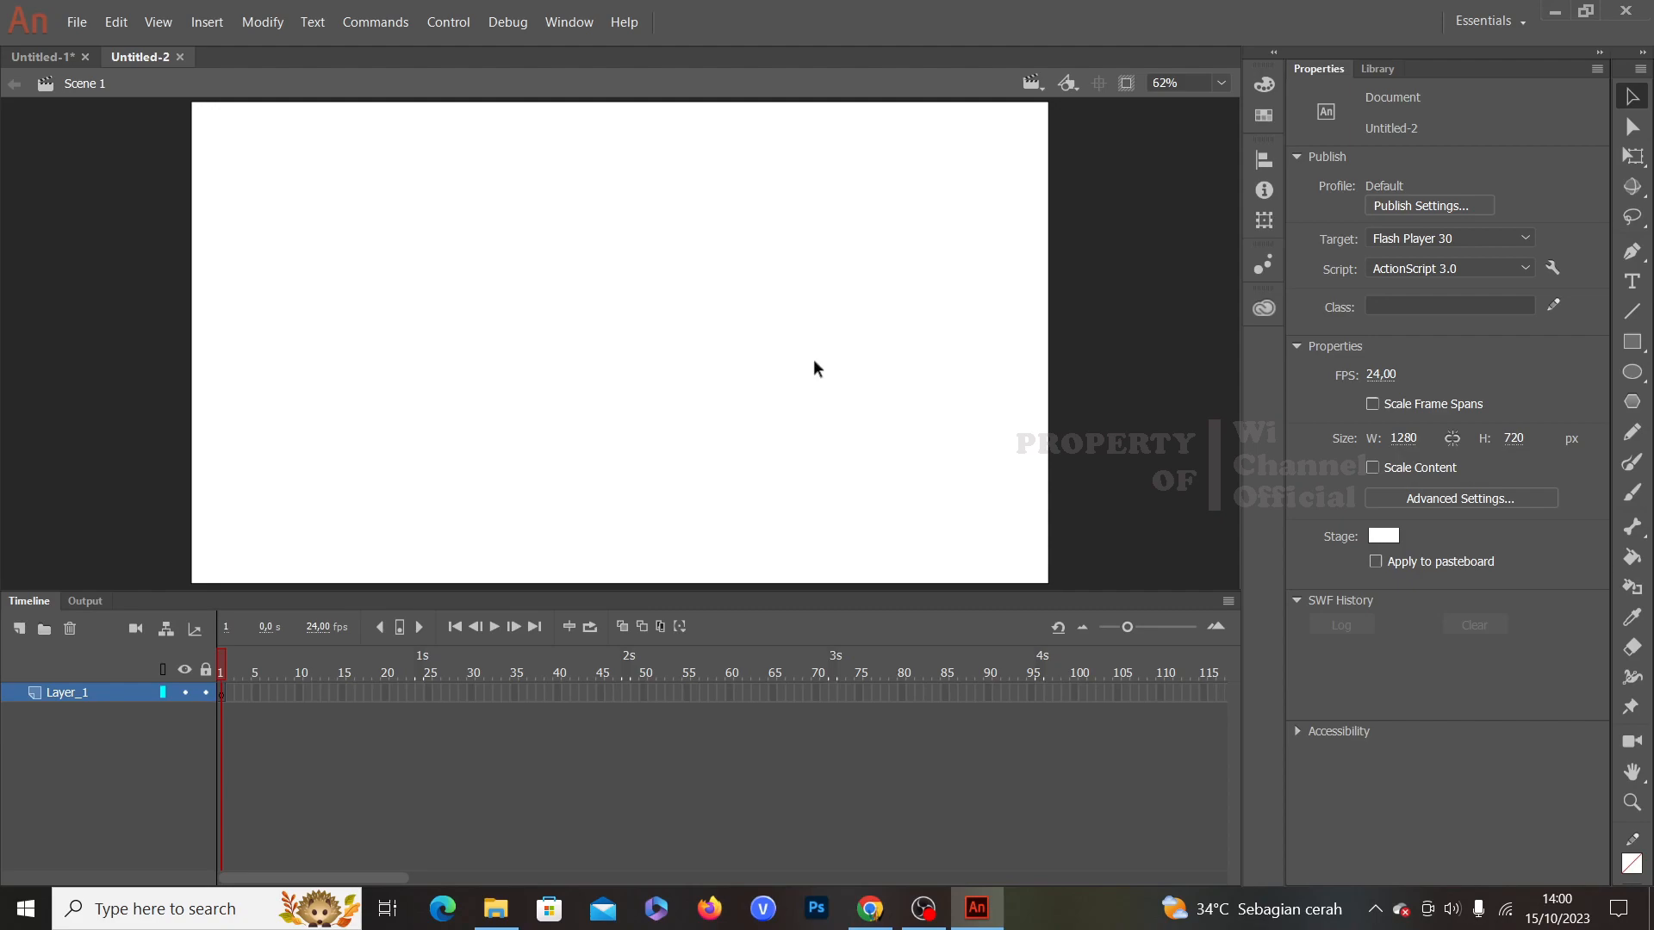
Step: Draw a blue circle without a stroke near the stage's left edge on frame 1 with the Oval tool
click(222, 694)
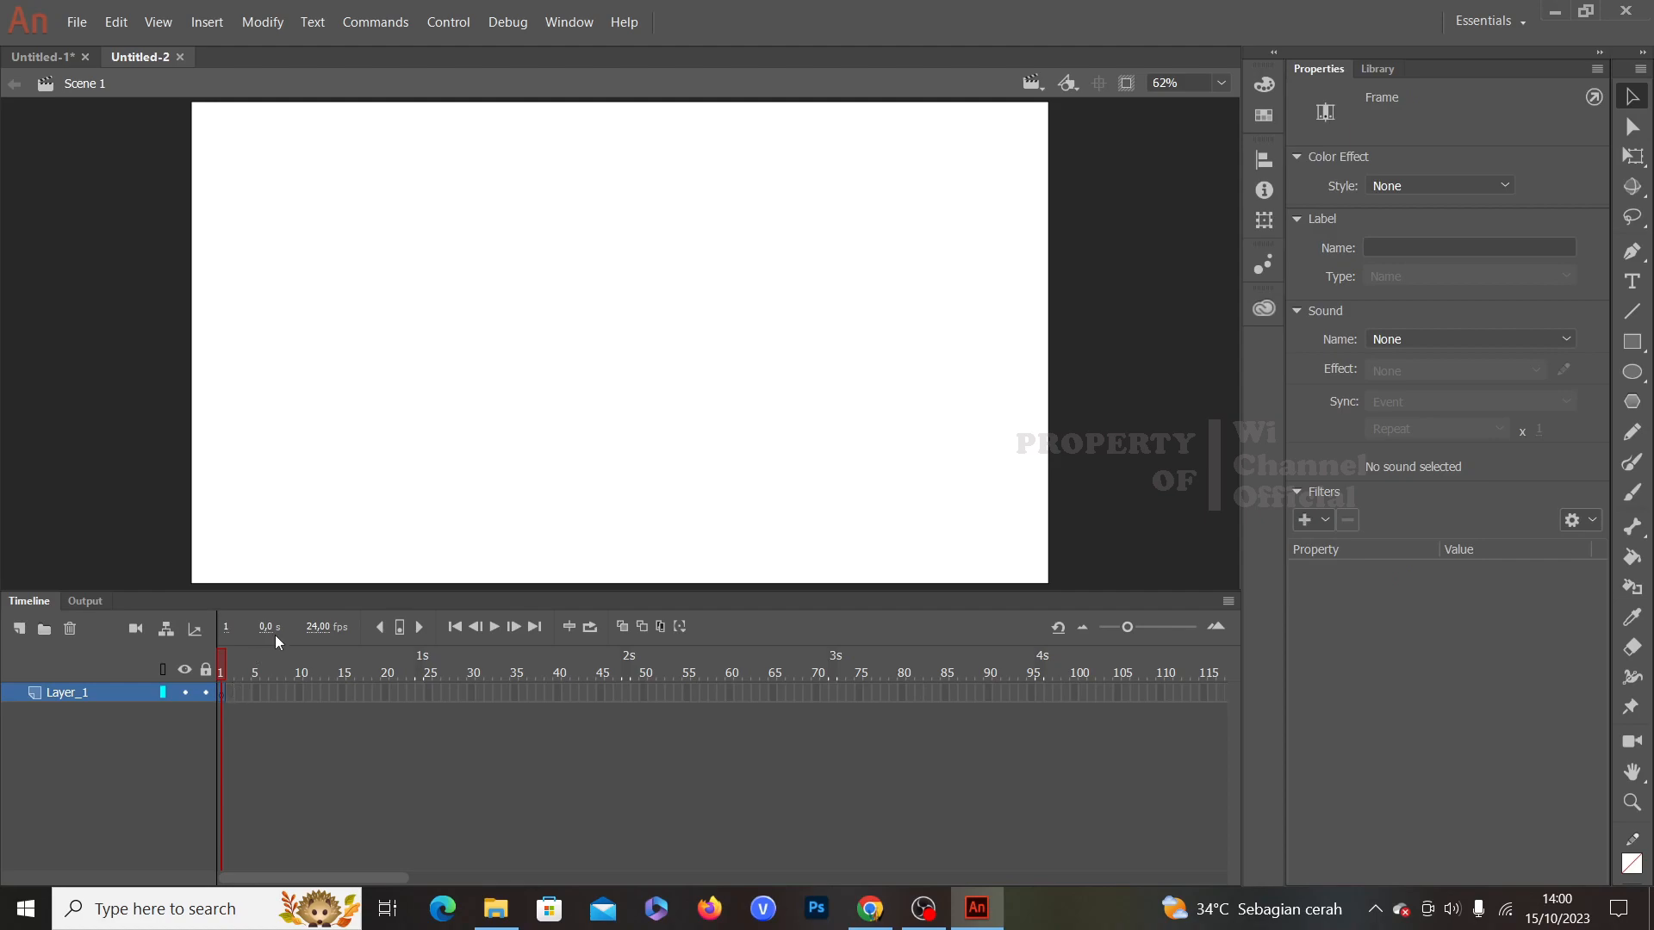
click(1637, 379)
click(1516, 191)
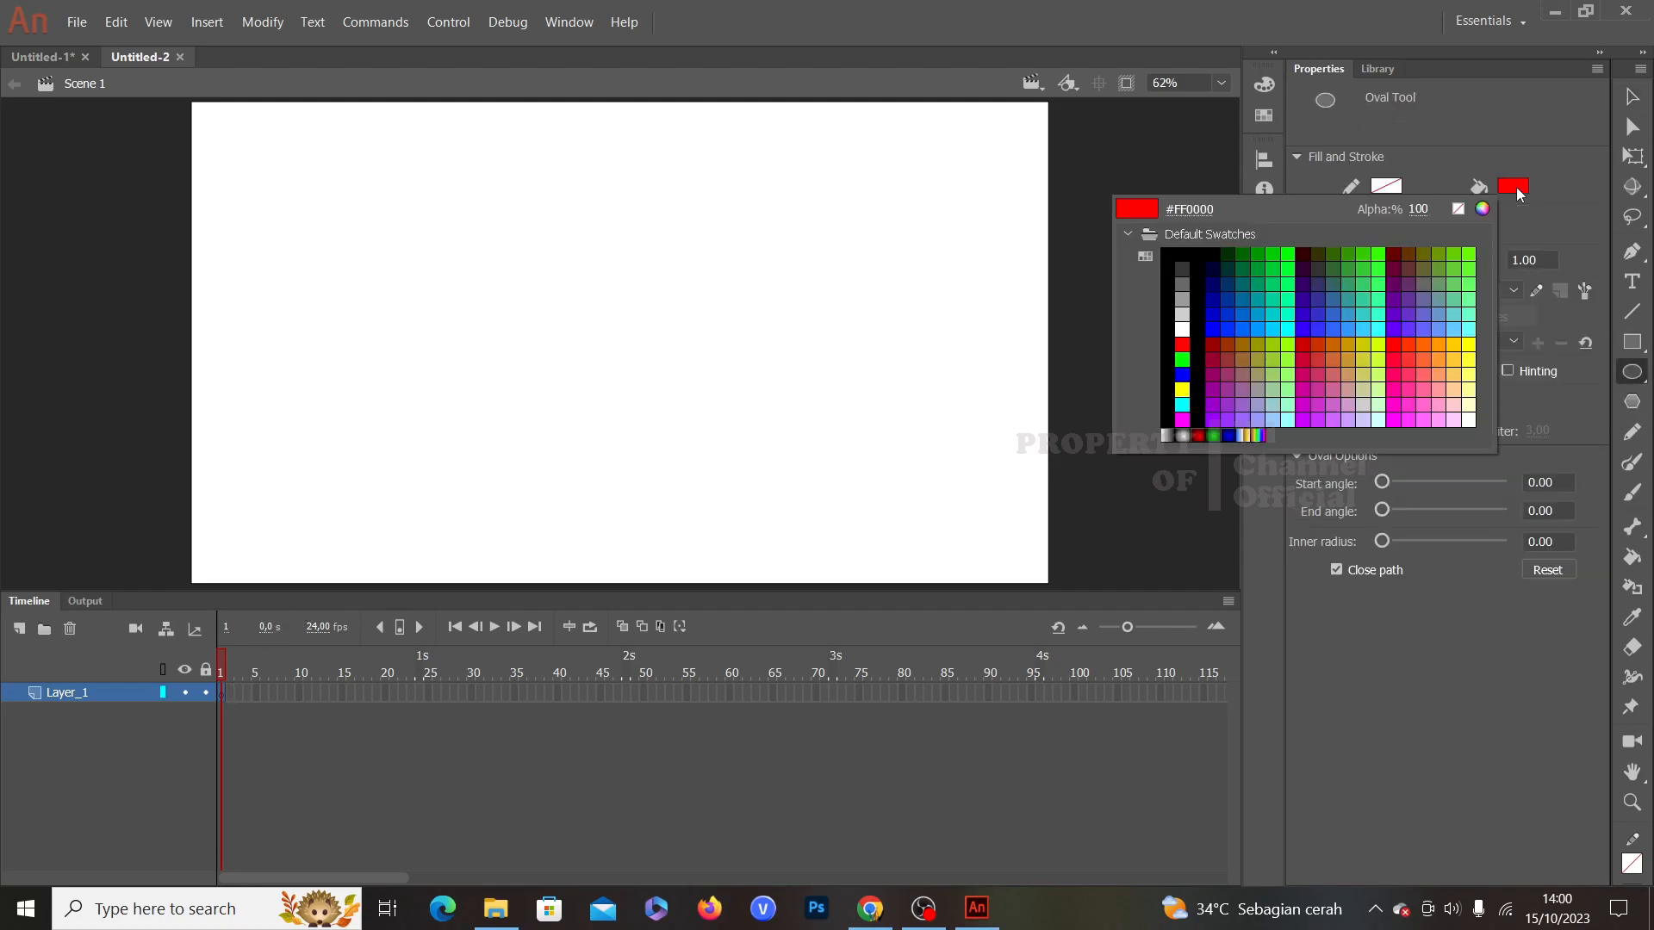
click(1183, 375)
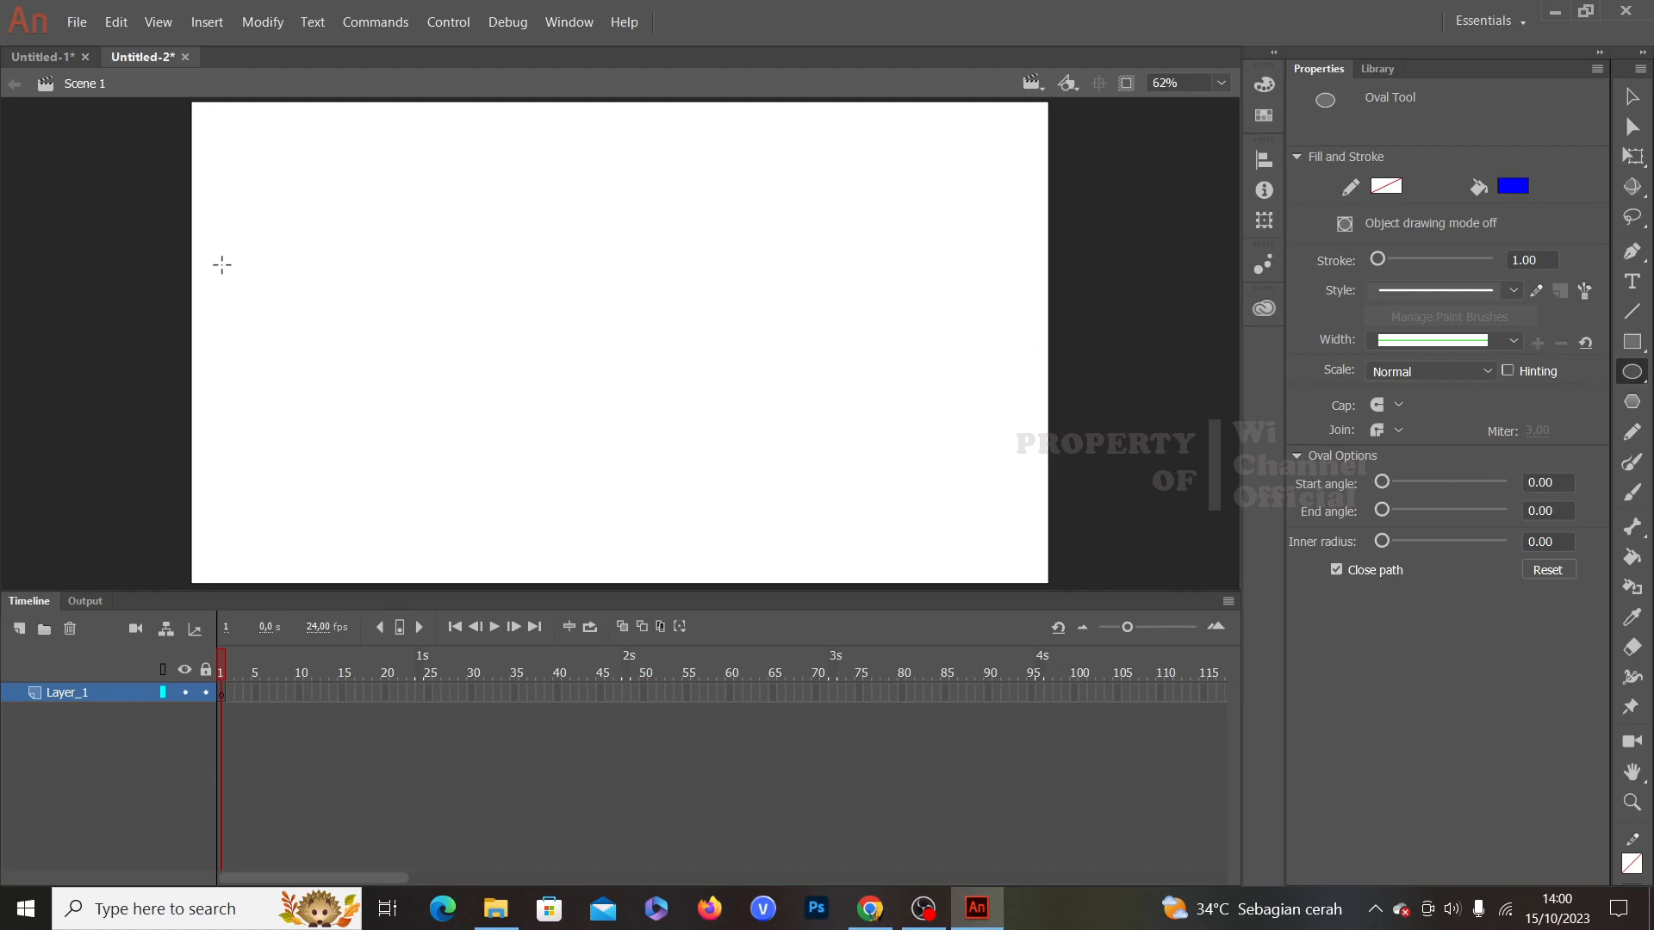
drag(224, 275, 354, 401)
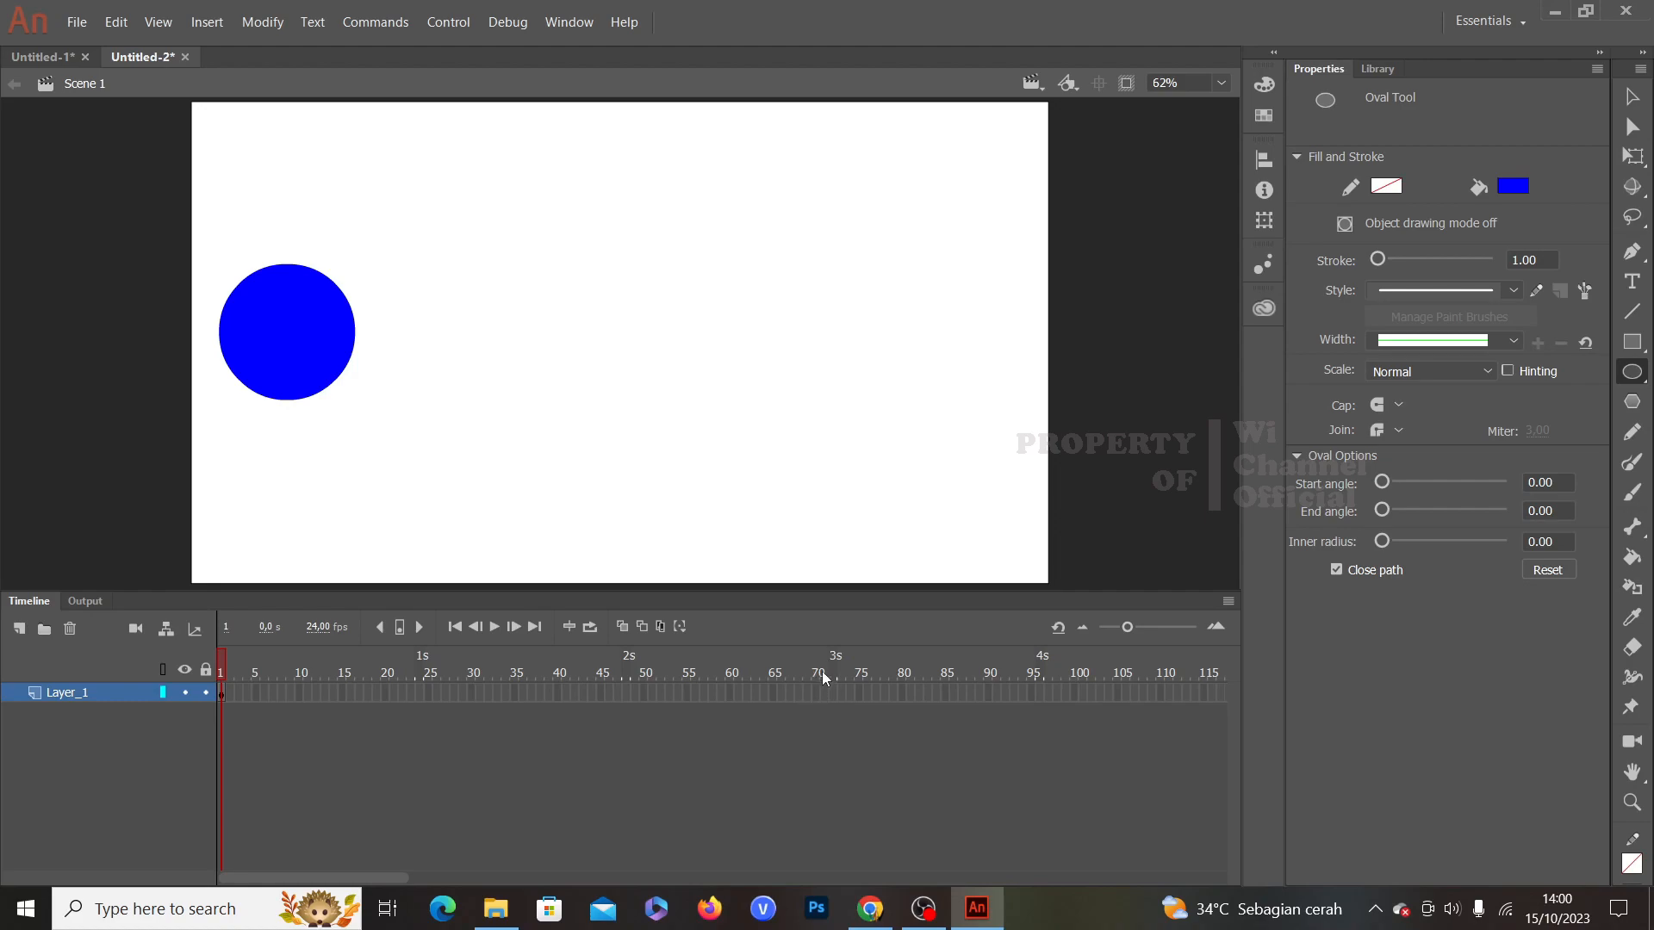
Step: Insert a keyframe at frame 70 of Layer_1 and delete the circle on that frame
right_click(815, 695)
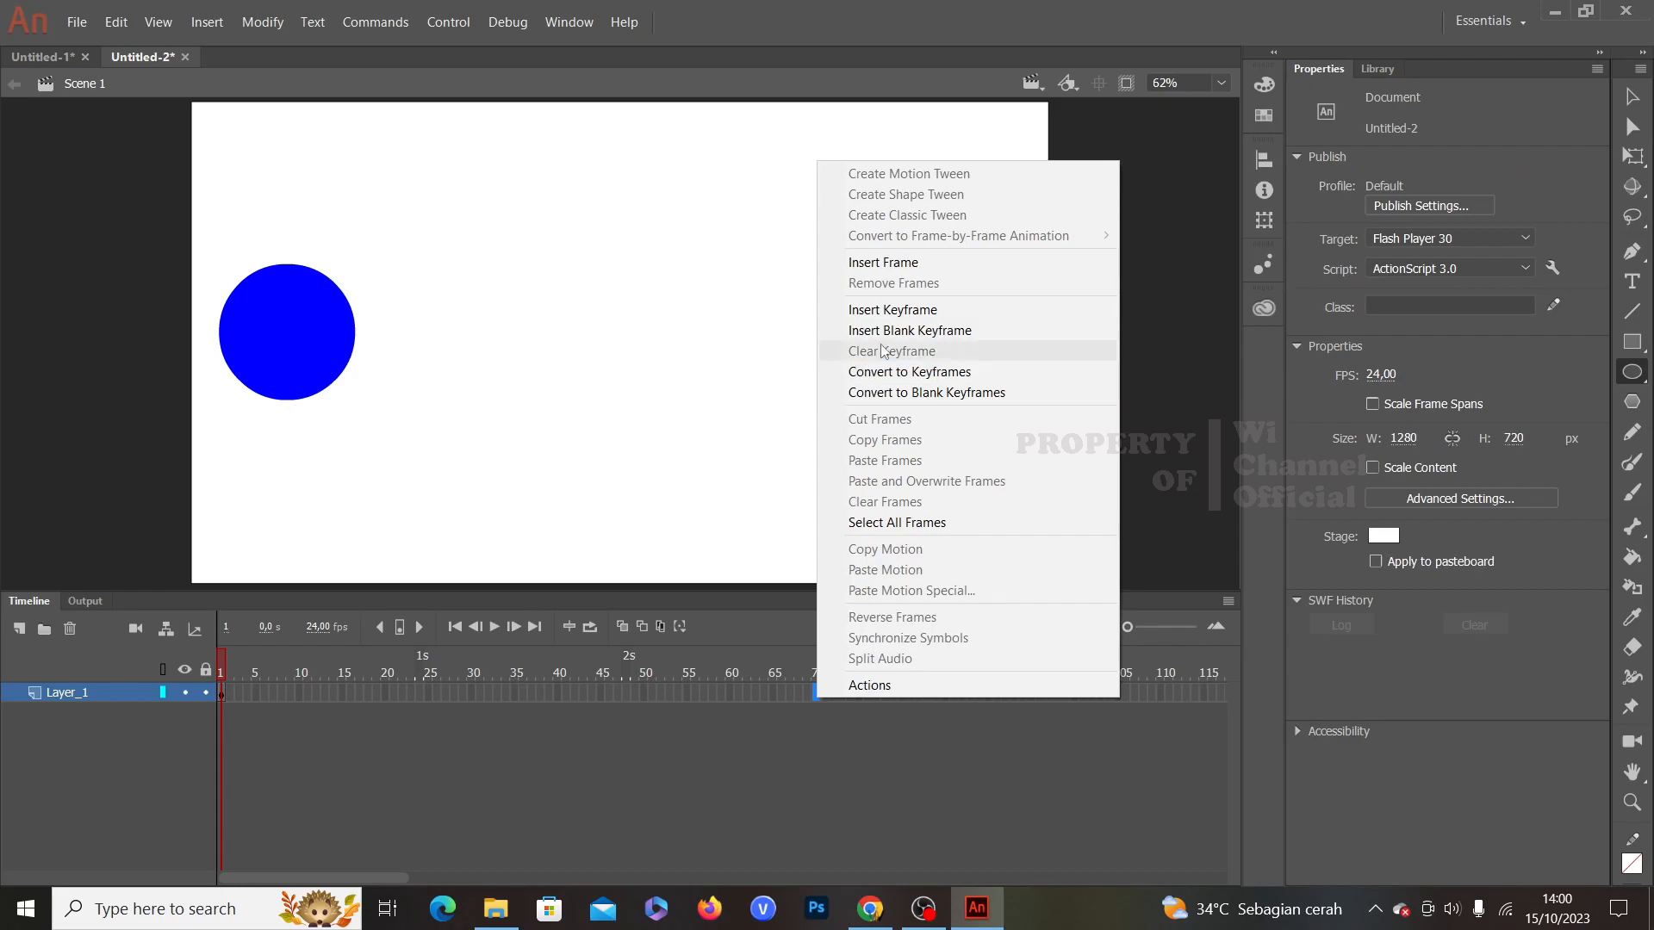
click(896, 310)
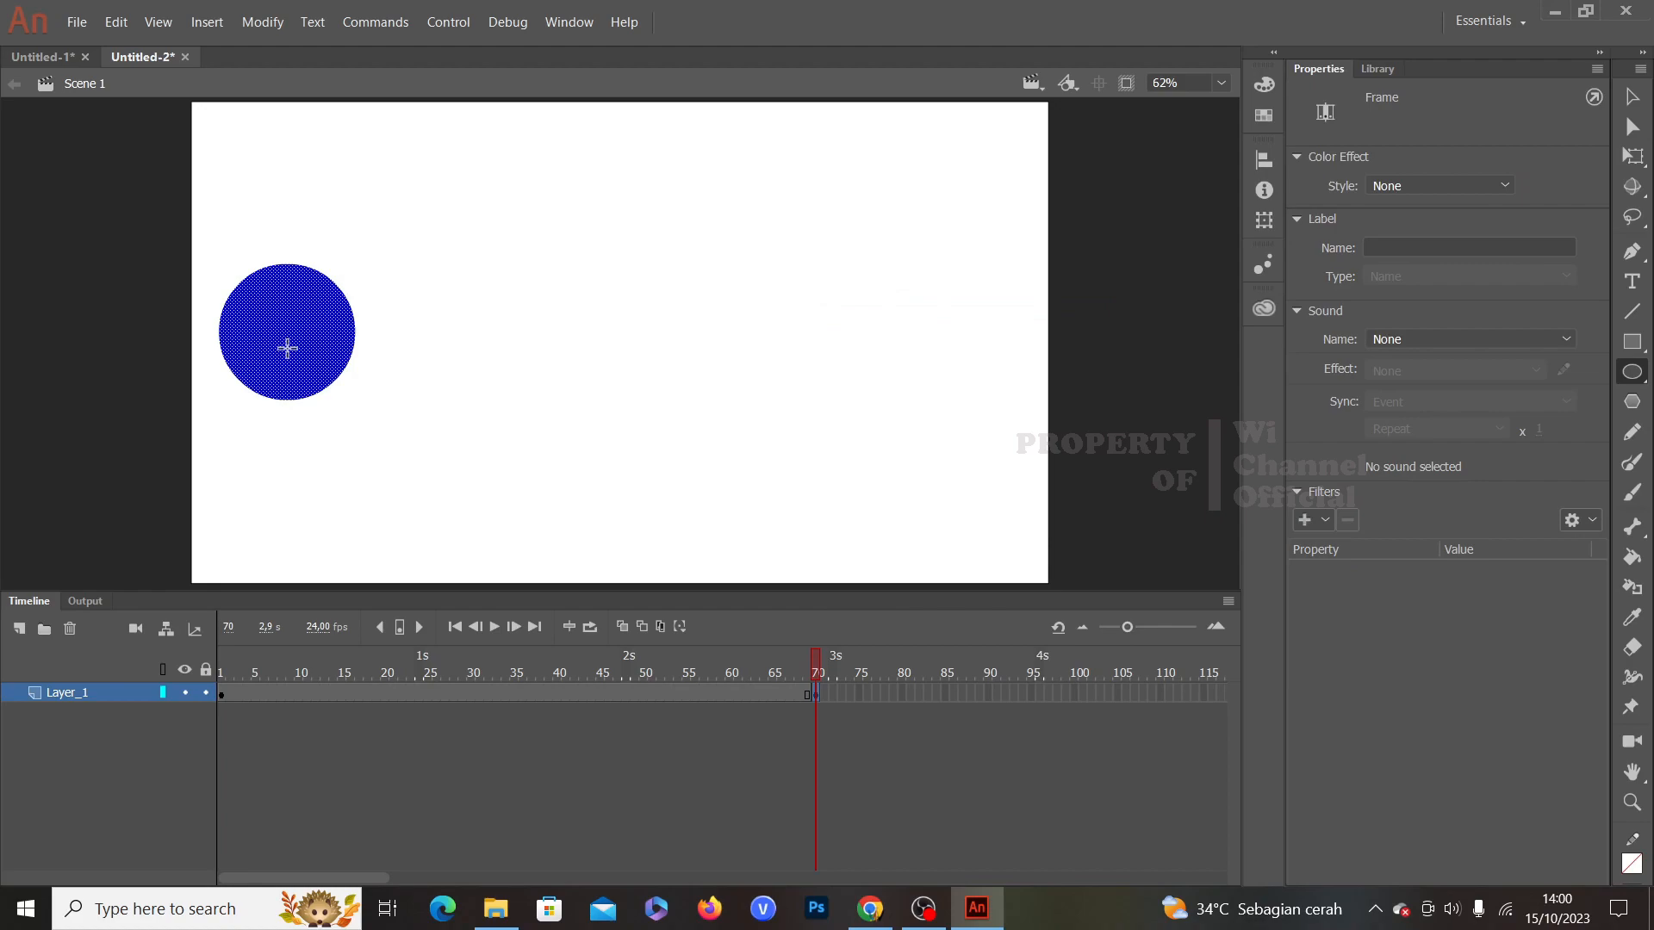
key(Delete)
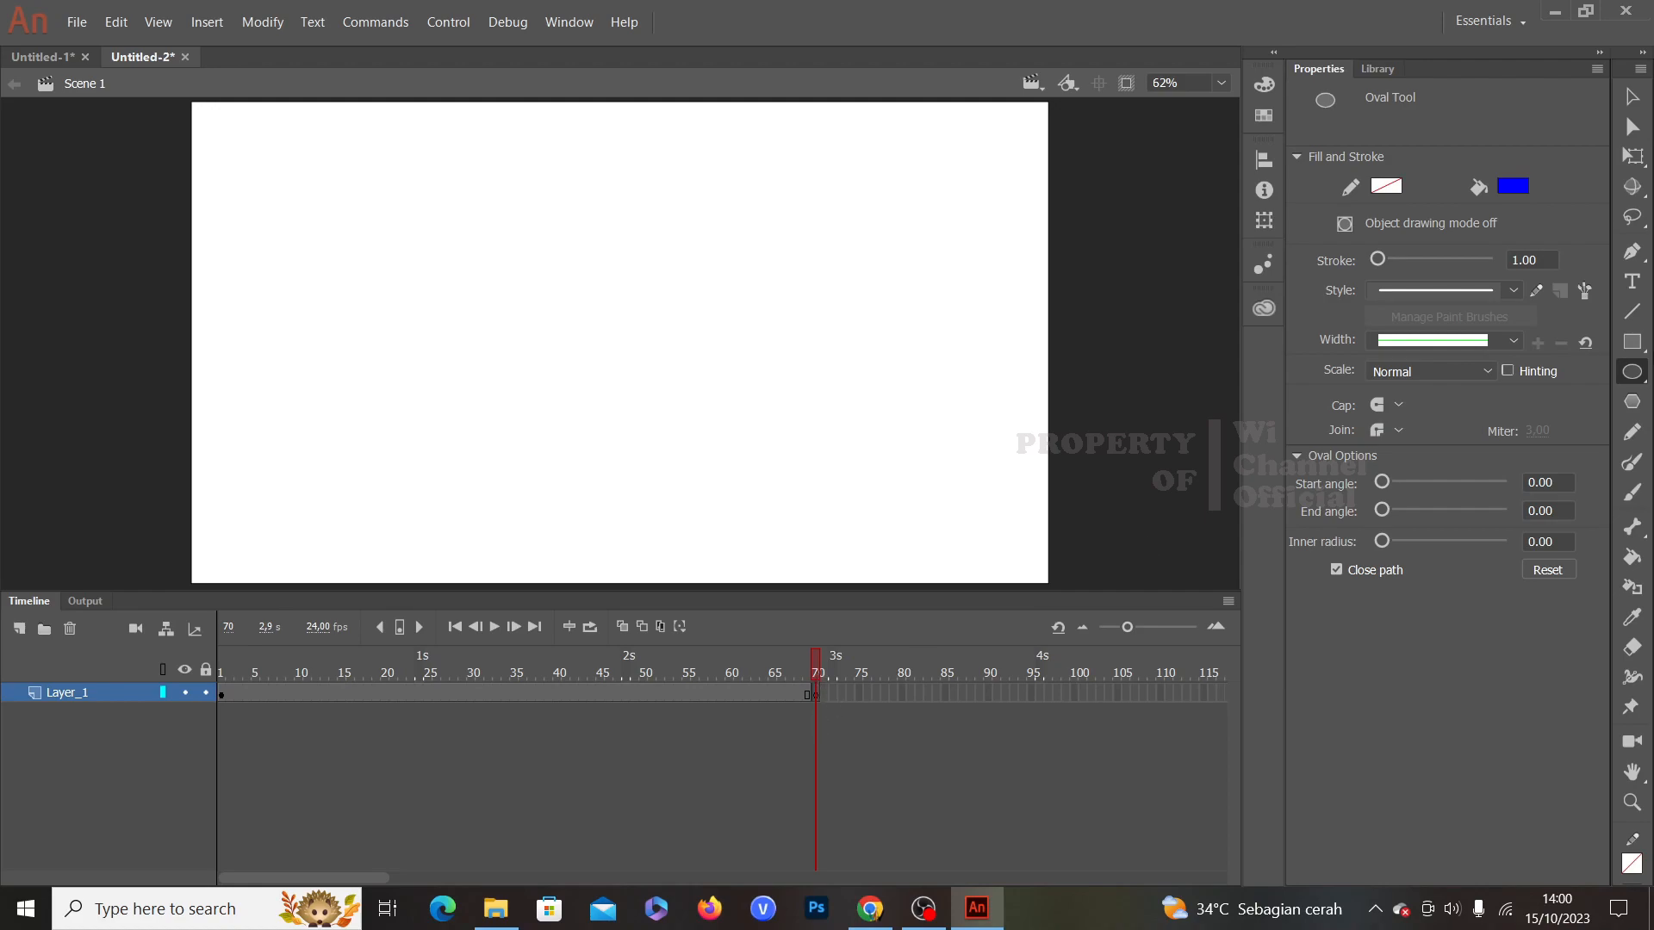
Step: Draw a blue five-pointed star about 369 x 353 px on frame 70 with the PolyStar tool in star style
click(1642, 349)
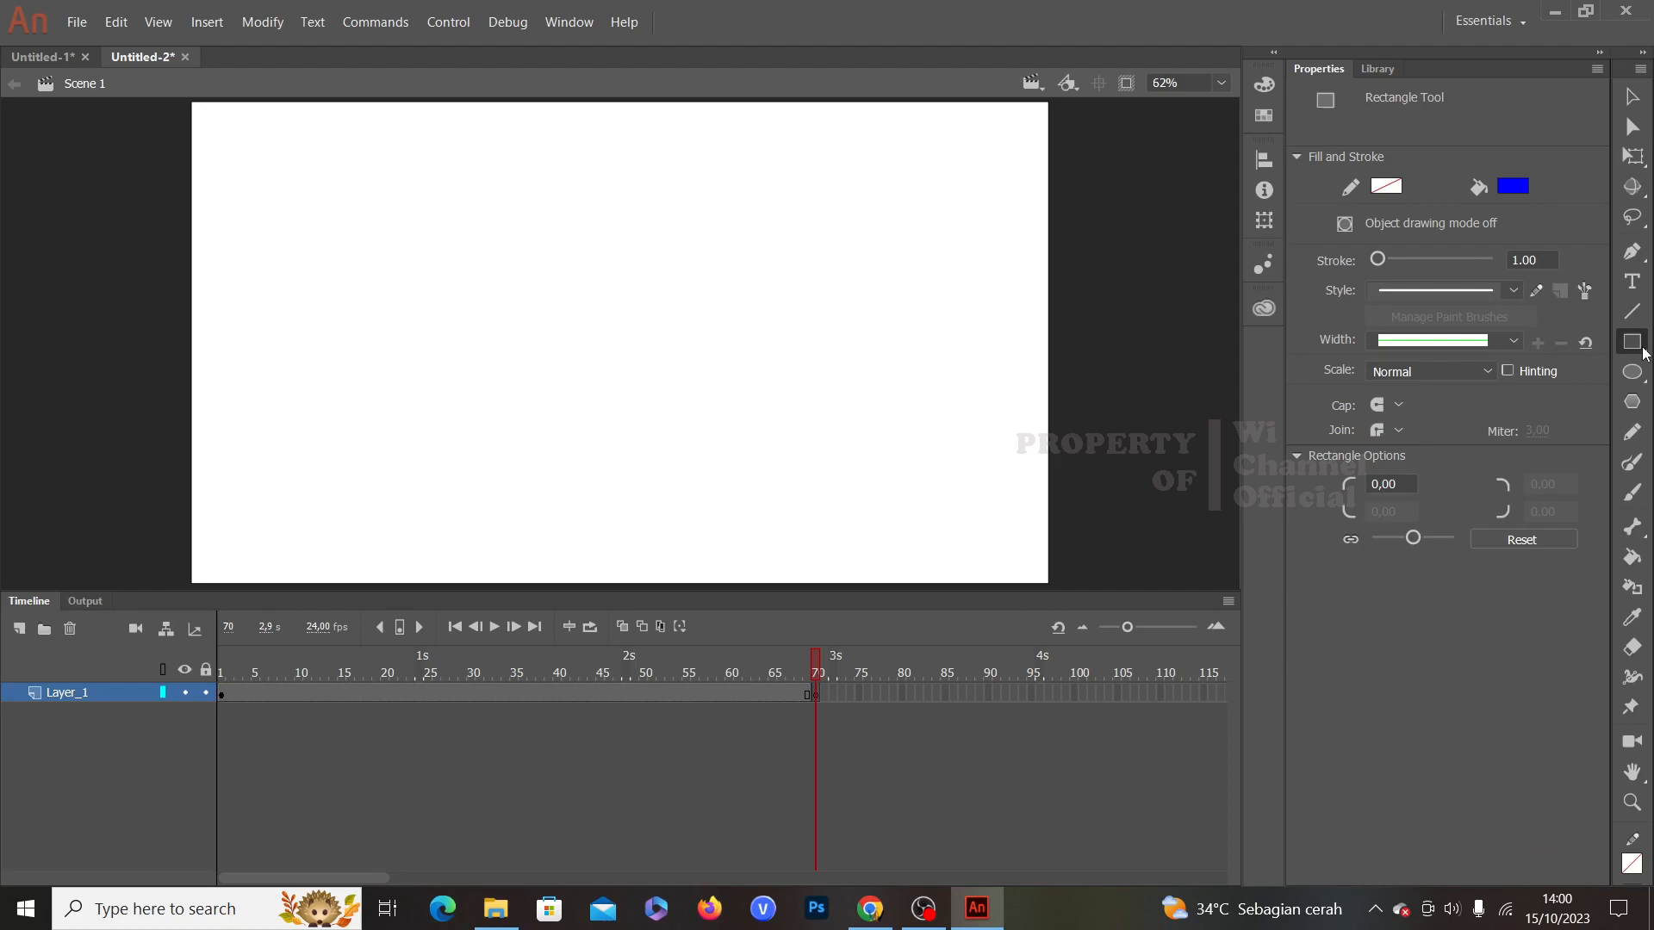
click(1635, 413)
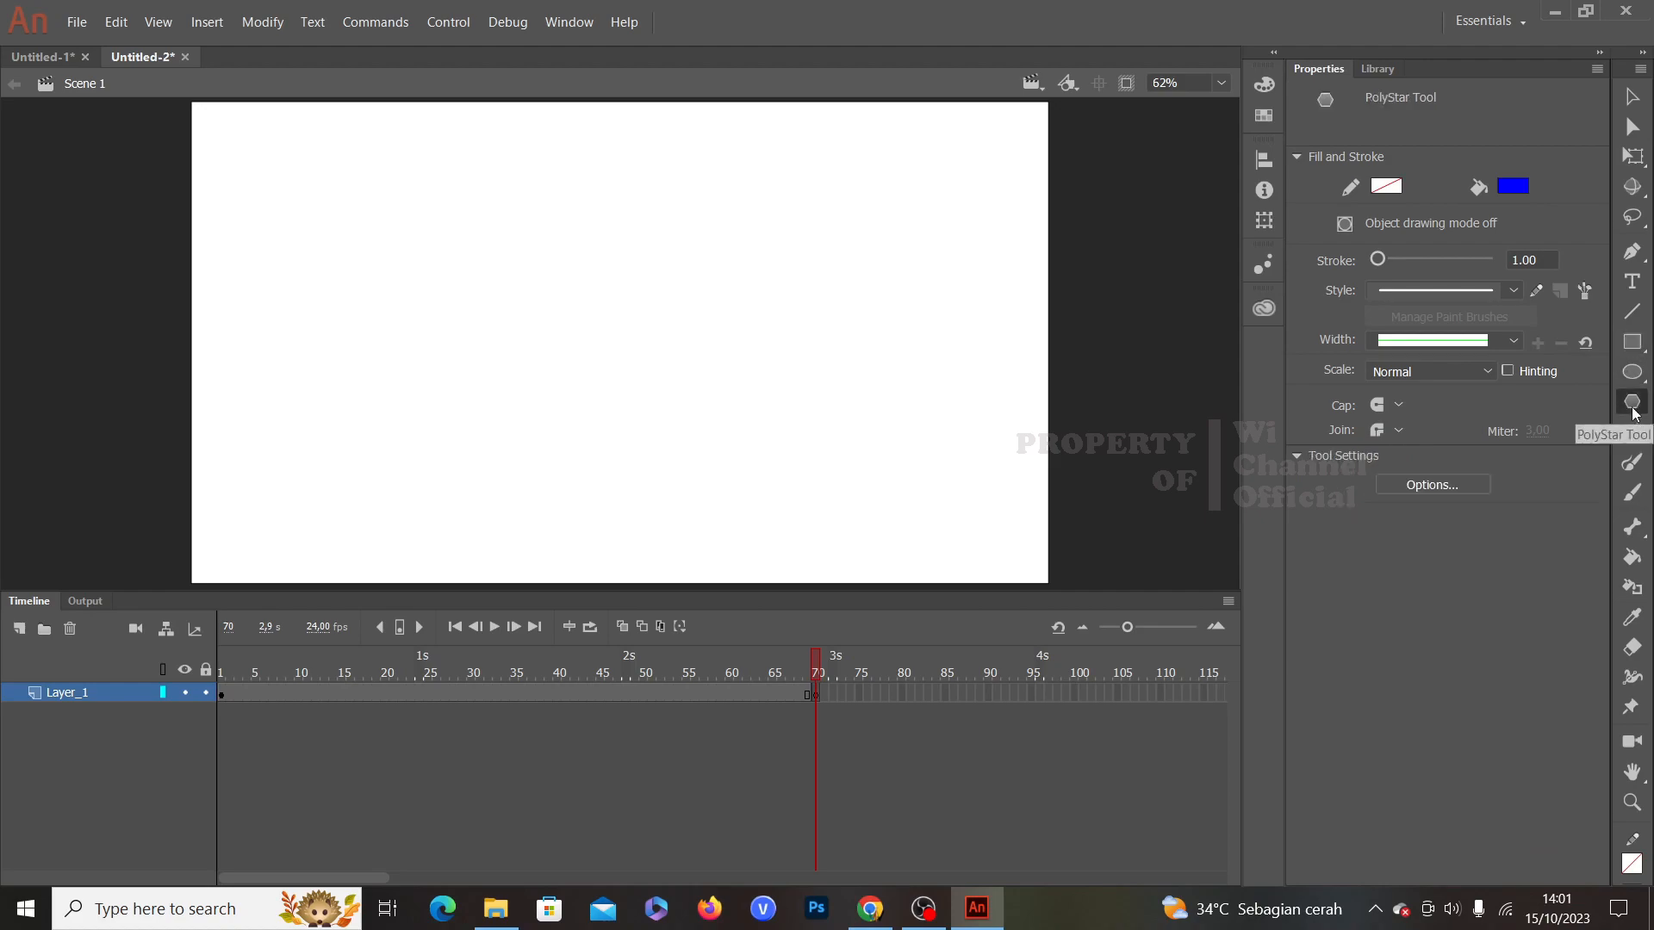
click(1429, 483)
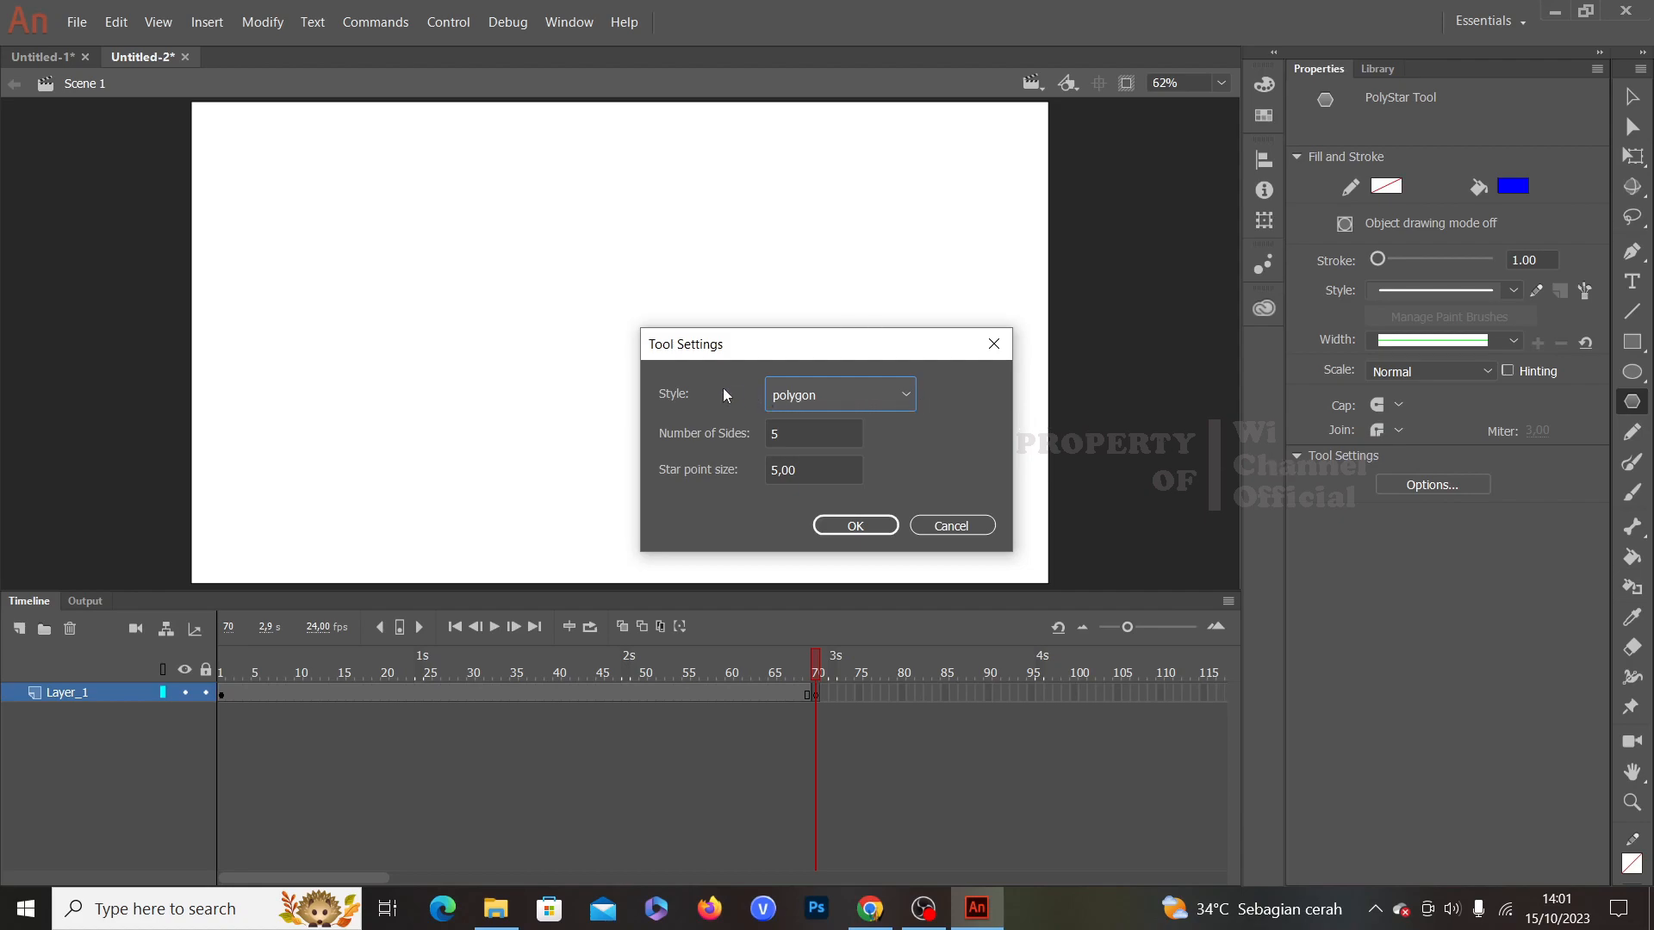
click(836, 395)
click(804, 447)
click(877, 536)
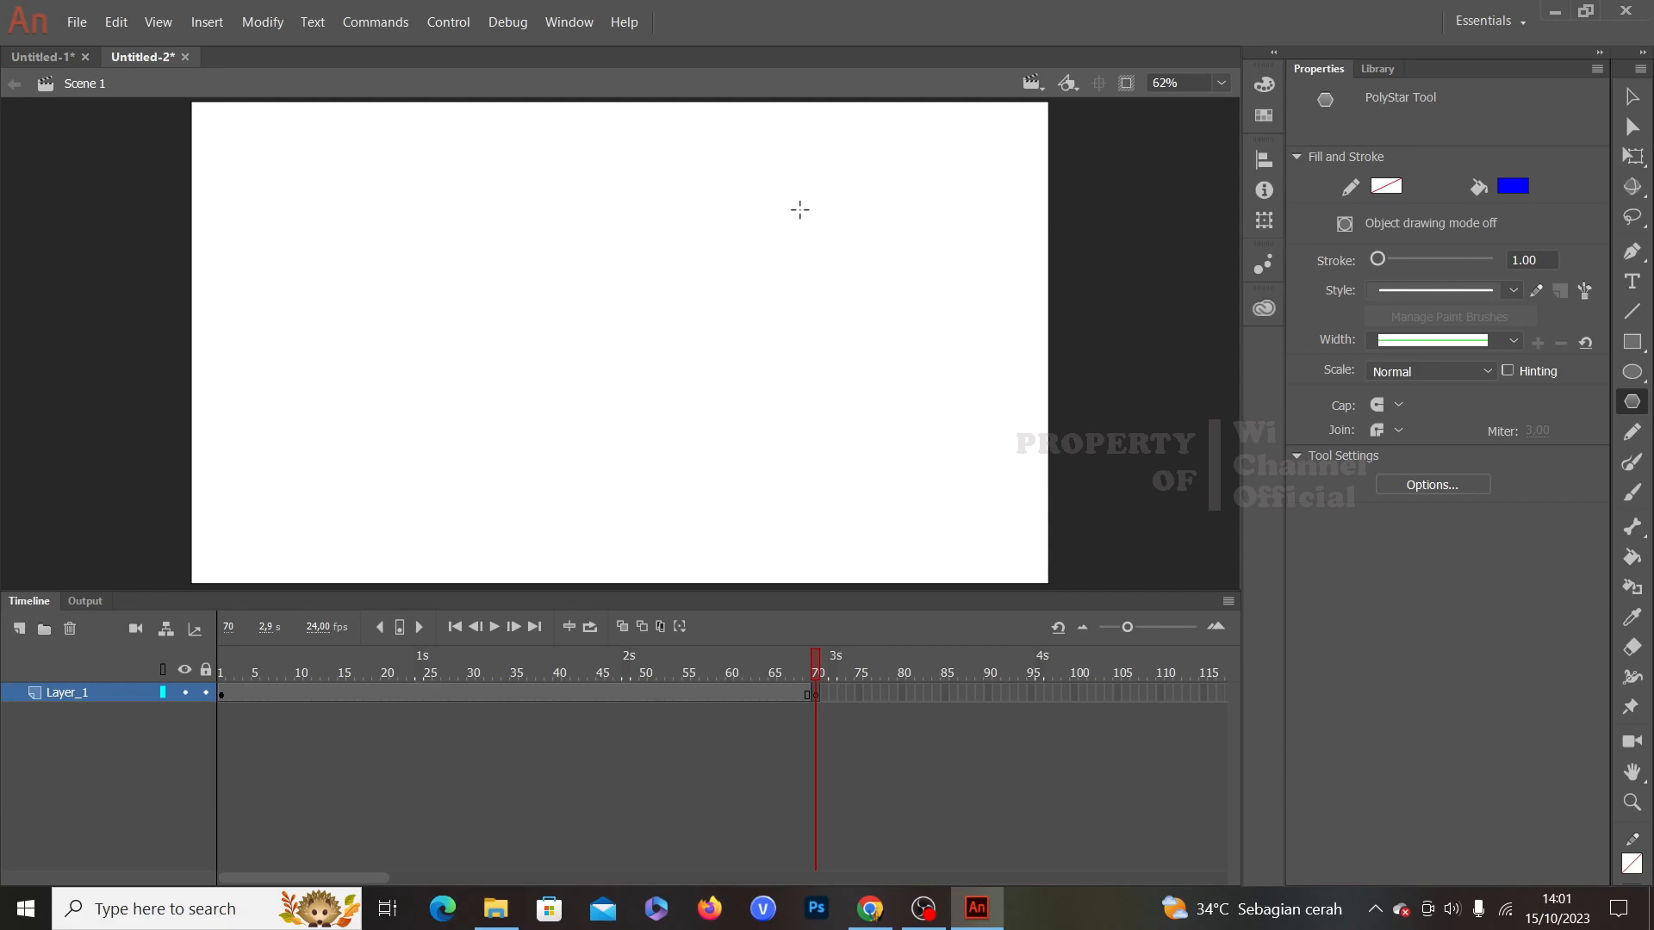
drag(779, 209, 852, 311)
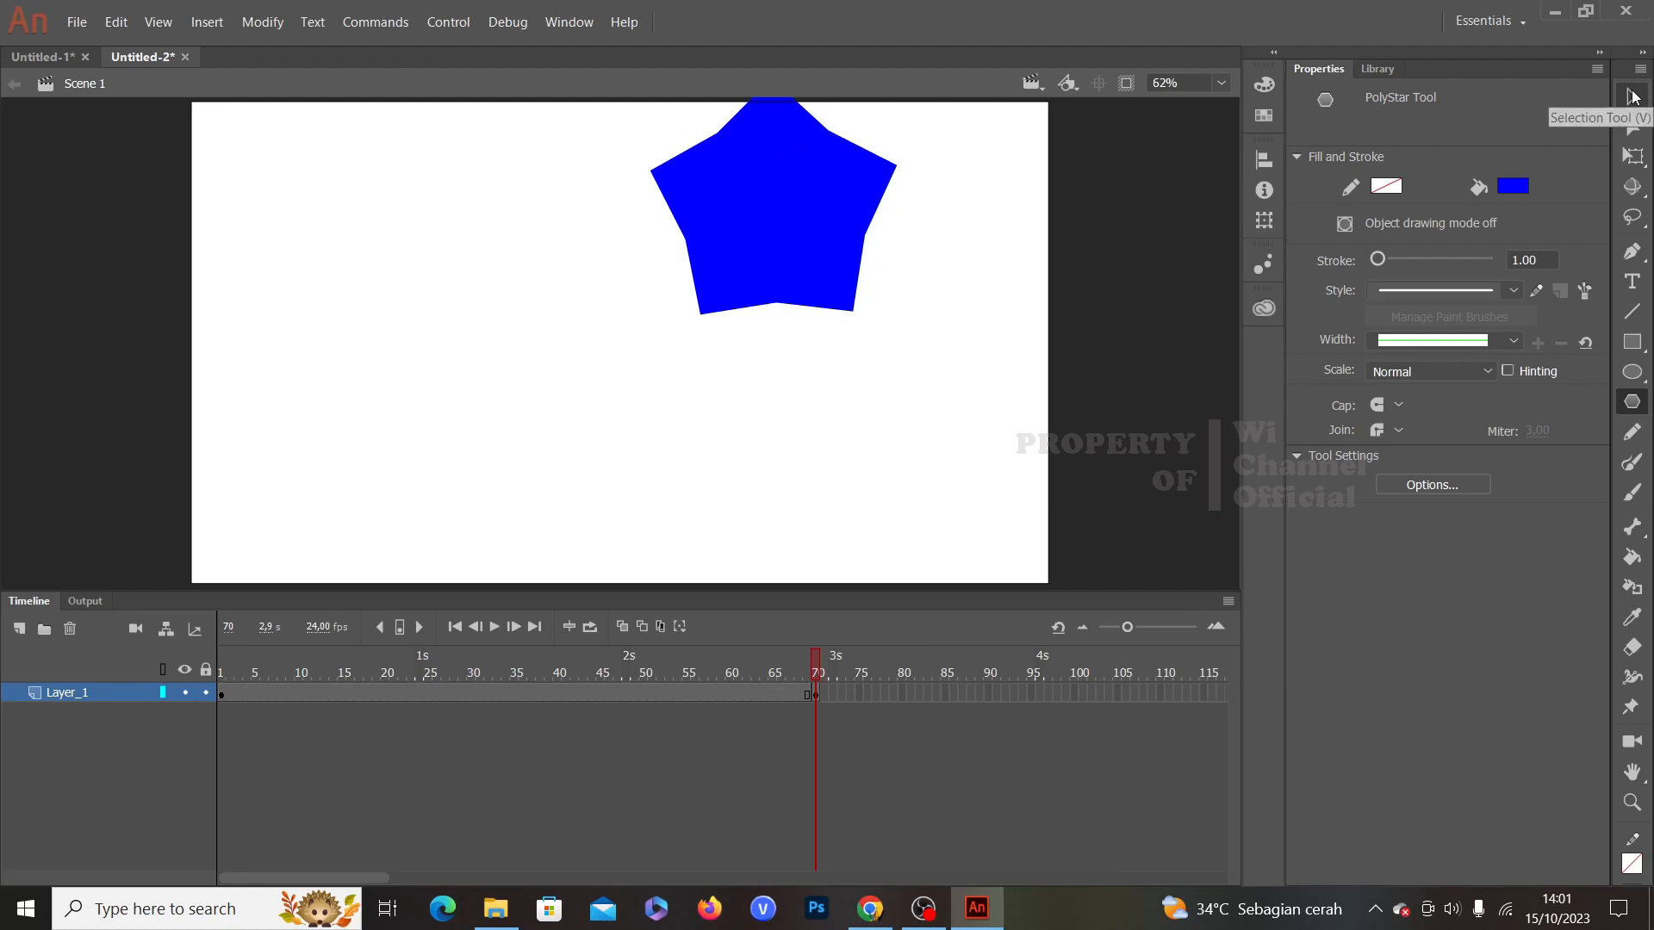
Step: Move the star to the right side of the stage, at about X 898 and Y 194, and deselect it
click(1634, 97)
drag(804, 225, 941, 362)
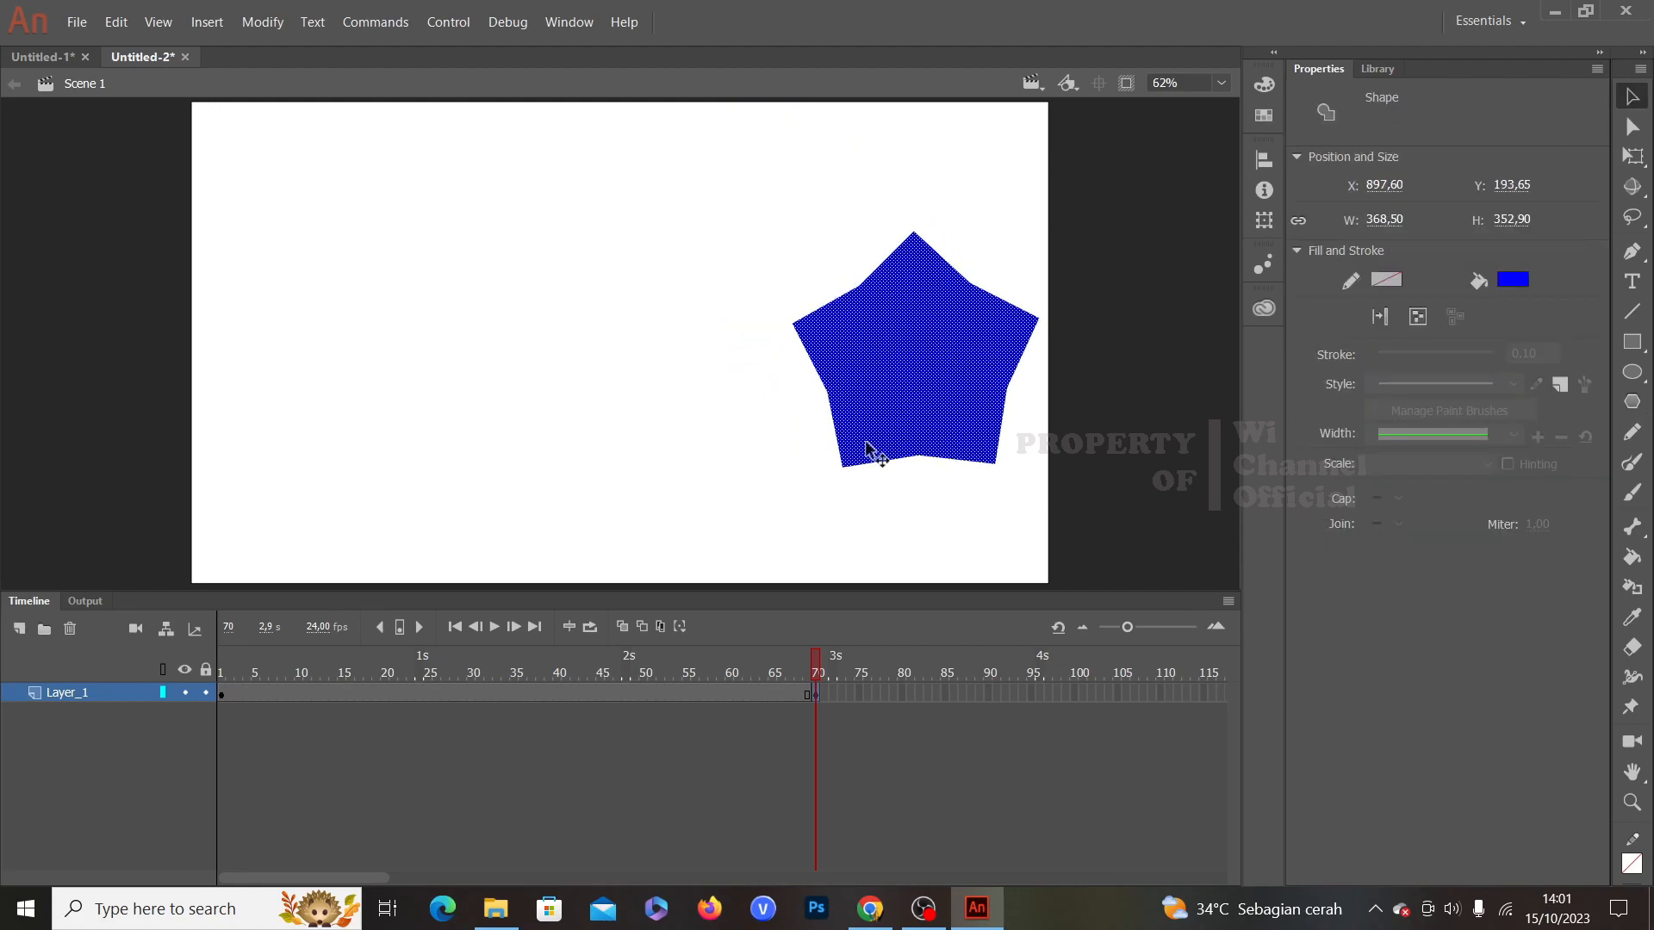
drag(819, 670, 830, 737)
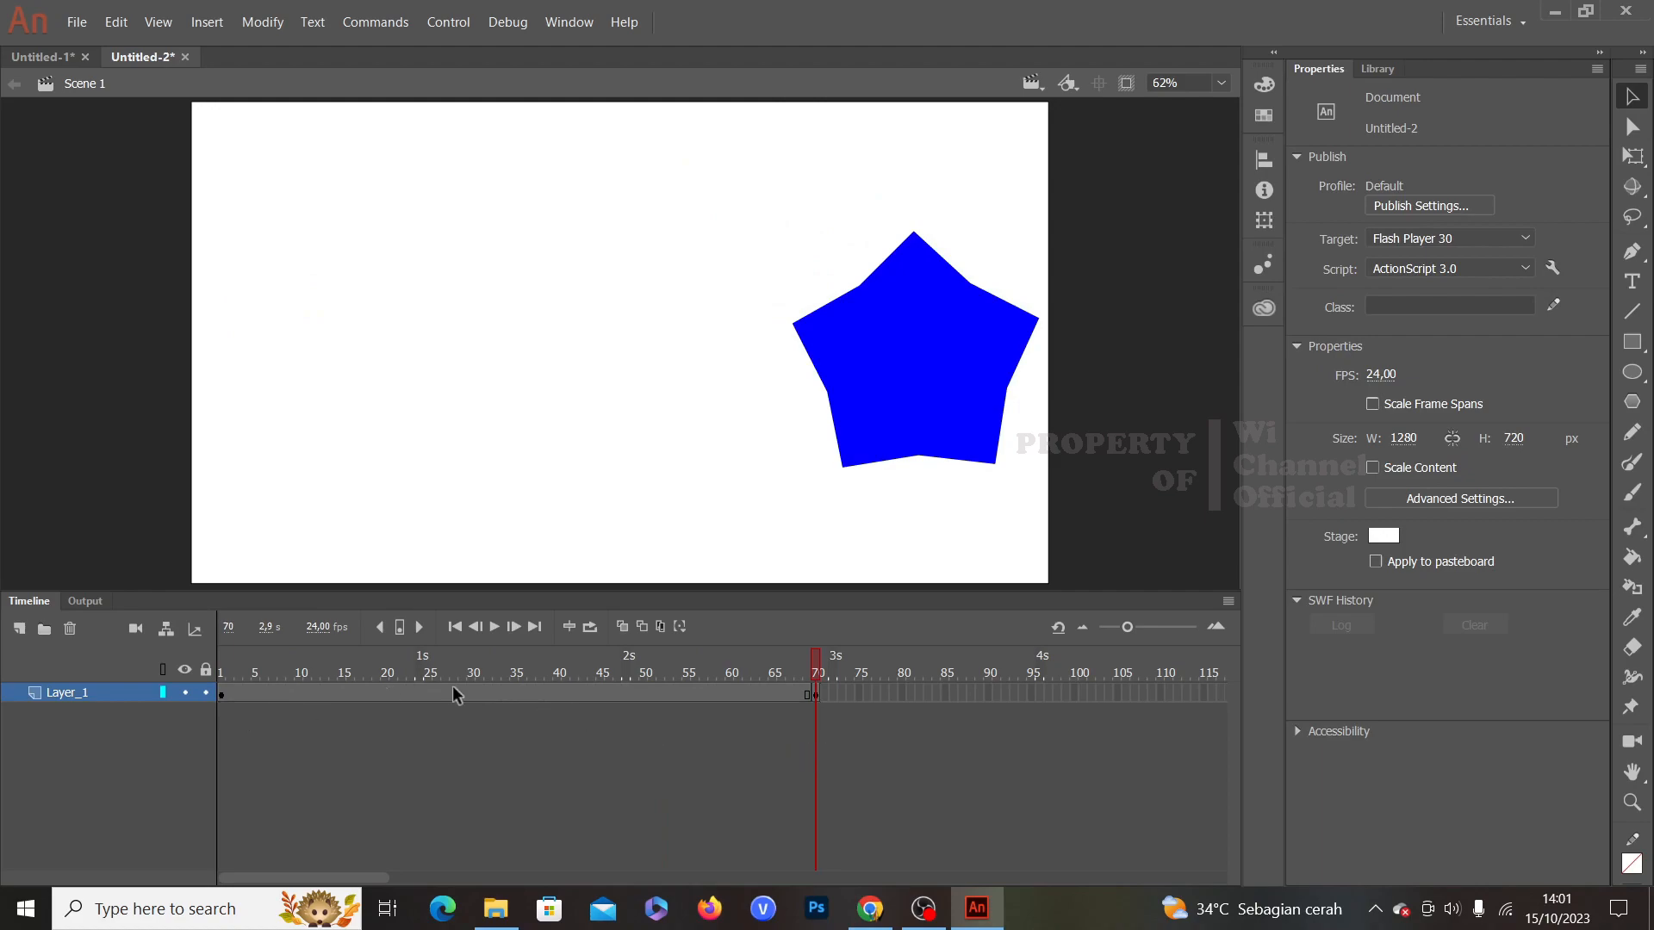
Step: Create a shape tween on Layer_1 between the keyframes at frames 1 and 70
right_click(507, 696)
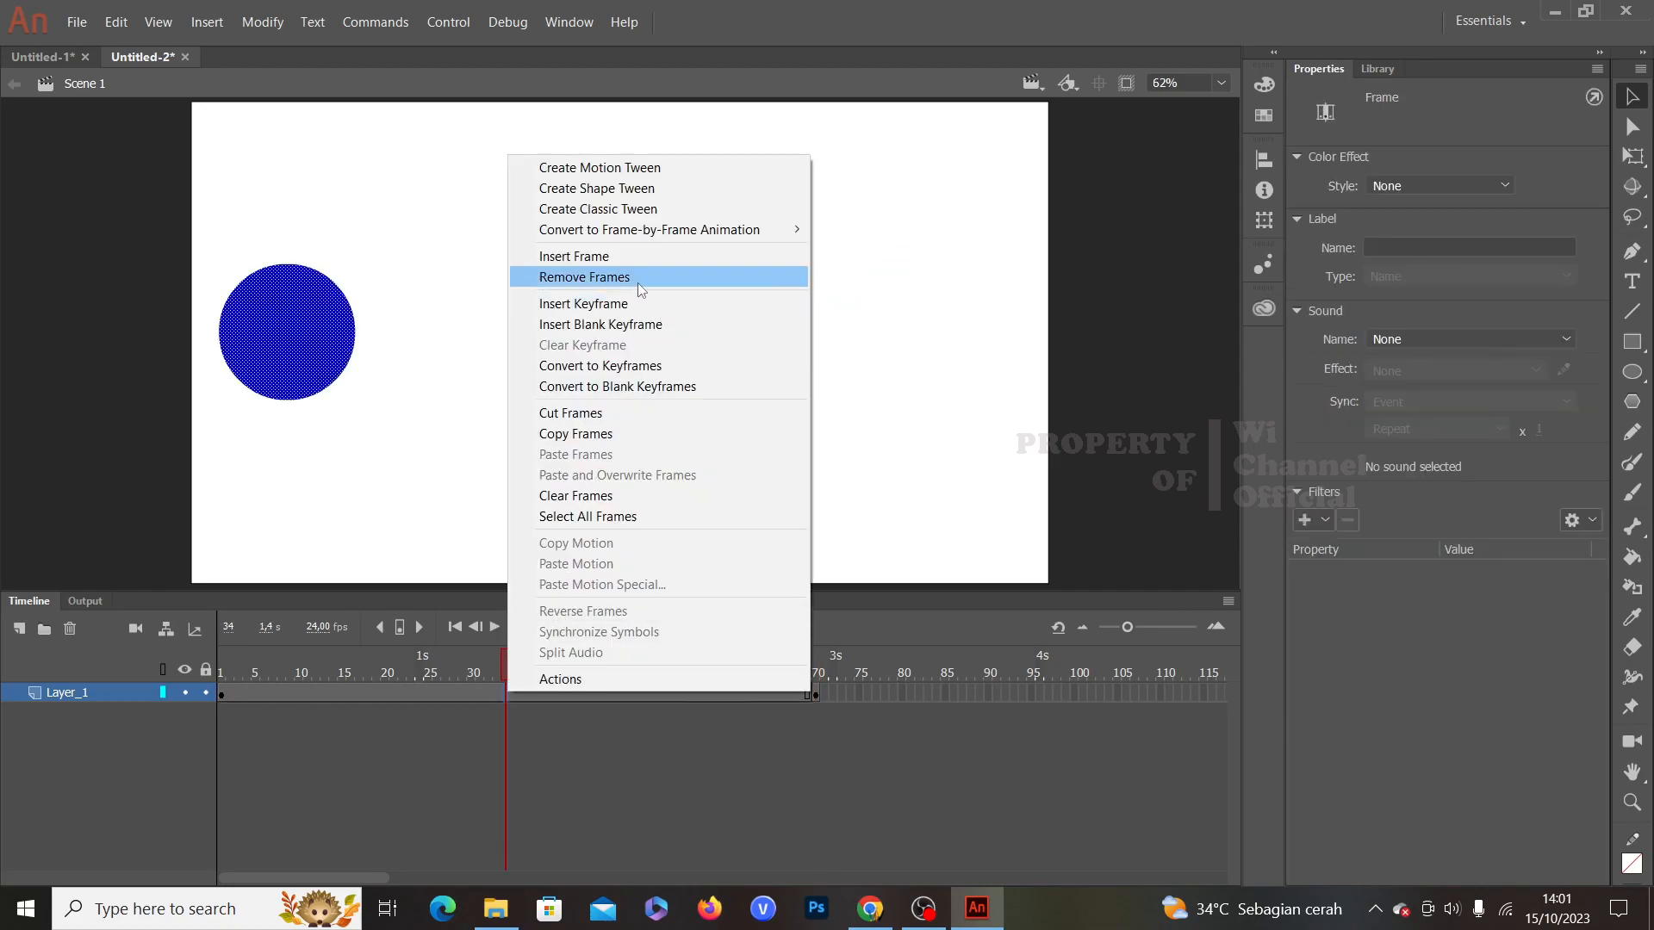
click(592, 188)
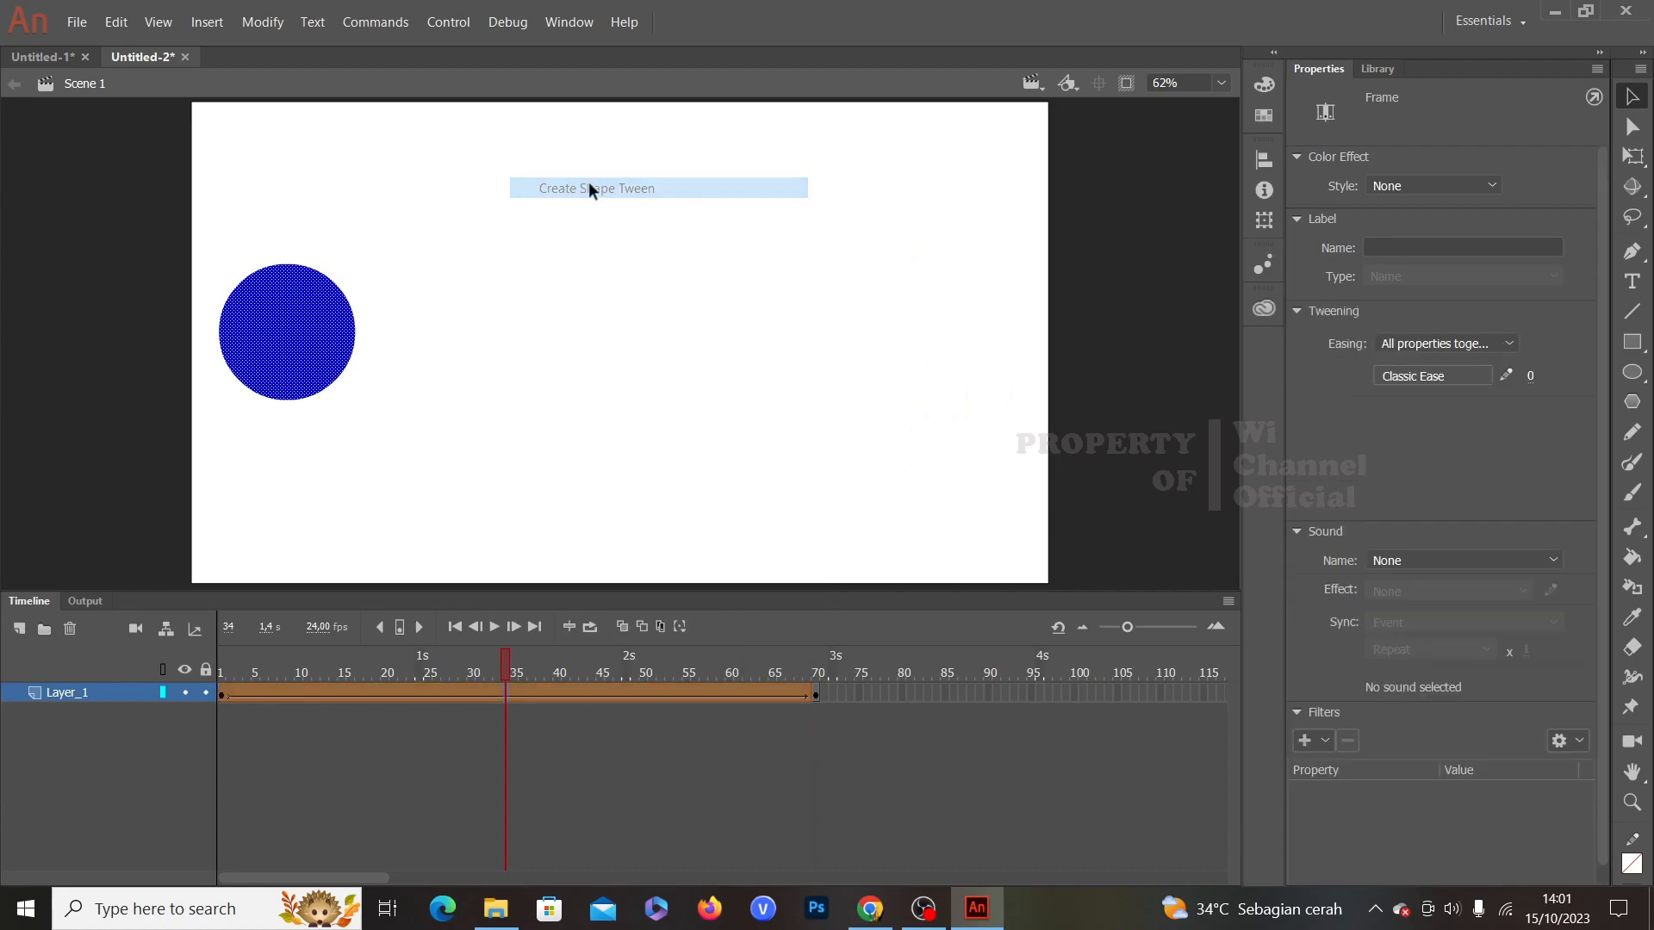
Step: Play the shape tween from frame 1, return to frame 1, then test the movie and close its preview
drag(509, 655, 210, 696)
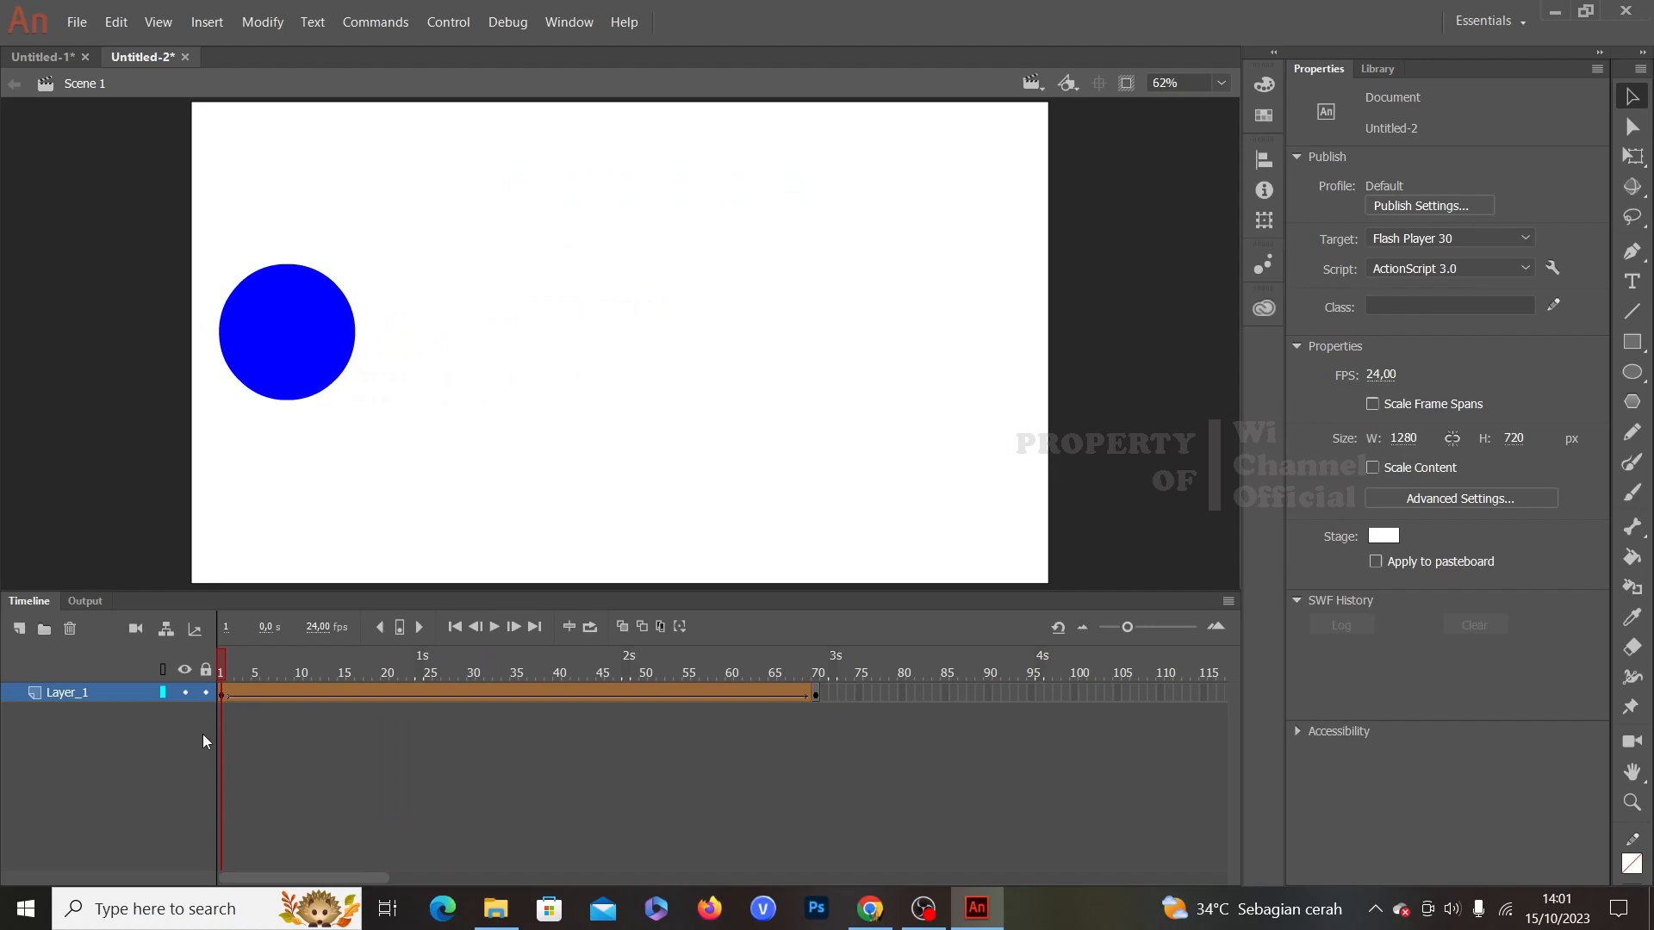
key(Return)
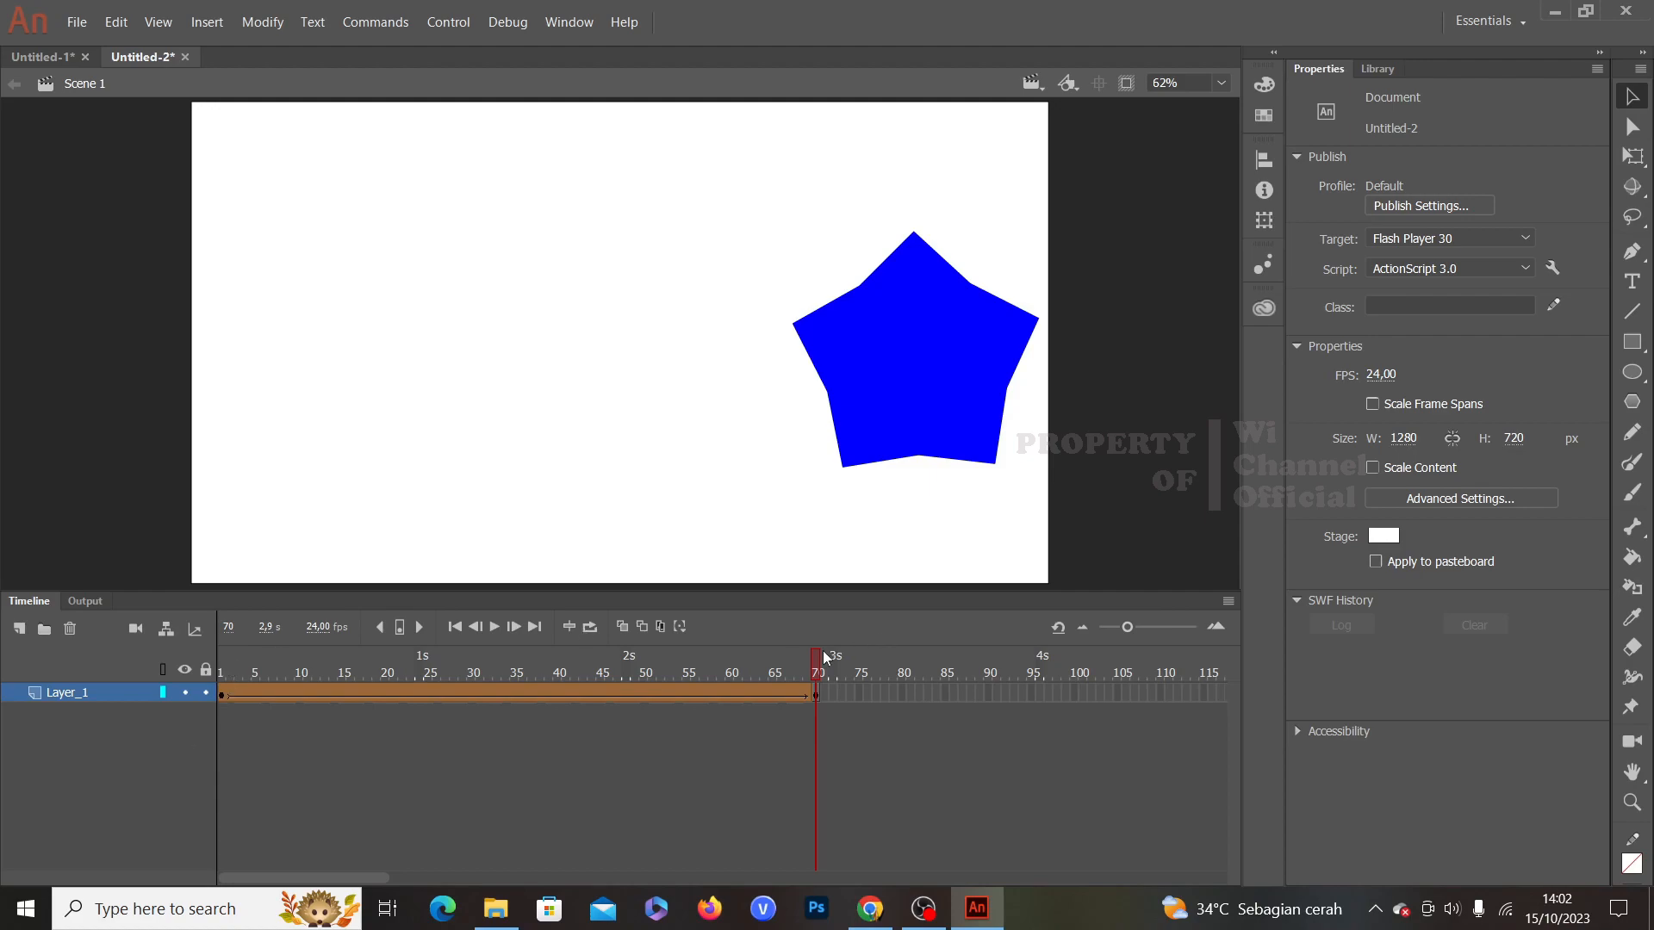
drag(818, 672, 188, 674)
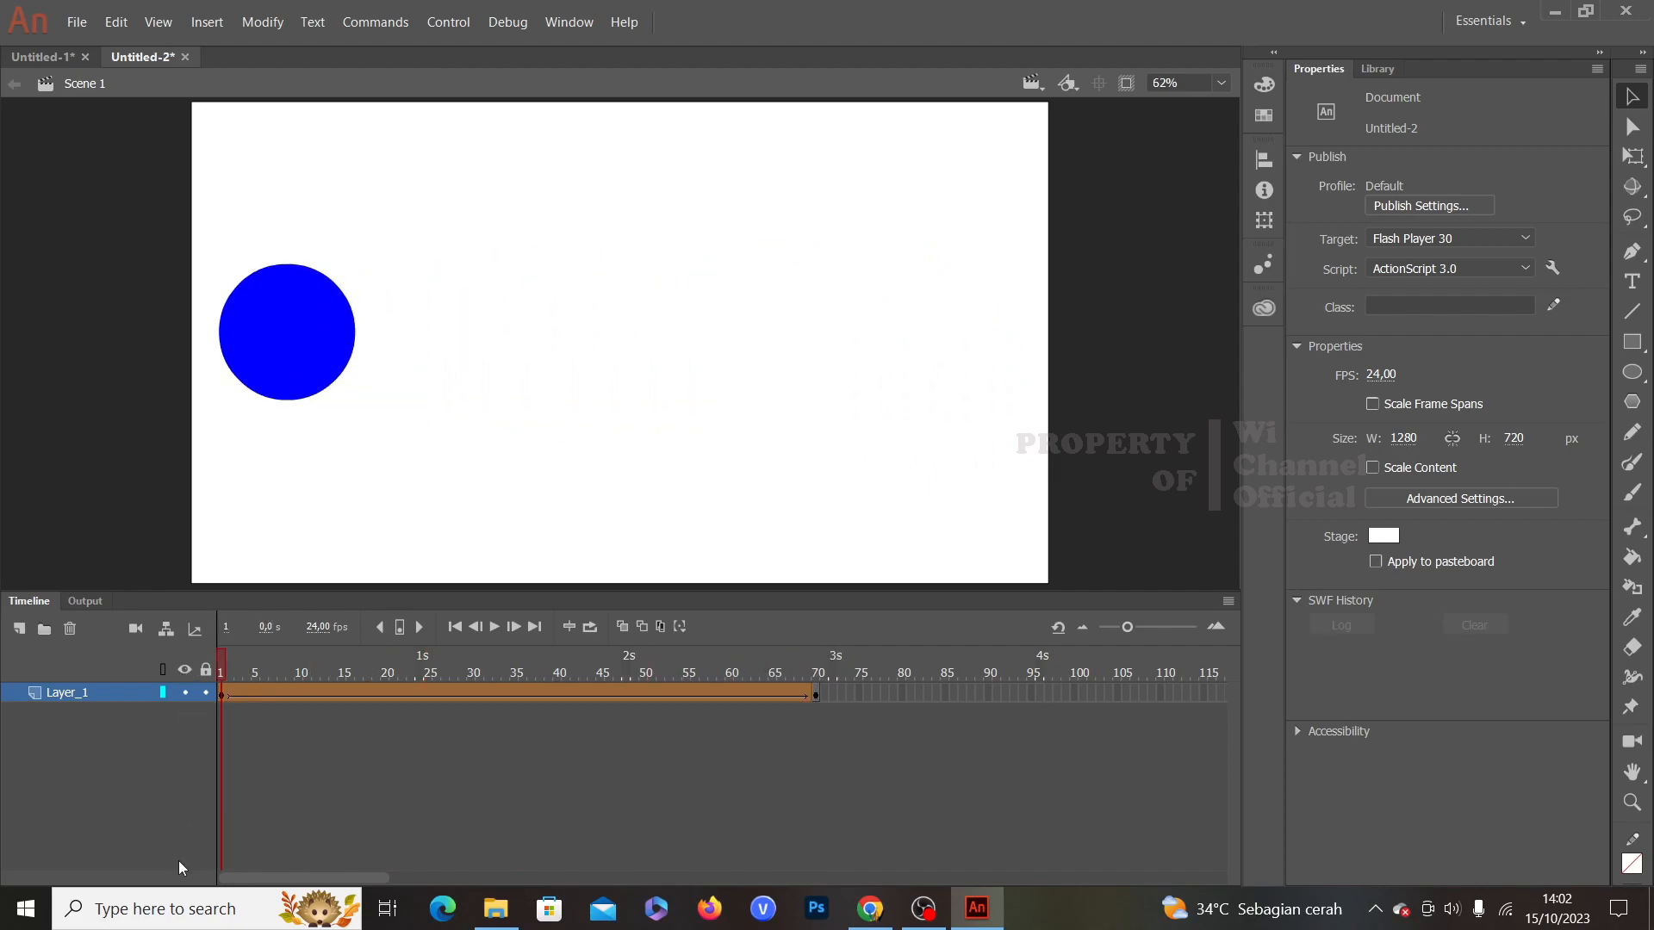
key(ctrl+Return)
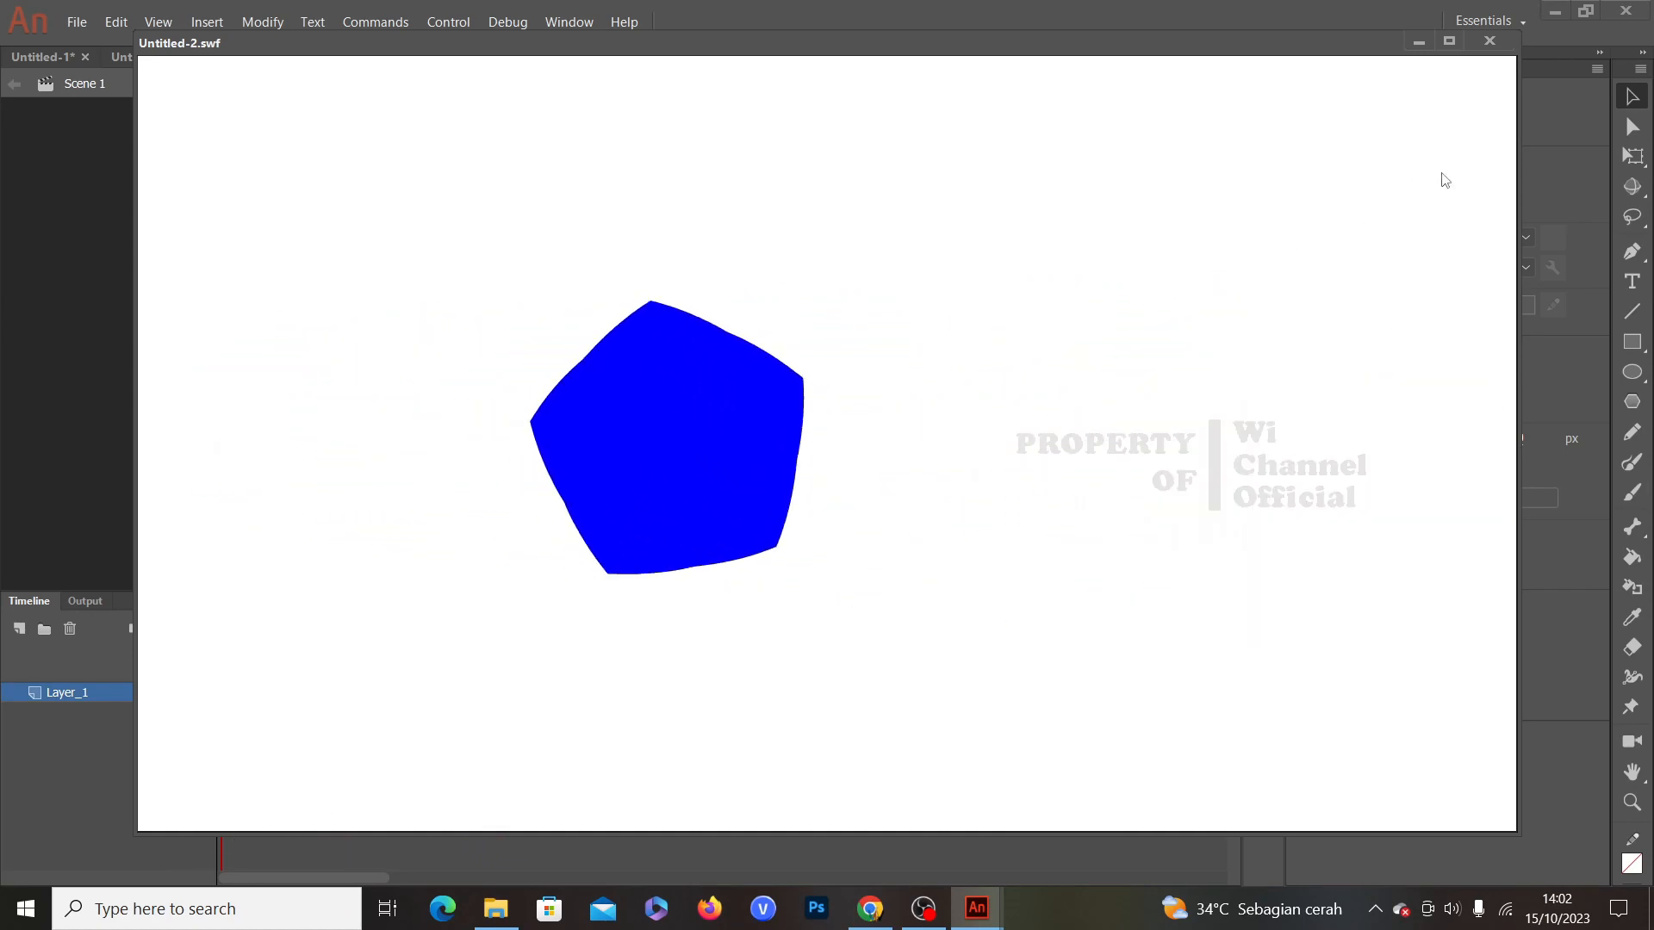
click(1490, 40)
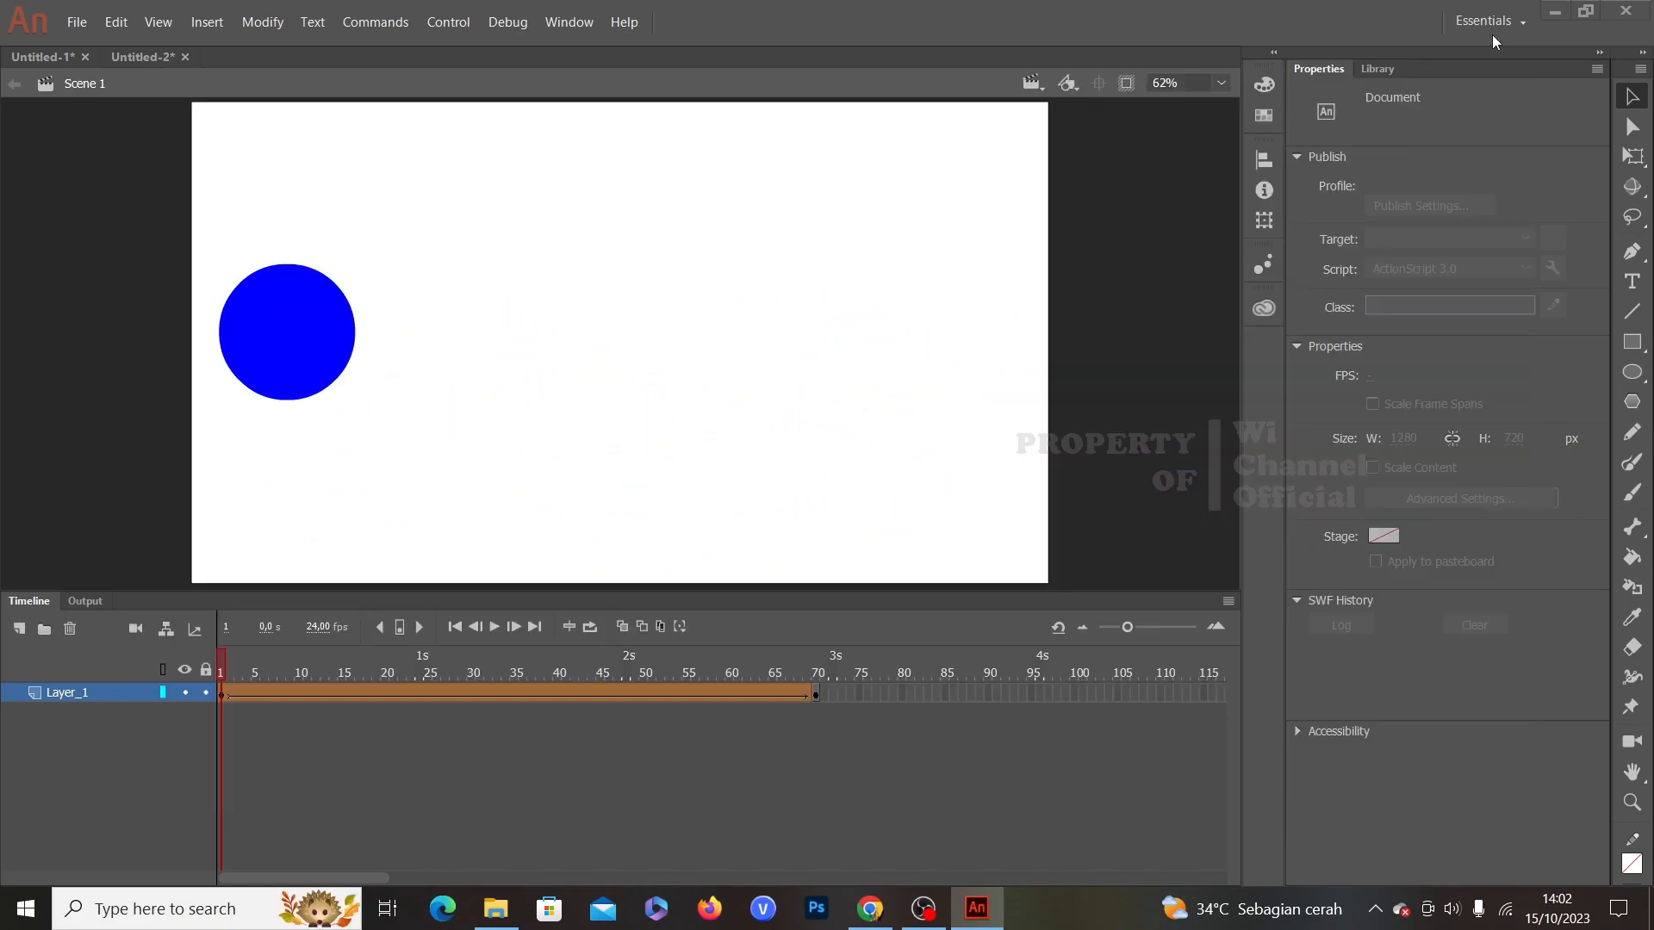
Step: Create another 1280 x 720 HD document for ActionScript 3.0 and fit its stage in the window
click(84, 21)
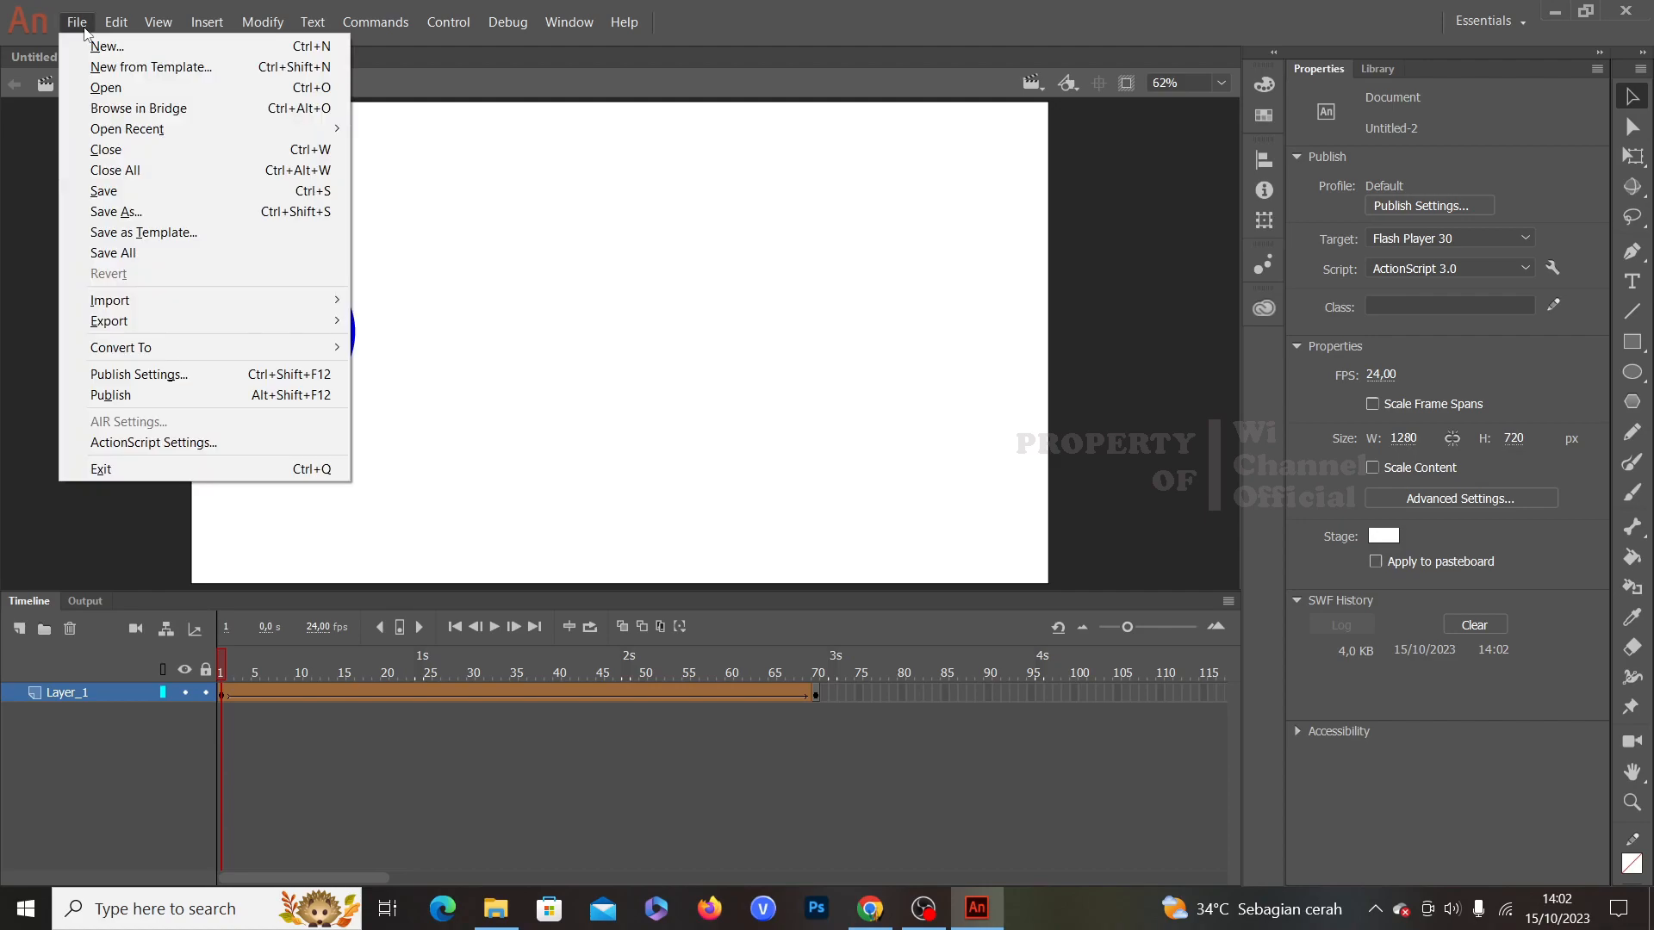
click(156, 45)
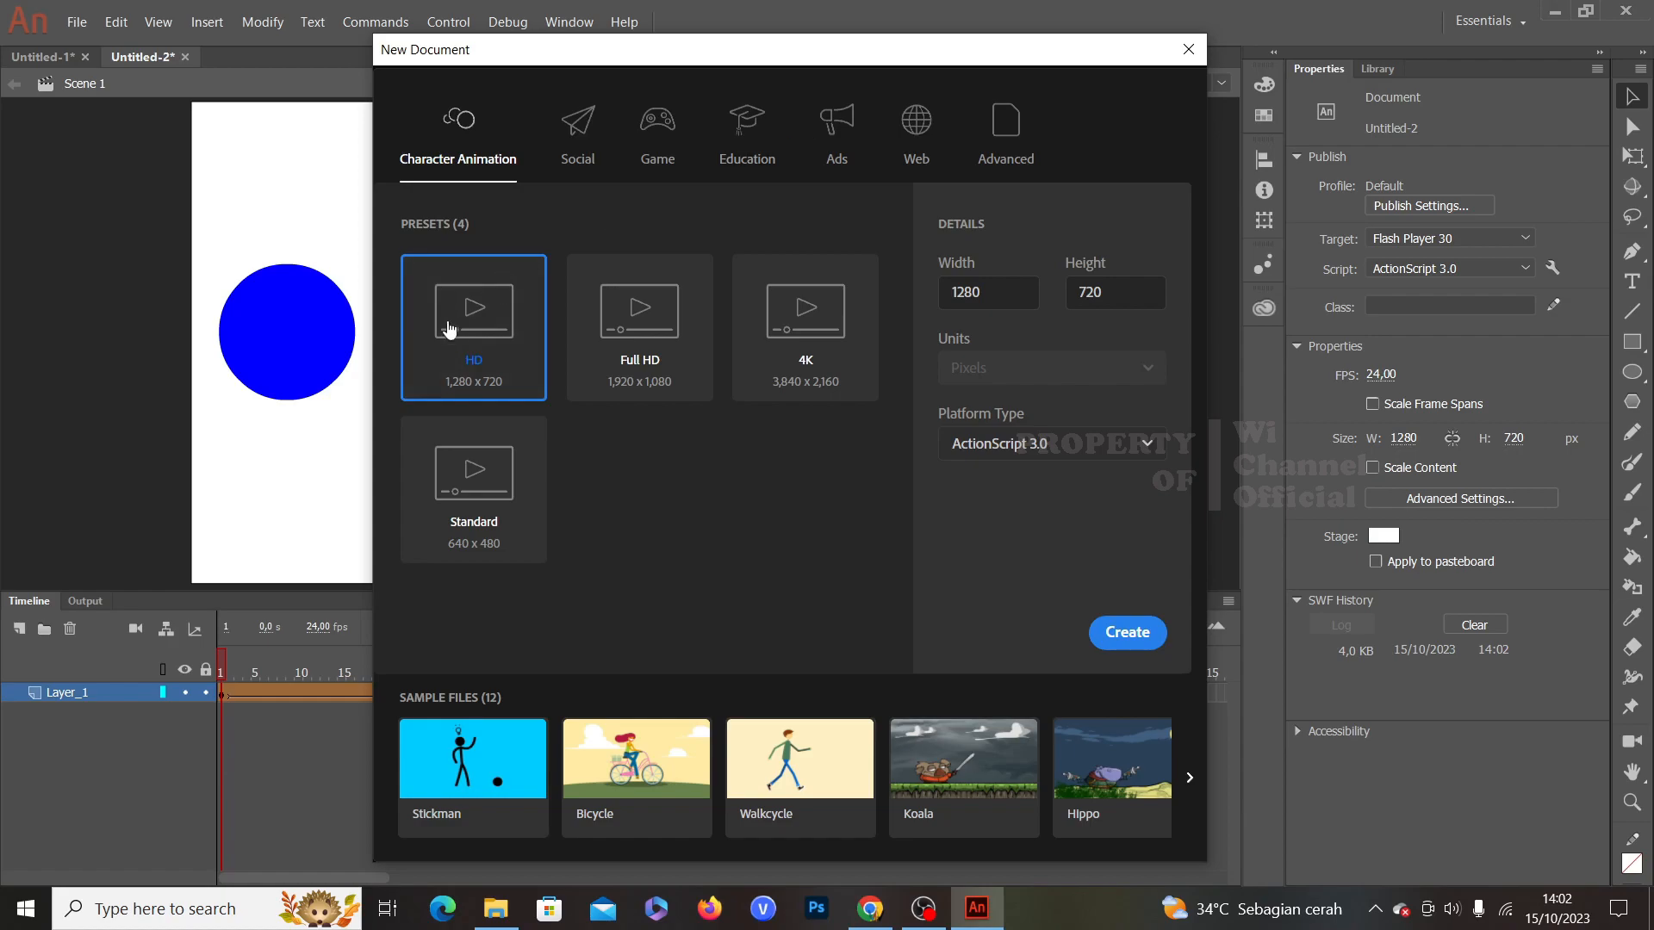
click(1129, 637)
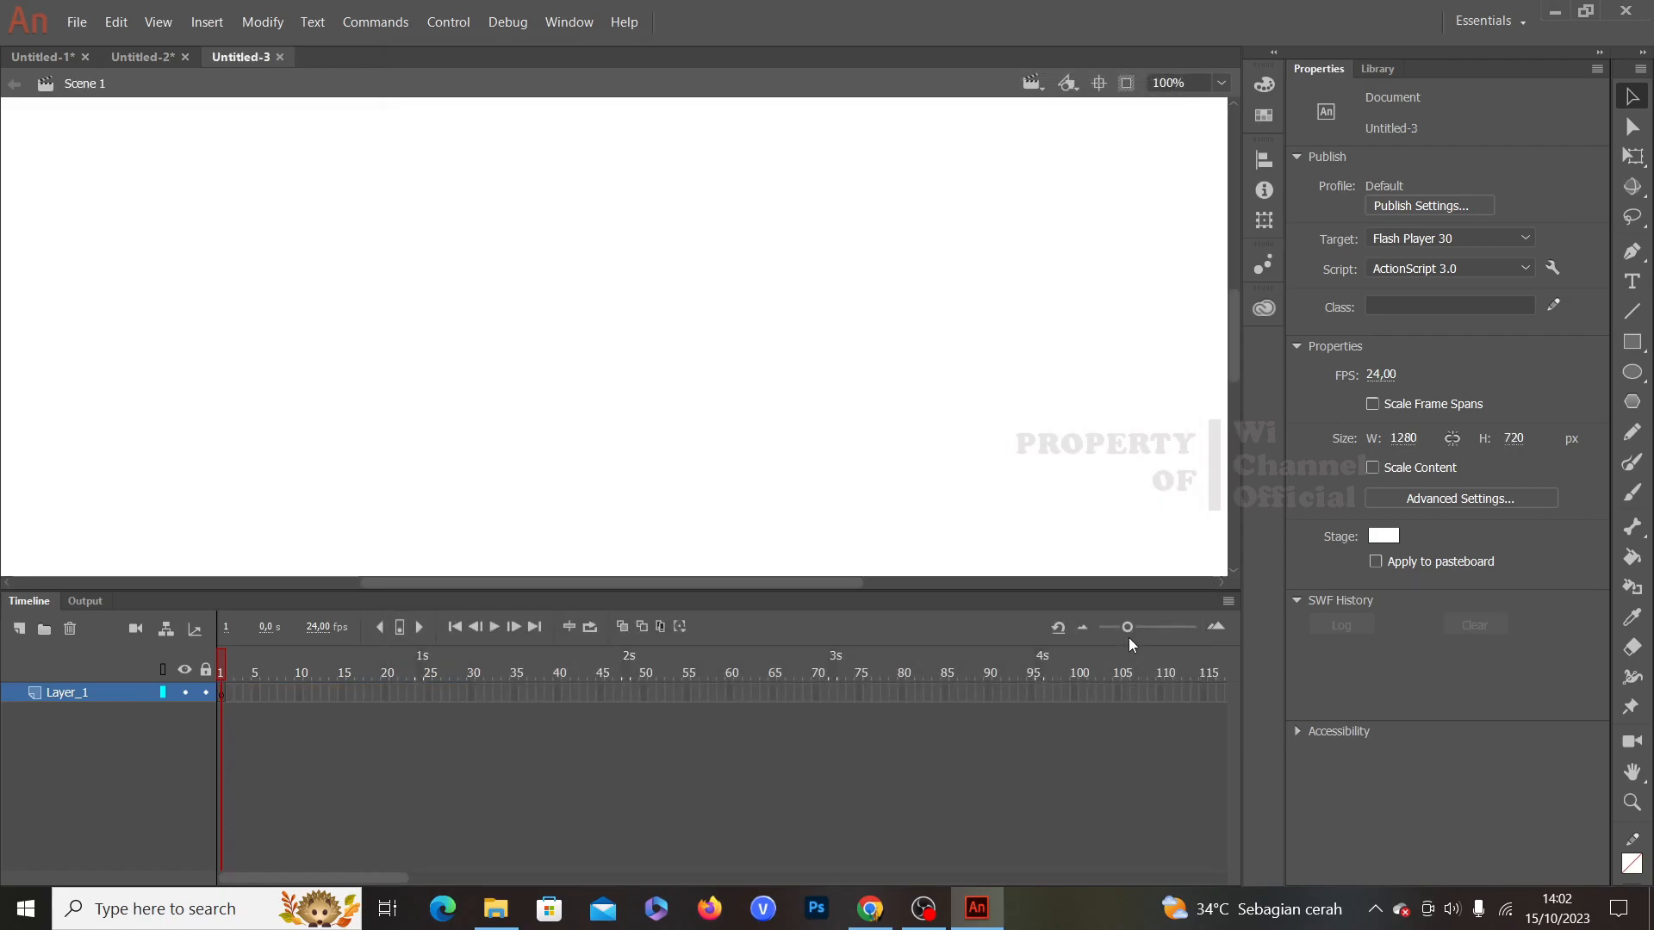
click(1221, 83)
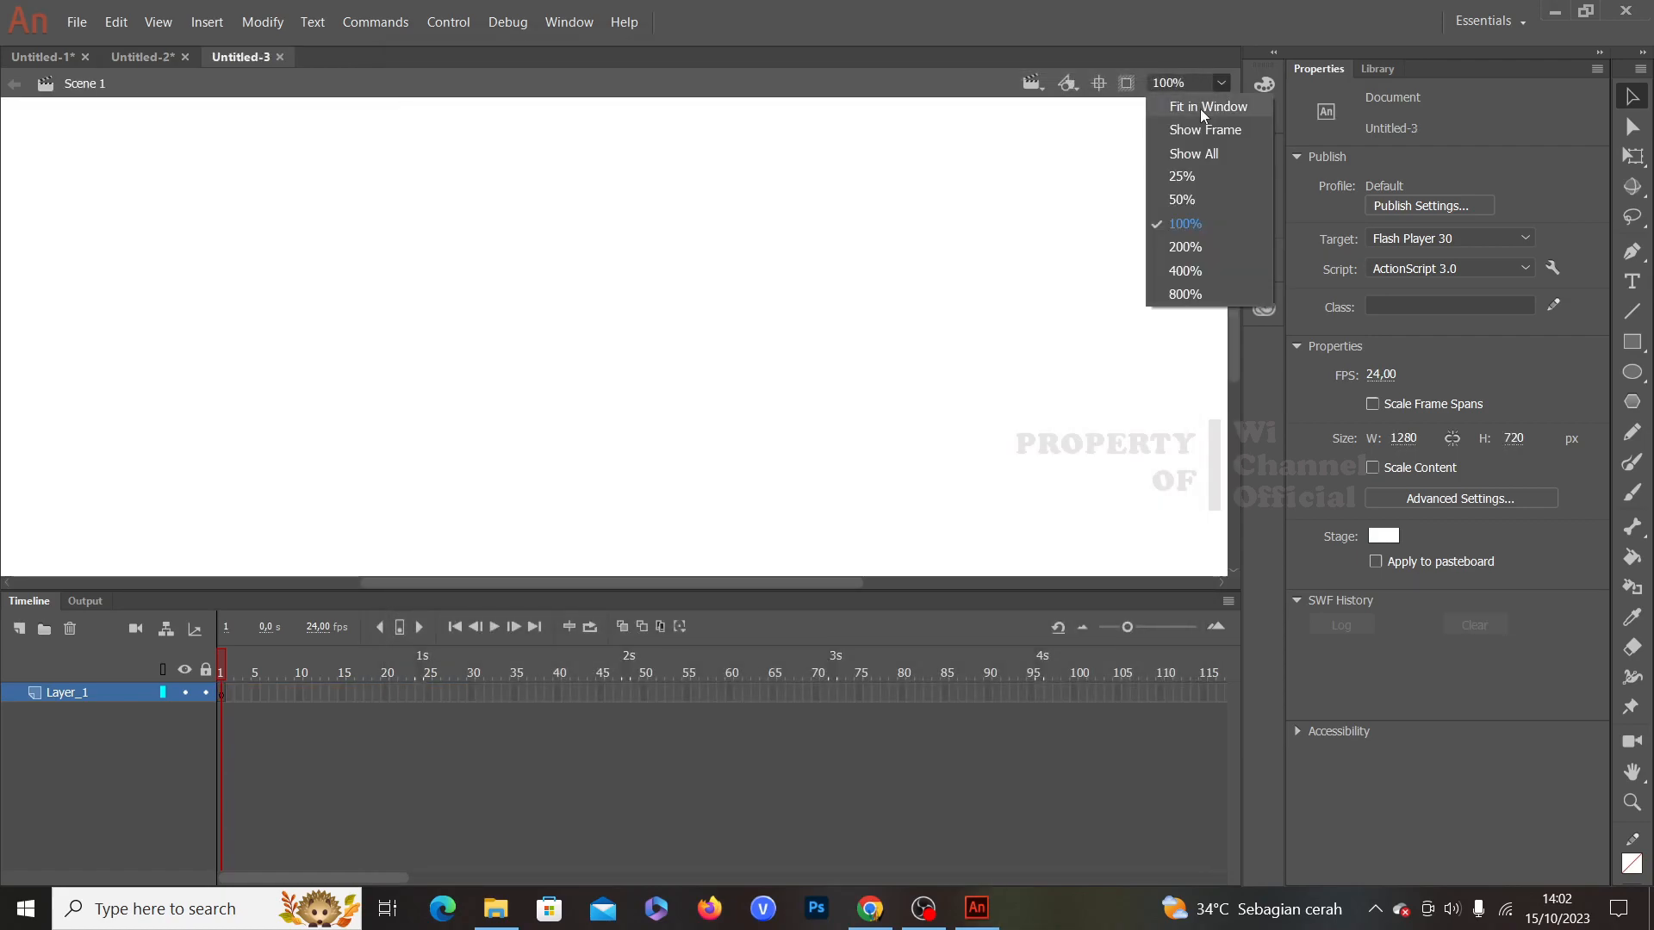
click(1201, 109)
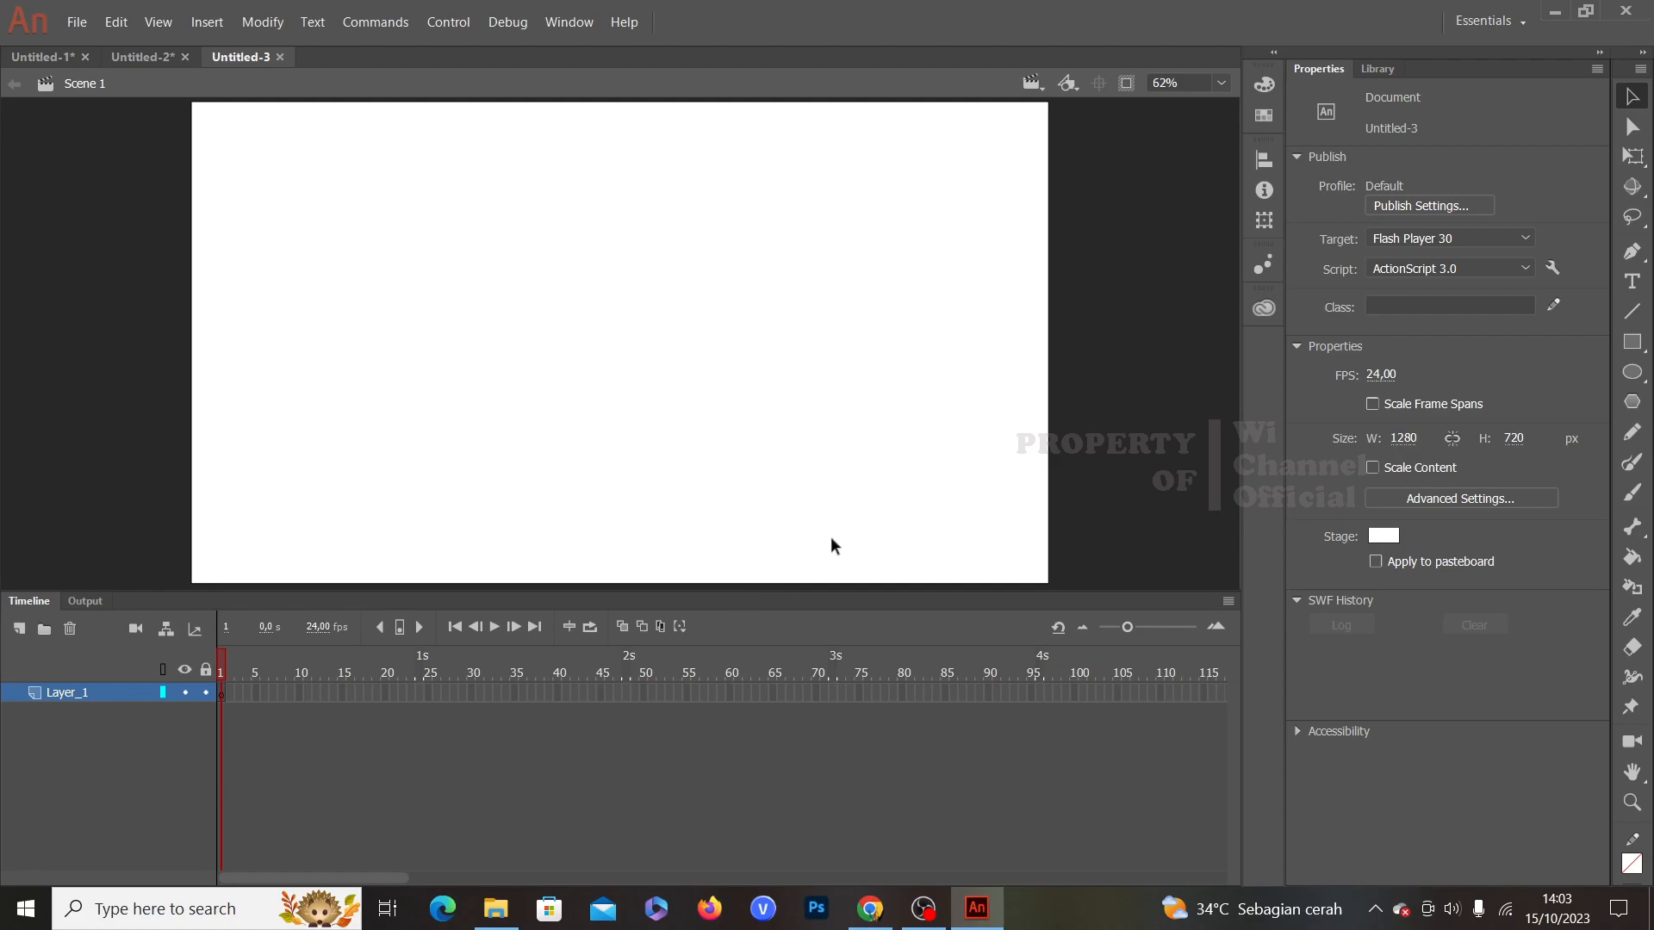
Step: Draw an input text box with black text, about 689 x 210, and position it at about X 172 and Y 104
click(1632, 282)
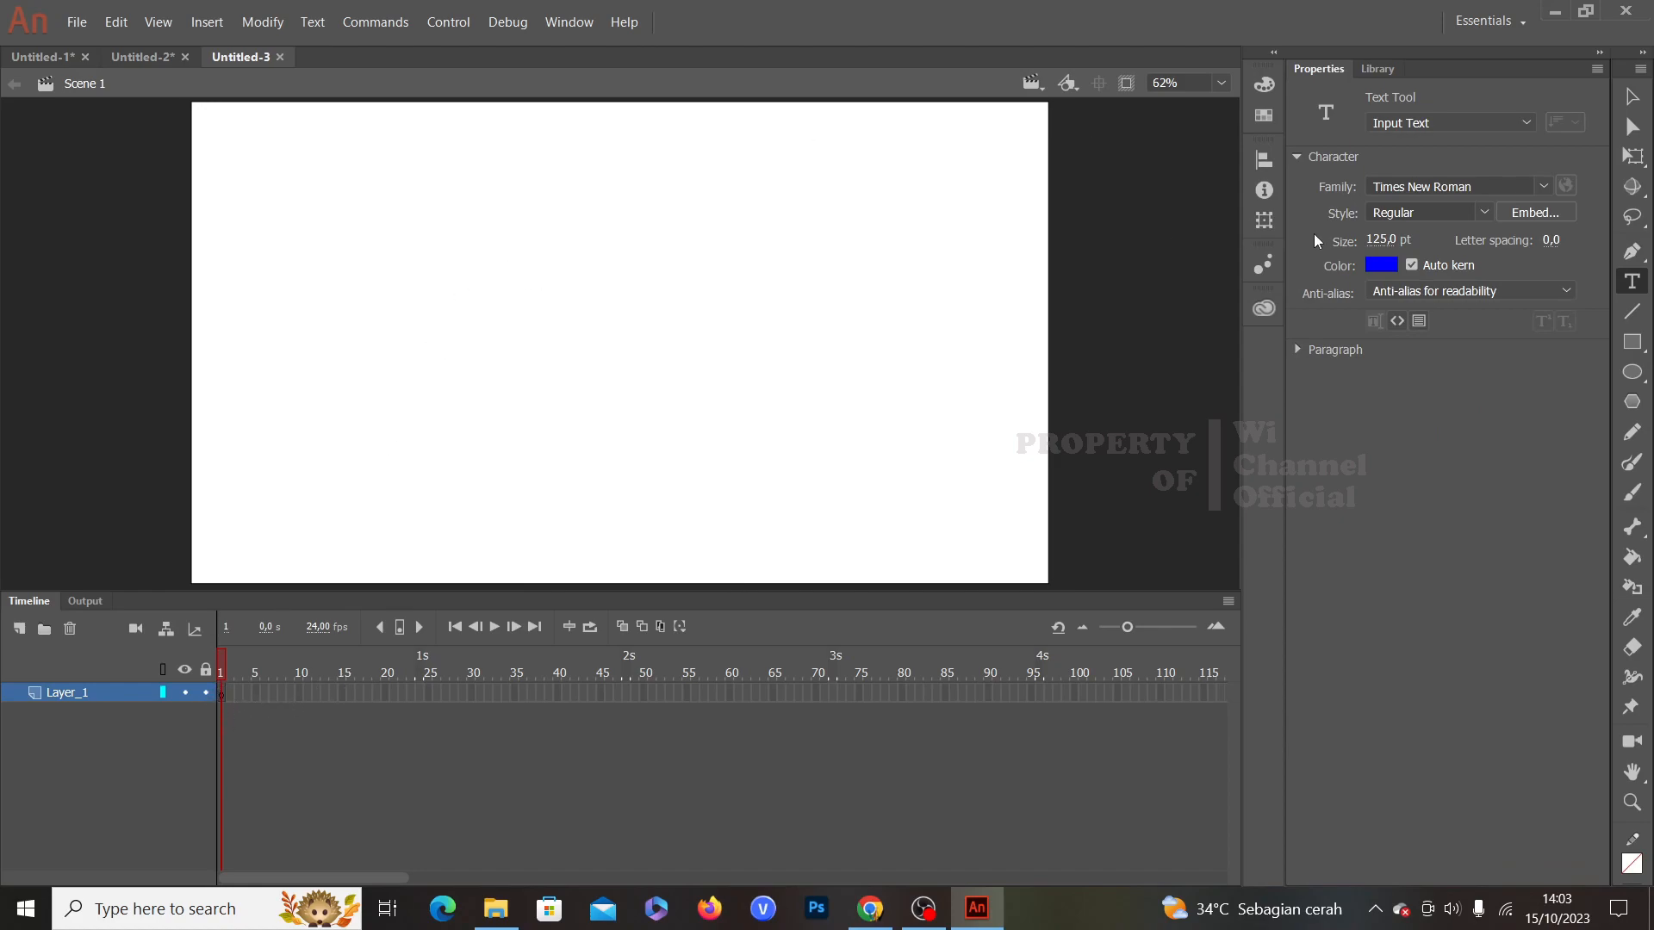
click(1380, 265)
click(1043, 343)
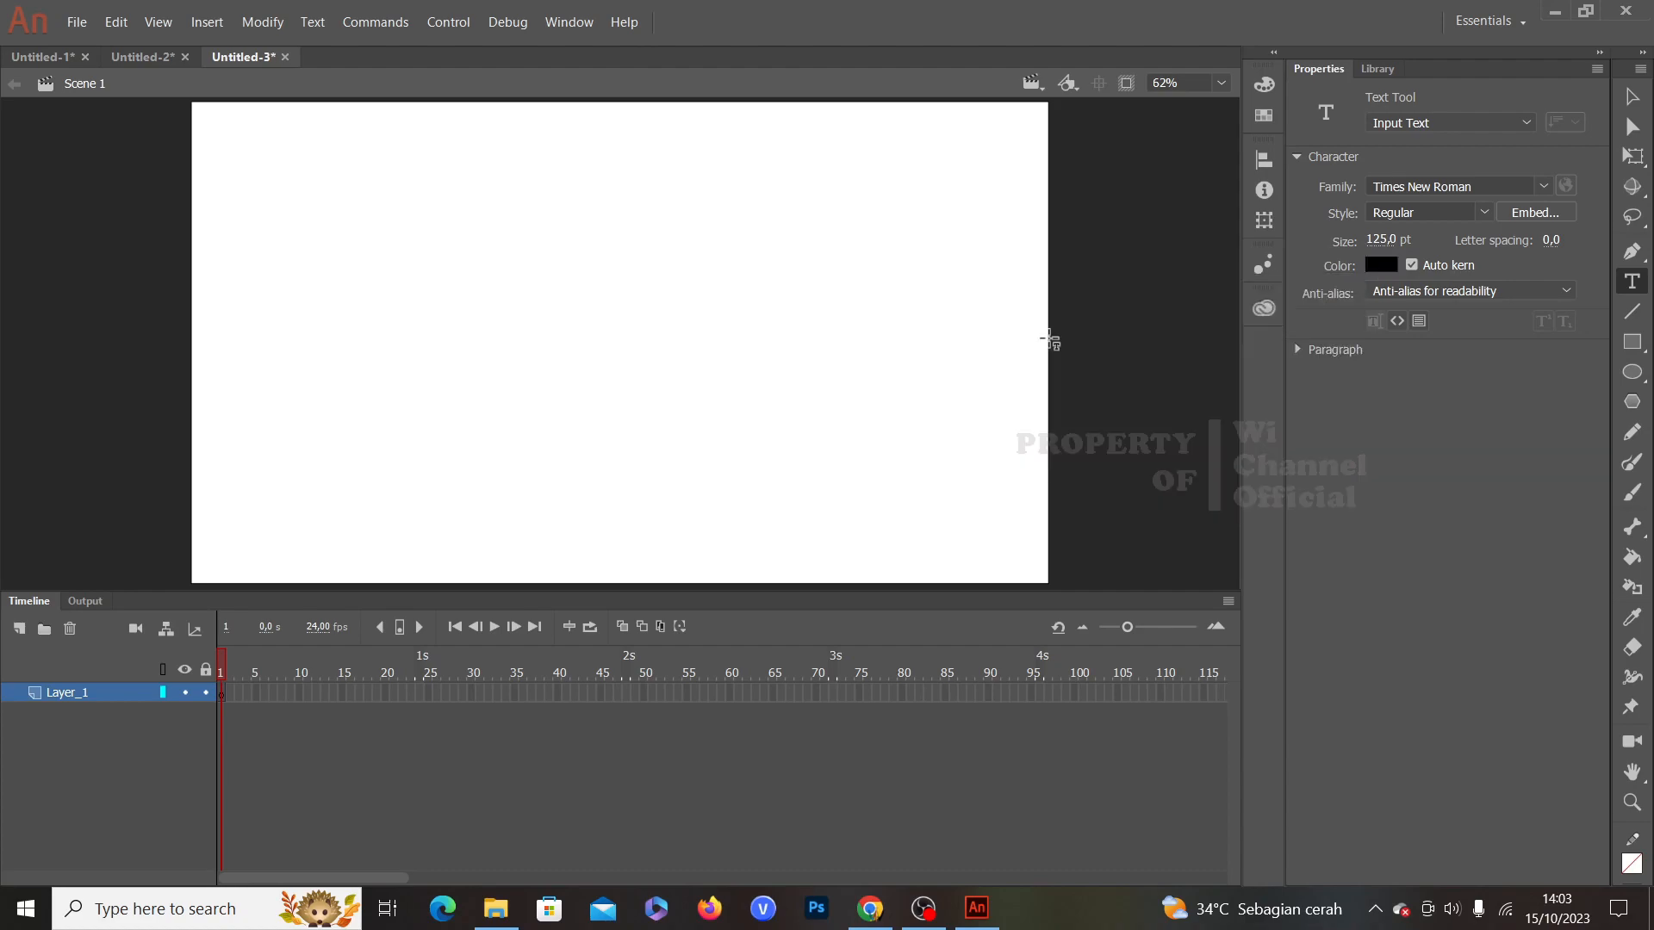
drag(287, 99, 747, 197)
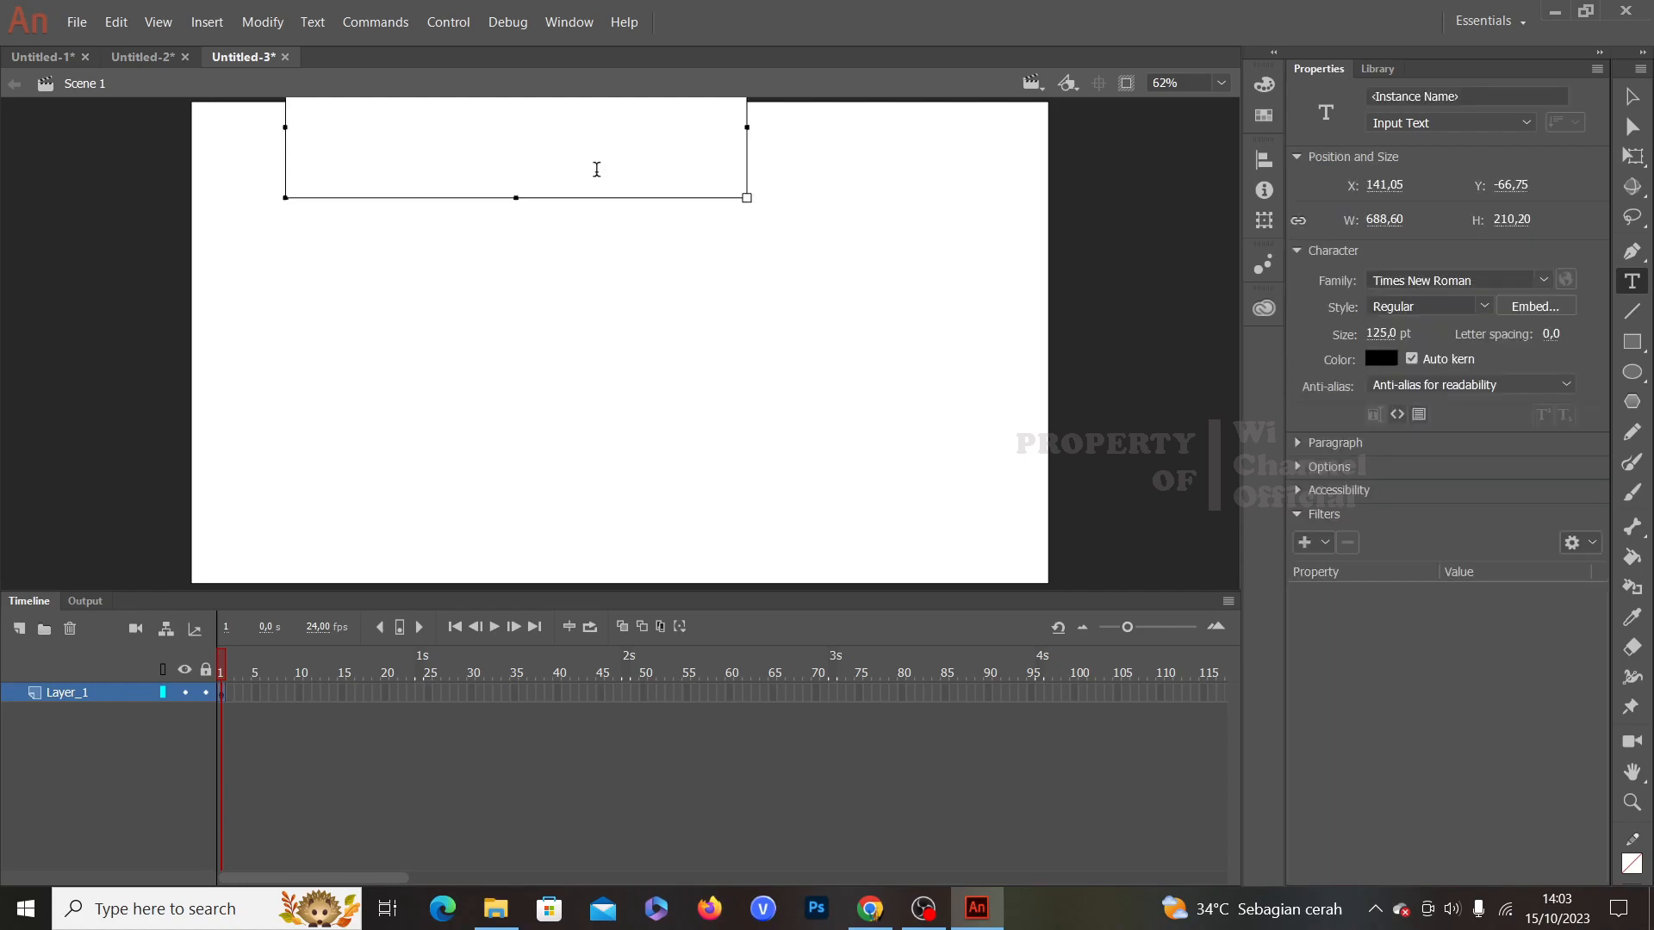
click(1632, 96)
drag(597, 168, 617, 284)
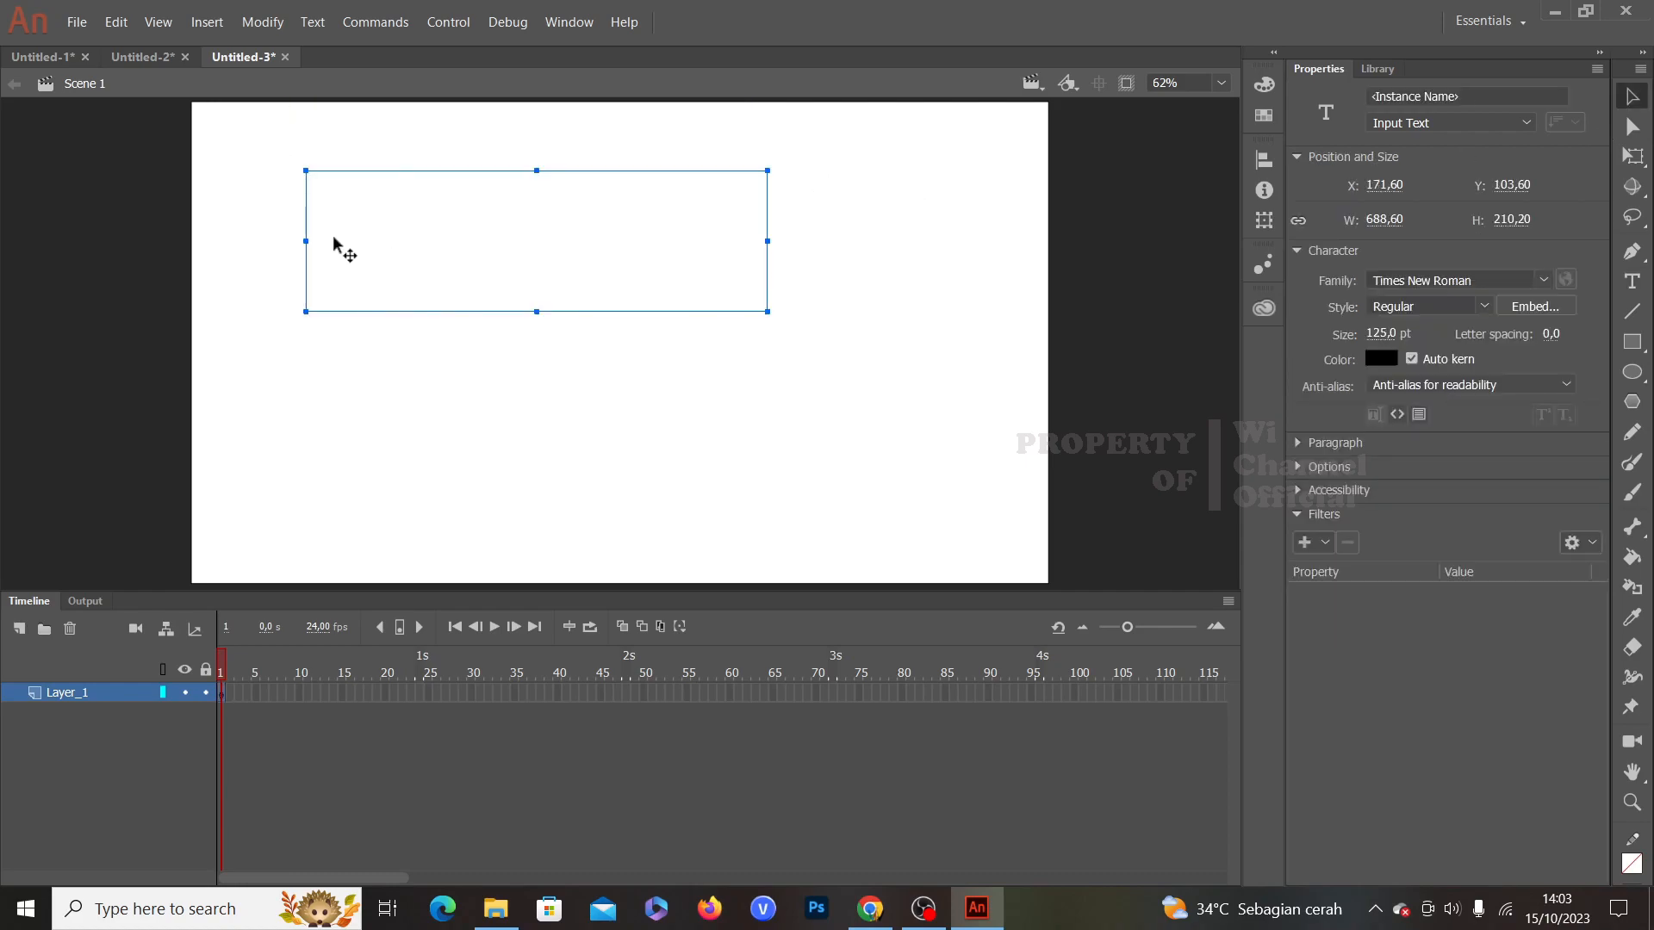
Step: Enter the text ANIMASI 2D in the box and widen the box to about 727 so it fits on one line
click(1633, 280)
click(457, 254)
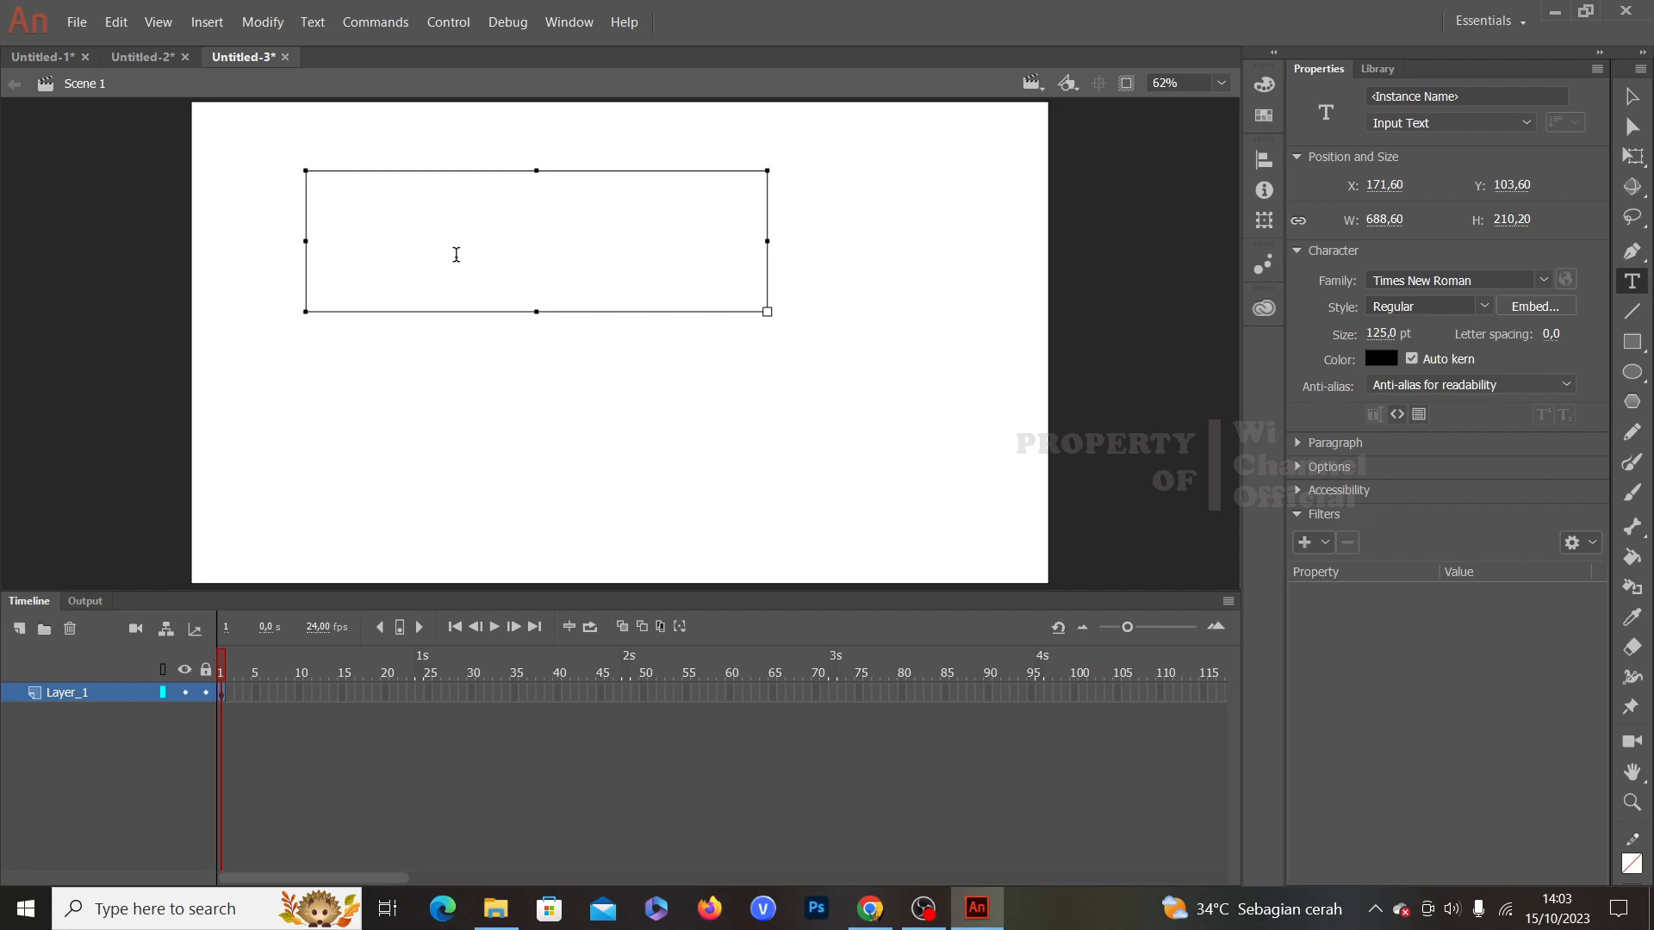
text(ANIMASI 2D)
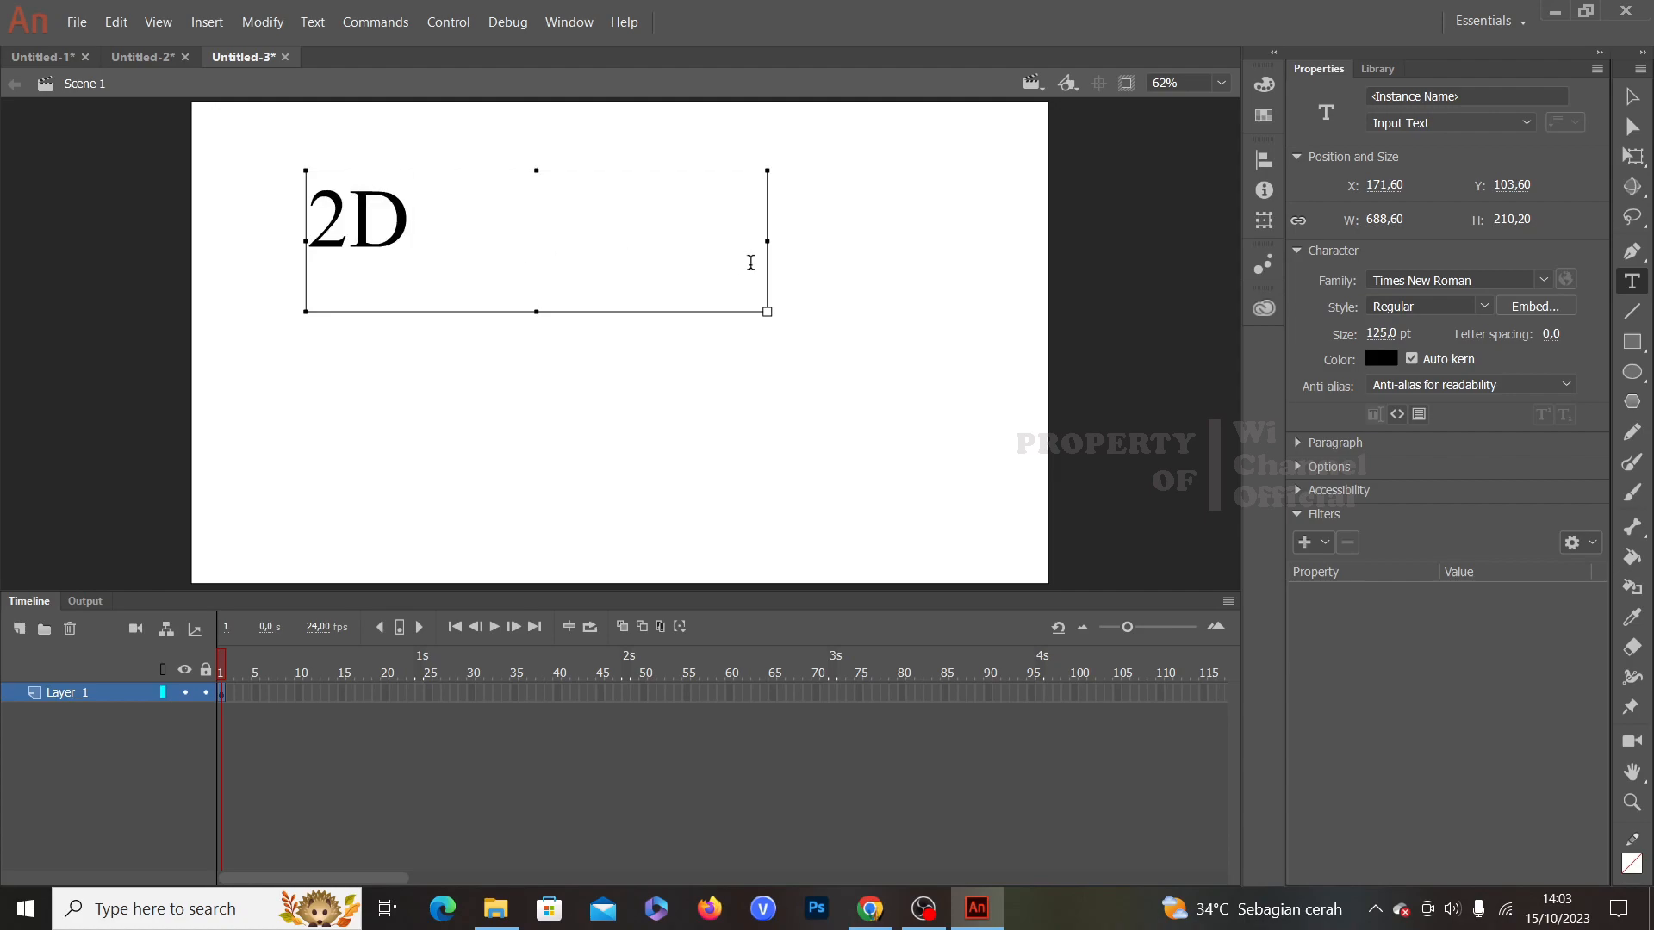
mouse_move(770, 242)
mouse_down()
mouse_move(827, 258)
mouse_move(797, 256)
mouse_up()
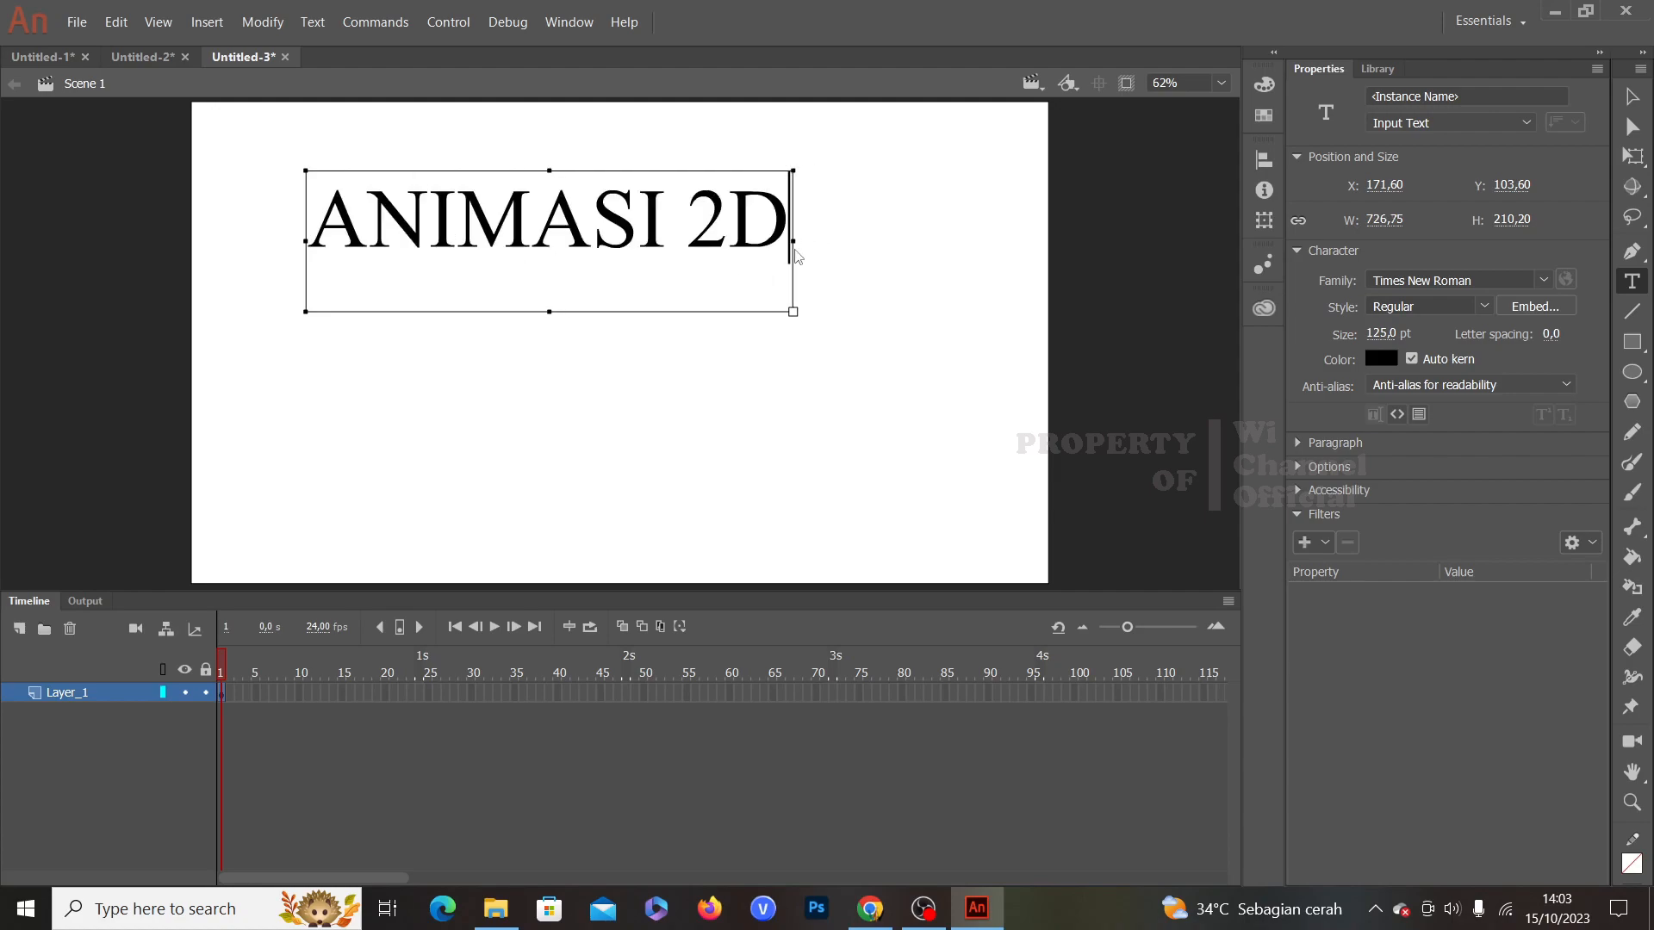
click(550, 318)
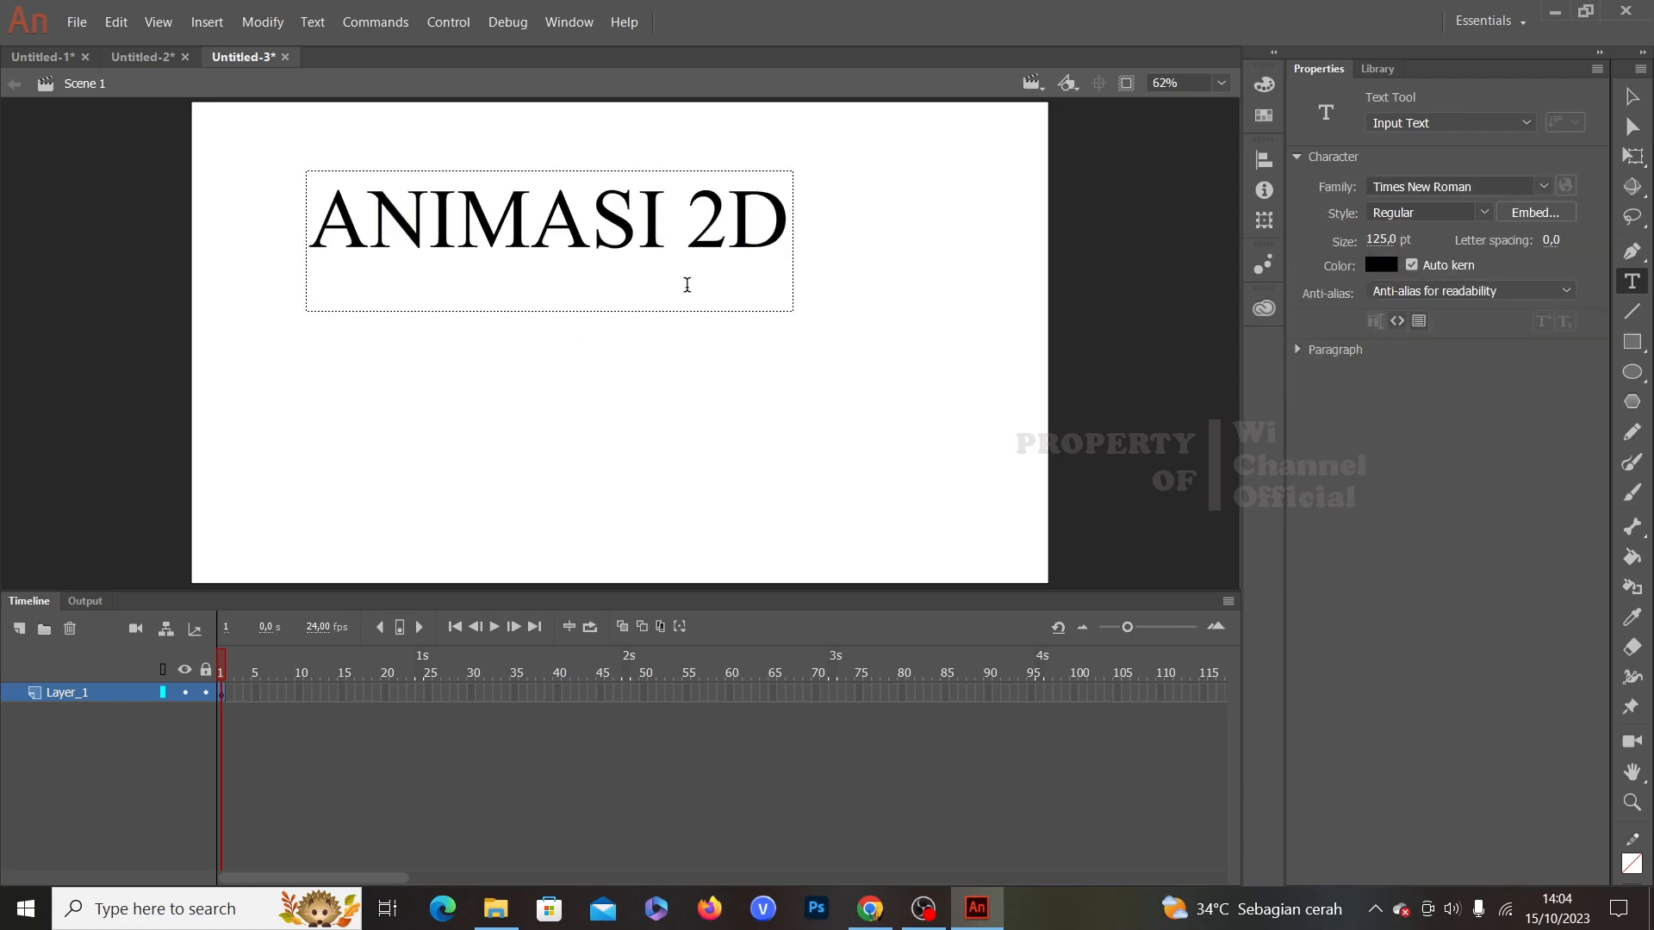
Step: Center the ANIMASI 2D text horizontally and vertically relative to the stage
click(1641, 101)
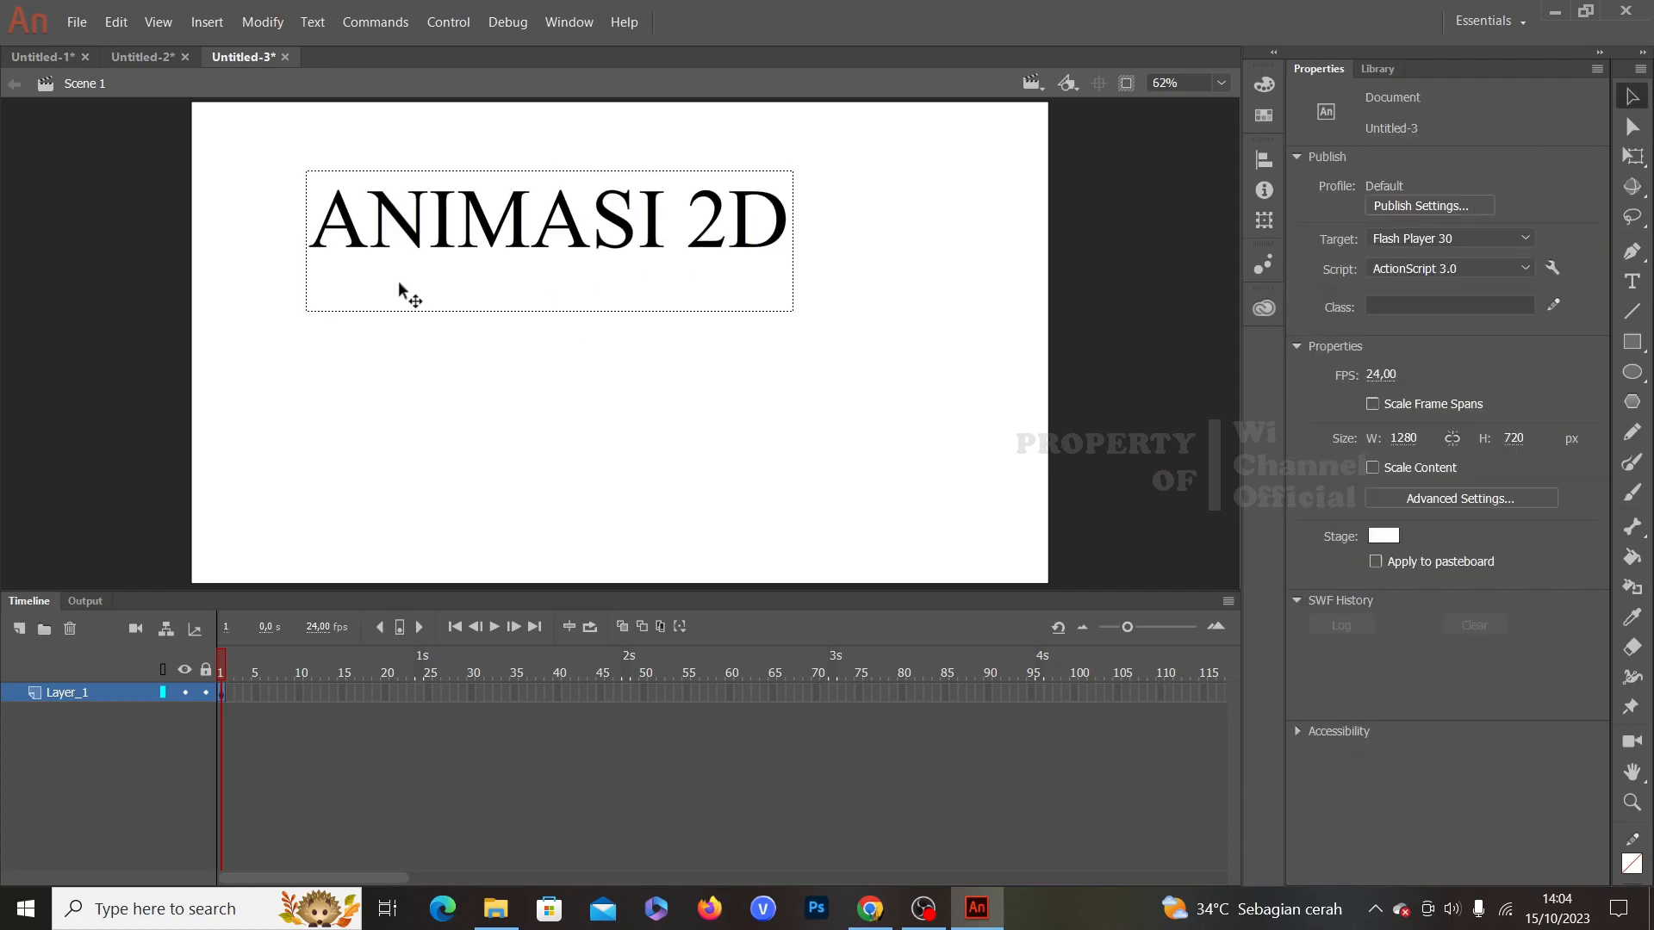
click(493, 233)
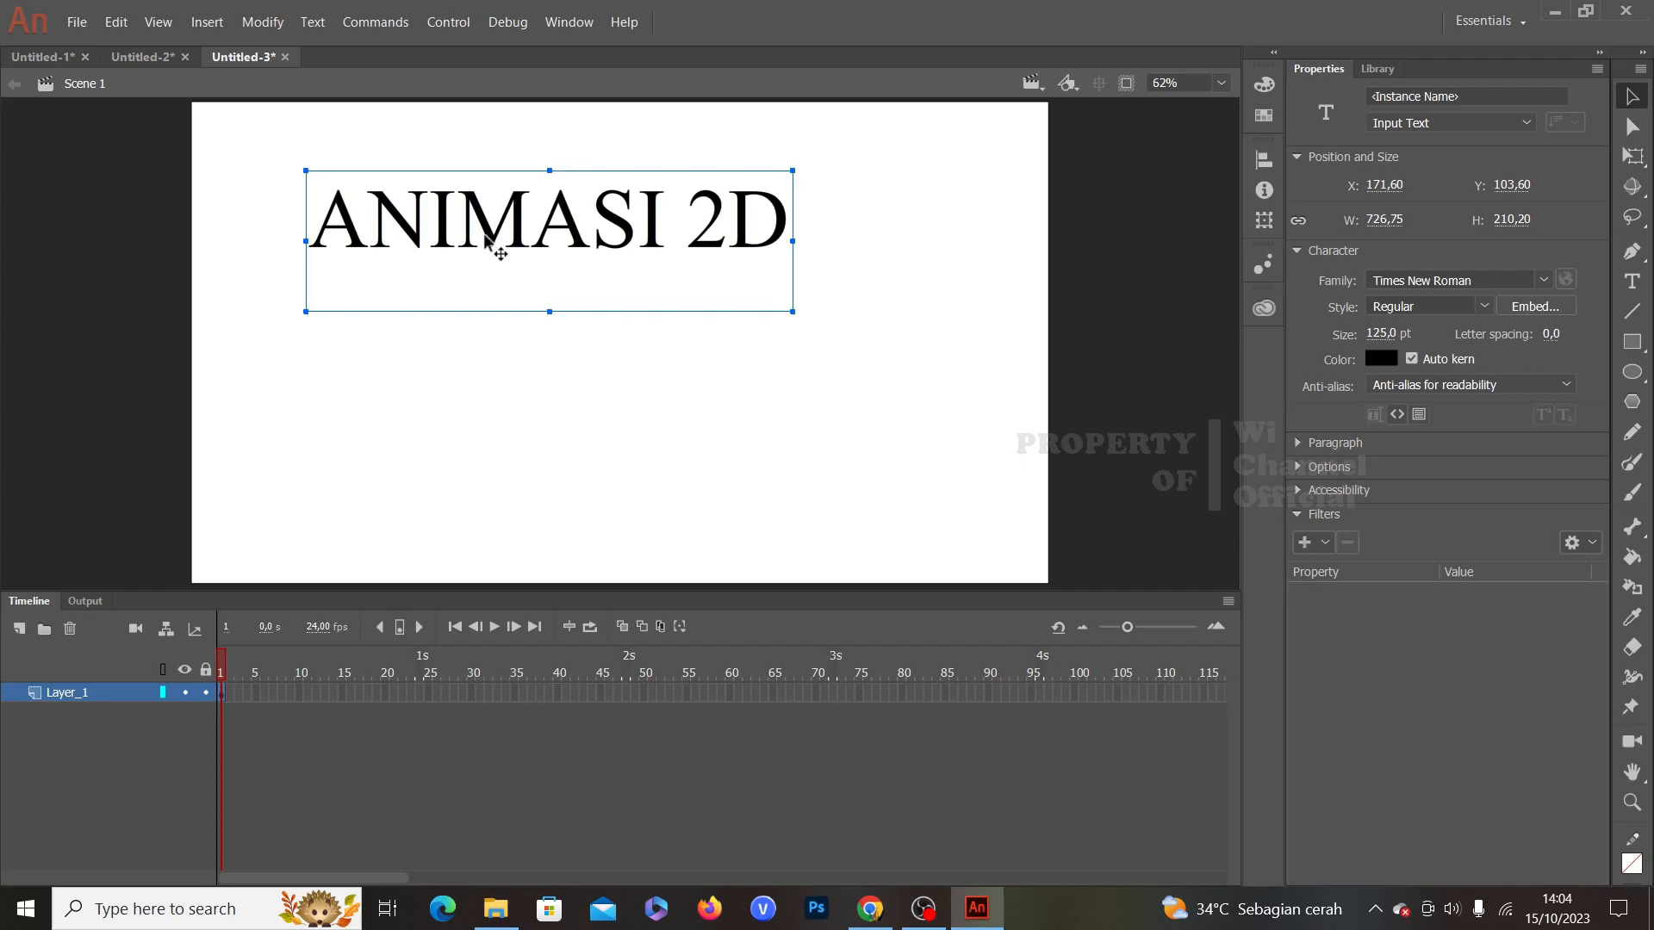
click(1265, 161)
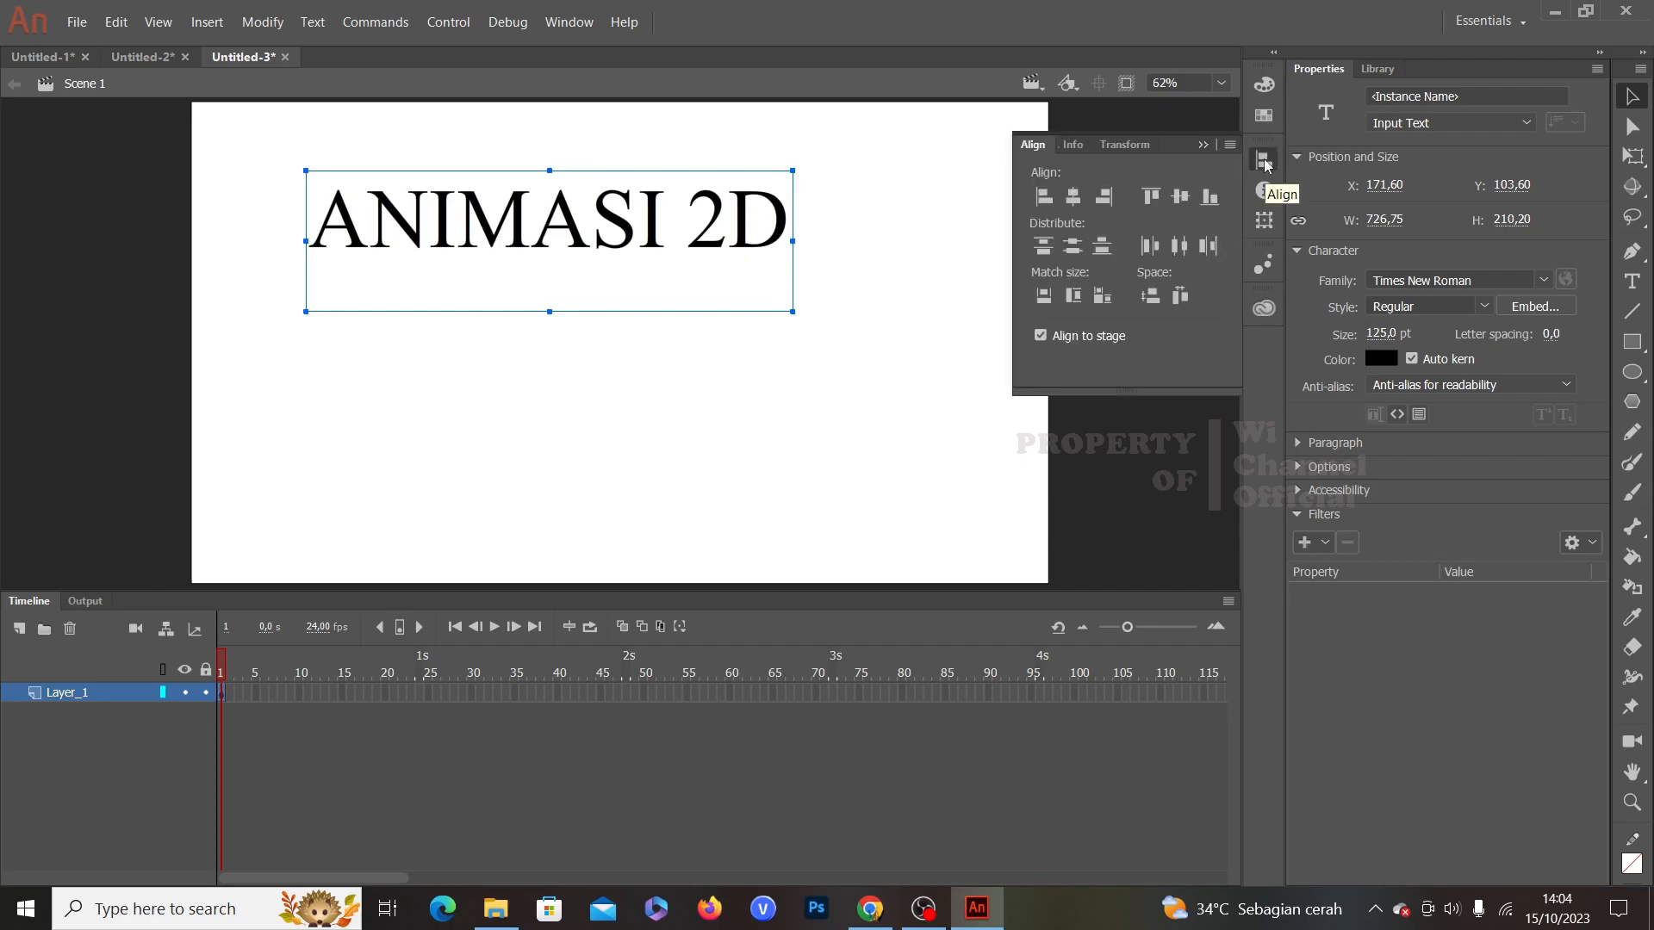
click(1077, 200)
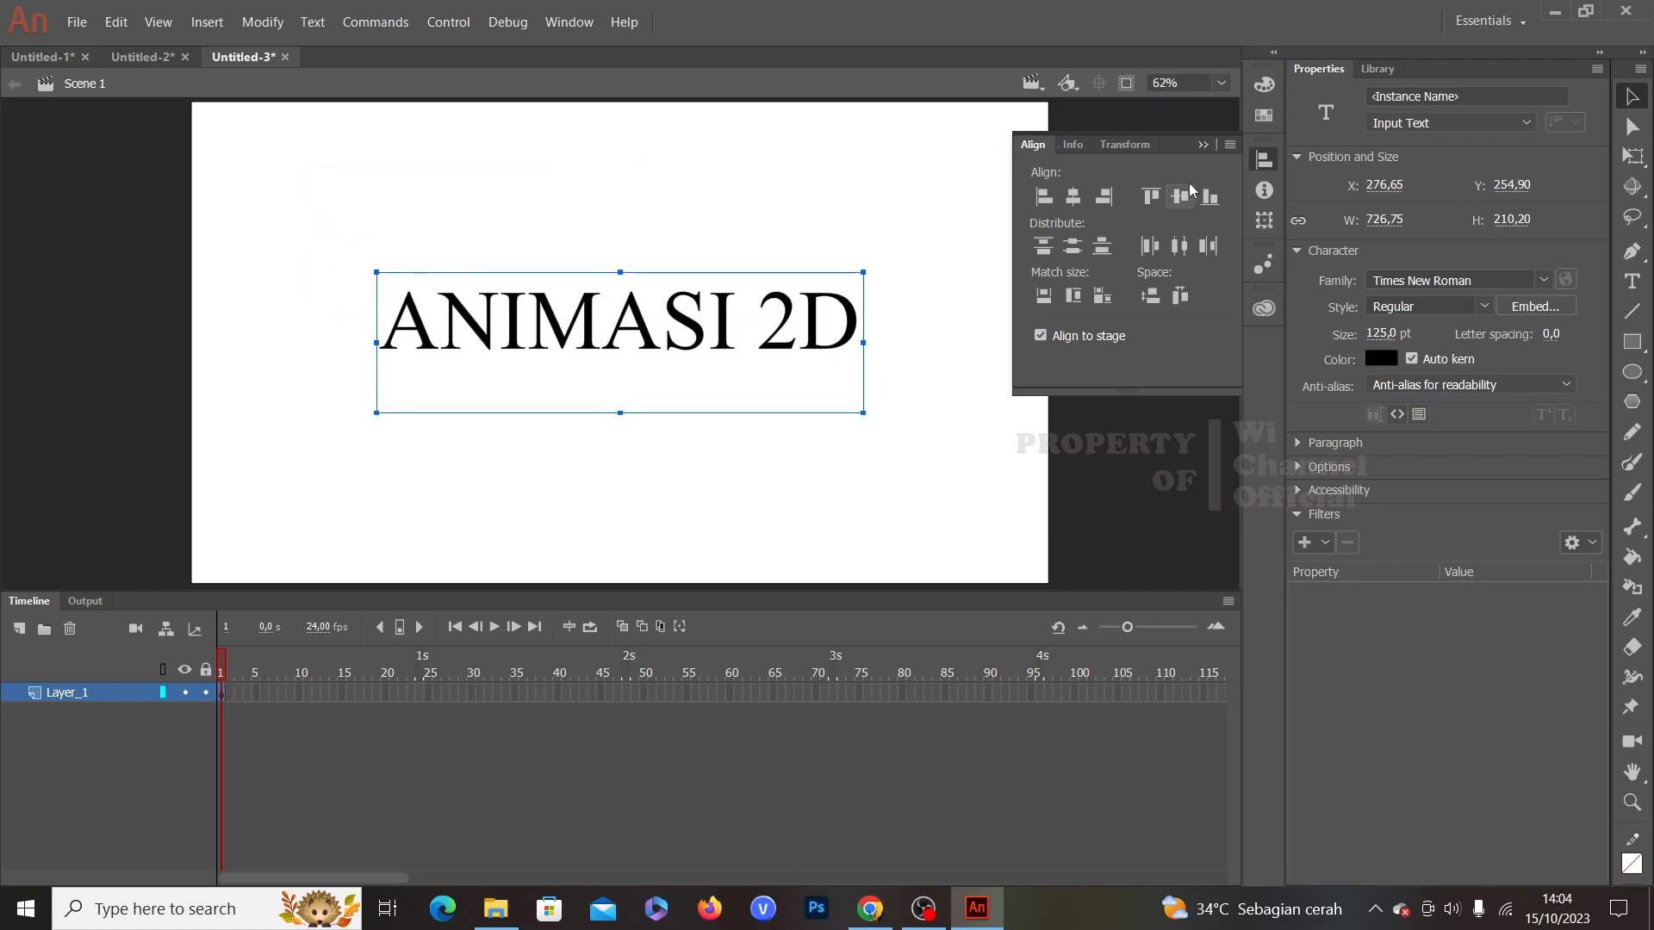
click(1204, 144)
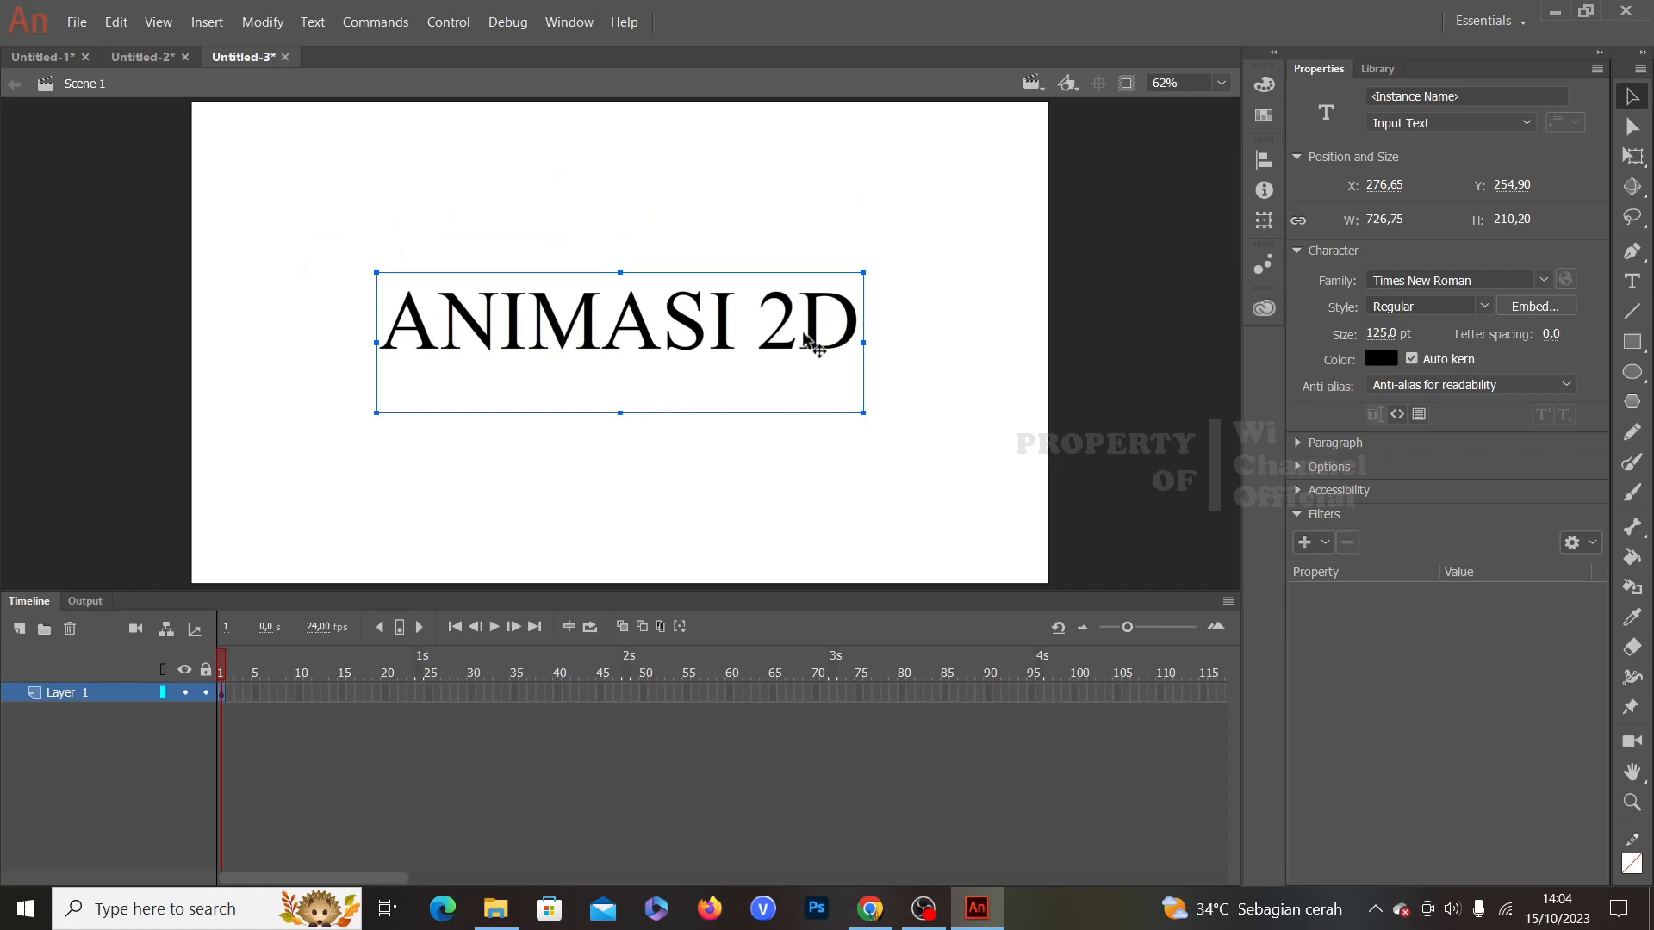
Step: Convert the ANIMASI 2D text to a symbol of type Button with the name Symbol 1
right_click(592, 343)
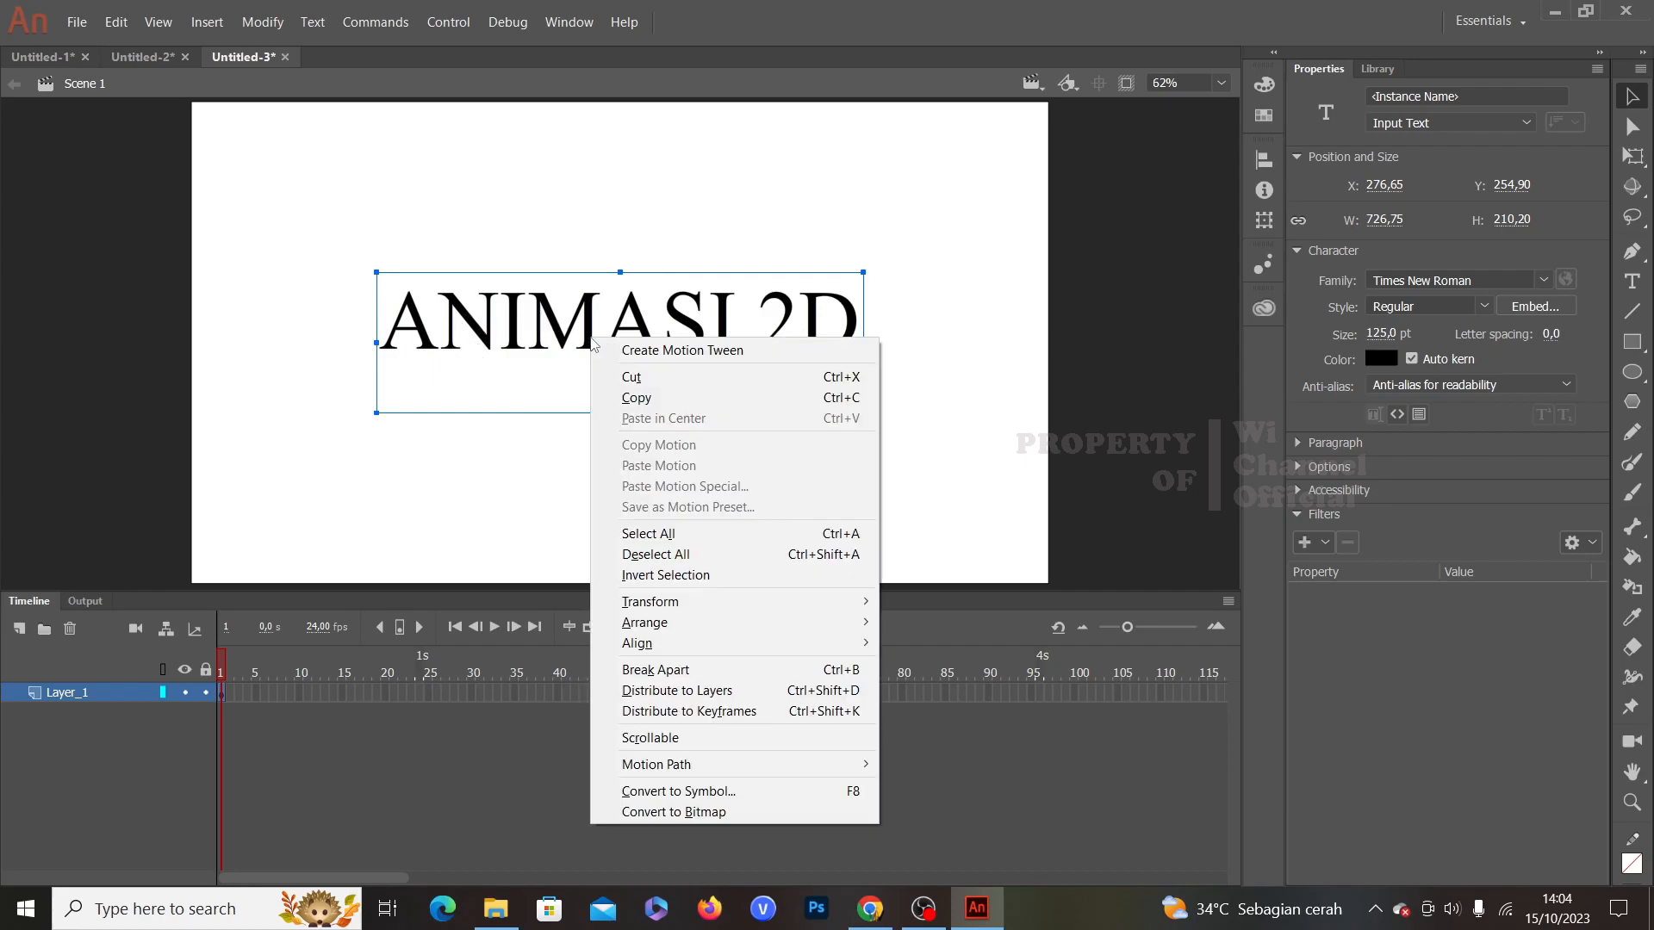
click(769, 793)
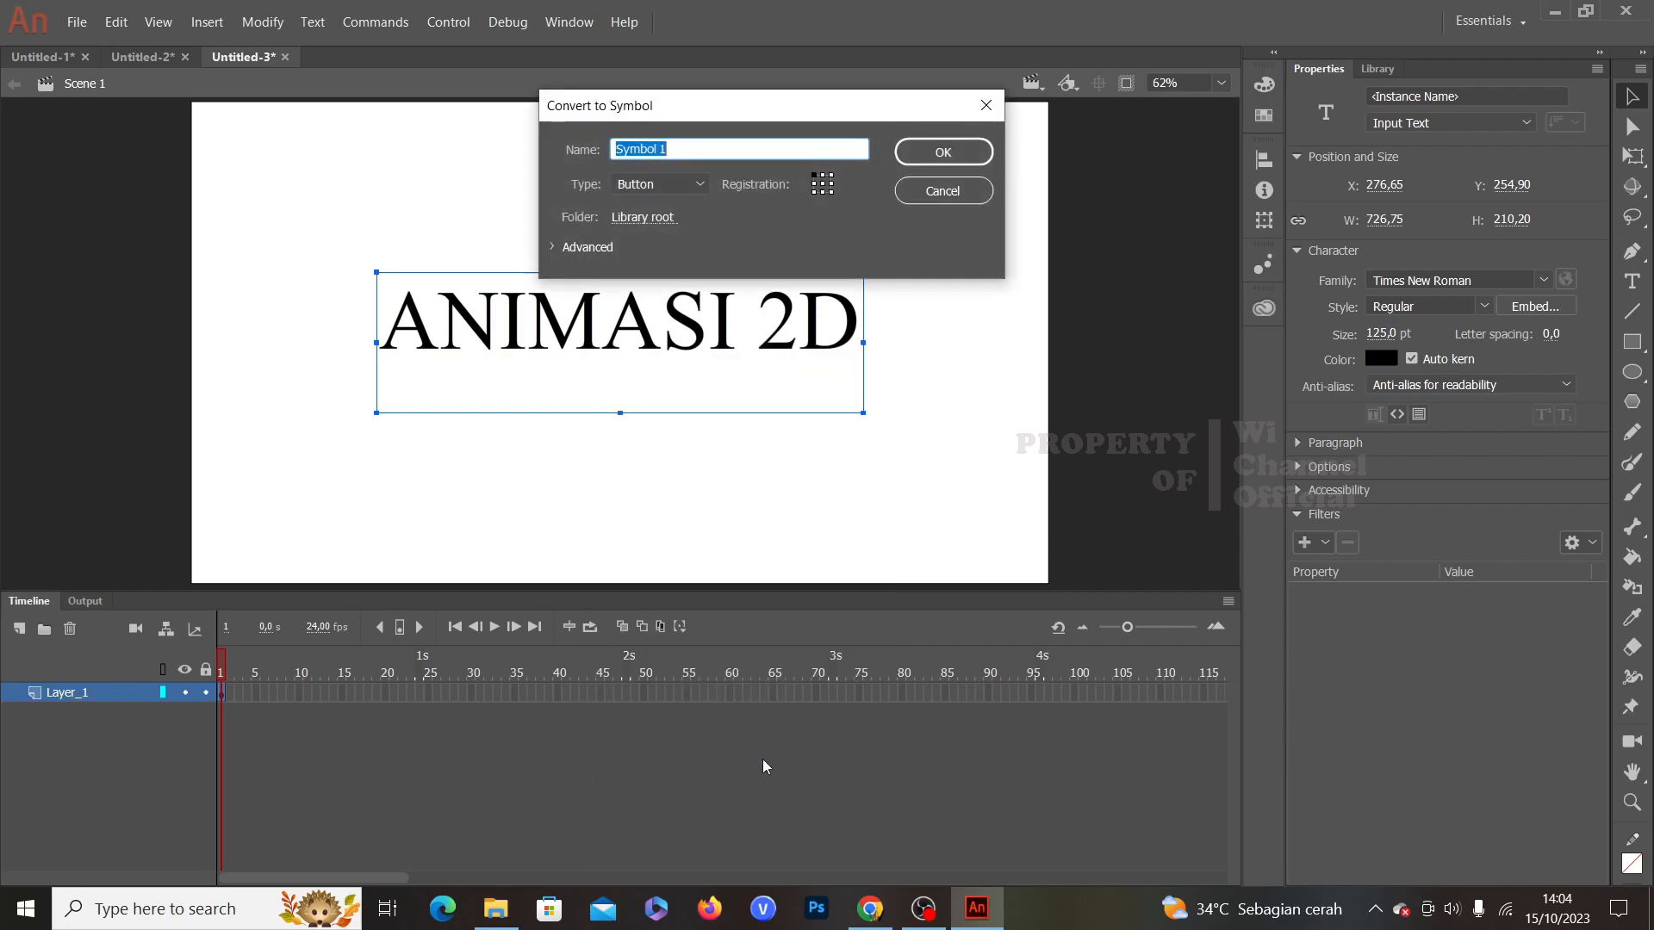
click(652, 185)
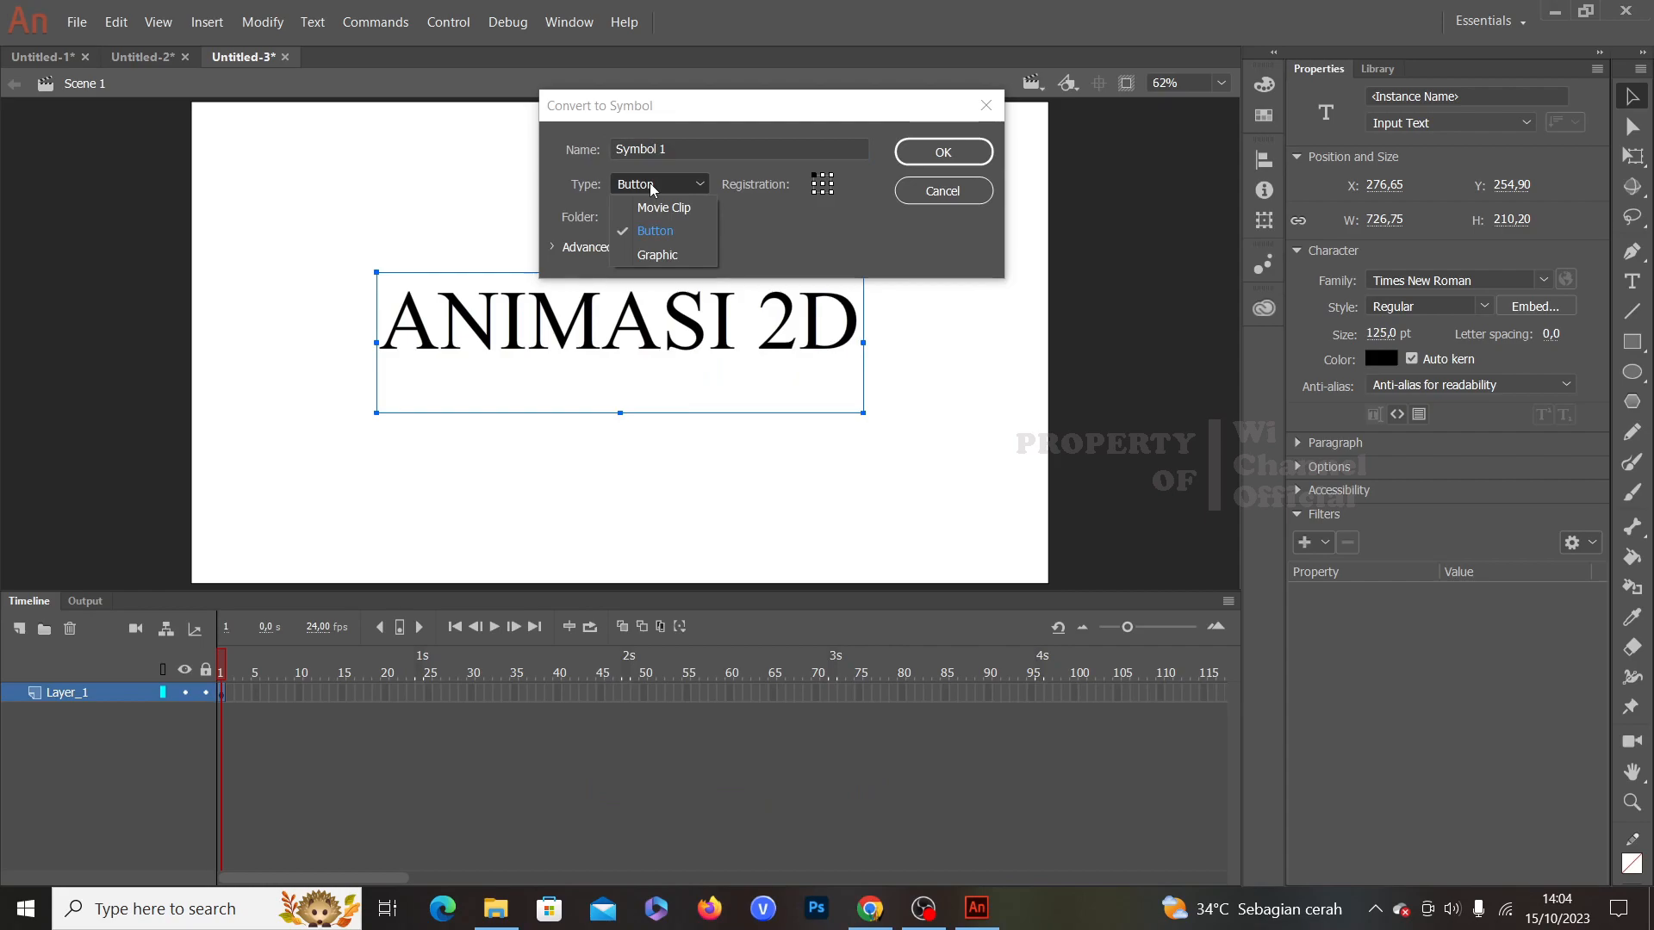
click(681, 234)
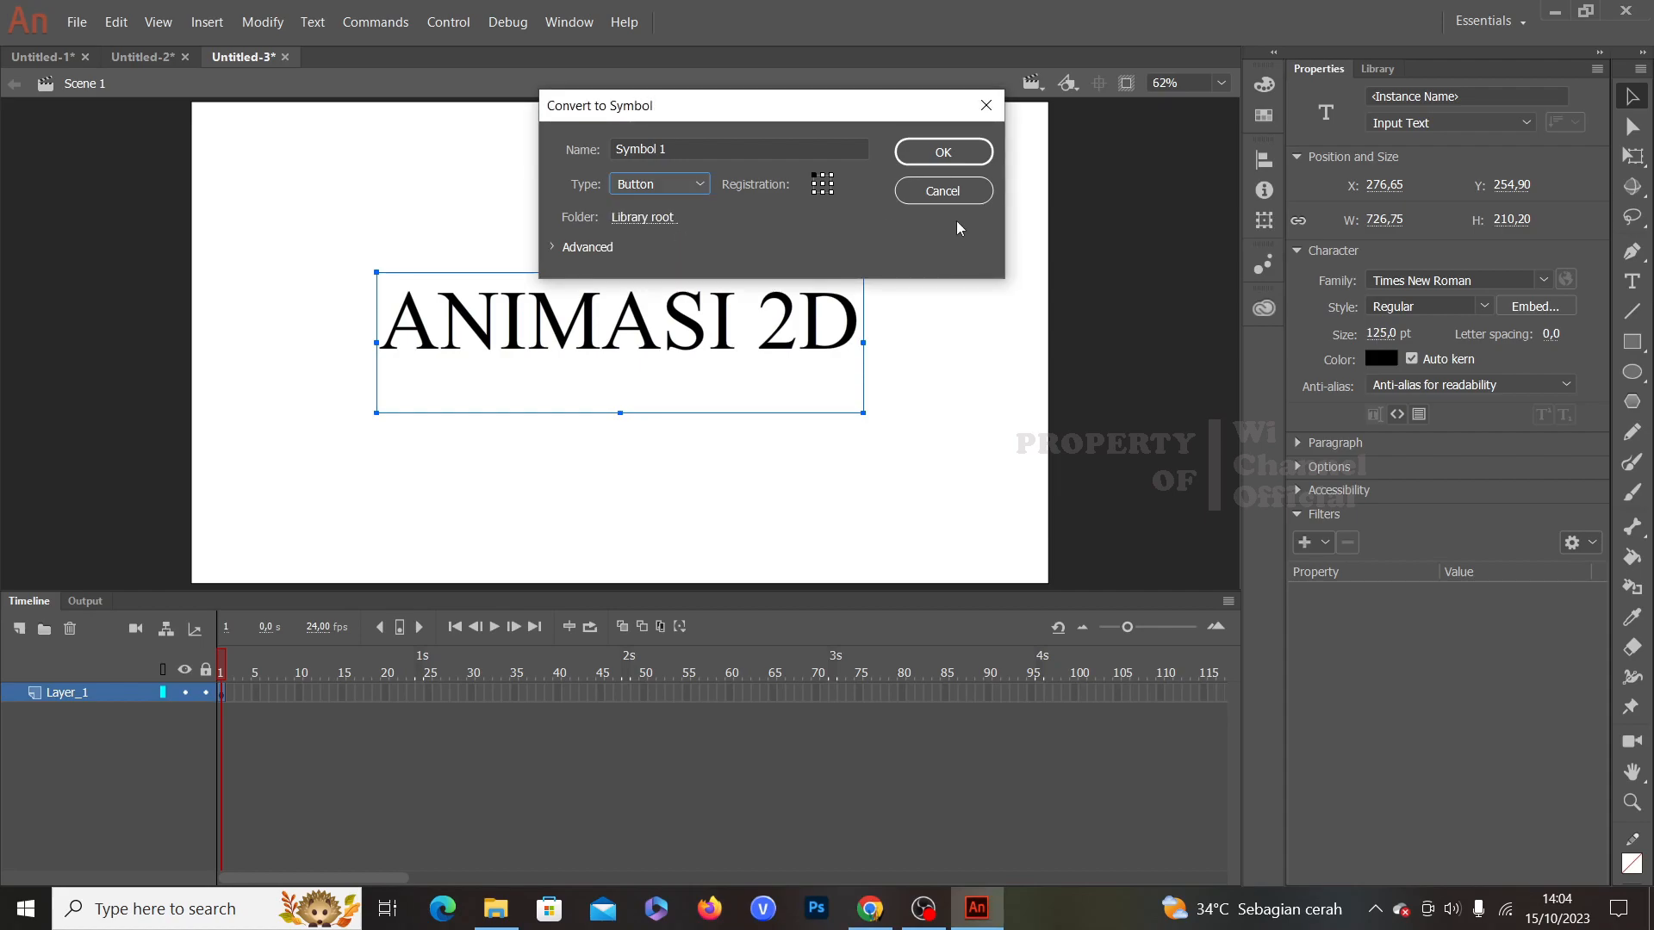
click(952, 144)
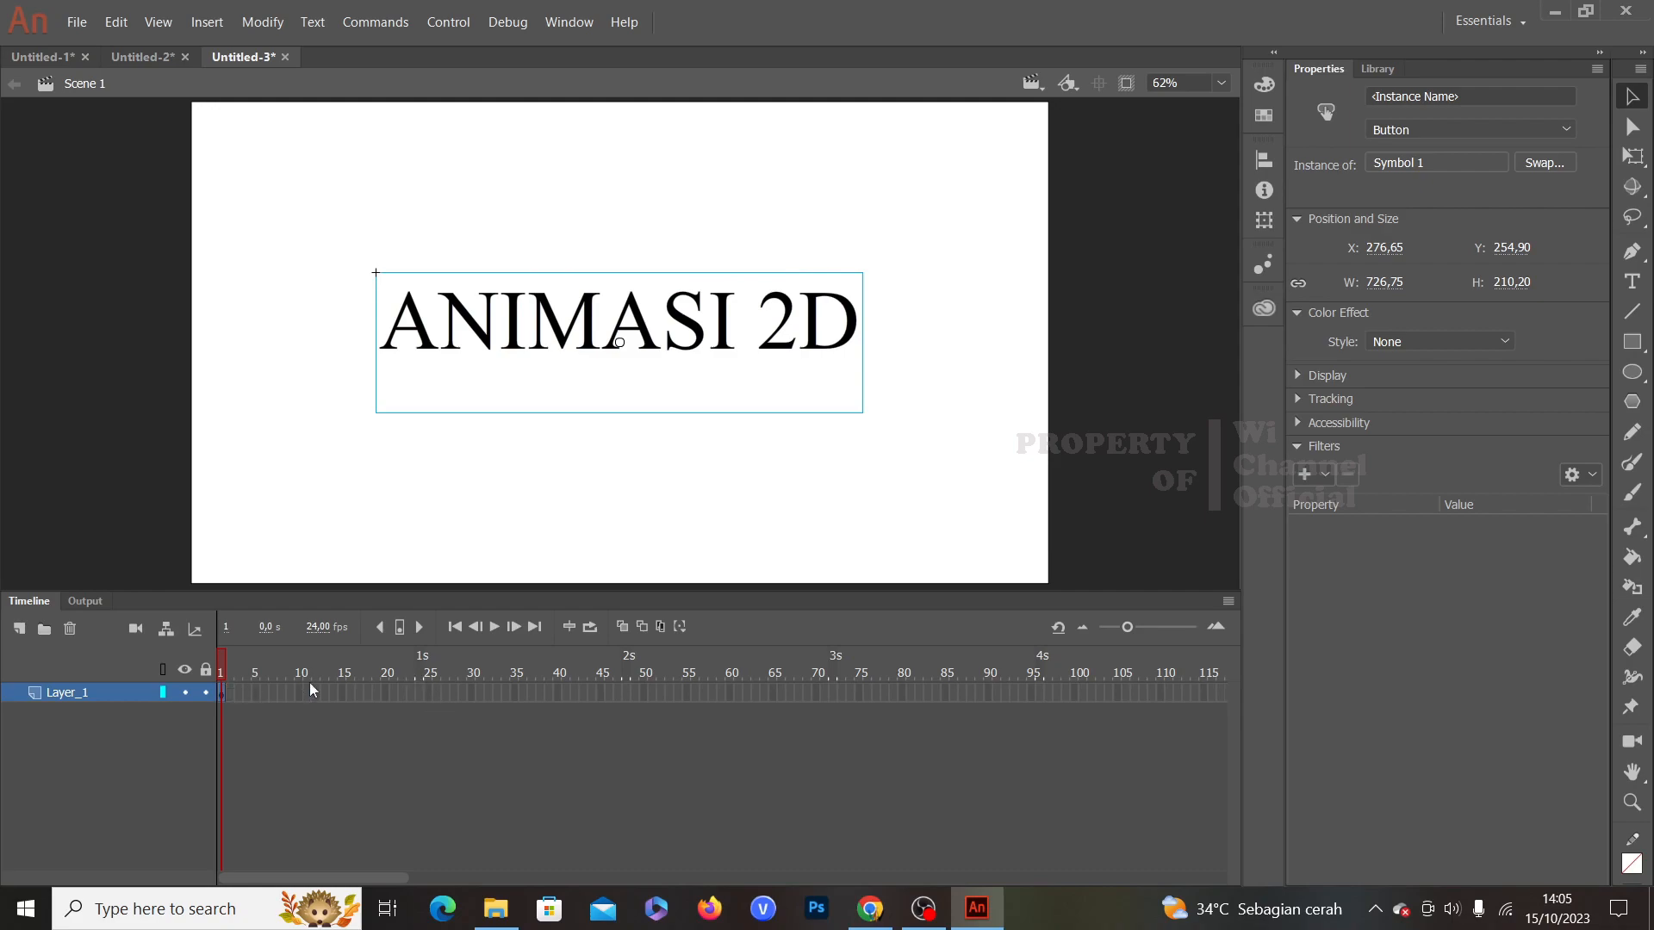
Step: Insert a keyframe at frame 25 of Layer_1 and give it a red Tint color effect at 100%
click(222, 681)
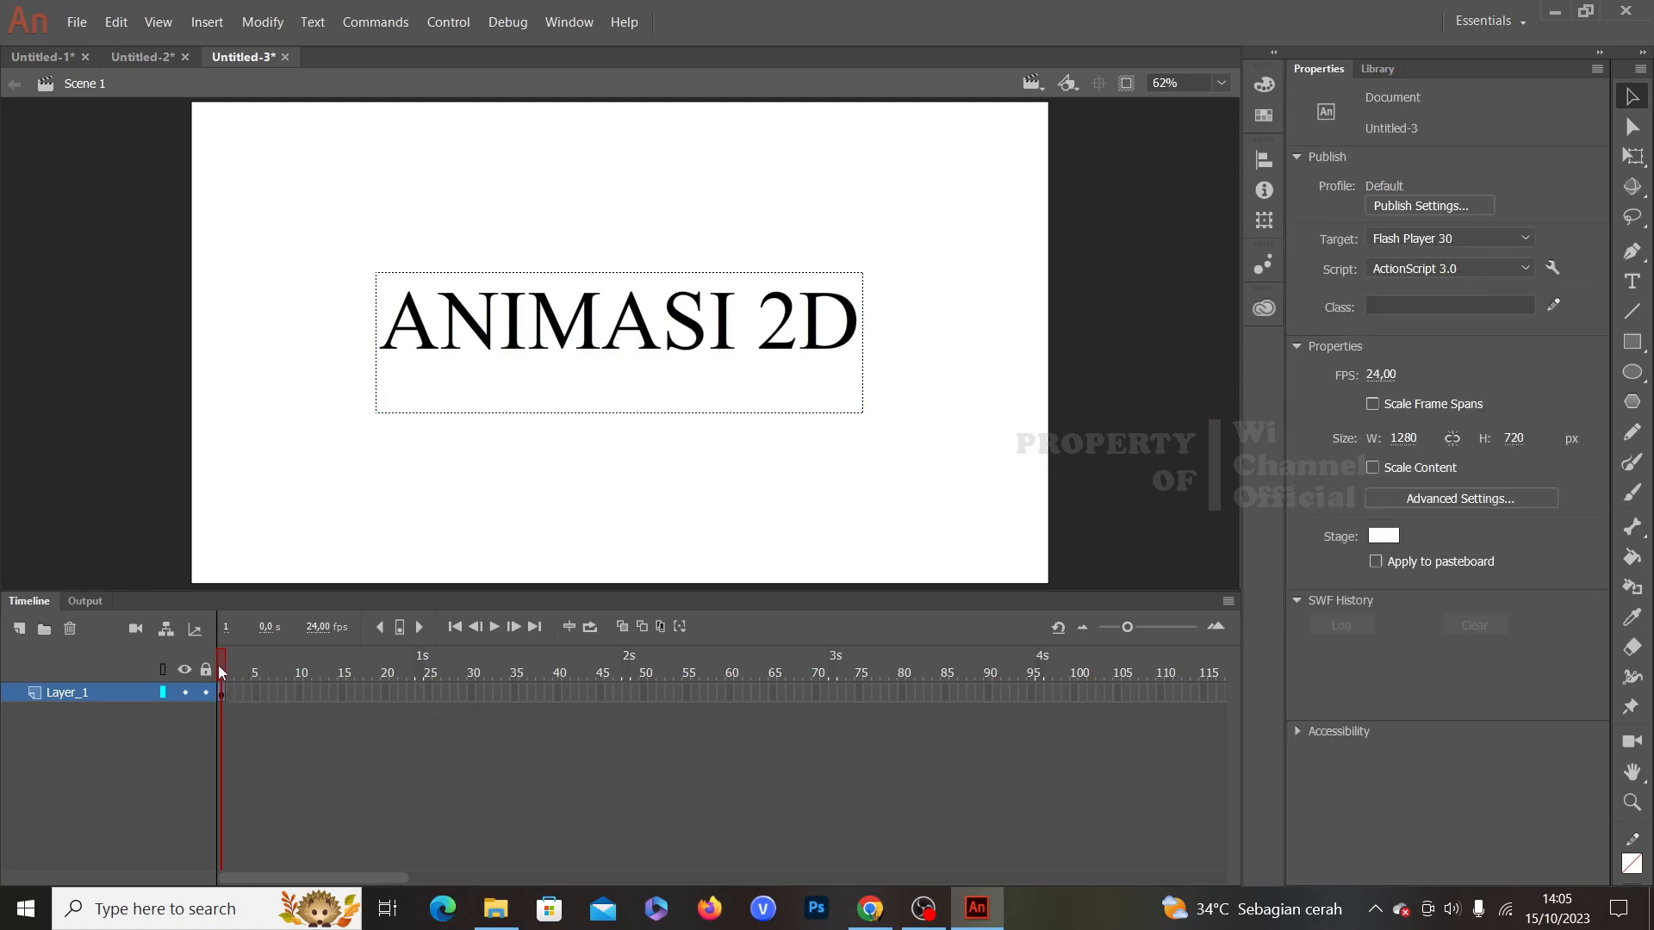
right_click(430, 698)
click(549, 307)
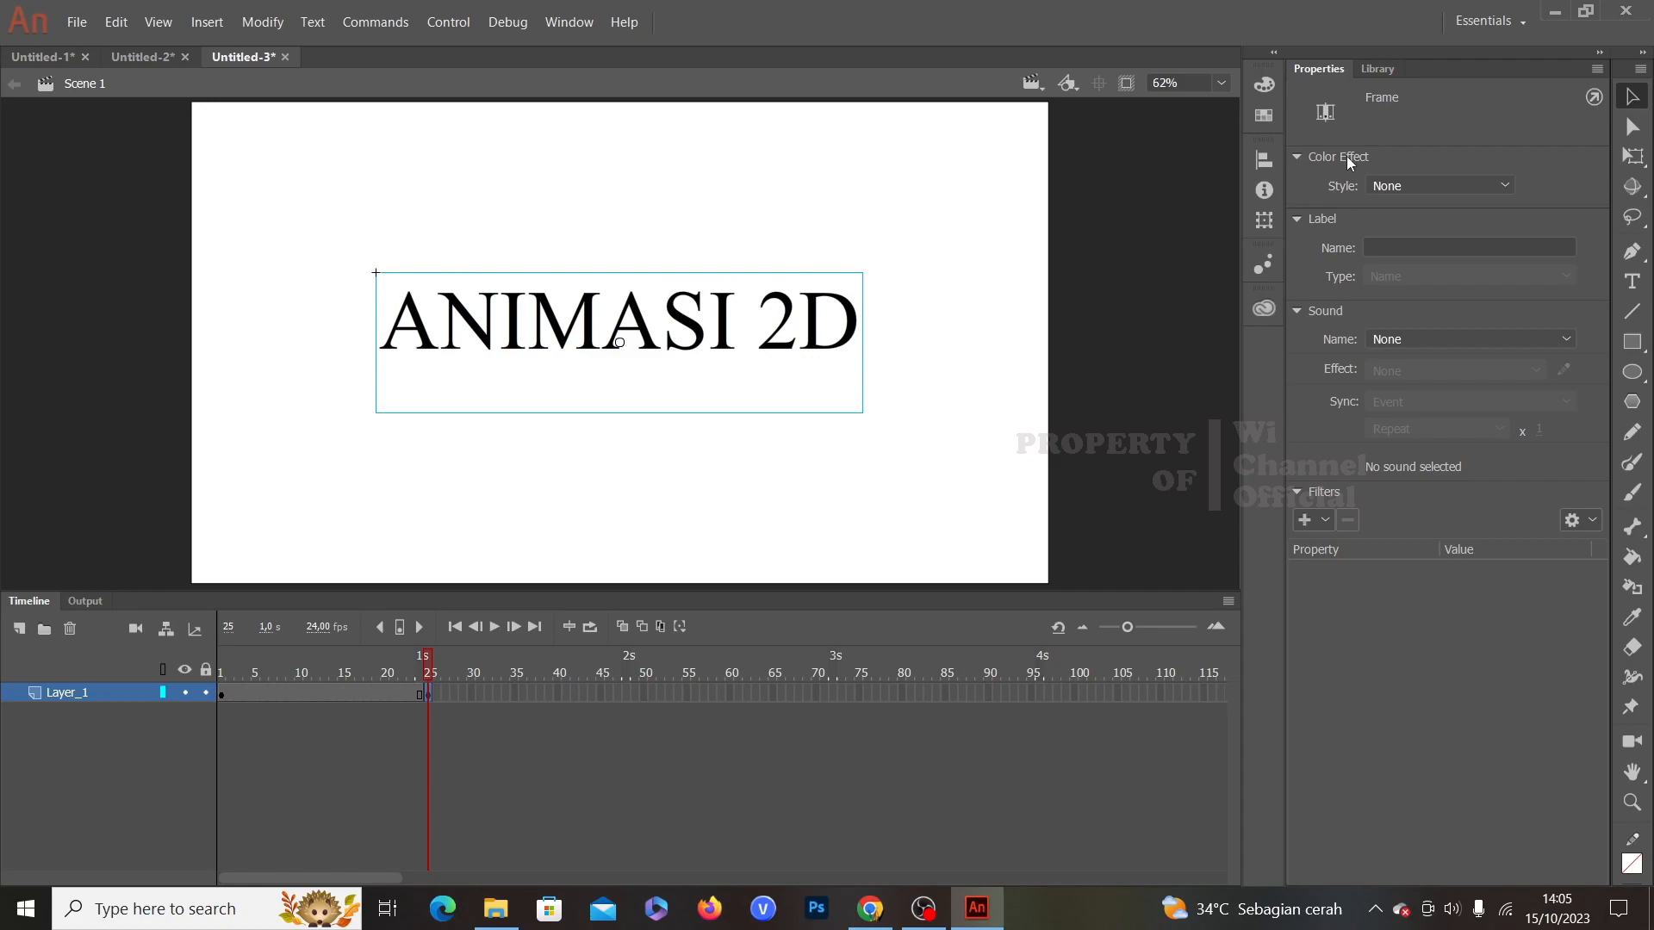
click(1449, 183)
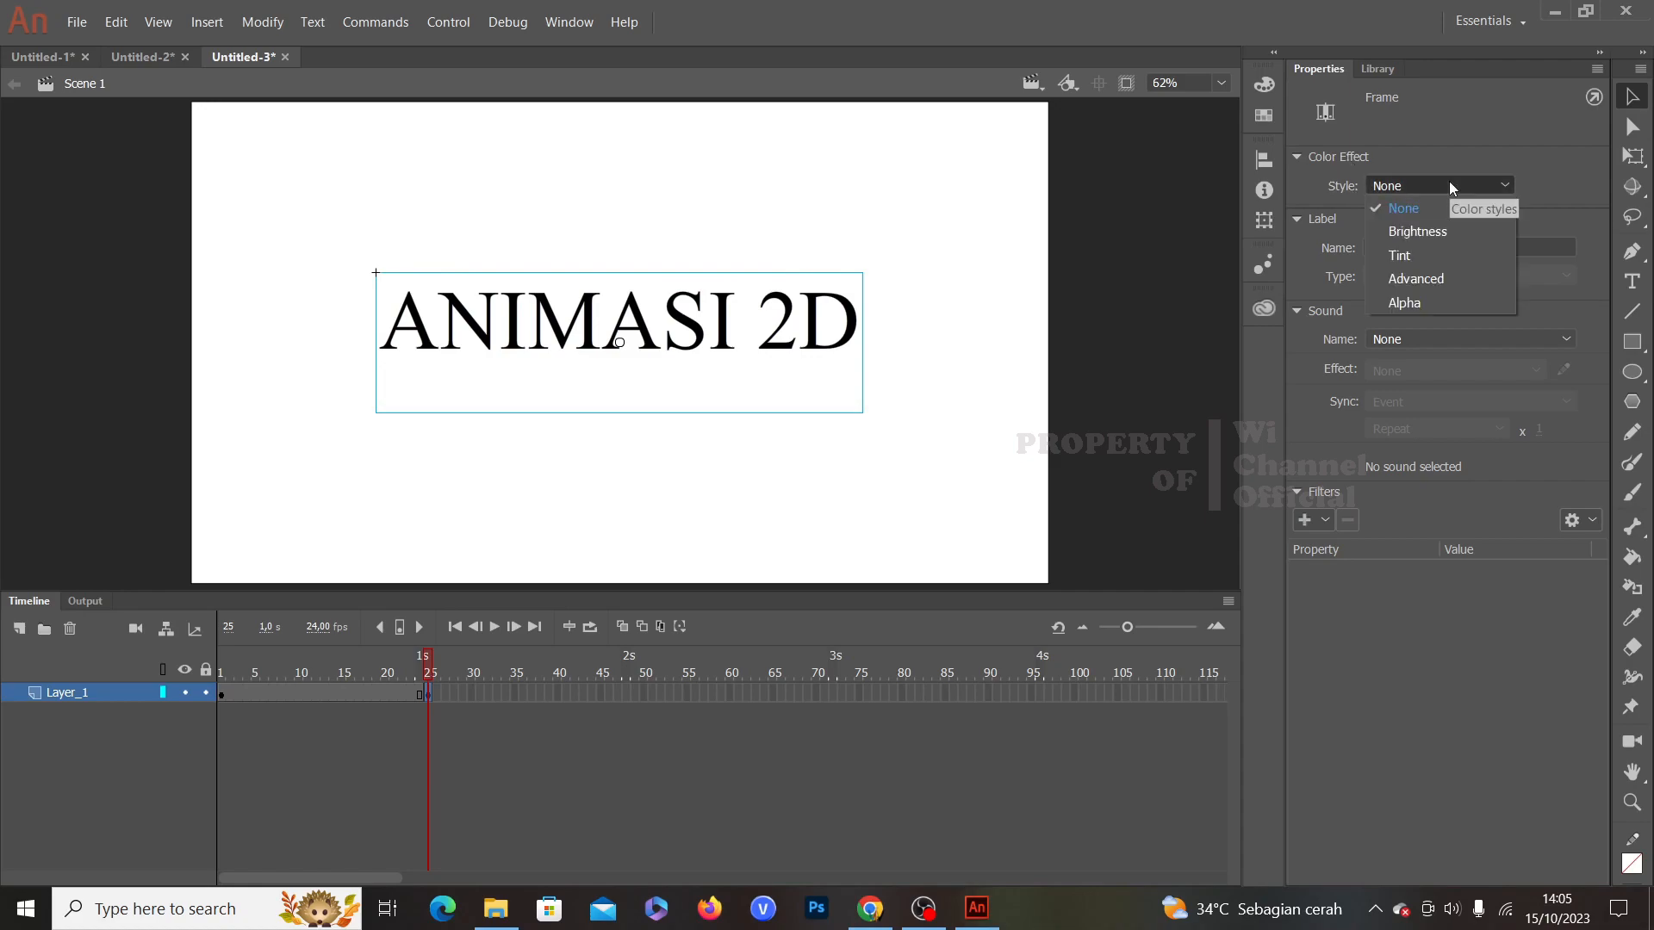
click(1419, 254)
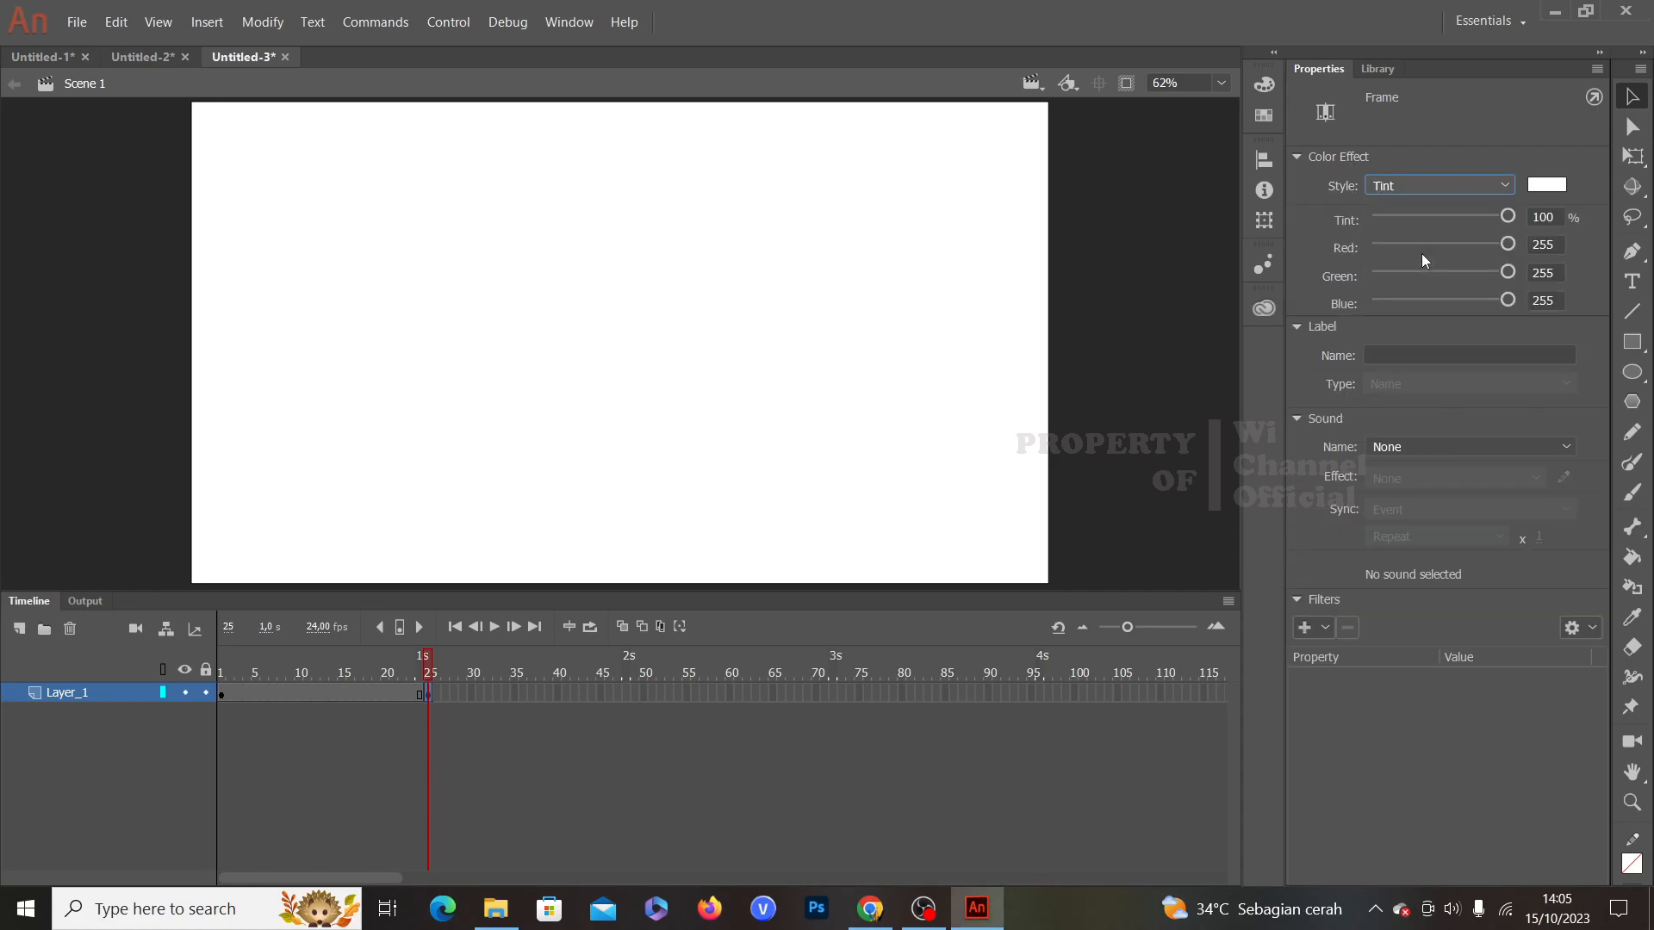
click(1545, 186)
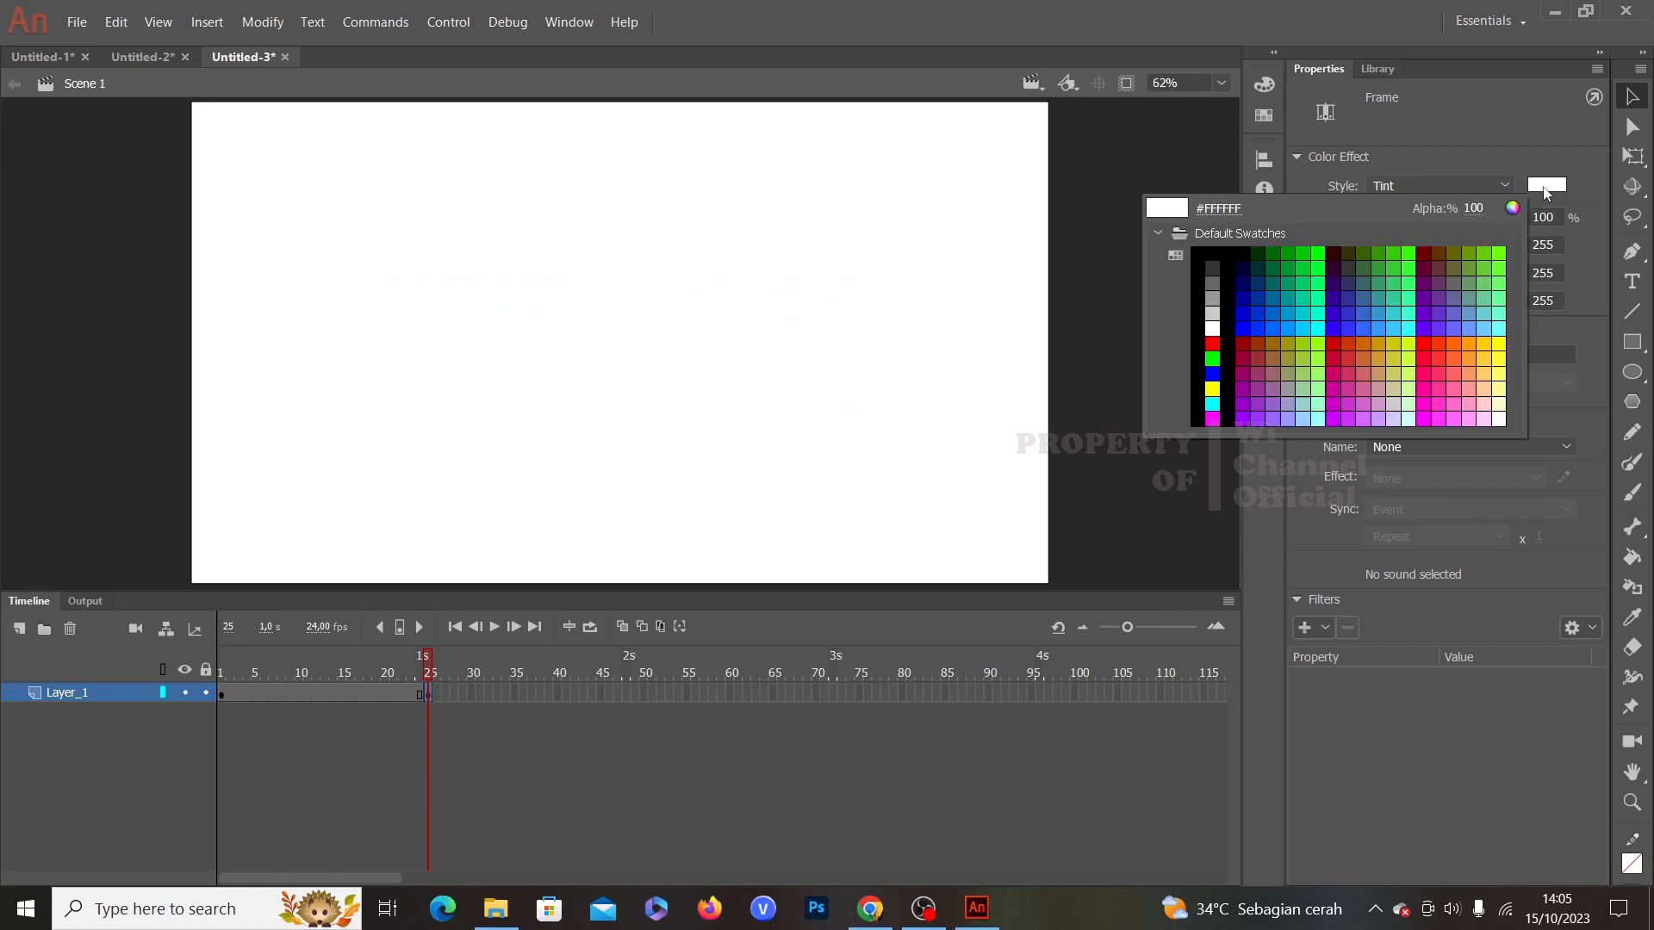
click(1222, 338)
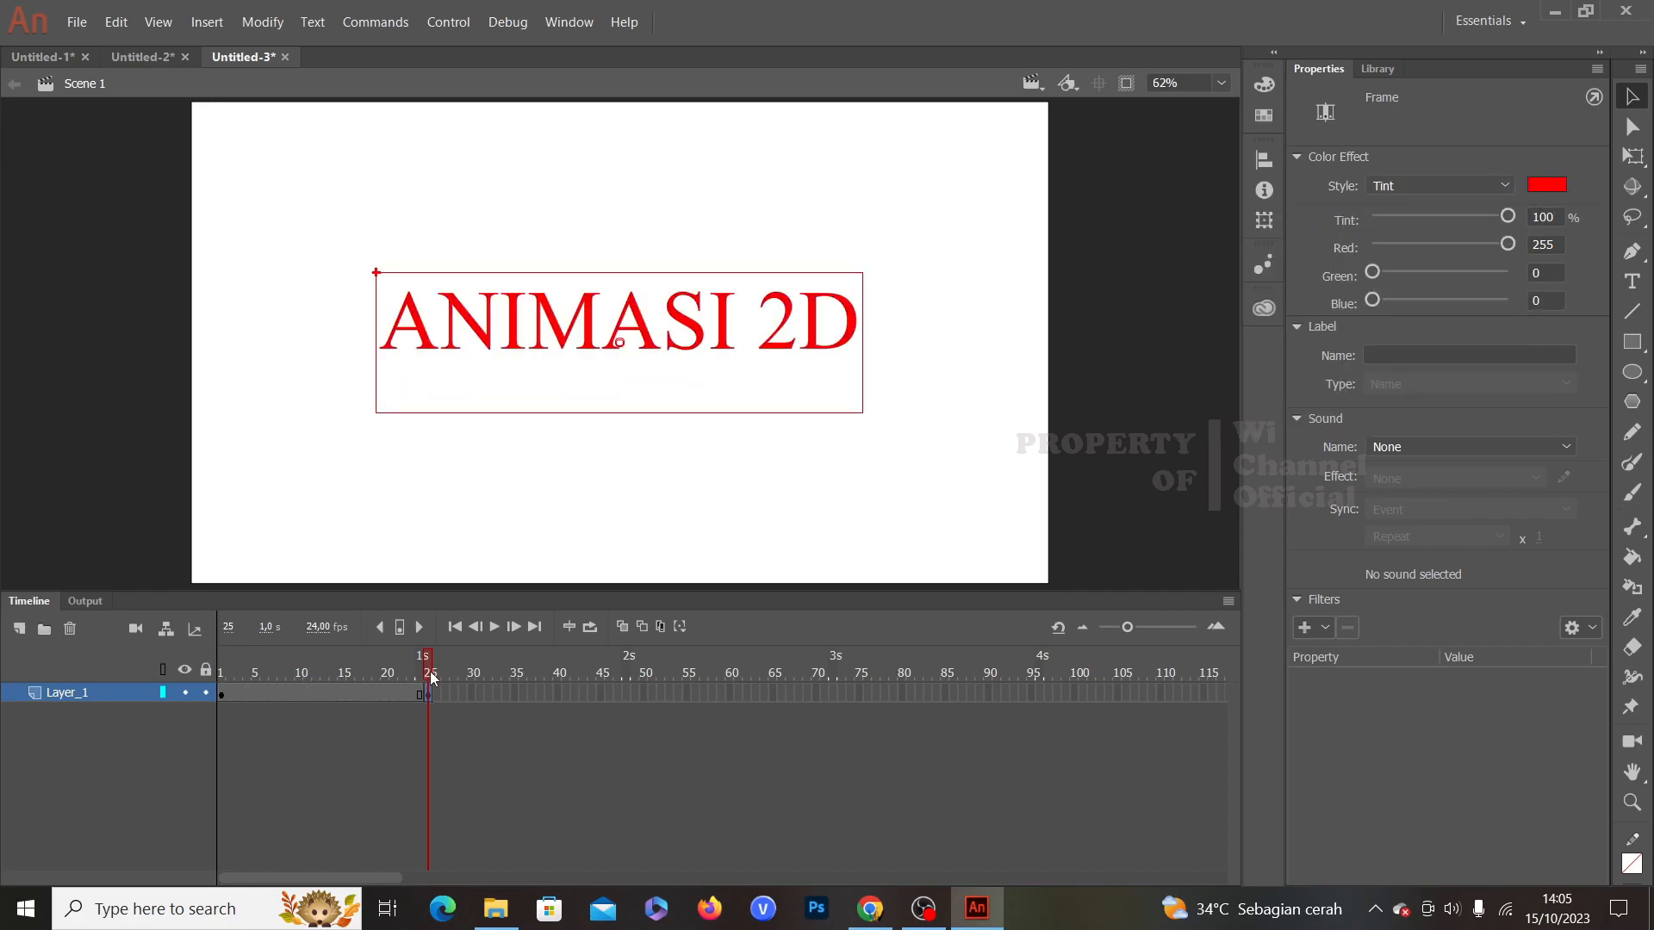
Step: Insert a keyframe at frame 50 of Layer_1 and change its tint color to blue
mouse_move(428, 674)
mouse_down()
mouse_move(222, 695)
mouse_move(424, 674)
mouse_move(430, 687)
mouse_up()
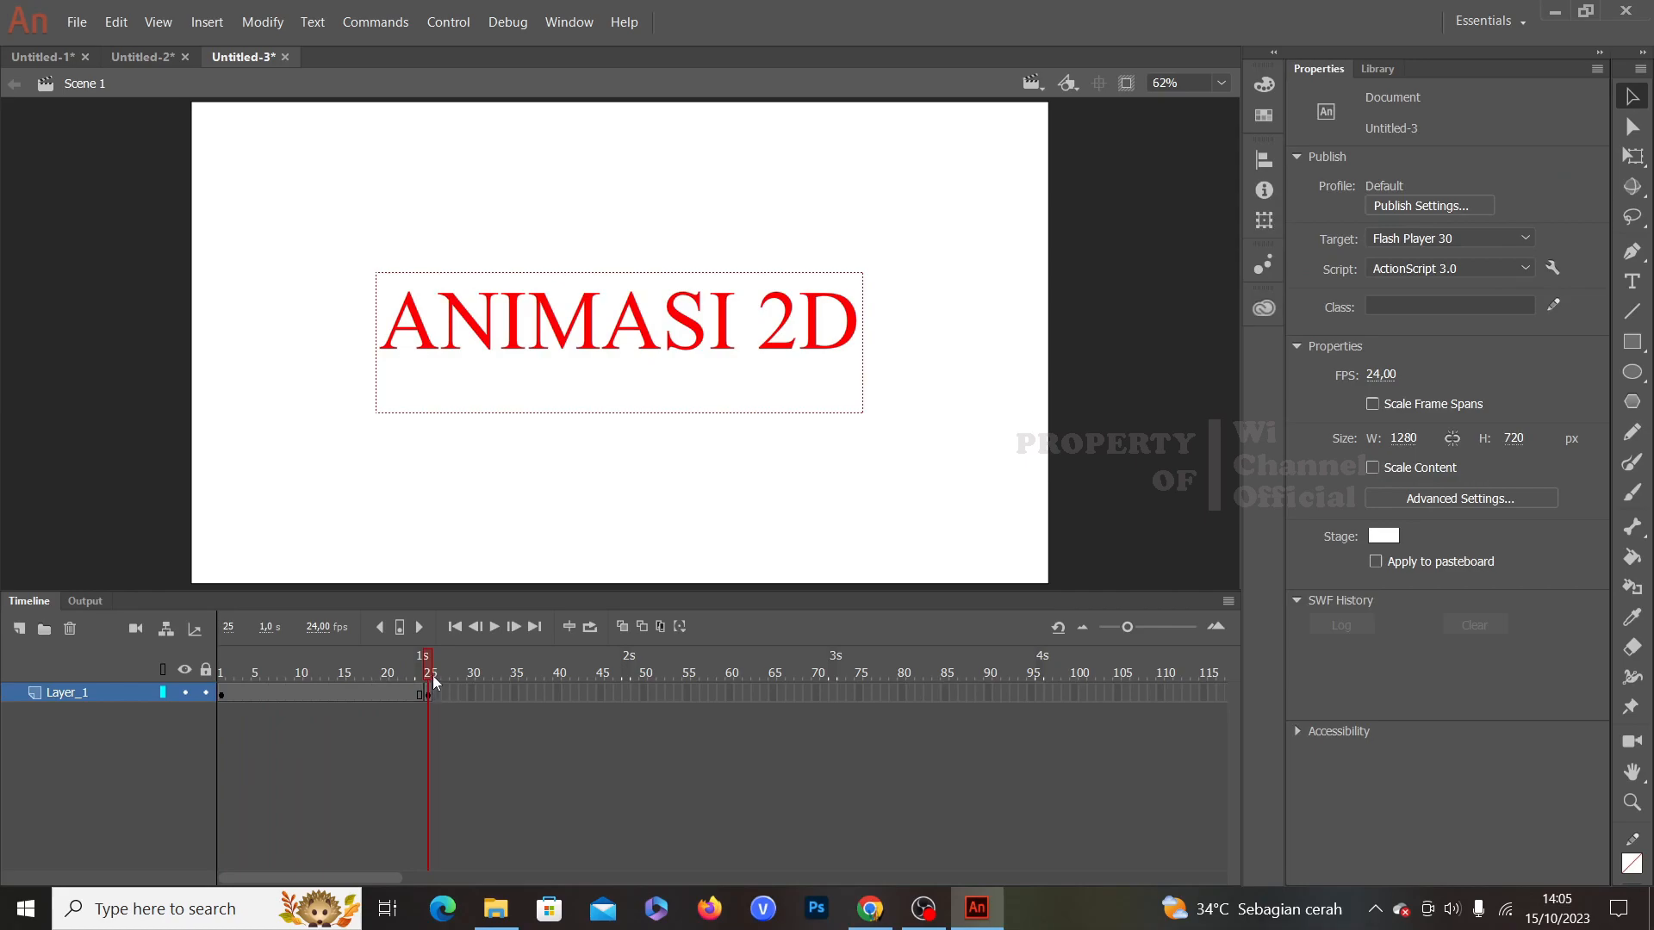
click(645, 695)
right_click(647, 695)
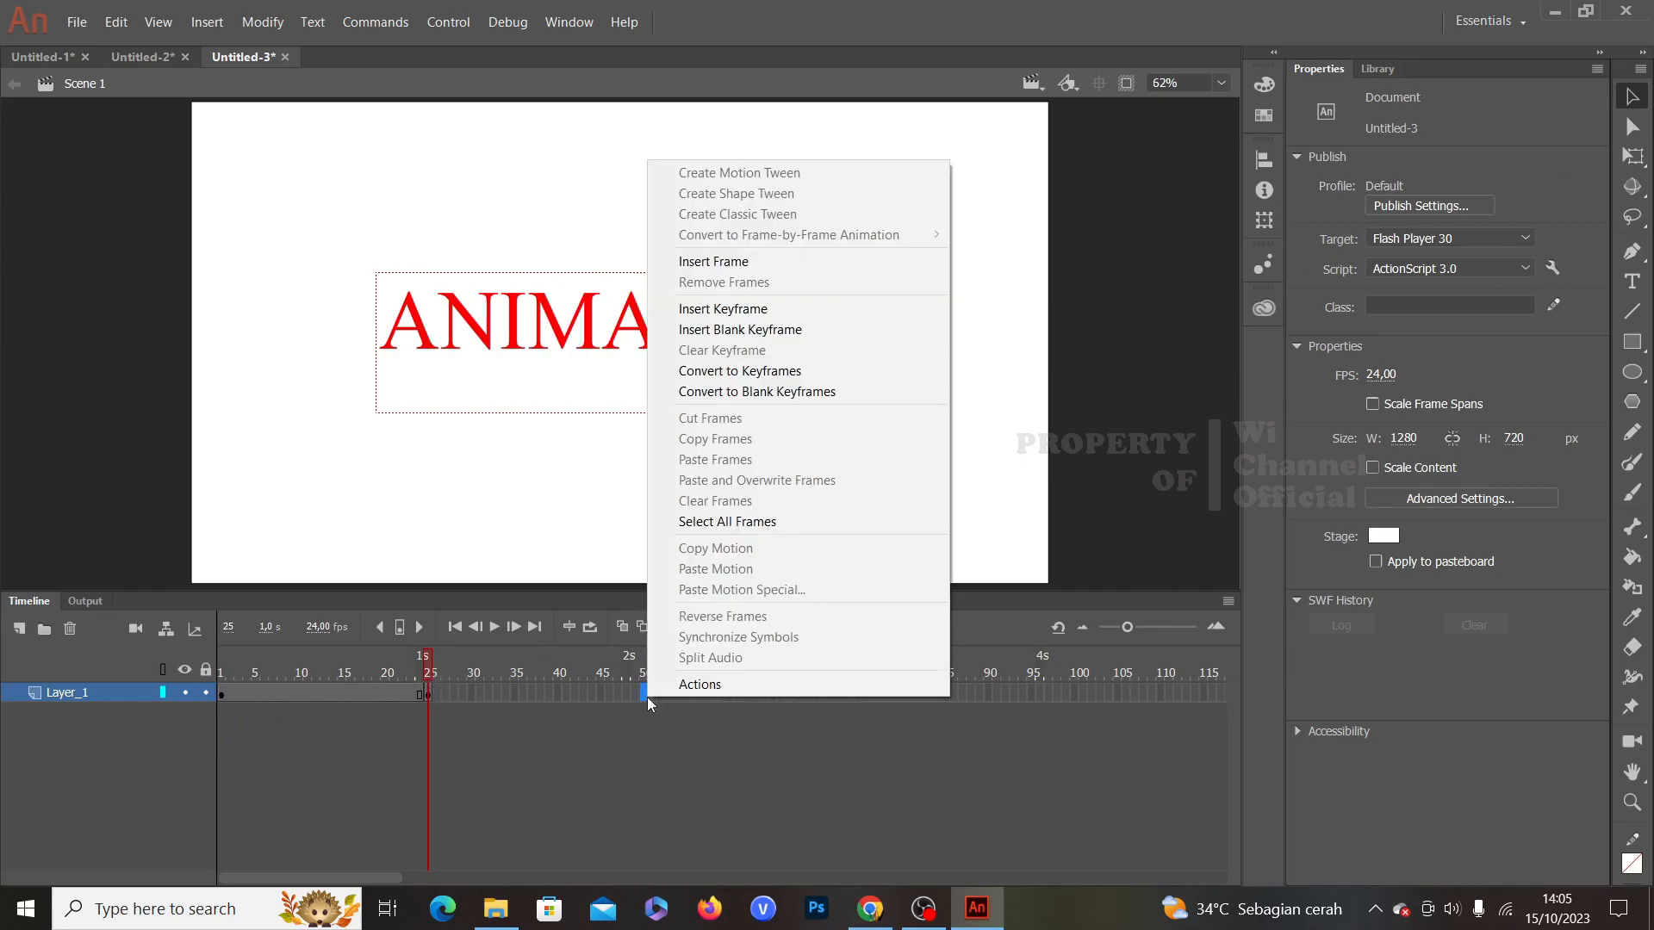
click(746, 312)
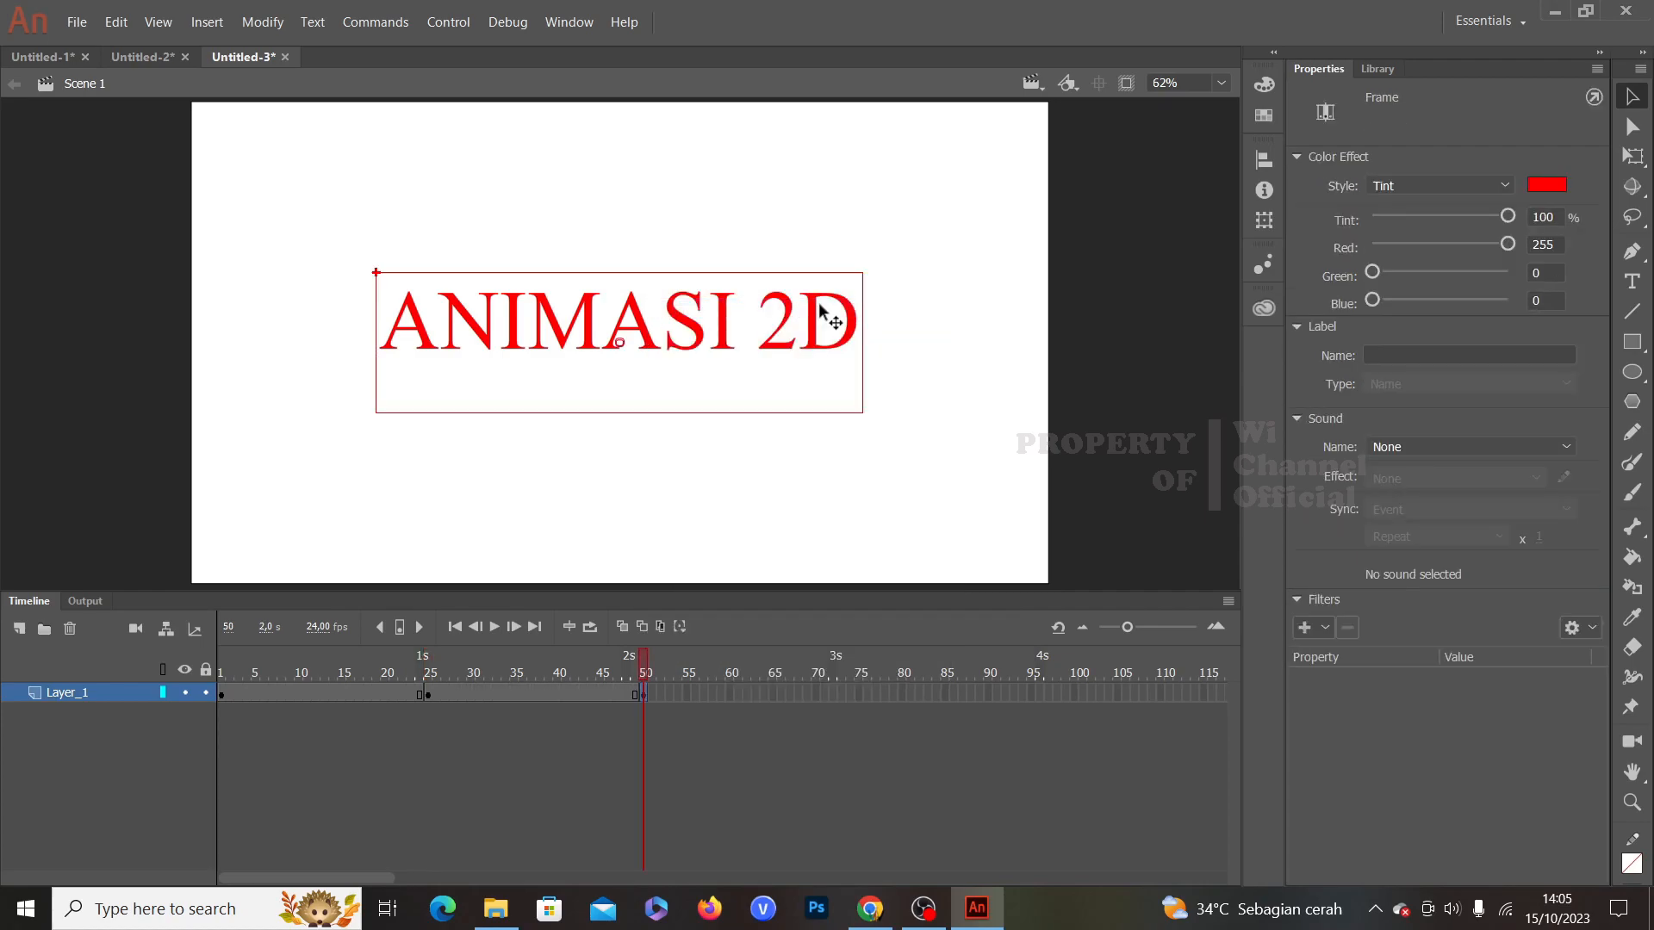
click(1547, 186)
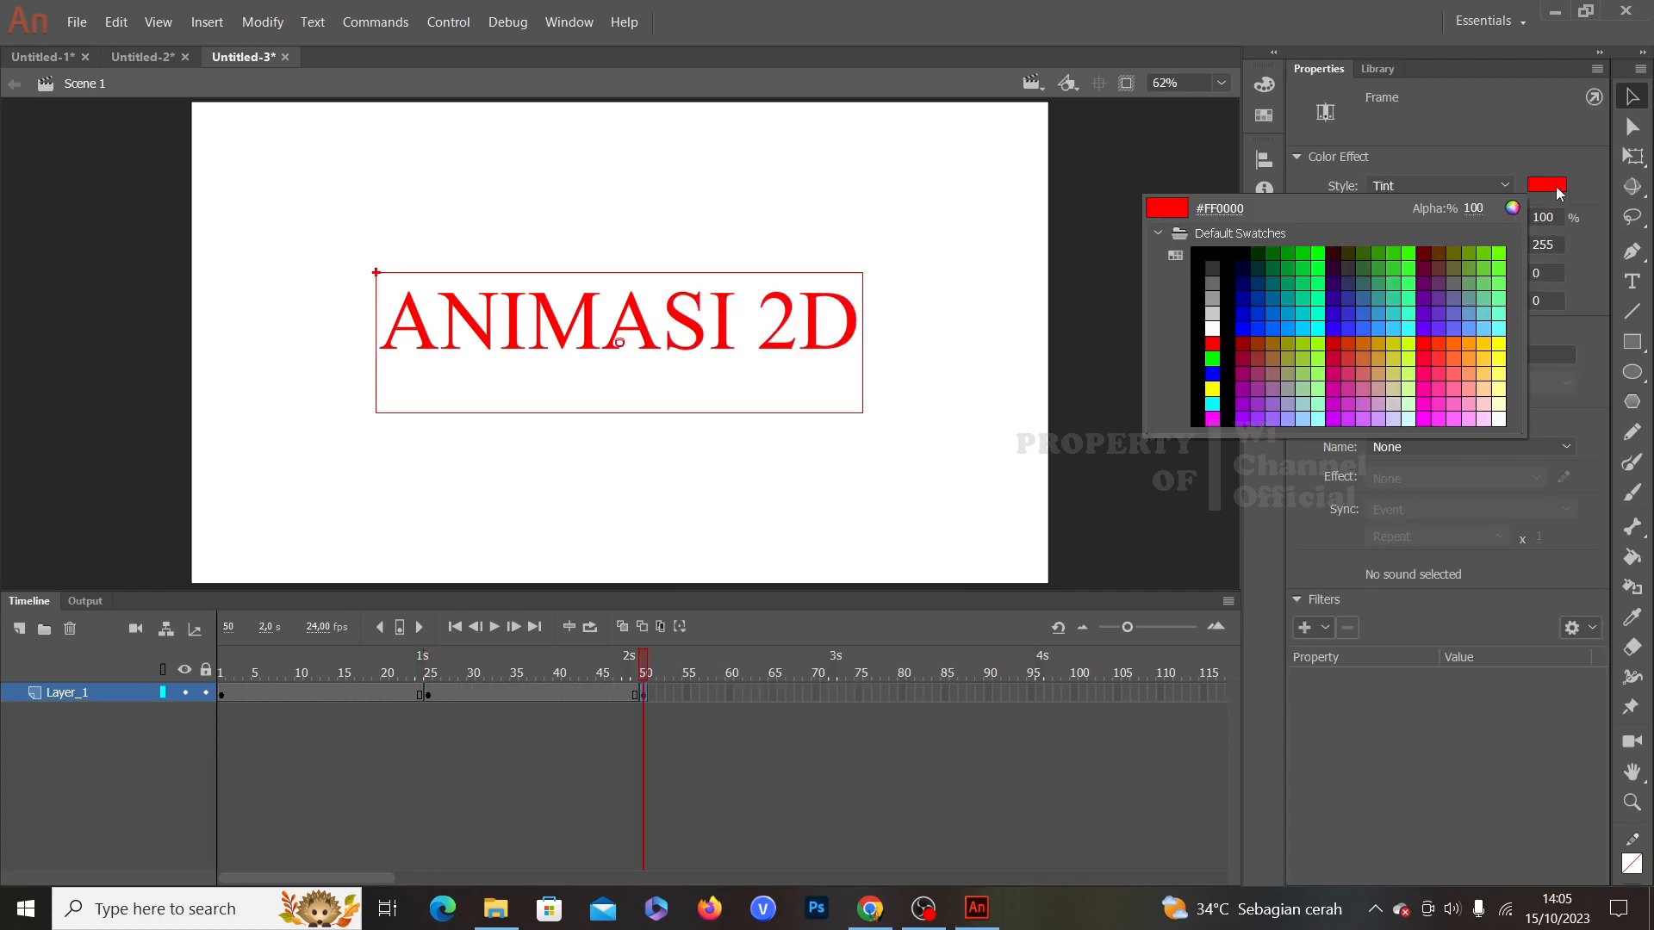
click(1228, 377)
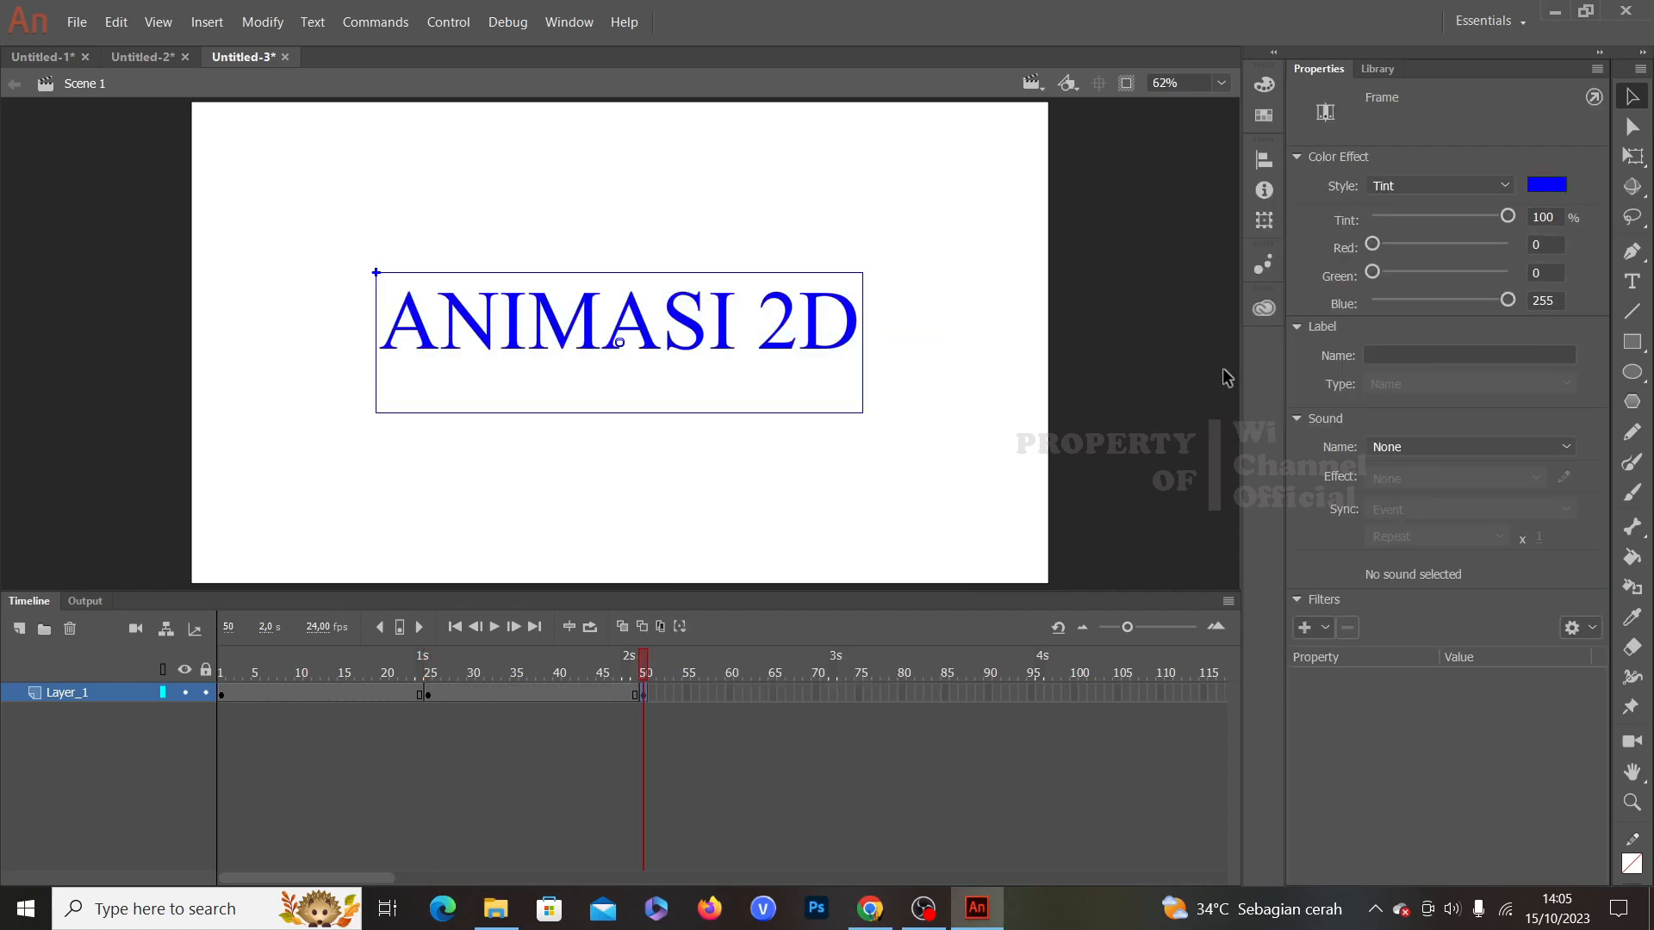
Step: Insert a keyframe at frame 75 of Layer_1 and change its tint color to magenta #CC00CC
click(653, 670)
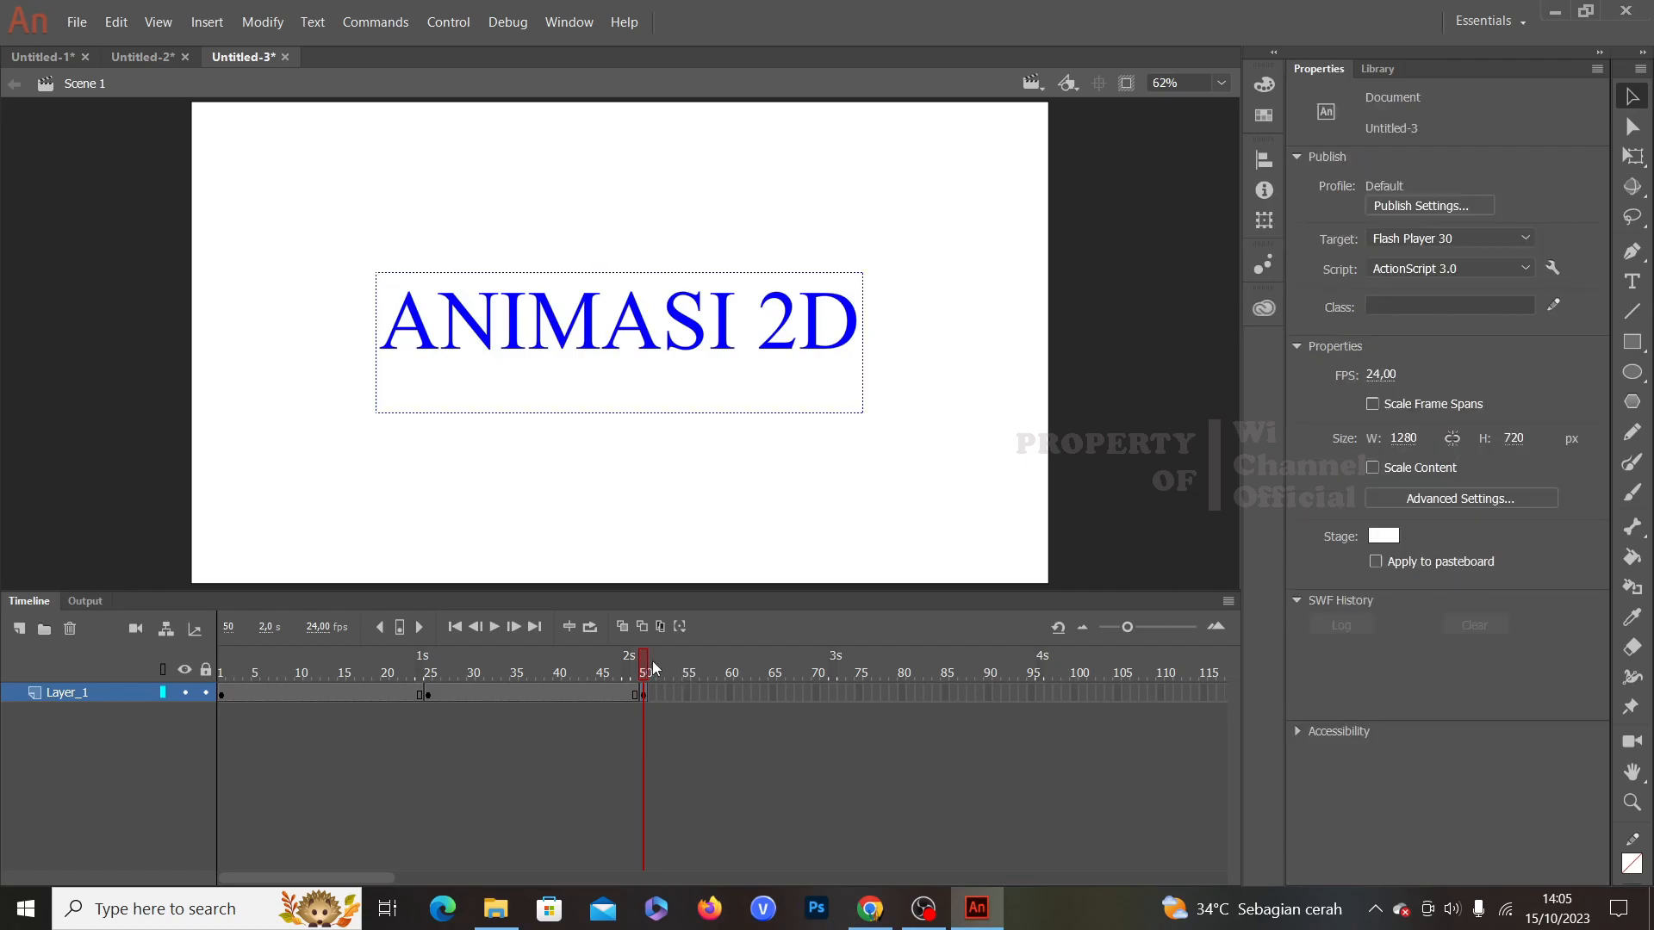
right_click(862, 699)
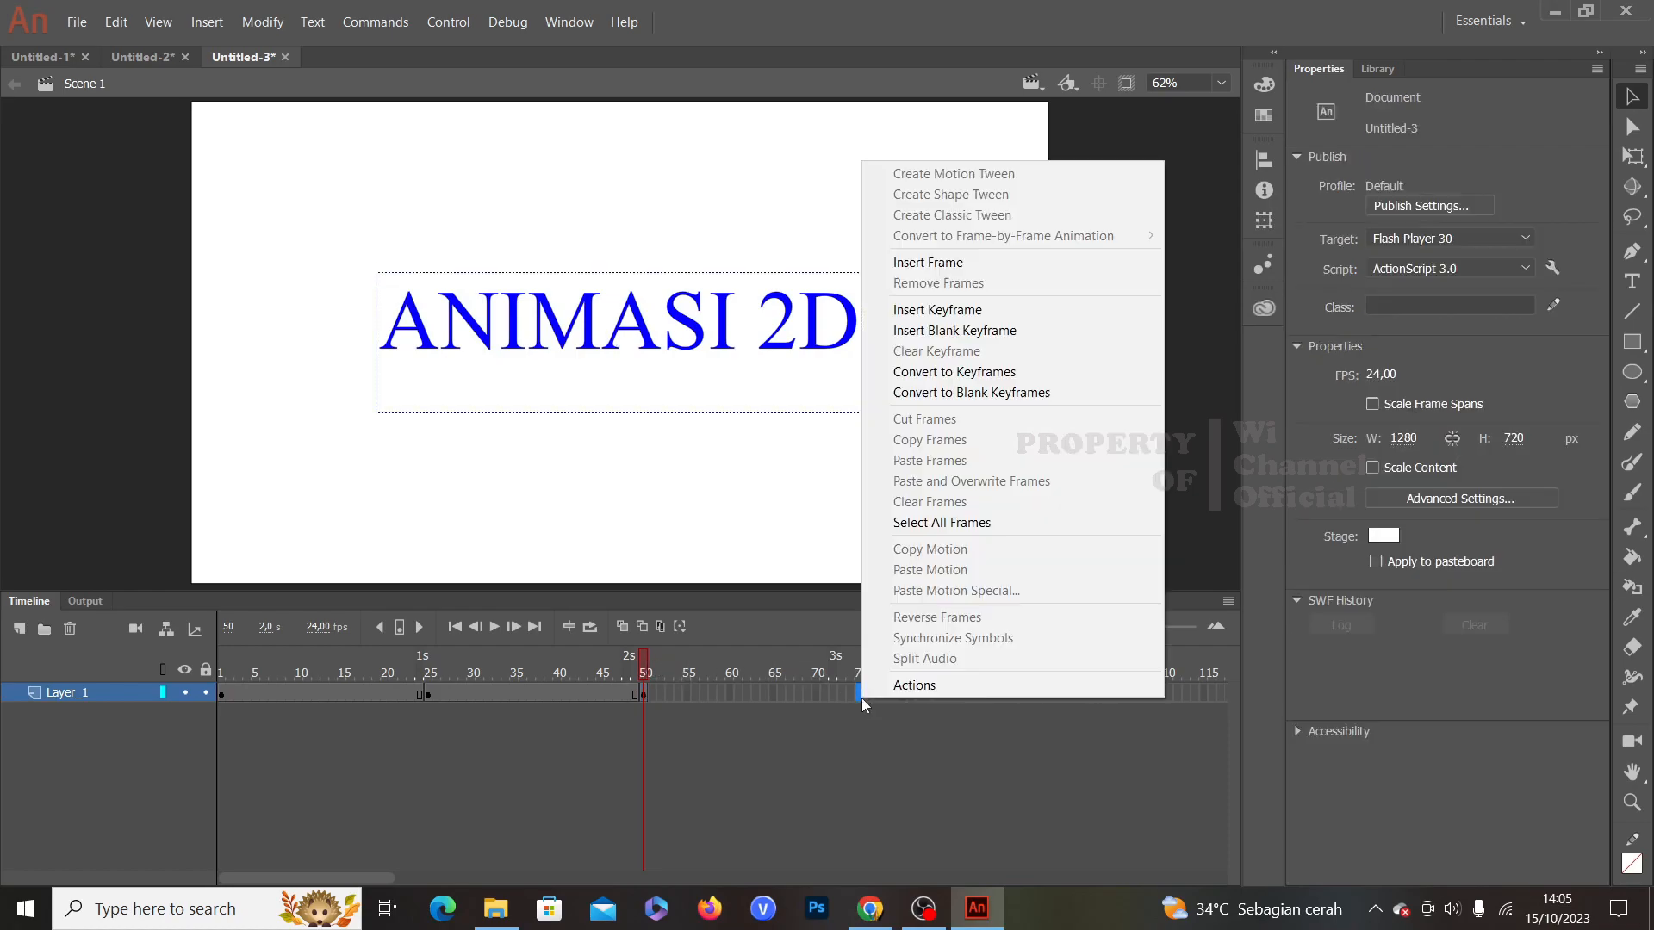
click(927, 313)
click(1545, 185)
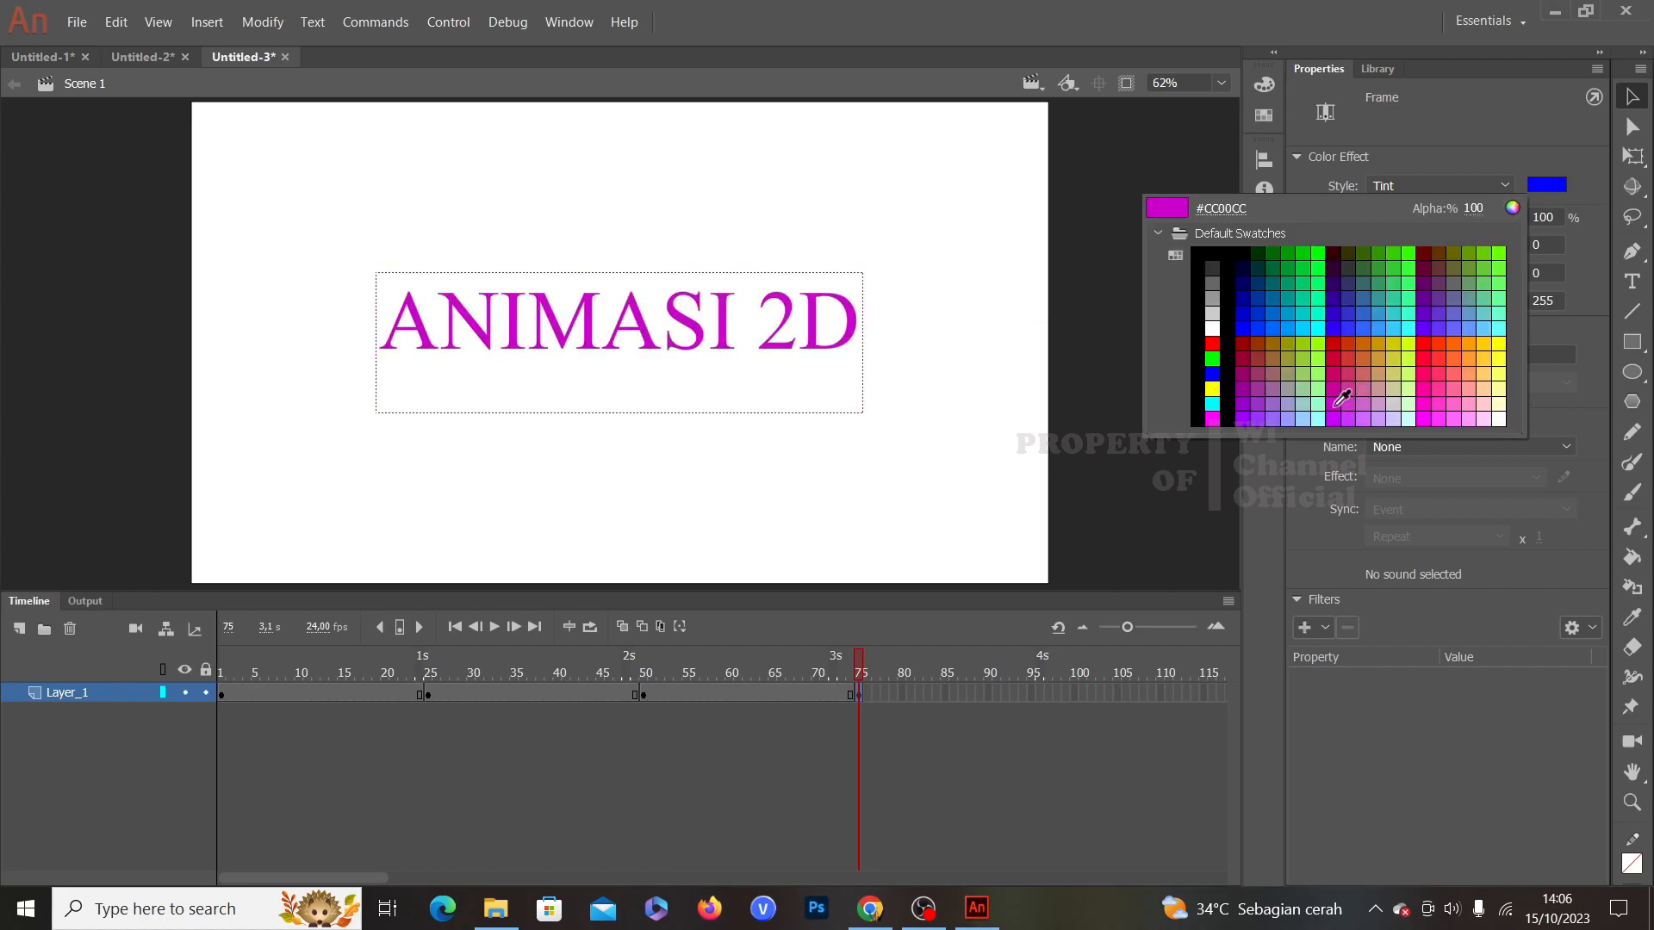
click(1336, 403)
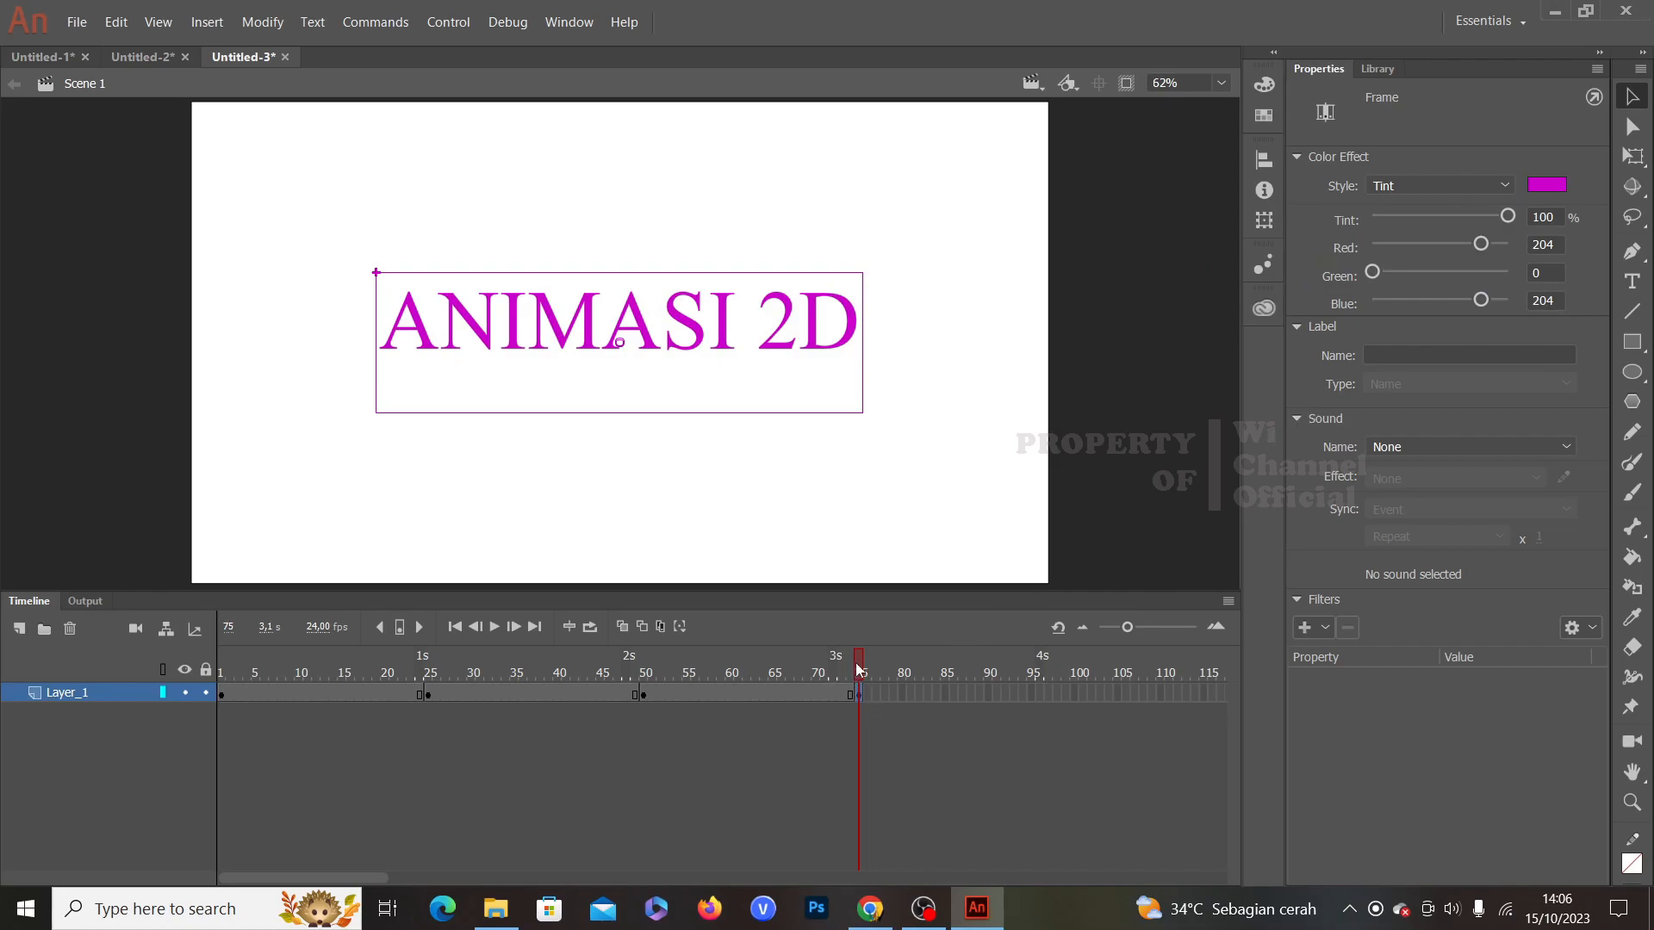
Step: Insert a keyframe at frame 100 of Layer_1 and change its tint color to dark green (0, 102, 0)
right_click(1077, 696)
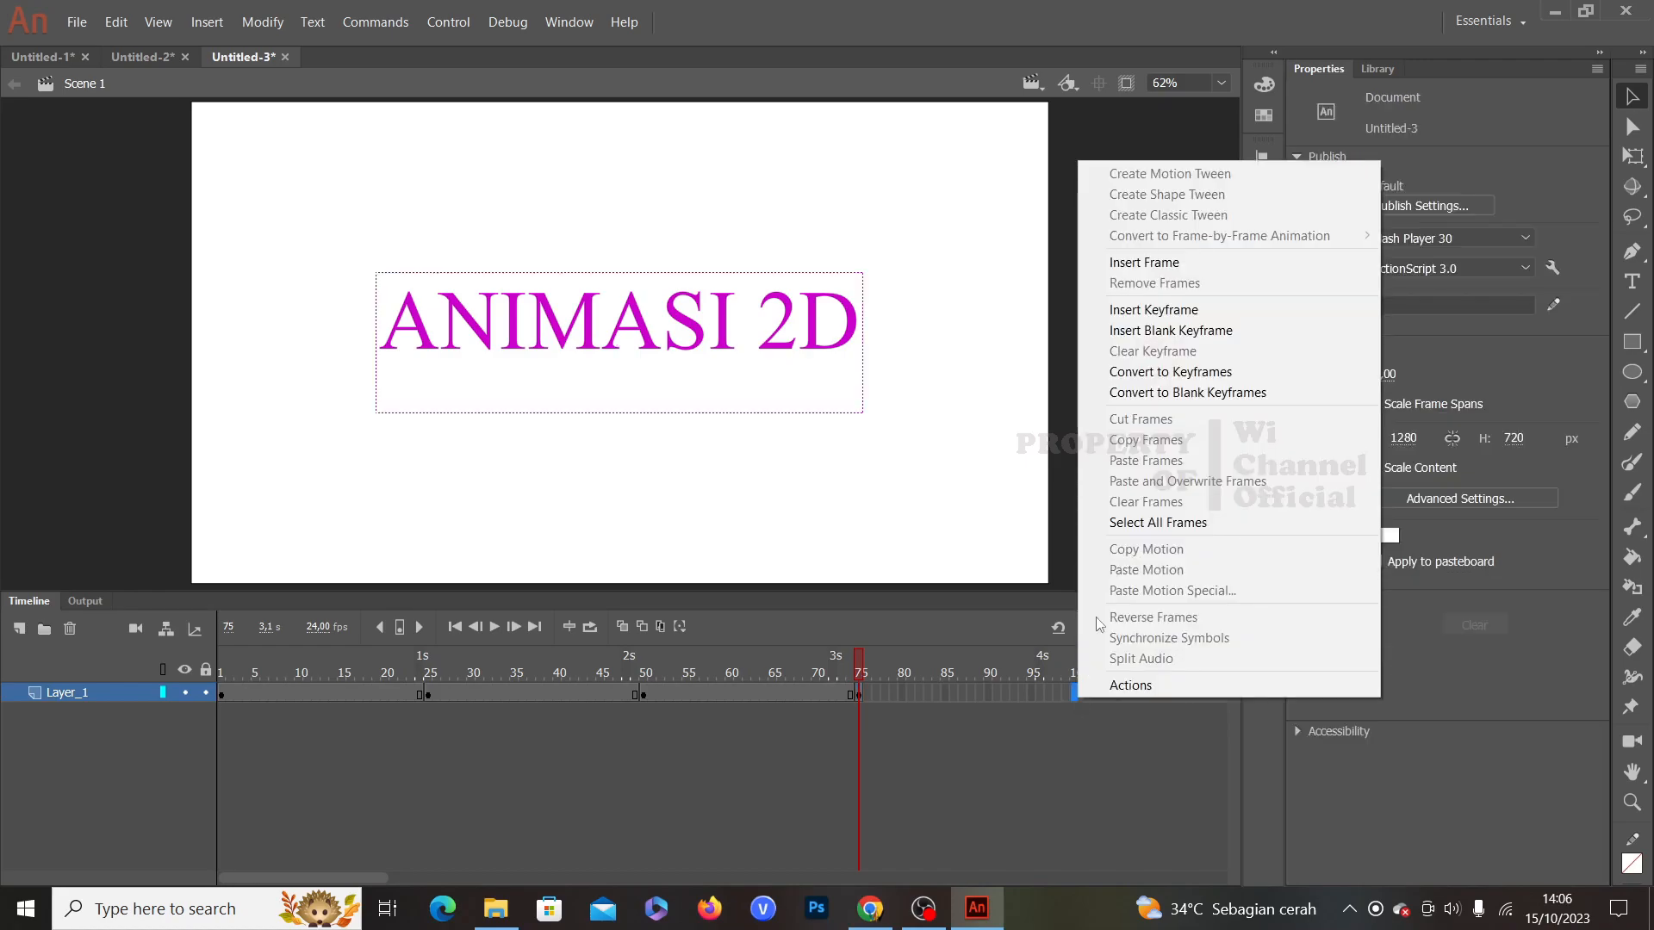
click(1142, 312)
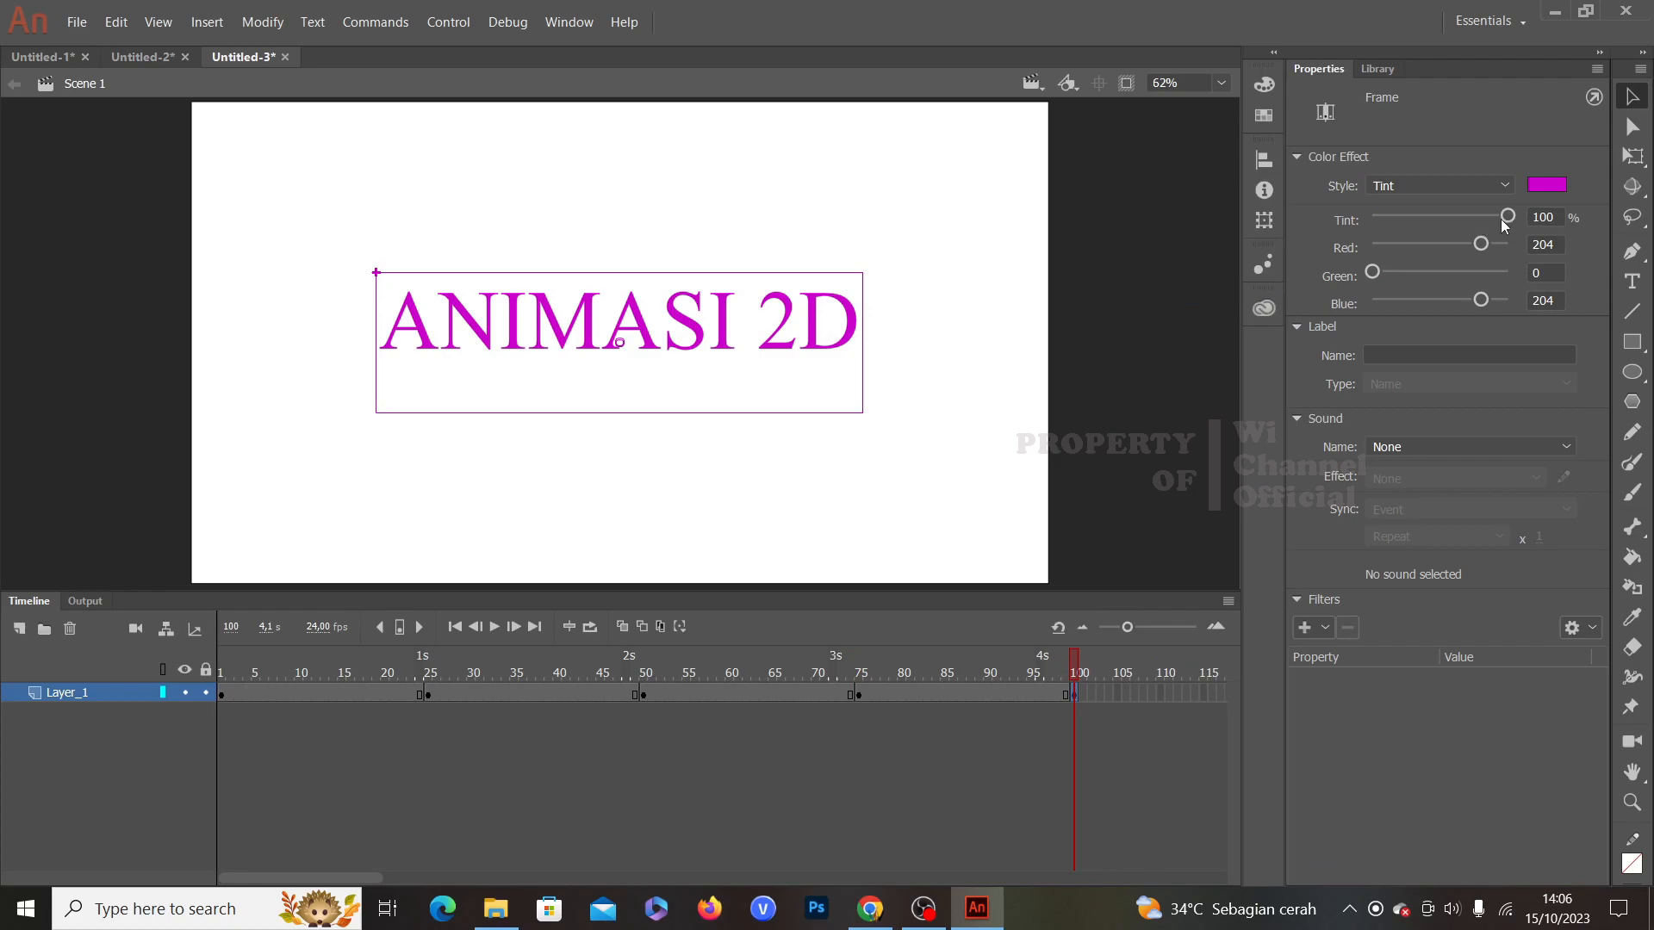
click(1542, 186)
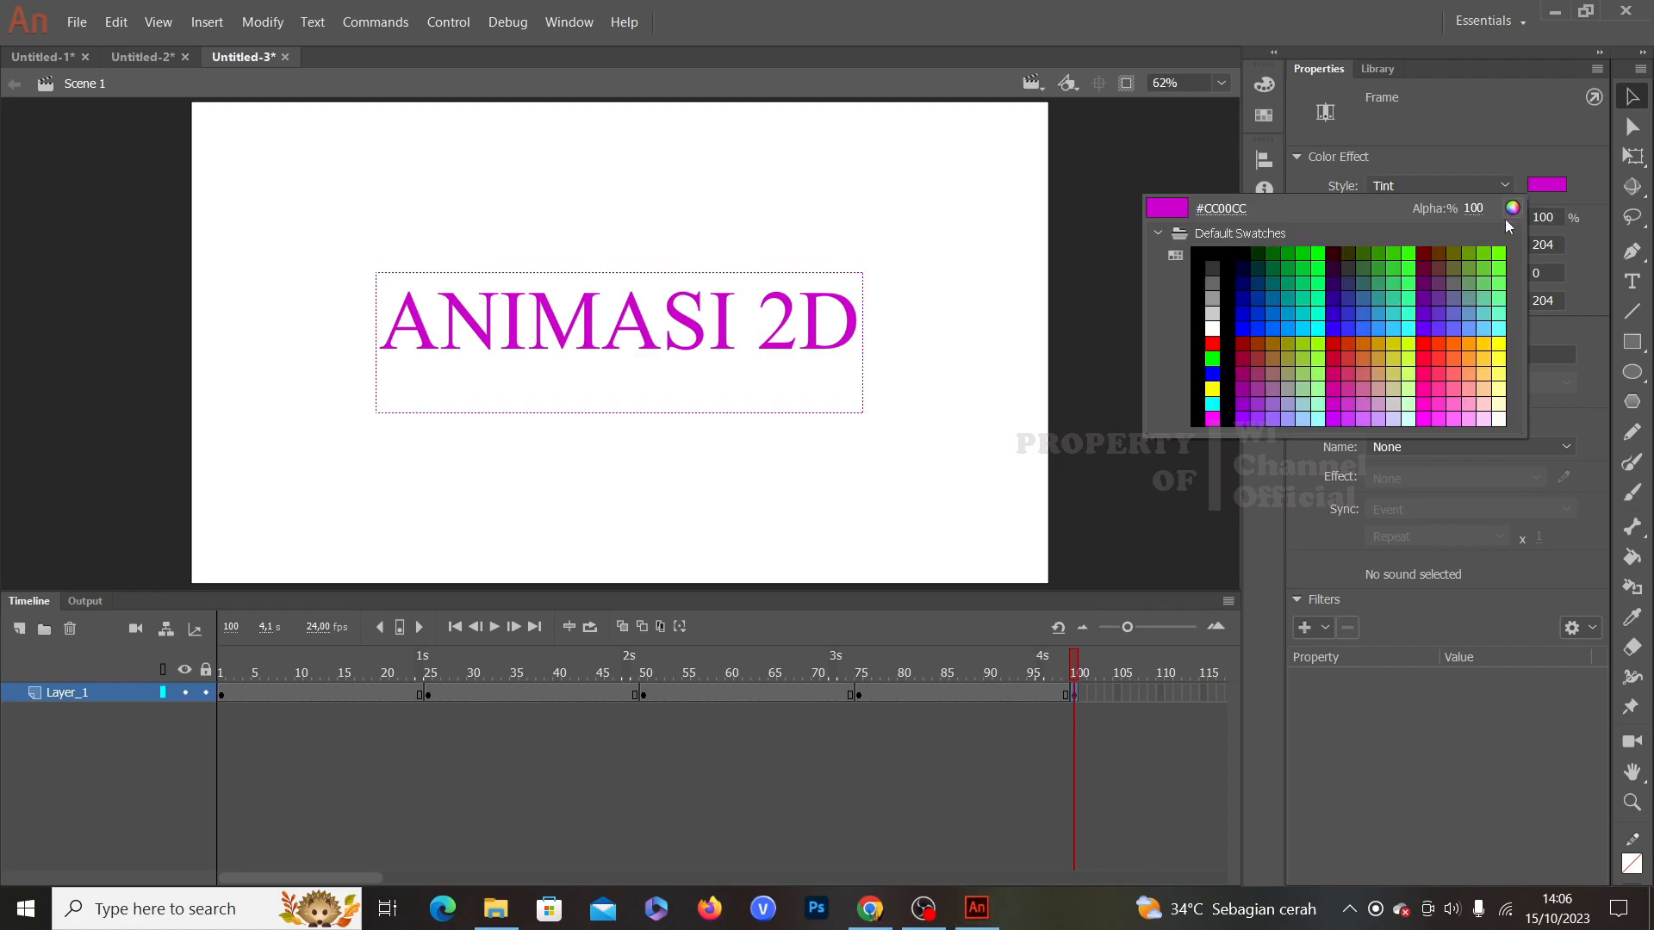
click(1281, 249)
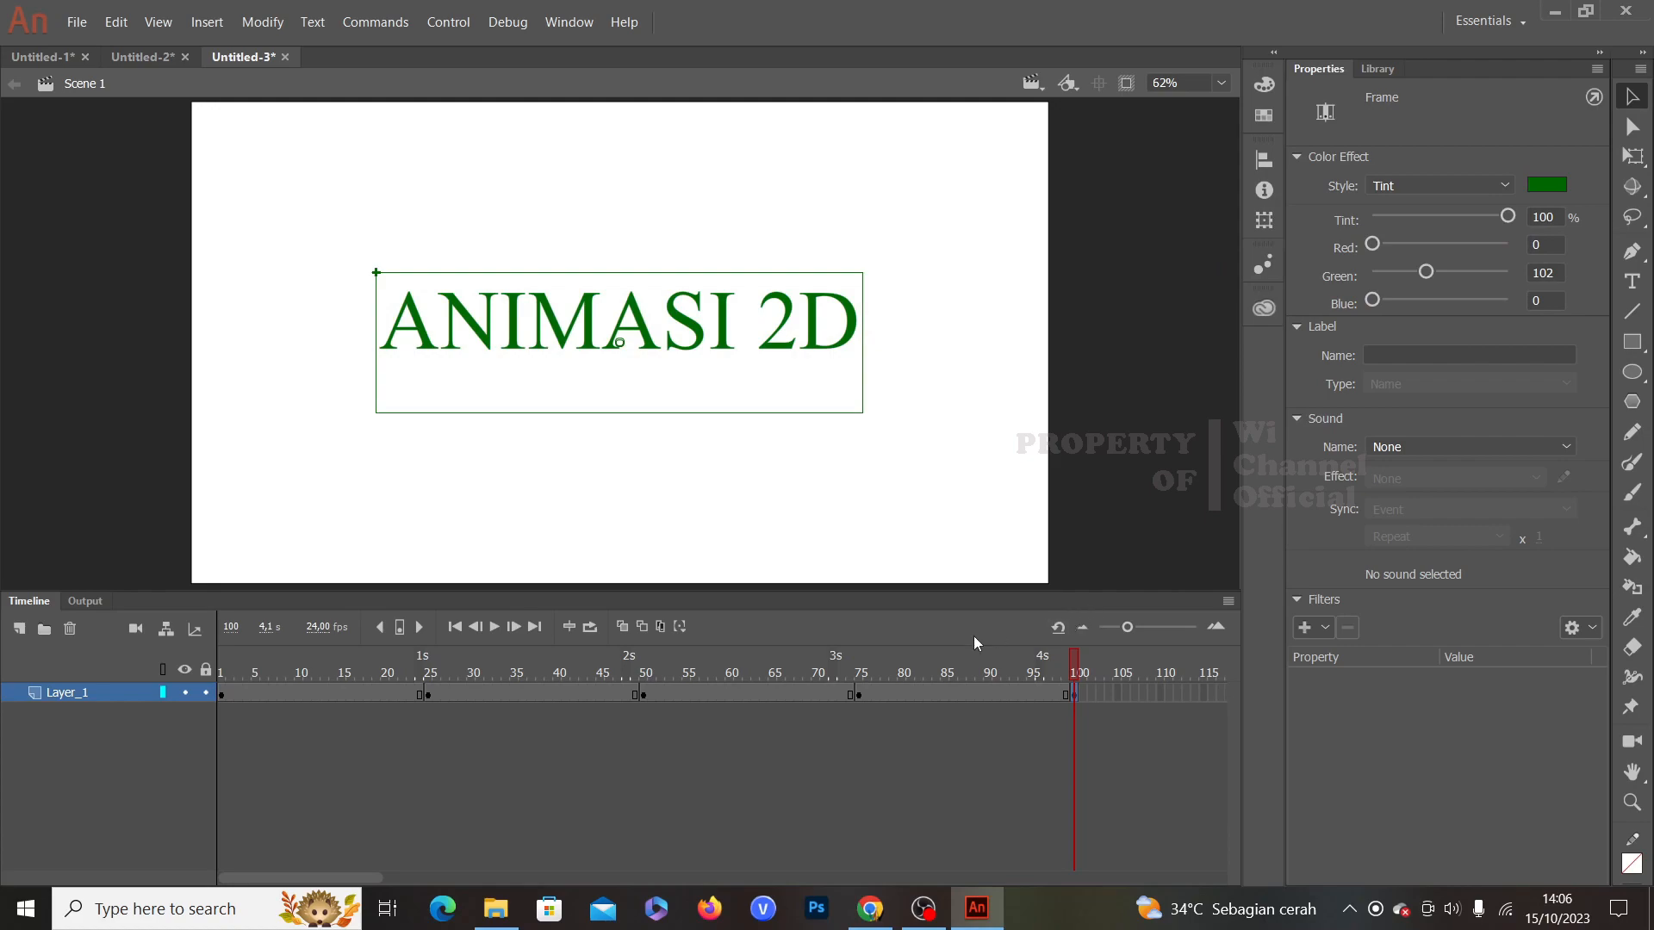
Step: Review the text color at keyframes 1, 25, 50, 75 and 100, and return the playhead to frame 1
click(223, 698)
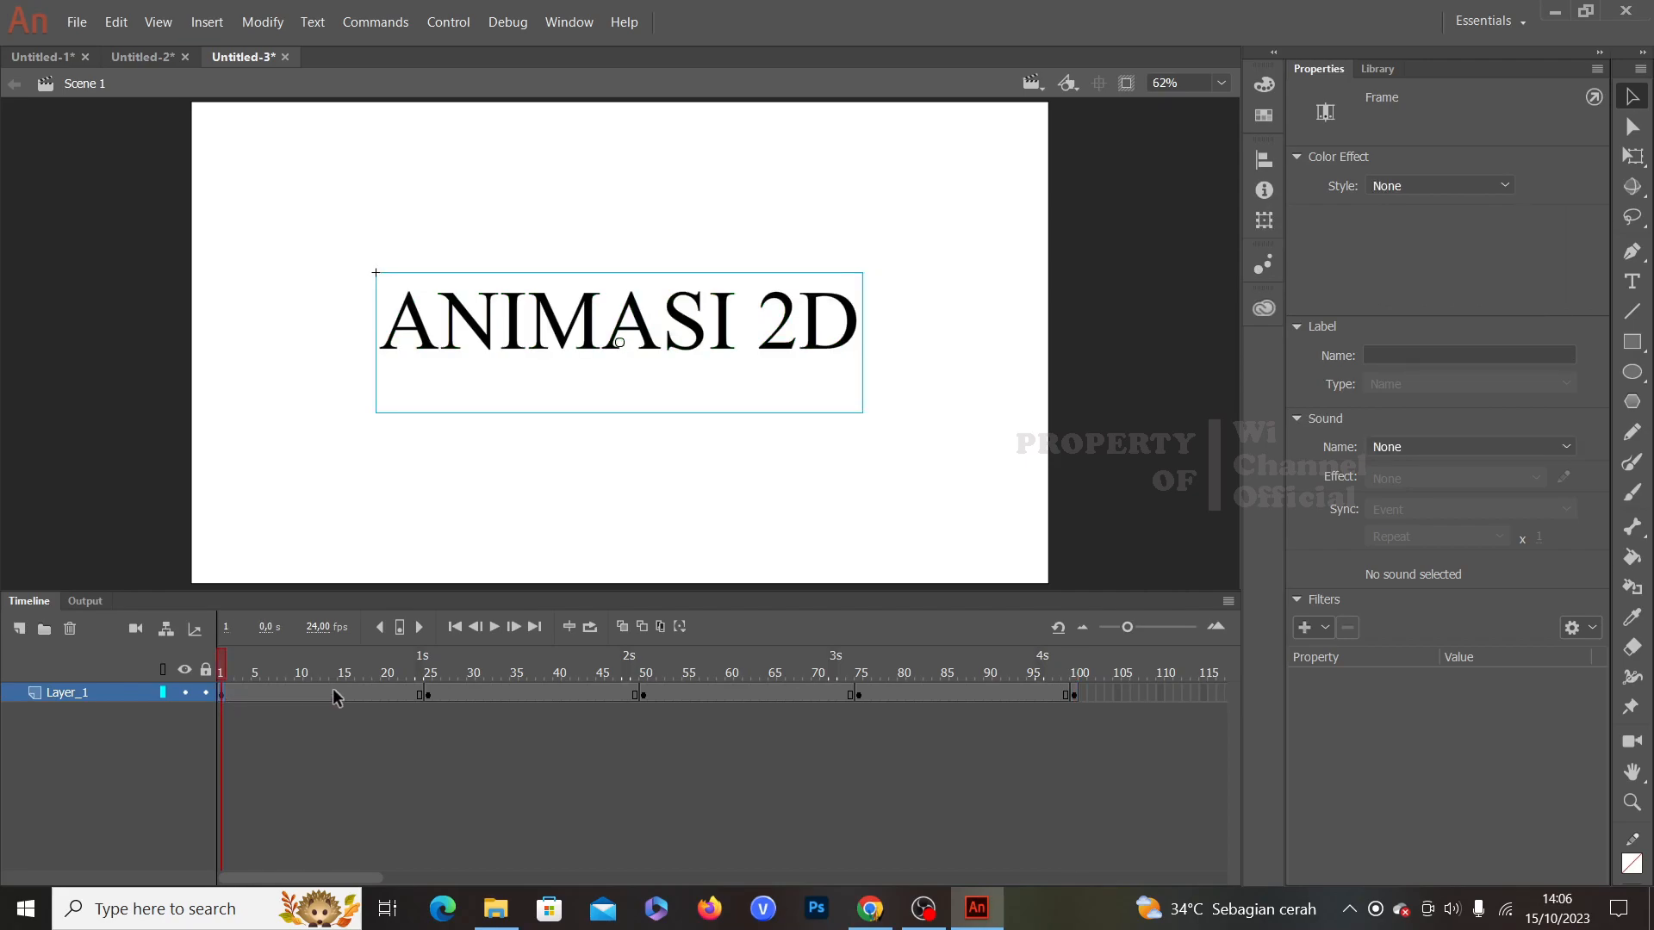
click(428, 695)
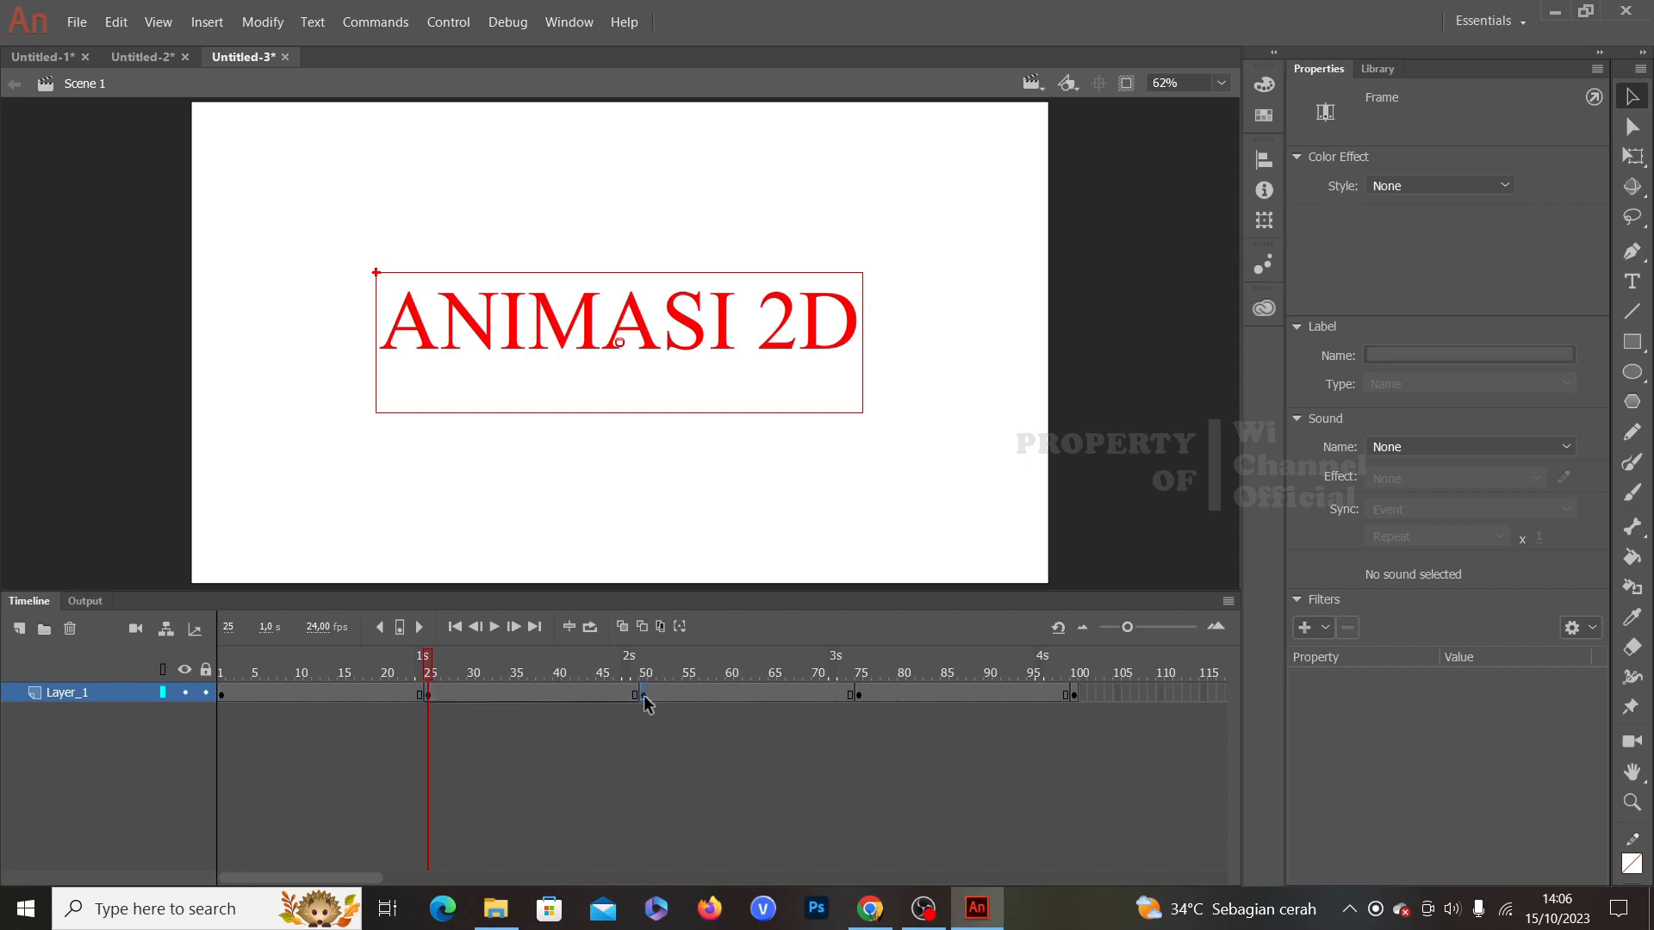
click(645, 695)
click(862, 694)
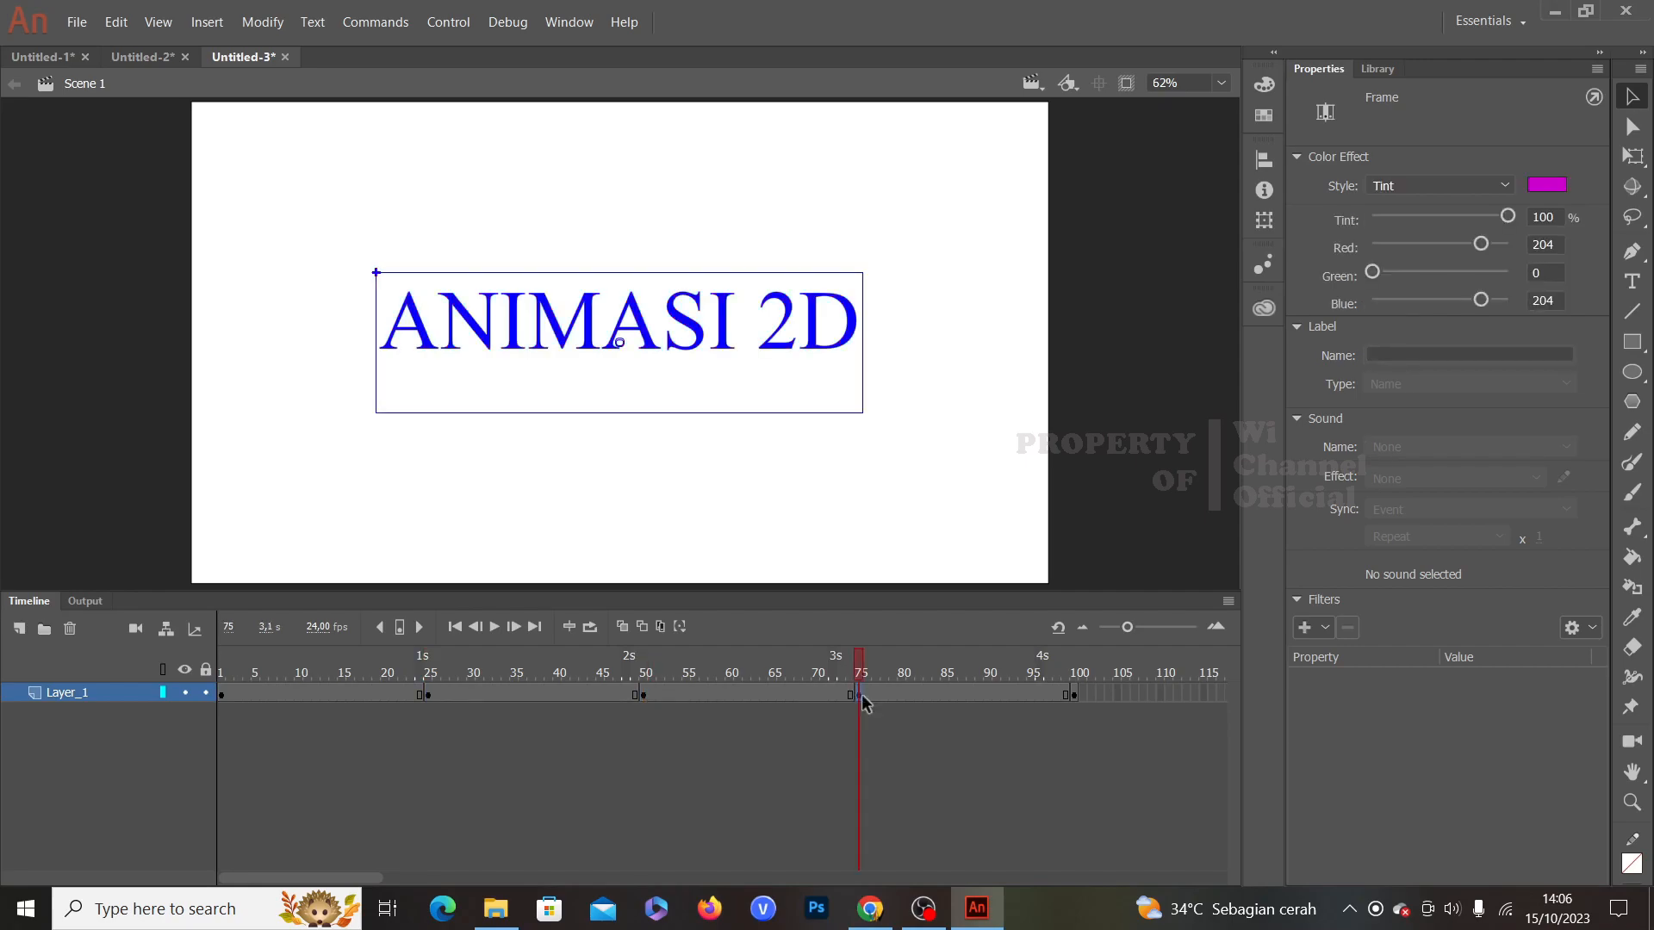
click(1073, 694)
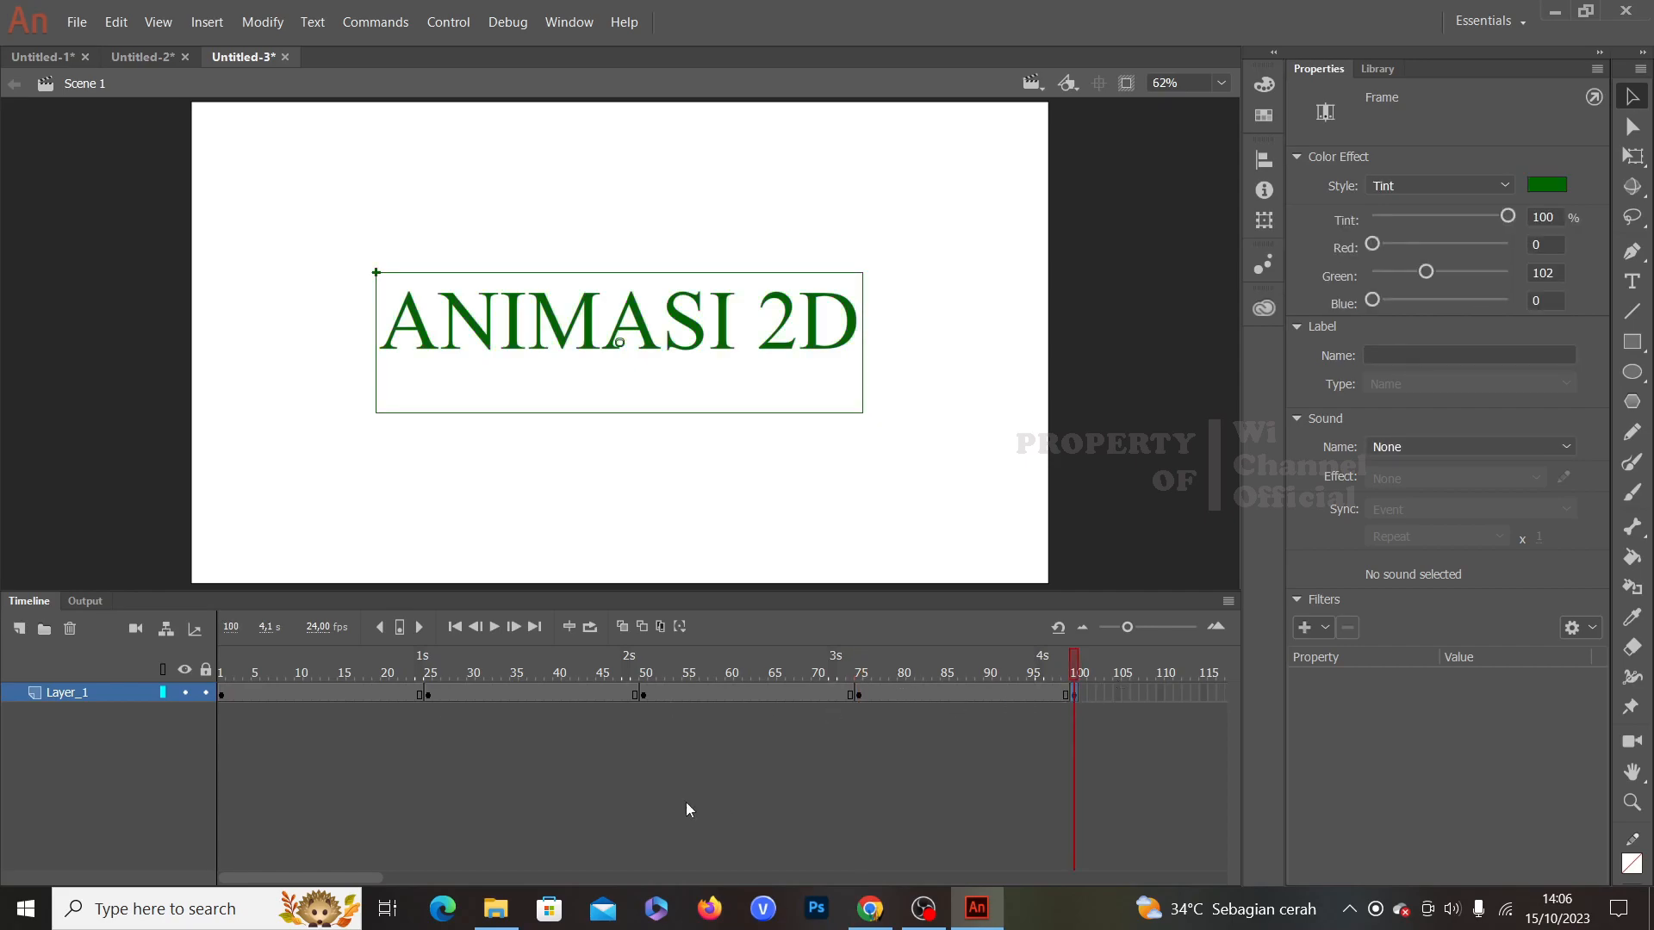
drag(1073, 666, 221, 673)
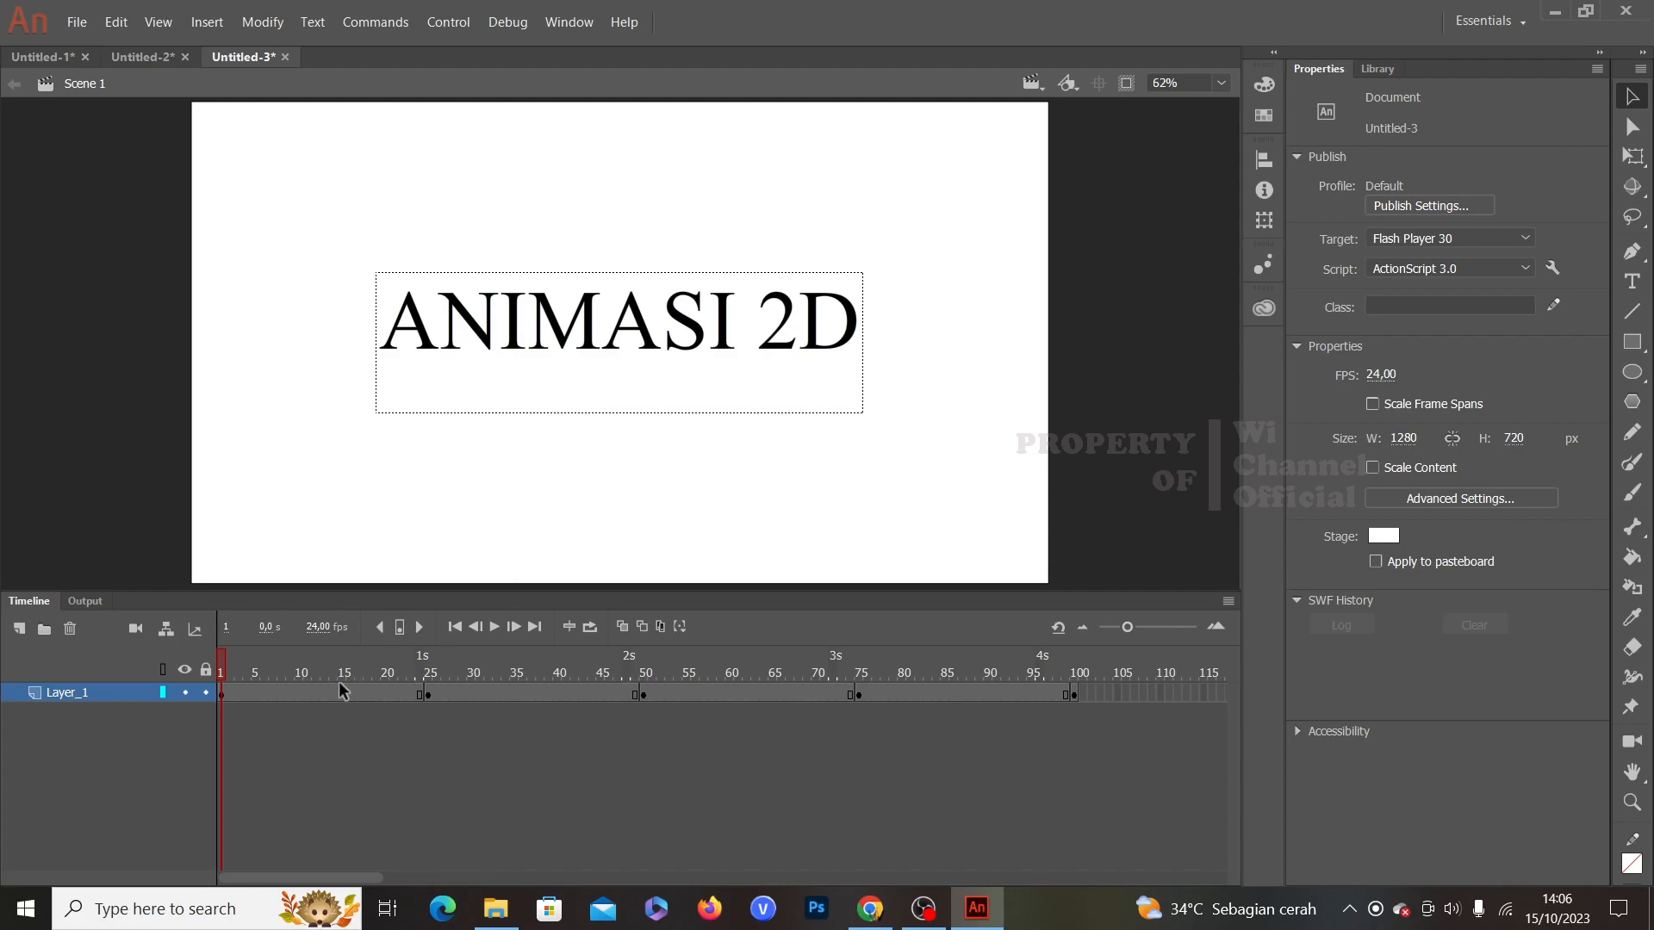
Step: Create a classic tween across all frames of Layer_1
click(104, 697)
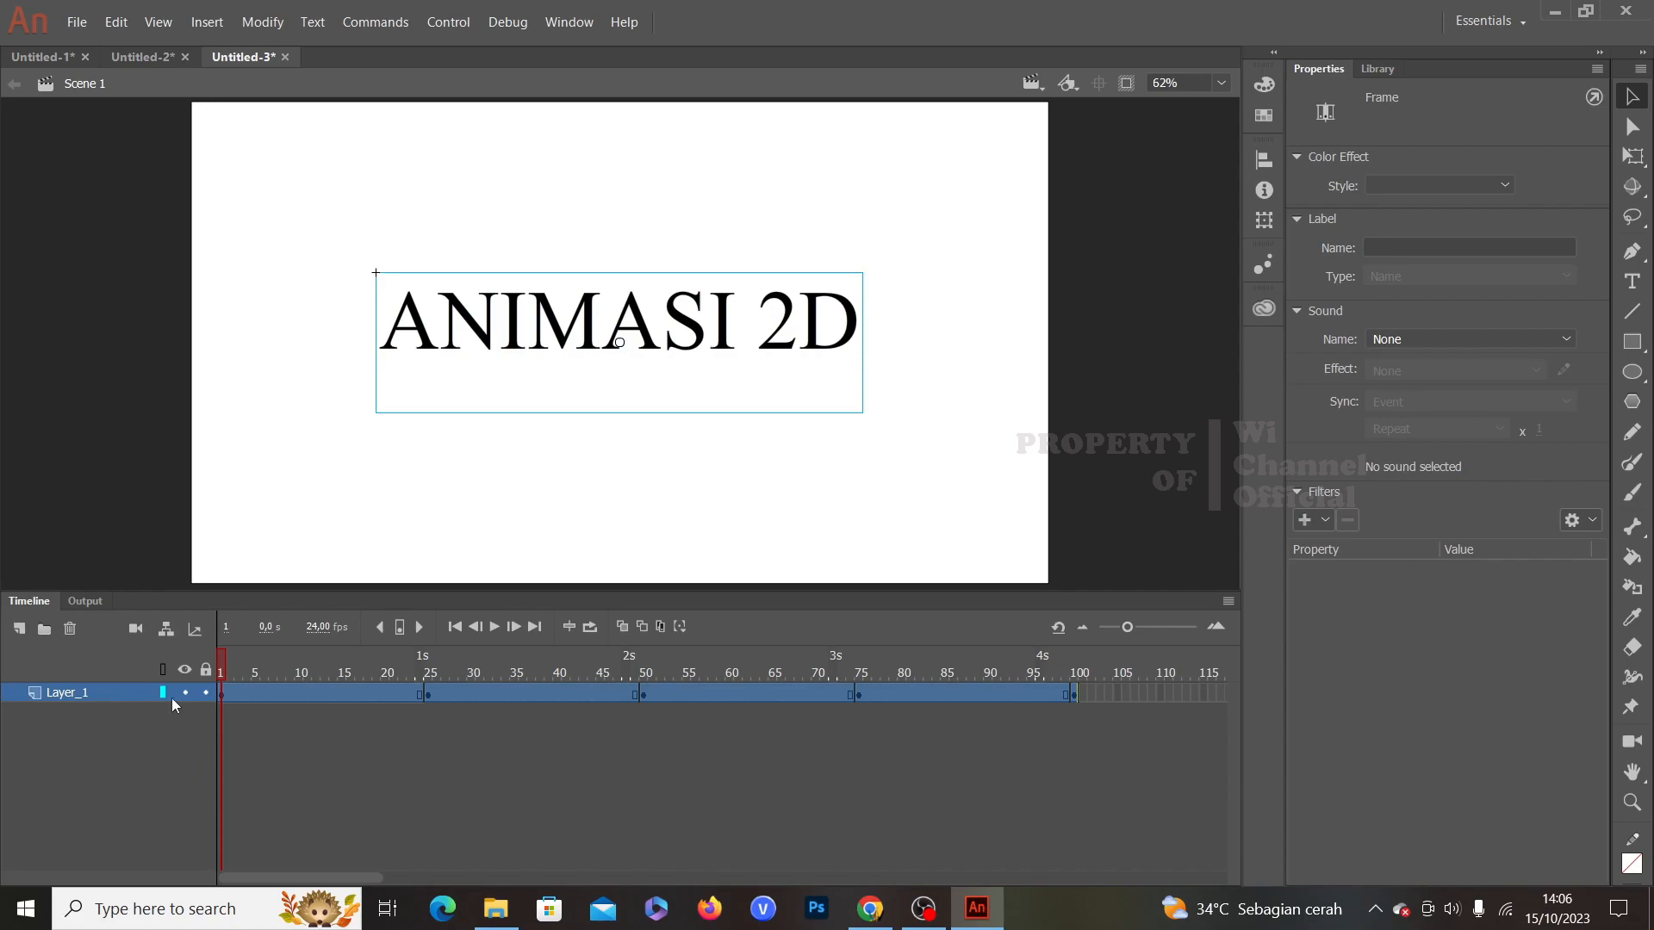
right_click(329, 695)
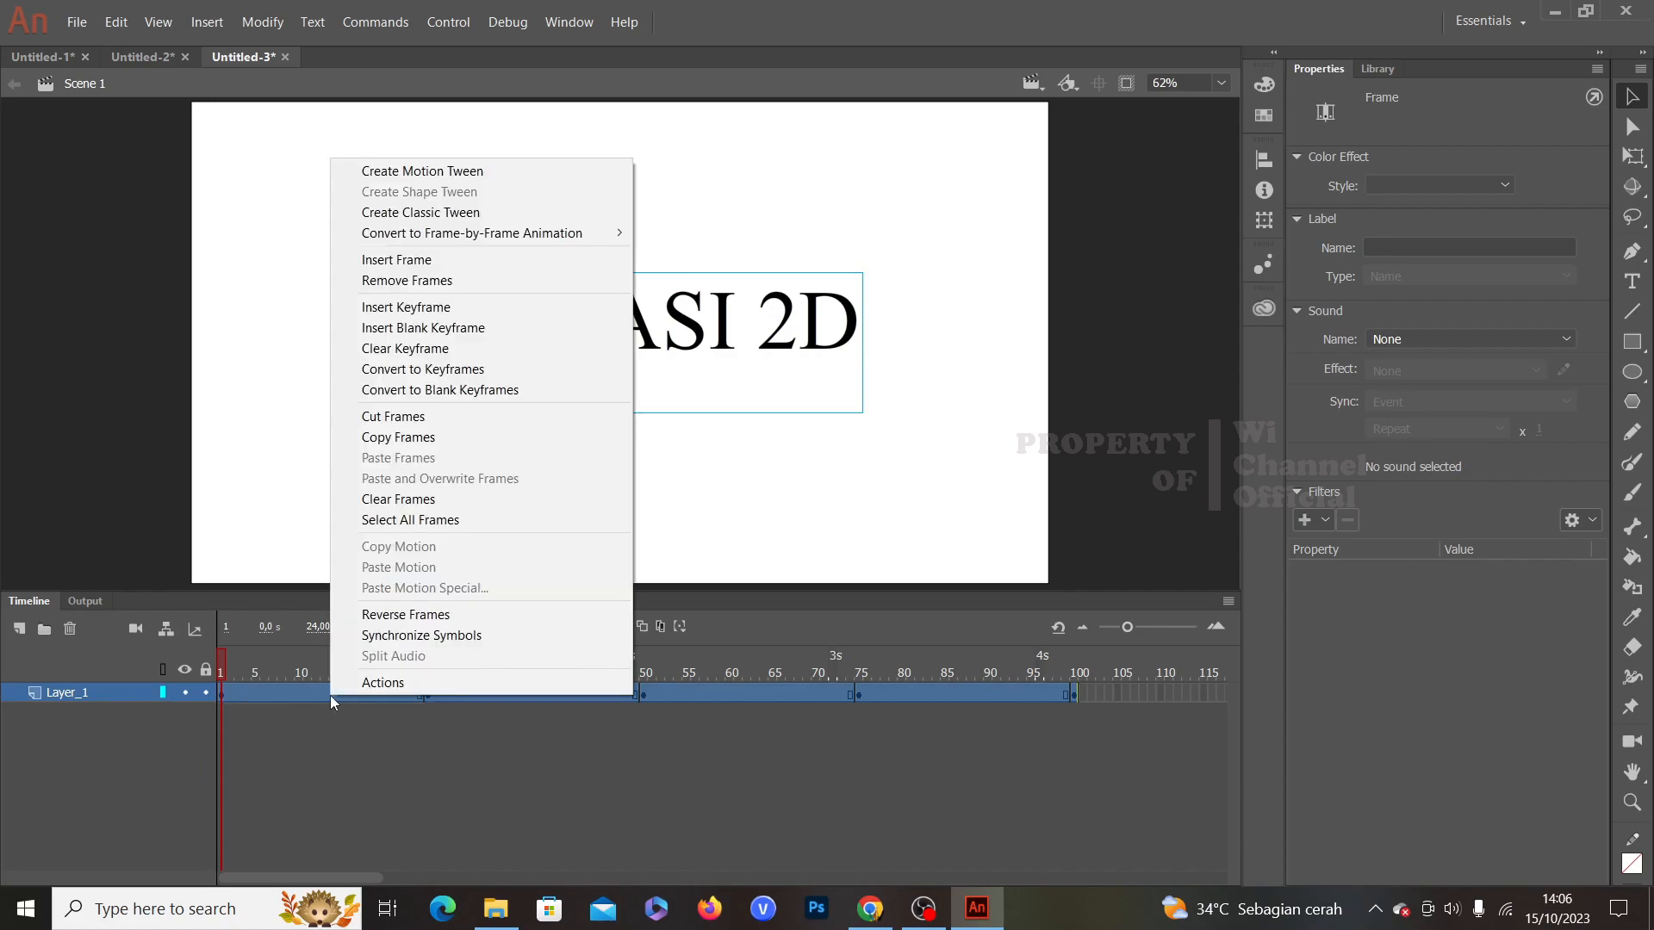
click(412, 213)
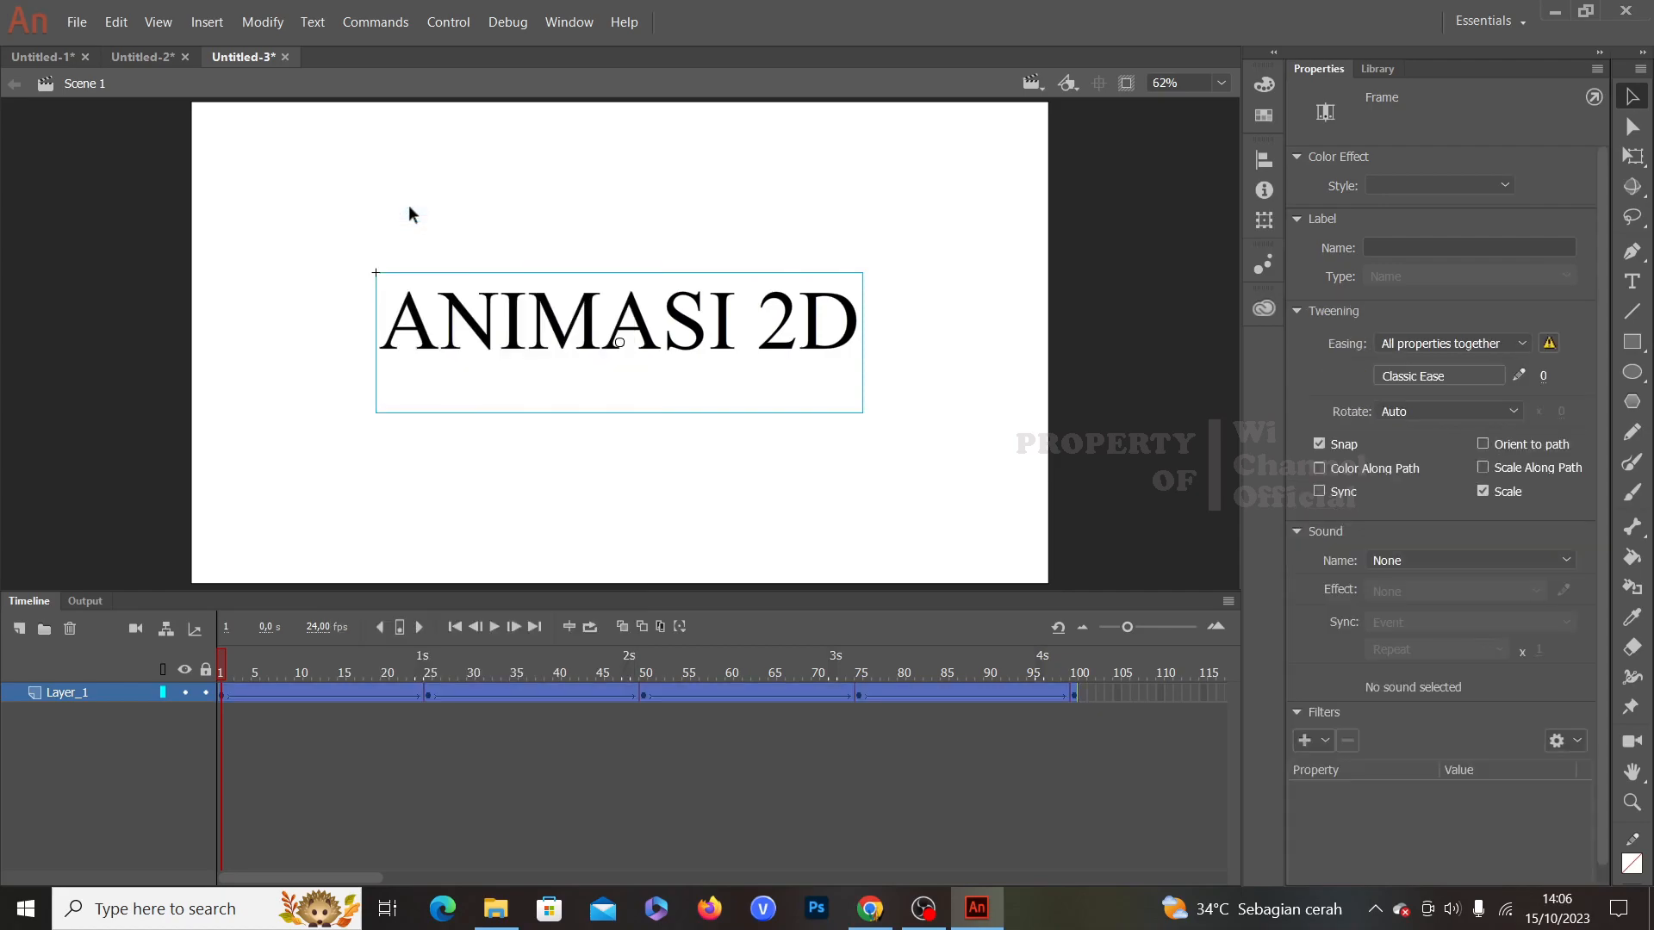
Step: Play the color animation from frame 1, test the movie in the preview player, and close the preview
click(219, 672)
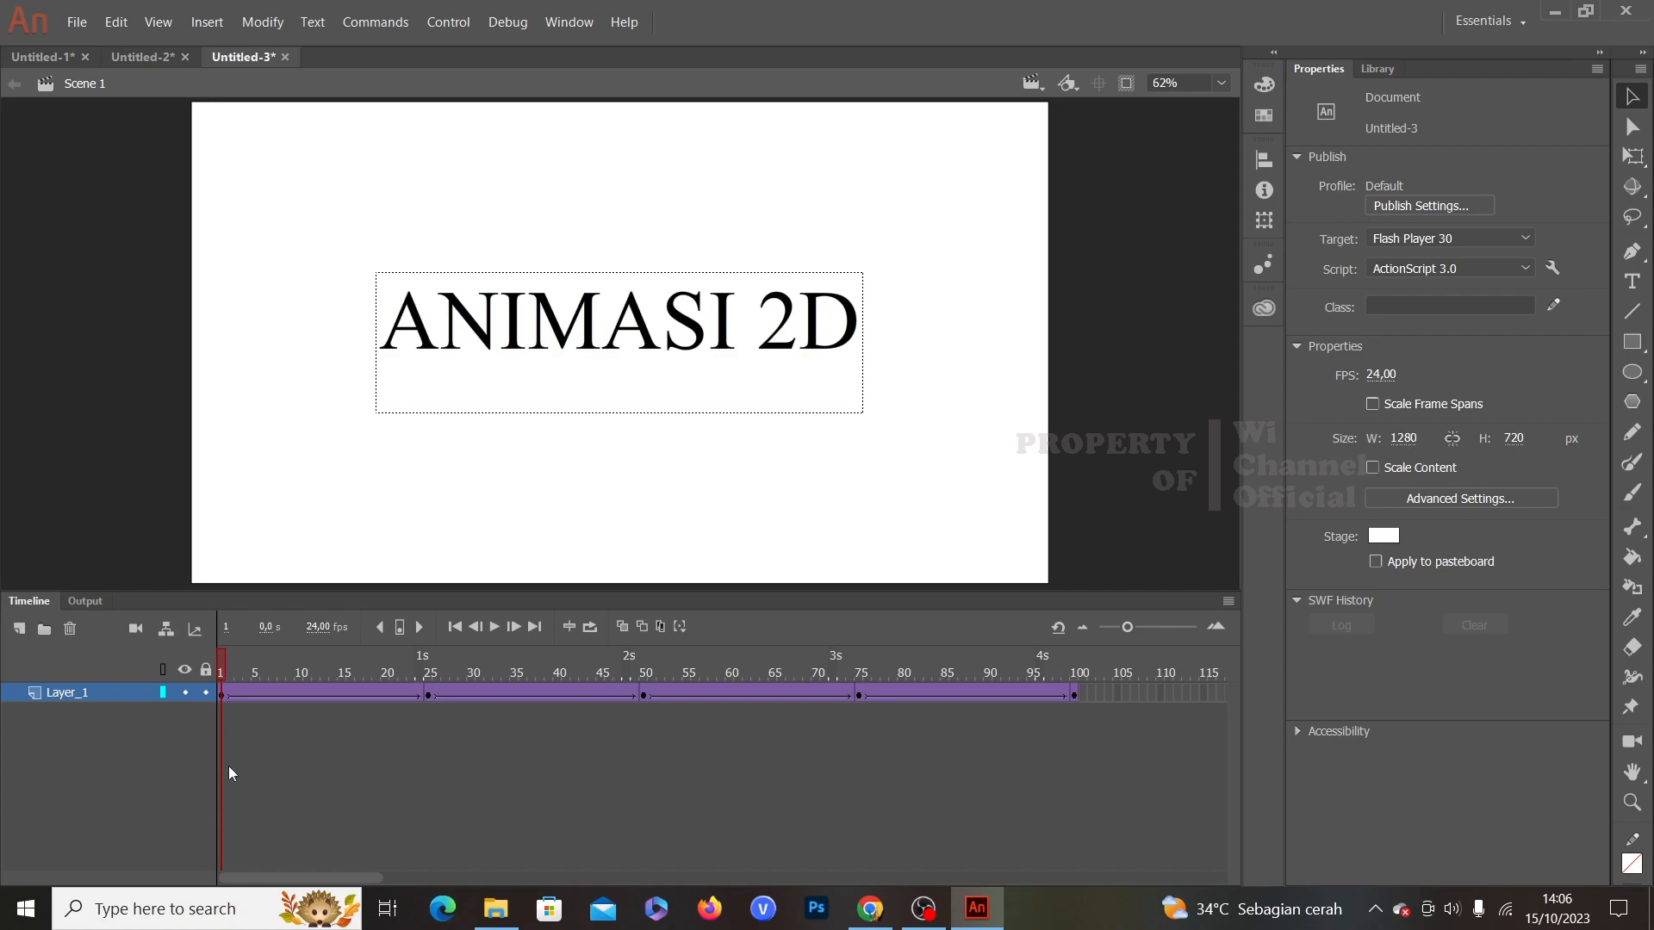
key(Return)
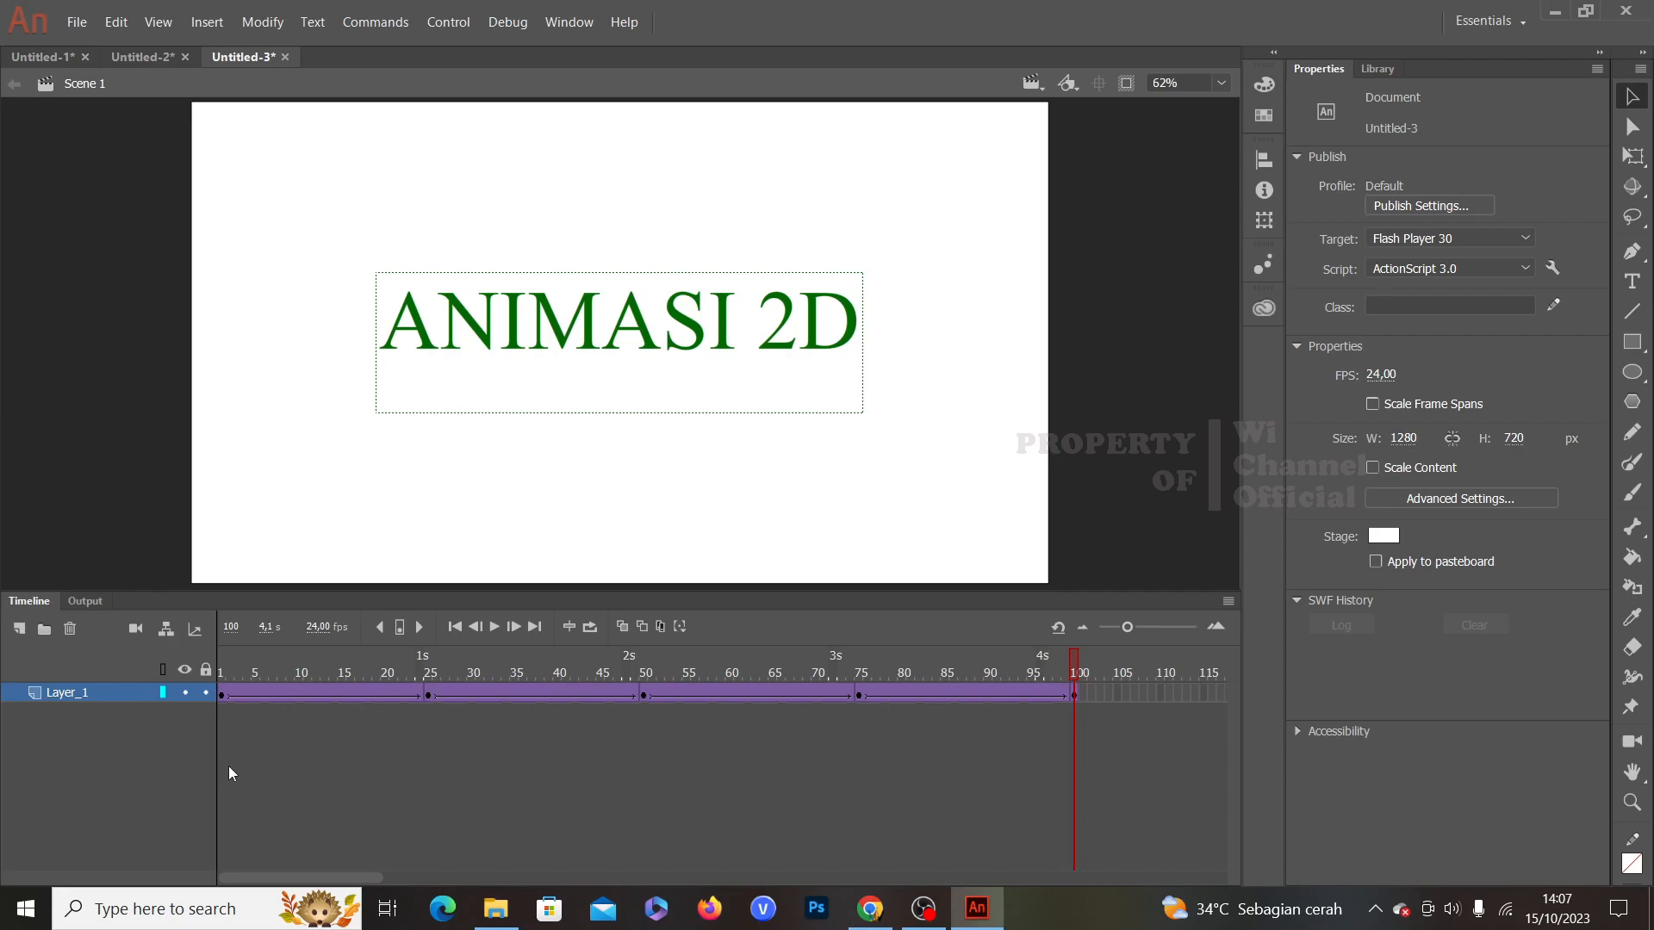
key(ctrl+Return)
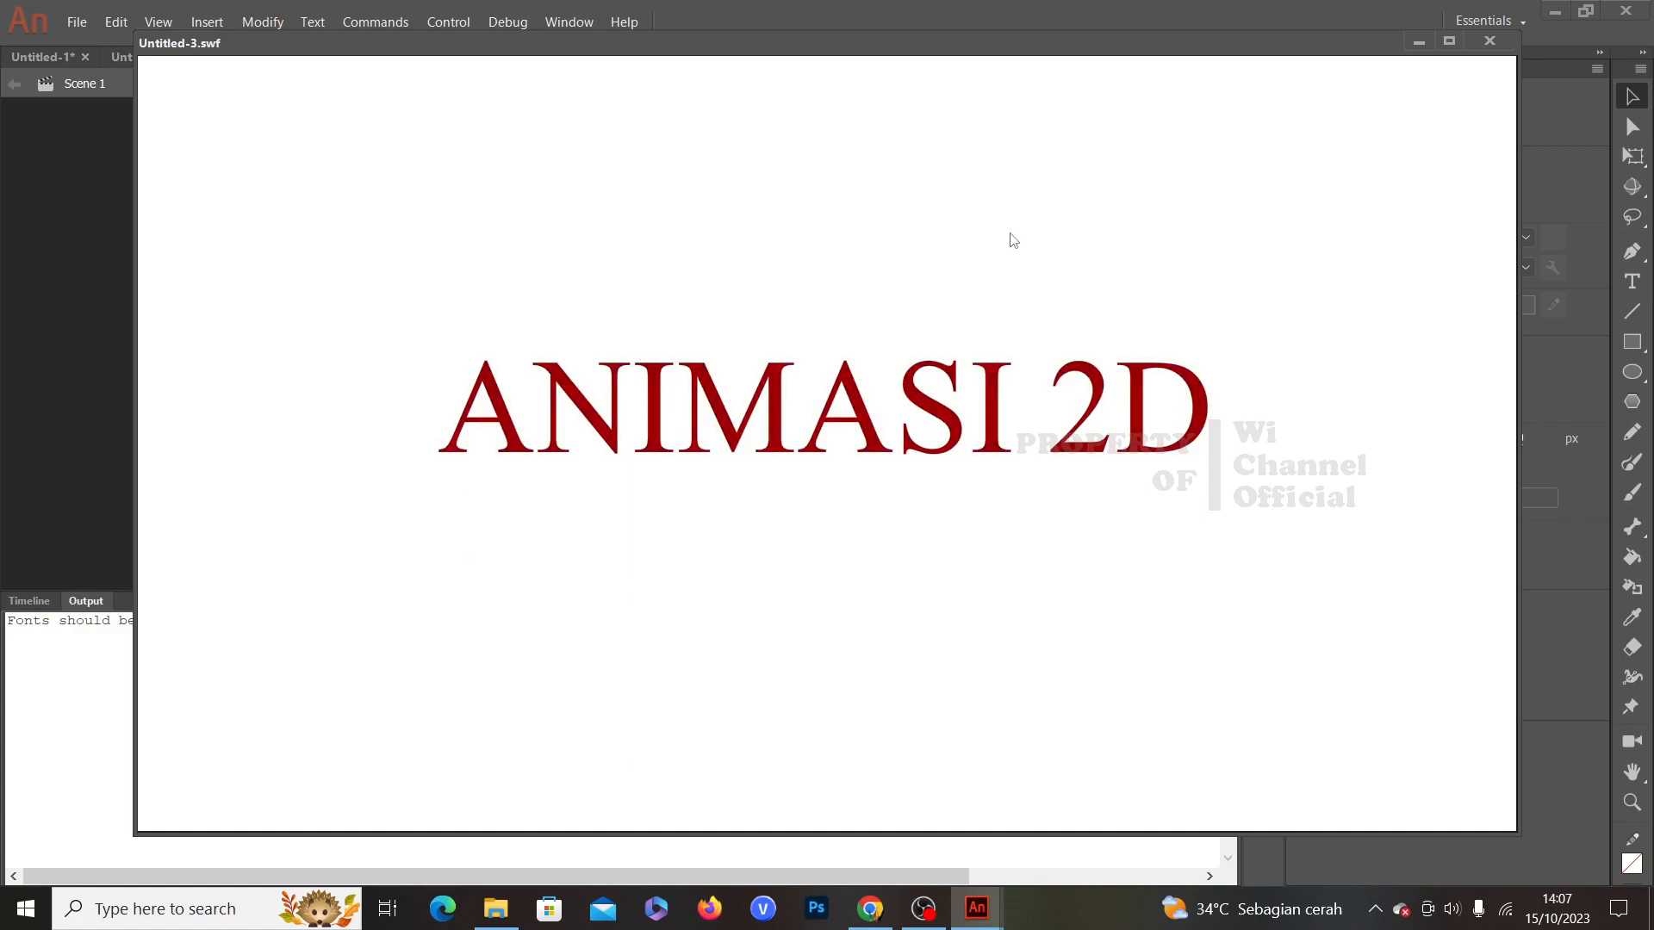
click(1489, 40)
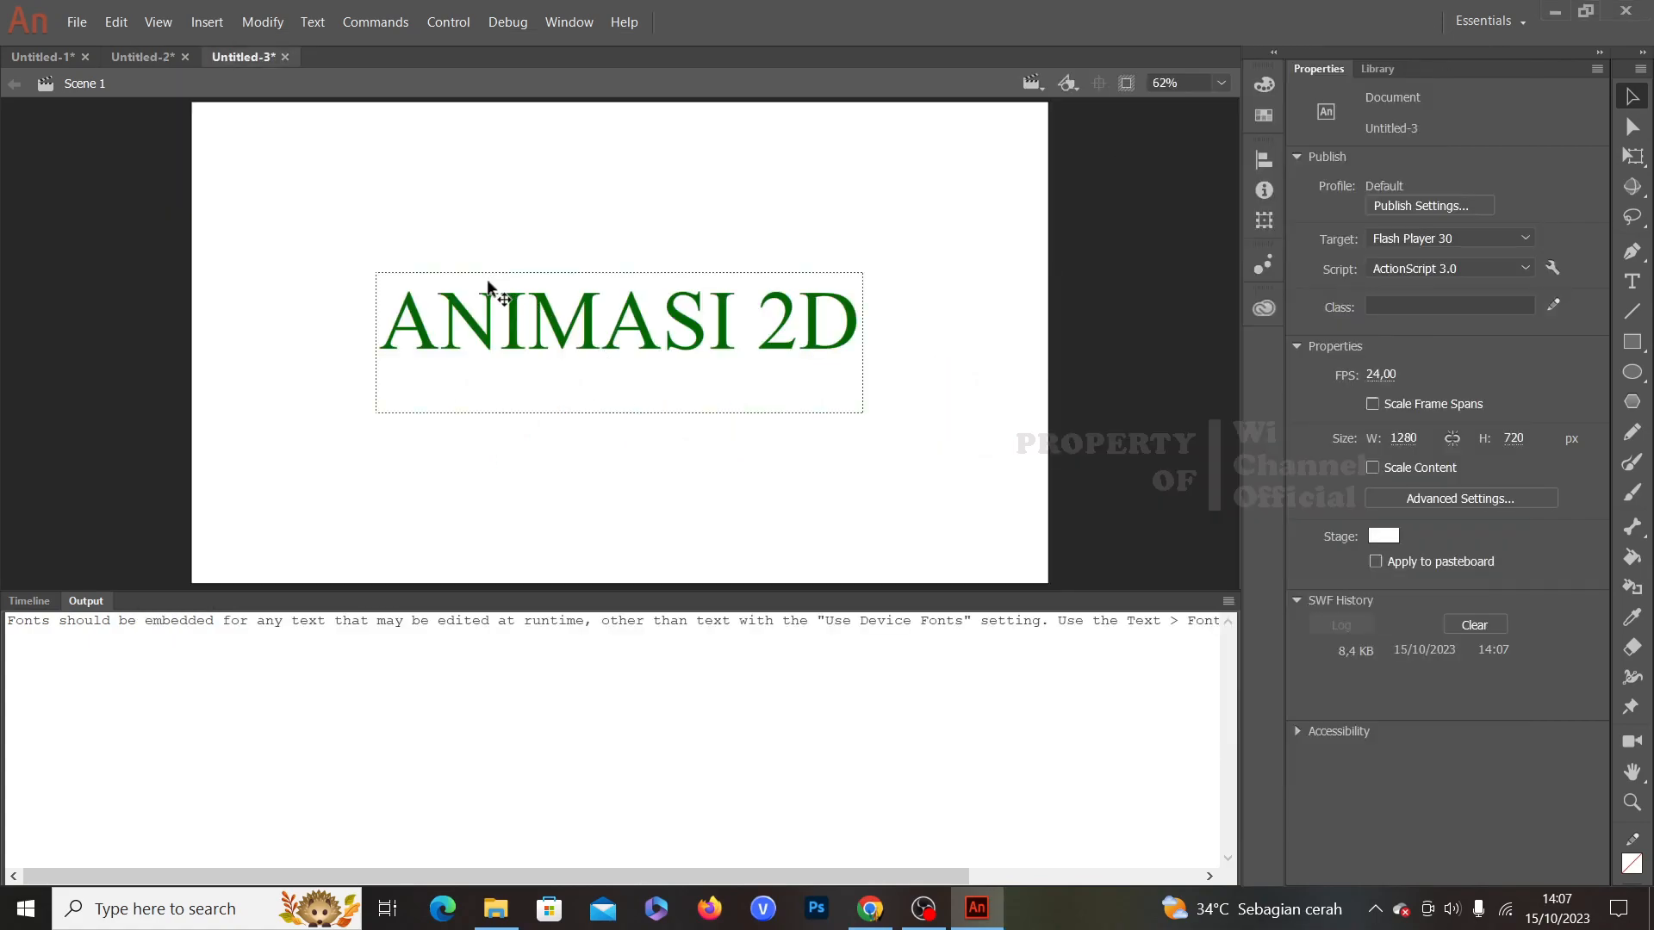
Step: Create a new HD 1280 x 720 ActionScript 3.0 document and fit its stage in the window with the timeline shown
click(63, 19)
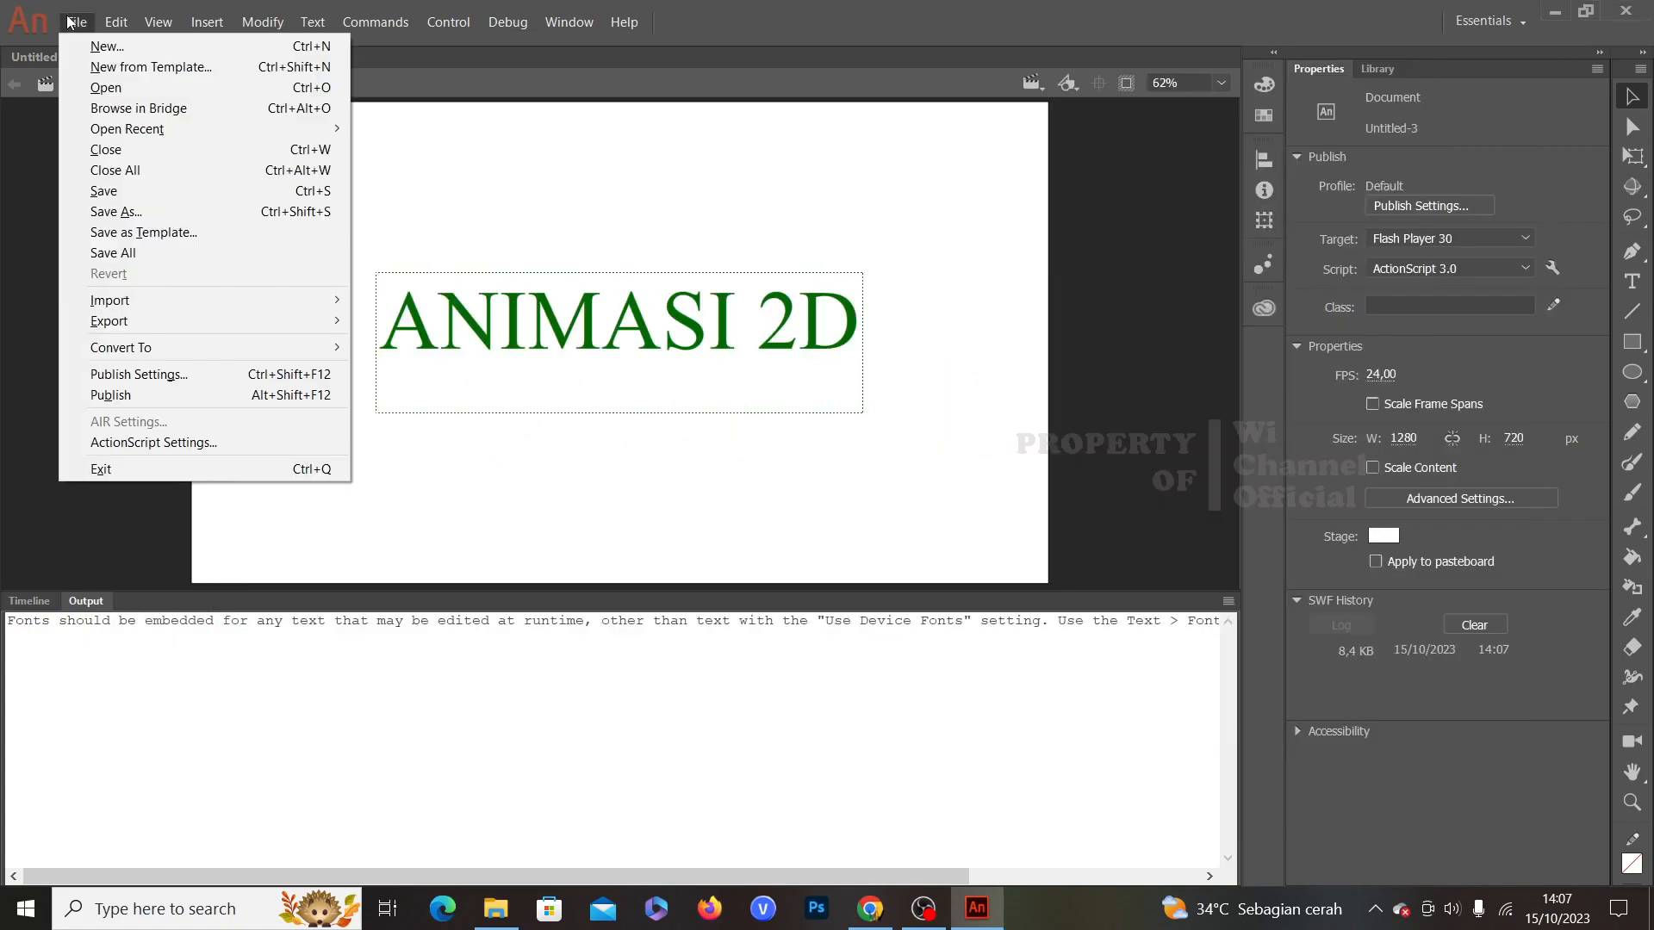
click(109, 48)
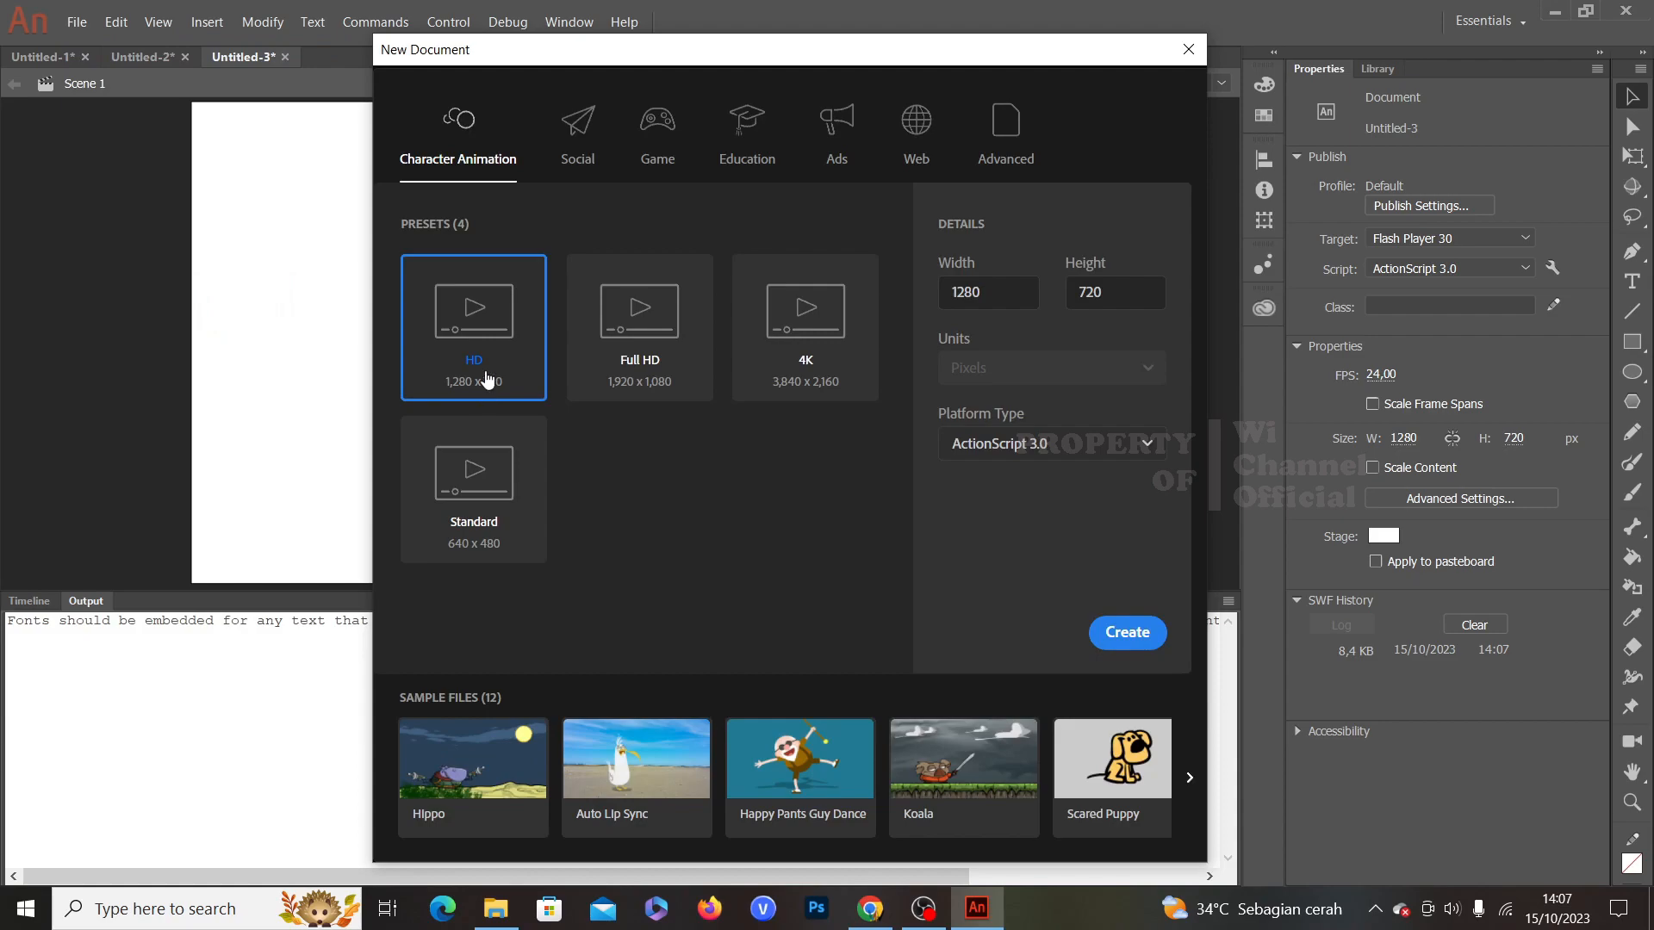
click(1128, 634)
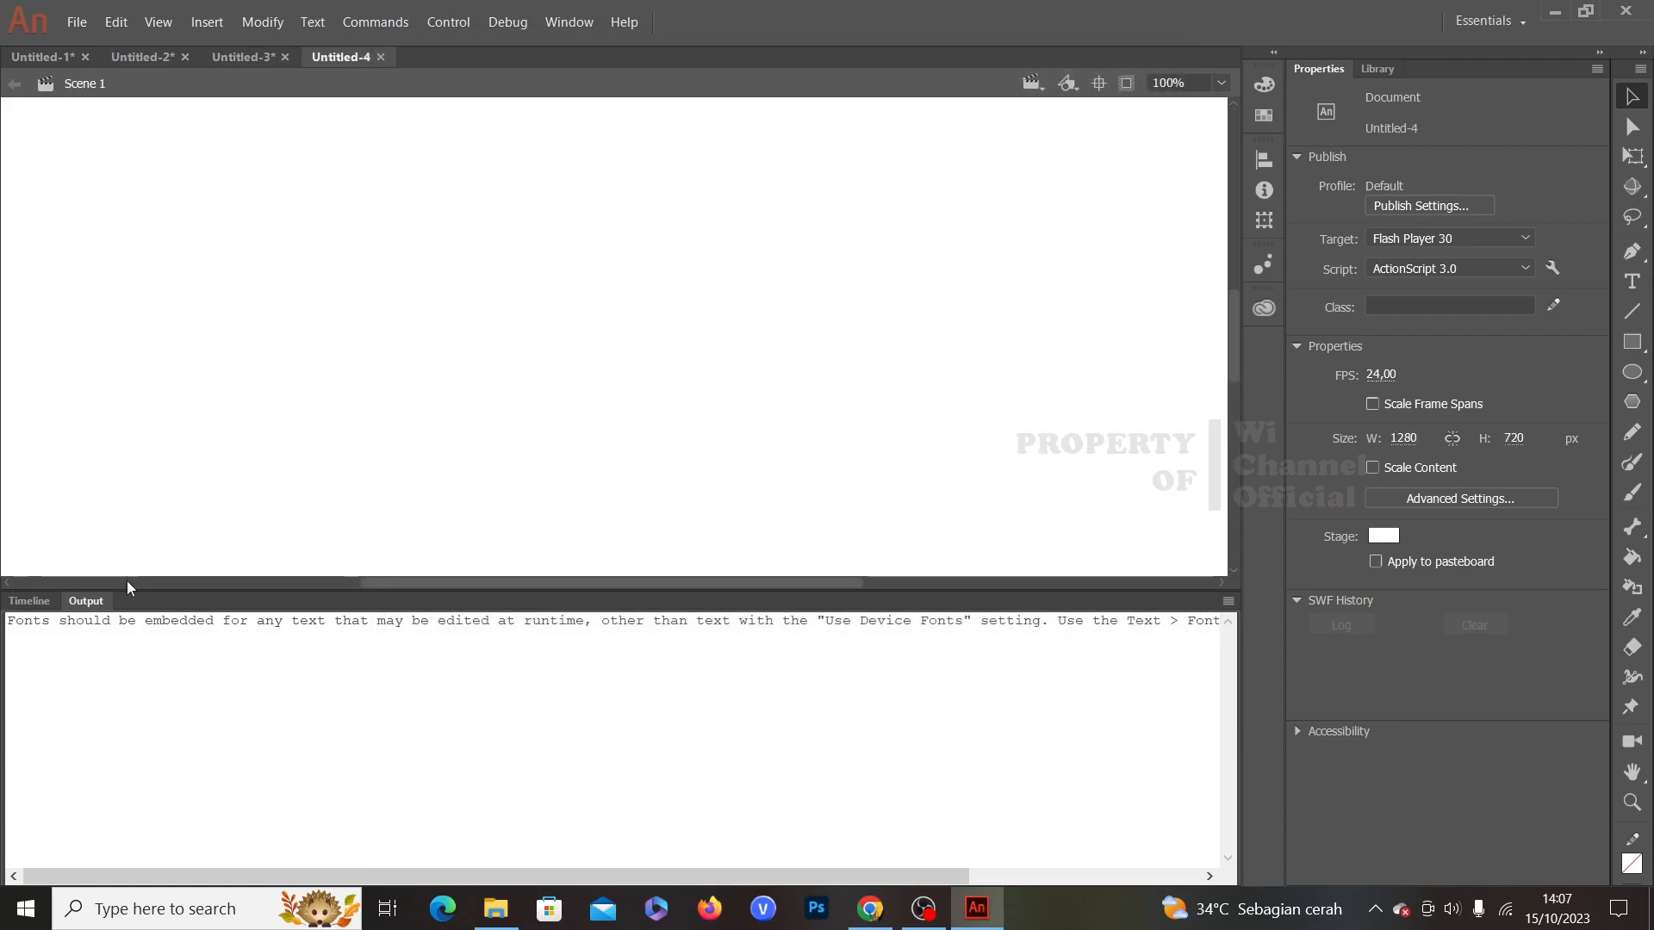
click(35, 602)
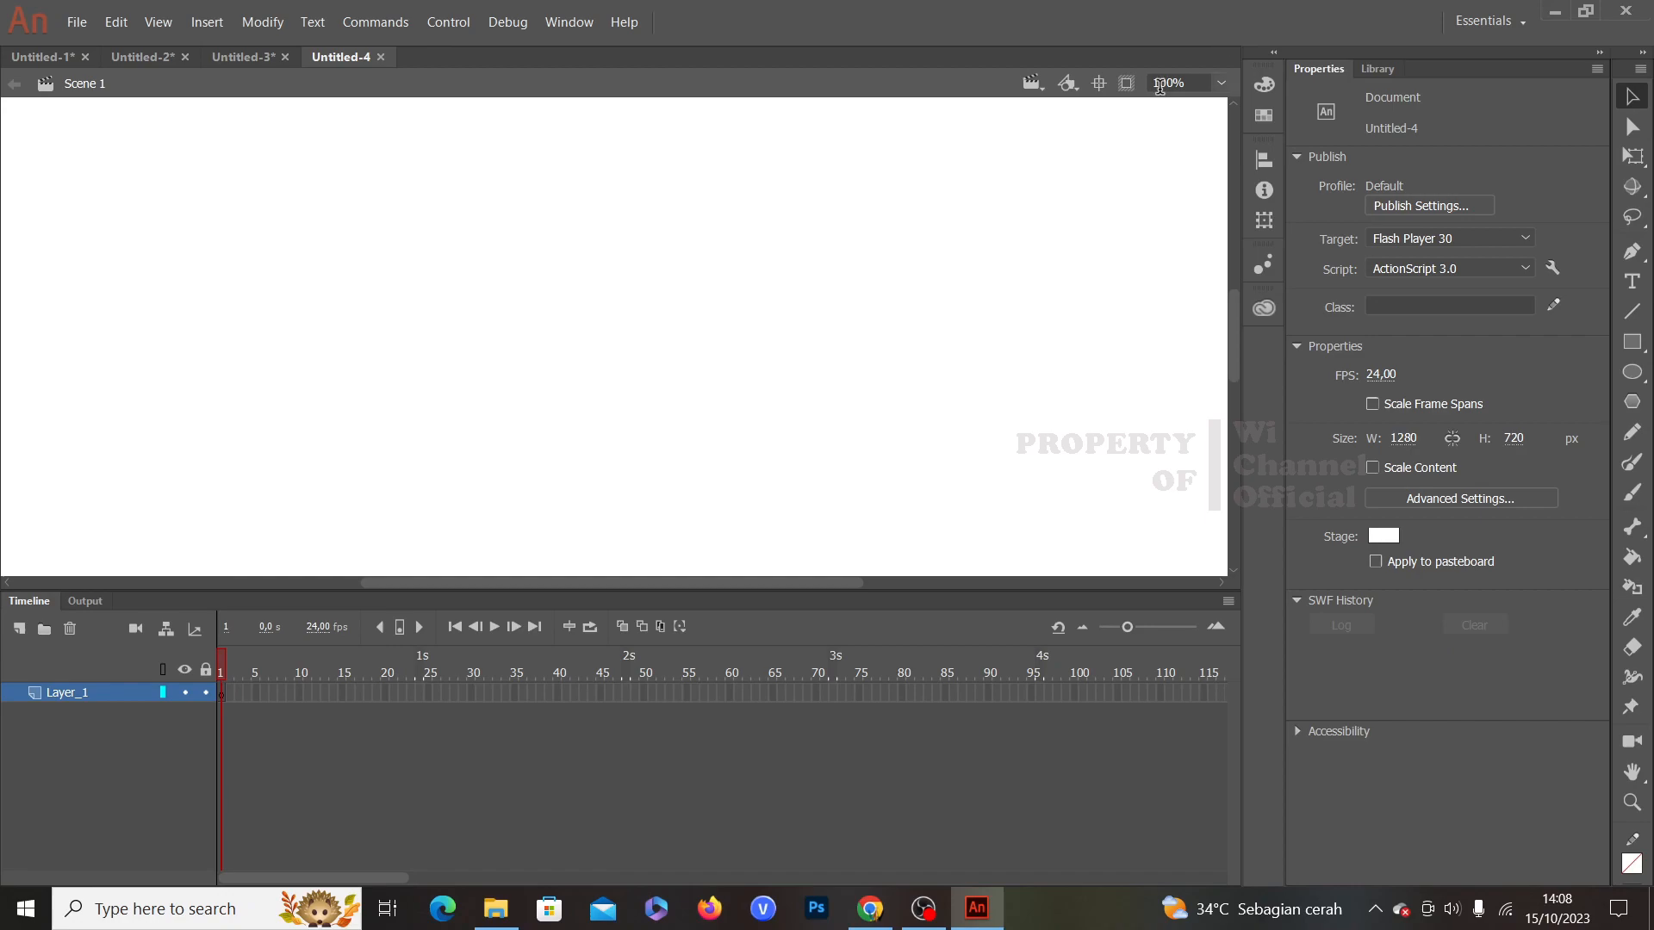
click(1223, 84)
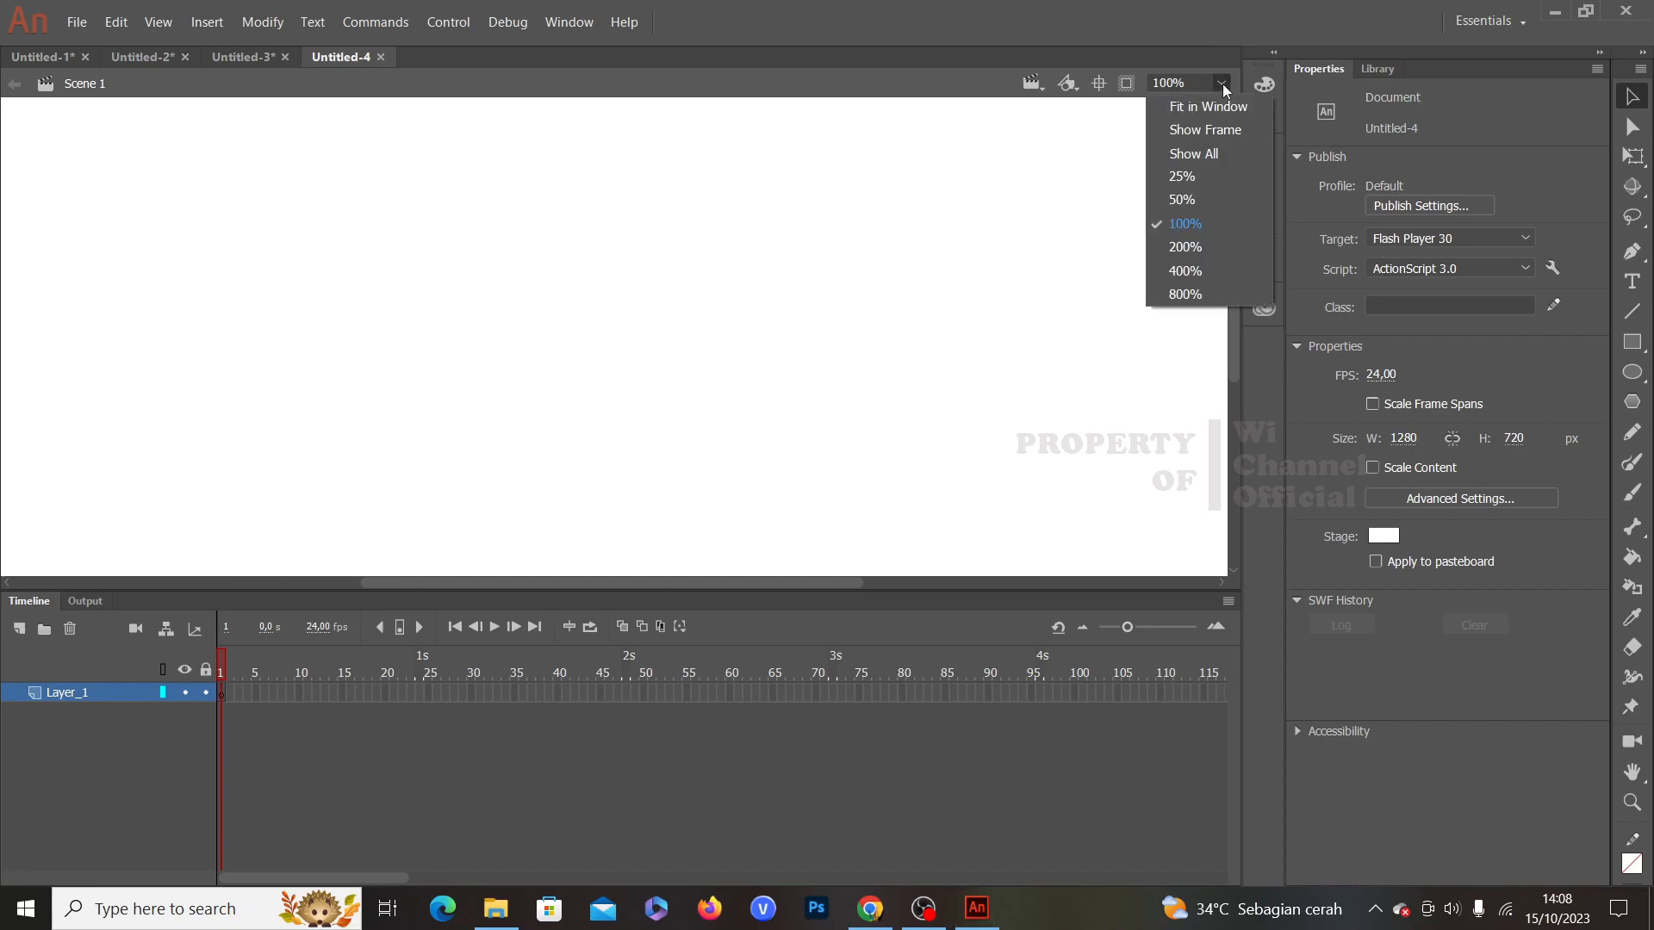
click(1197, 110)
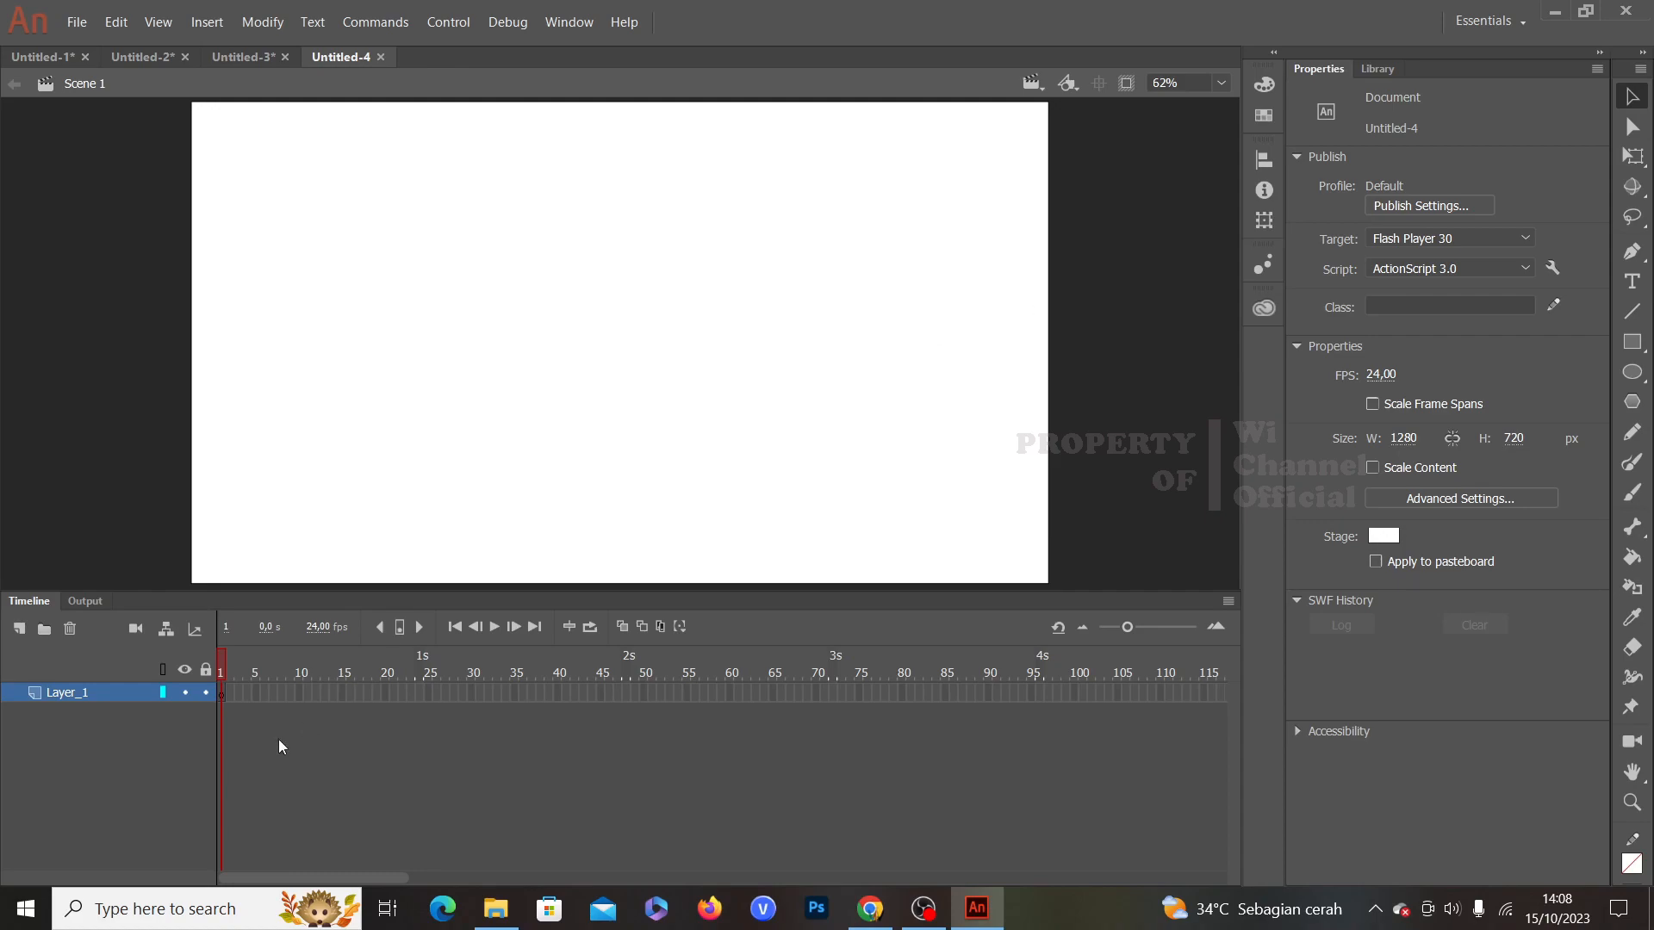
Step: Add a classic motion guide to Layer_1 and extend both the guide and Layer_1 to frame 65
right_click(115, 698)
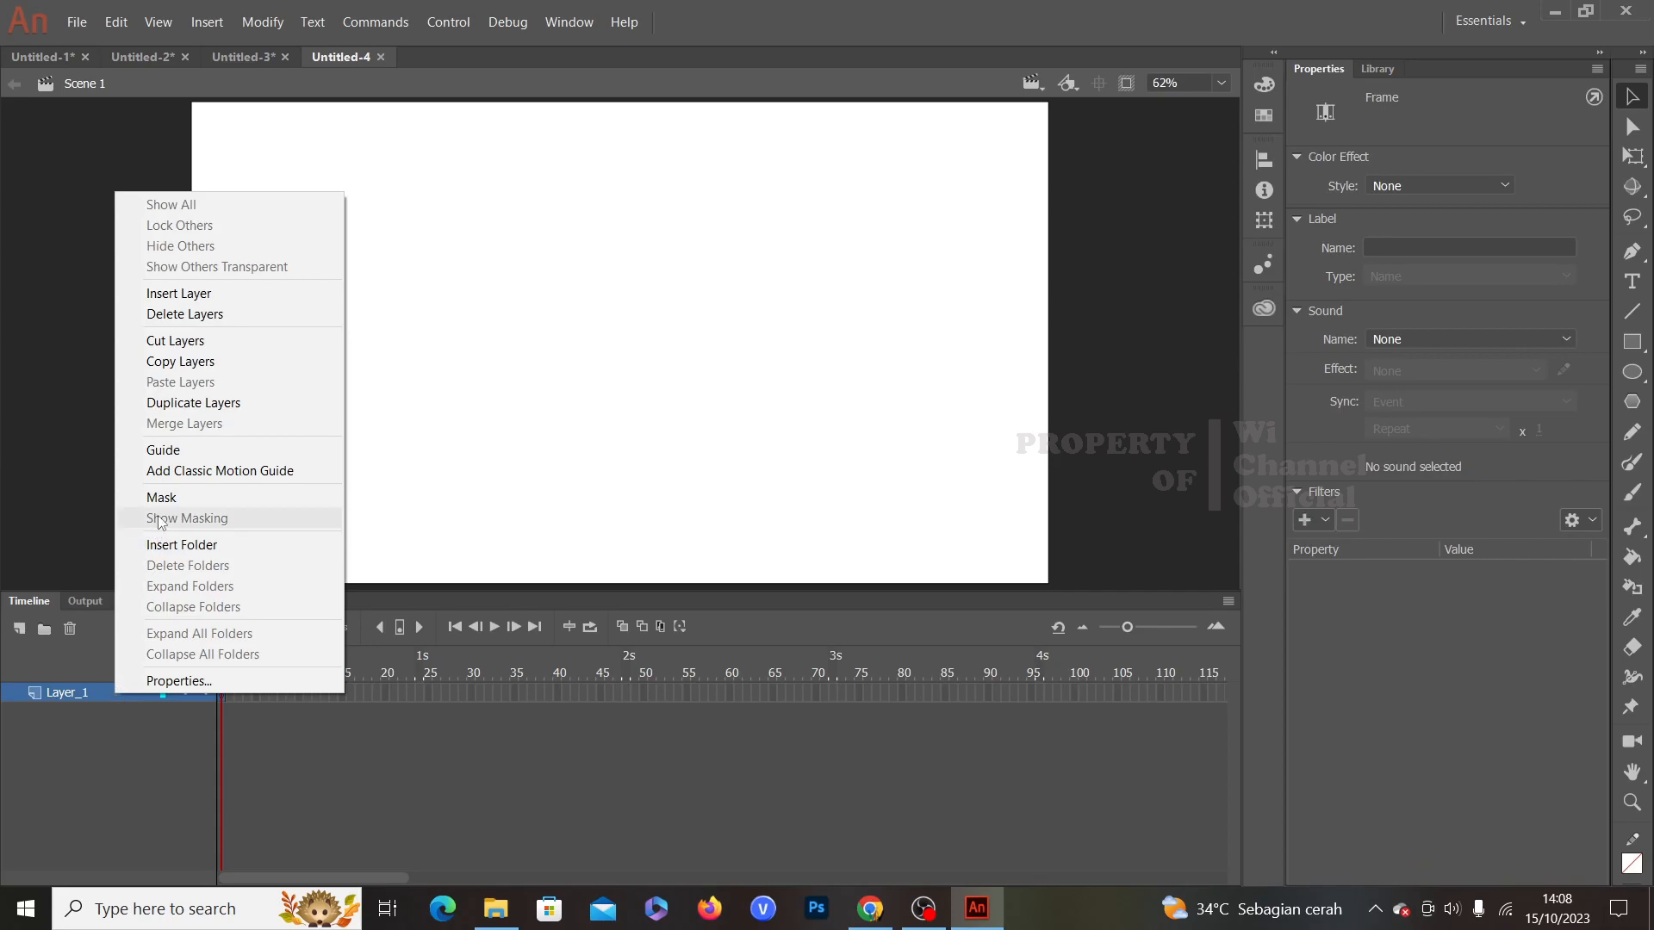
click(179, 472)
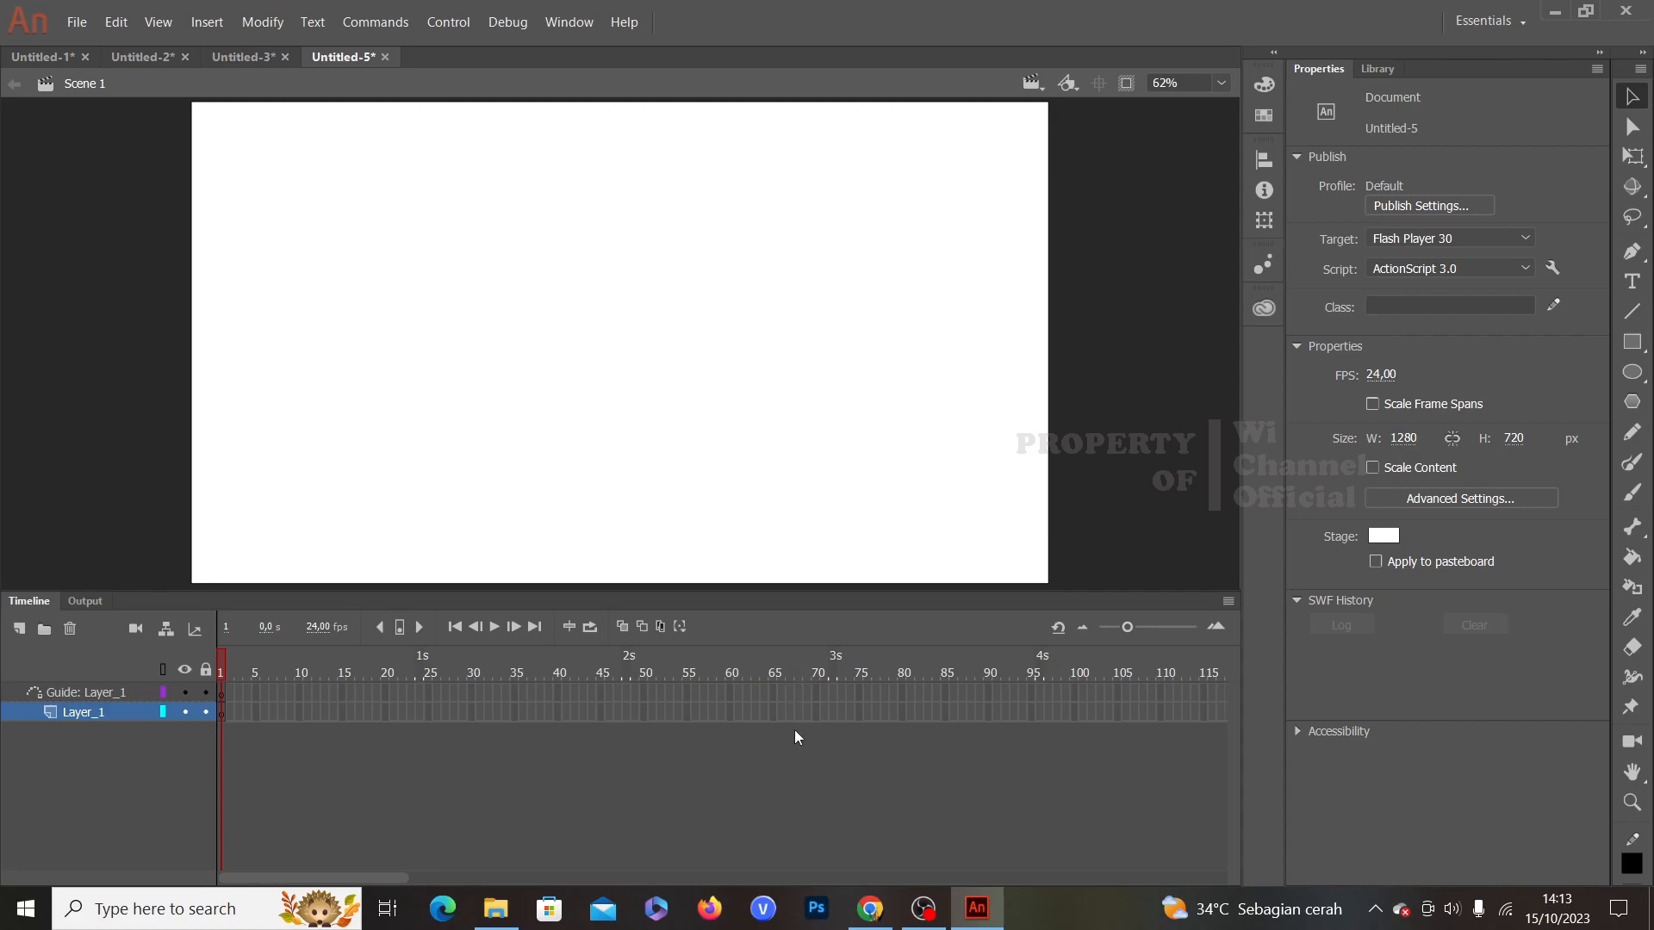
right_click(773, 691)
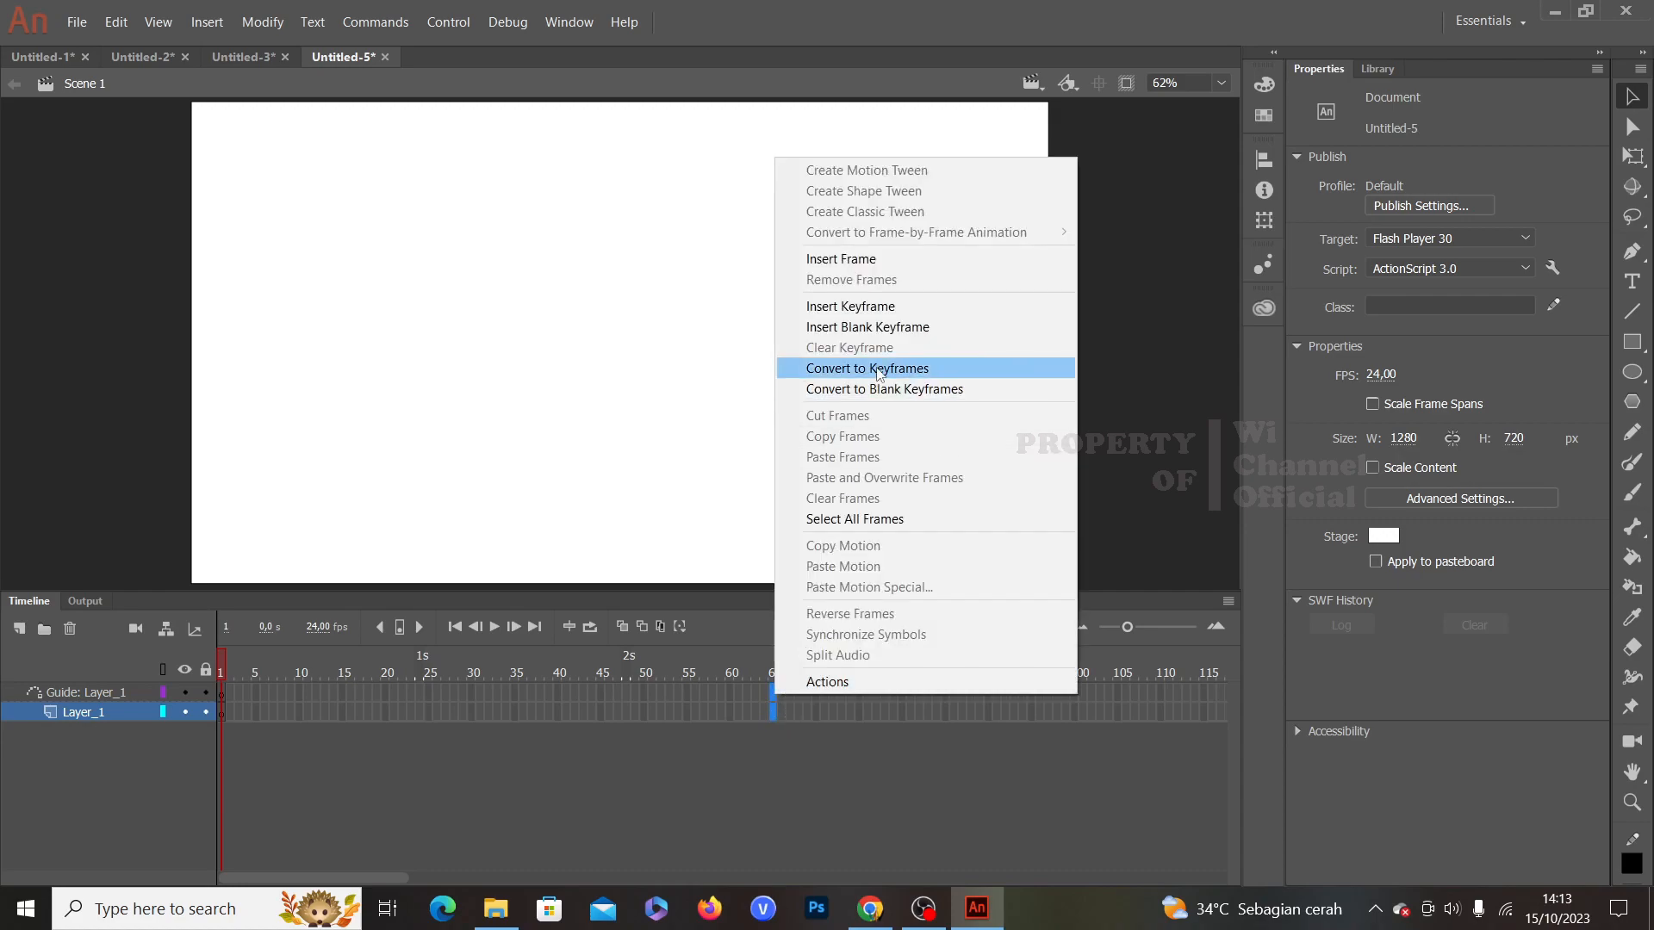
click(875, 261)
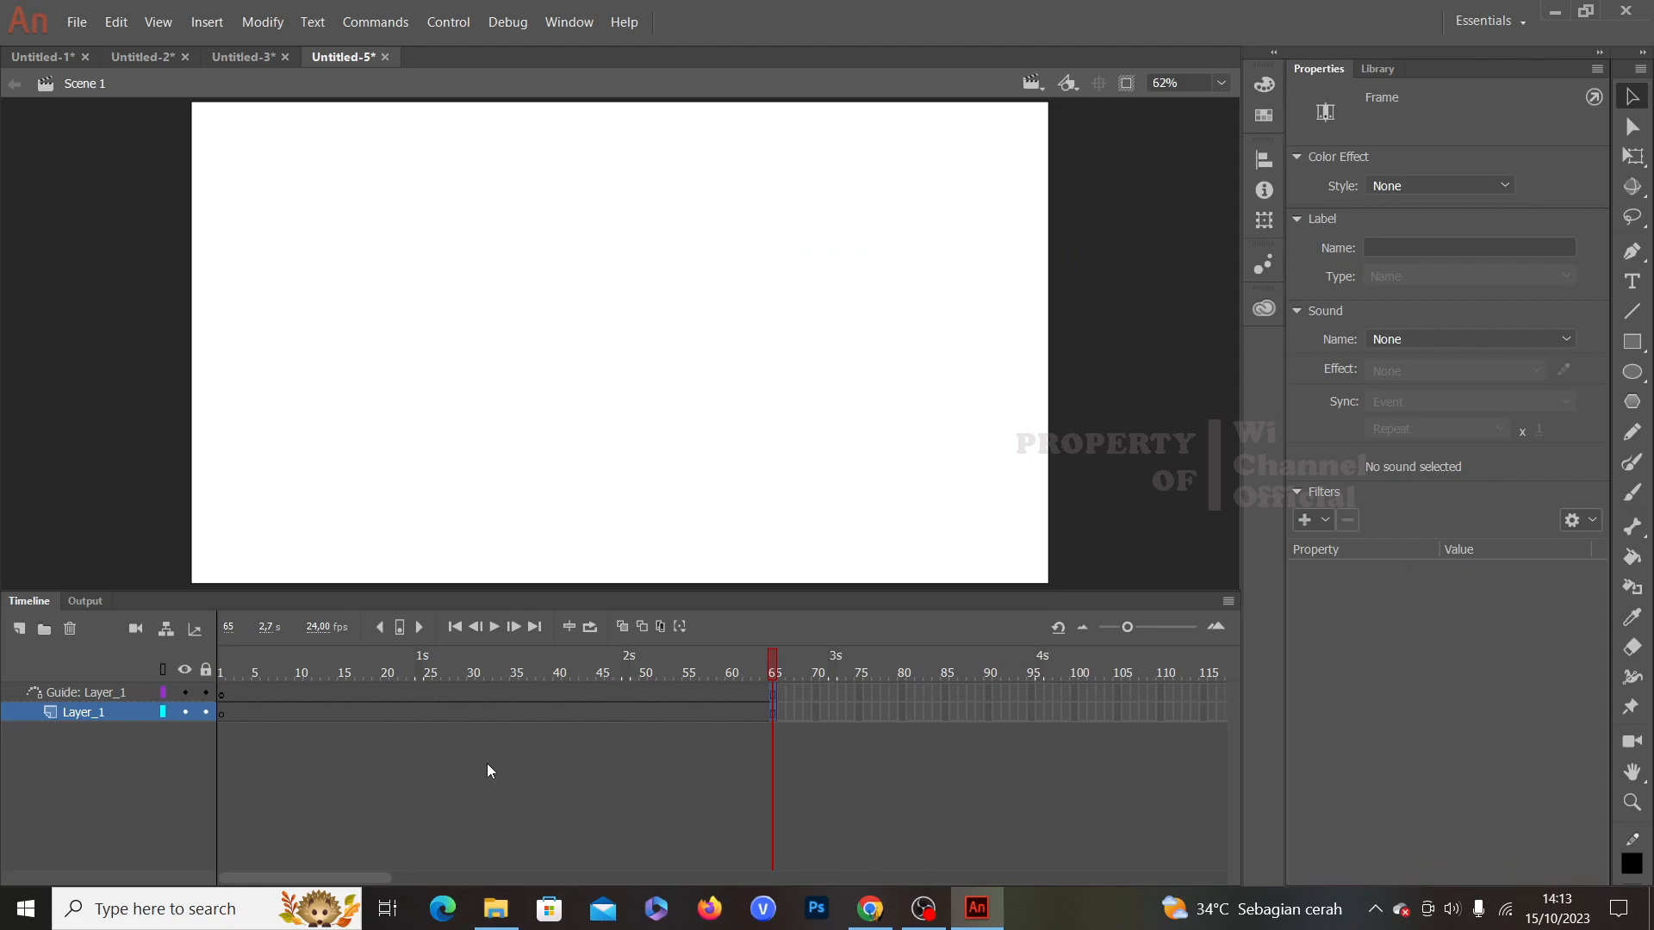
Step: Draw a small red circle without a stroke in the stage's upper-left corner on frame 1 of Layer_1
click(221, 713)
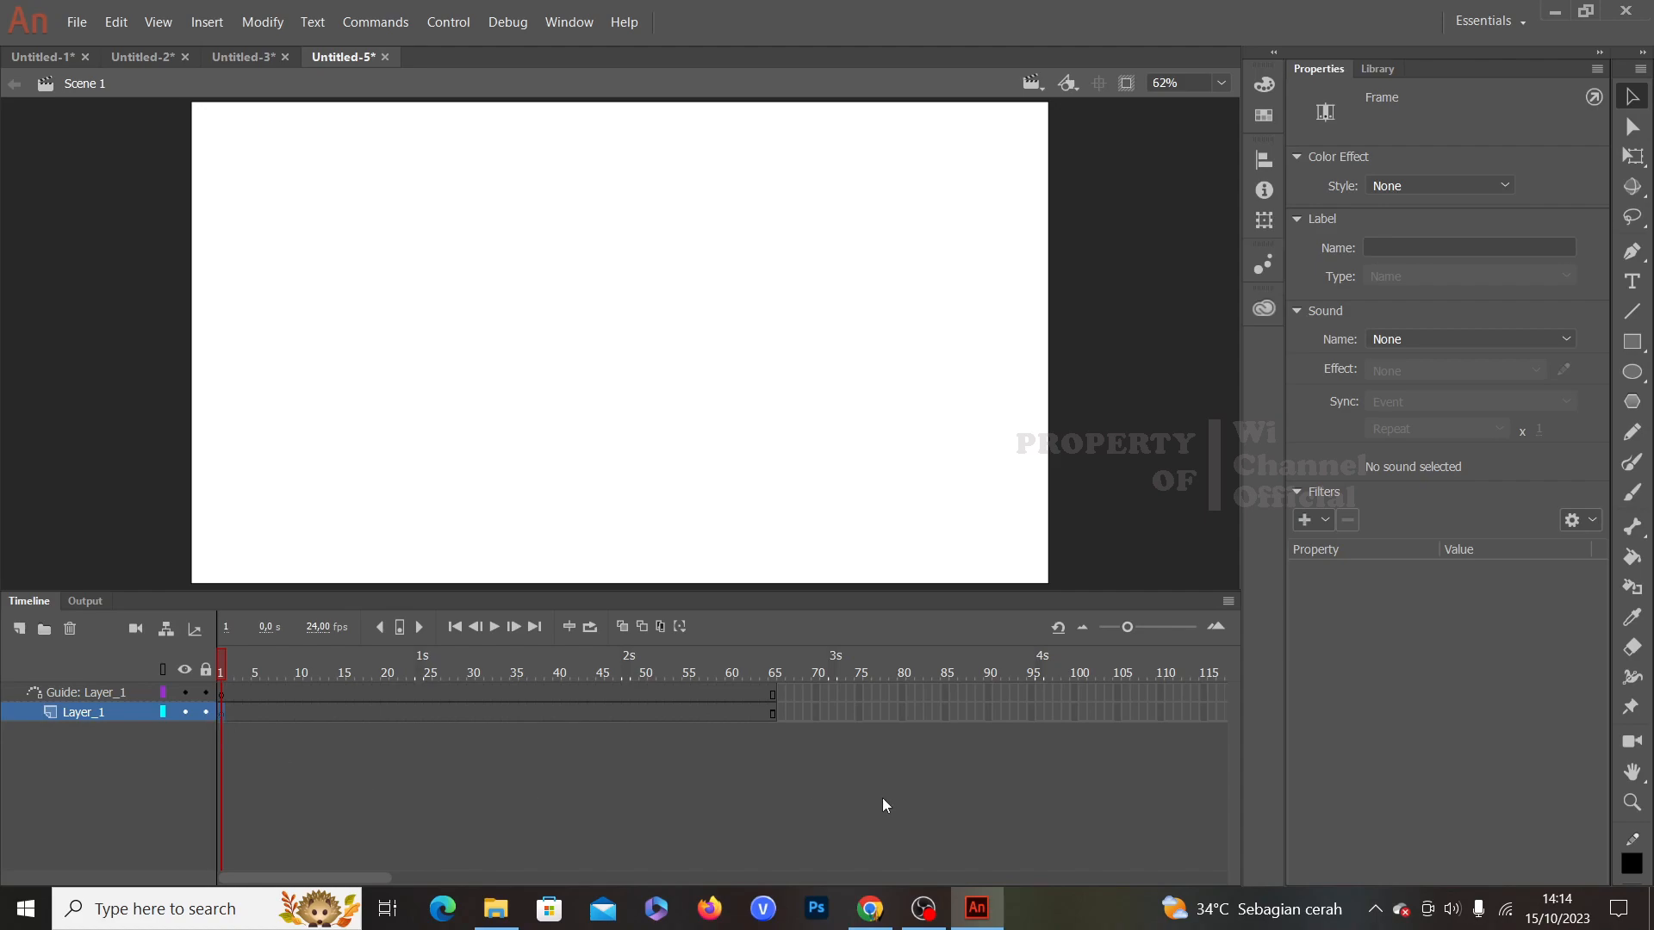
click(1634, 377)
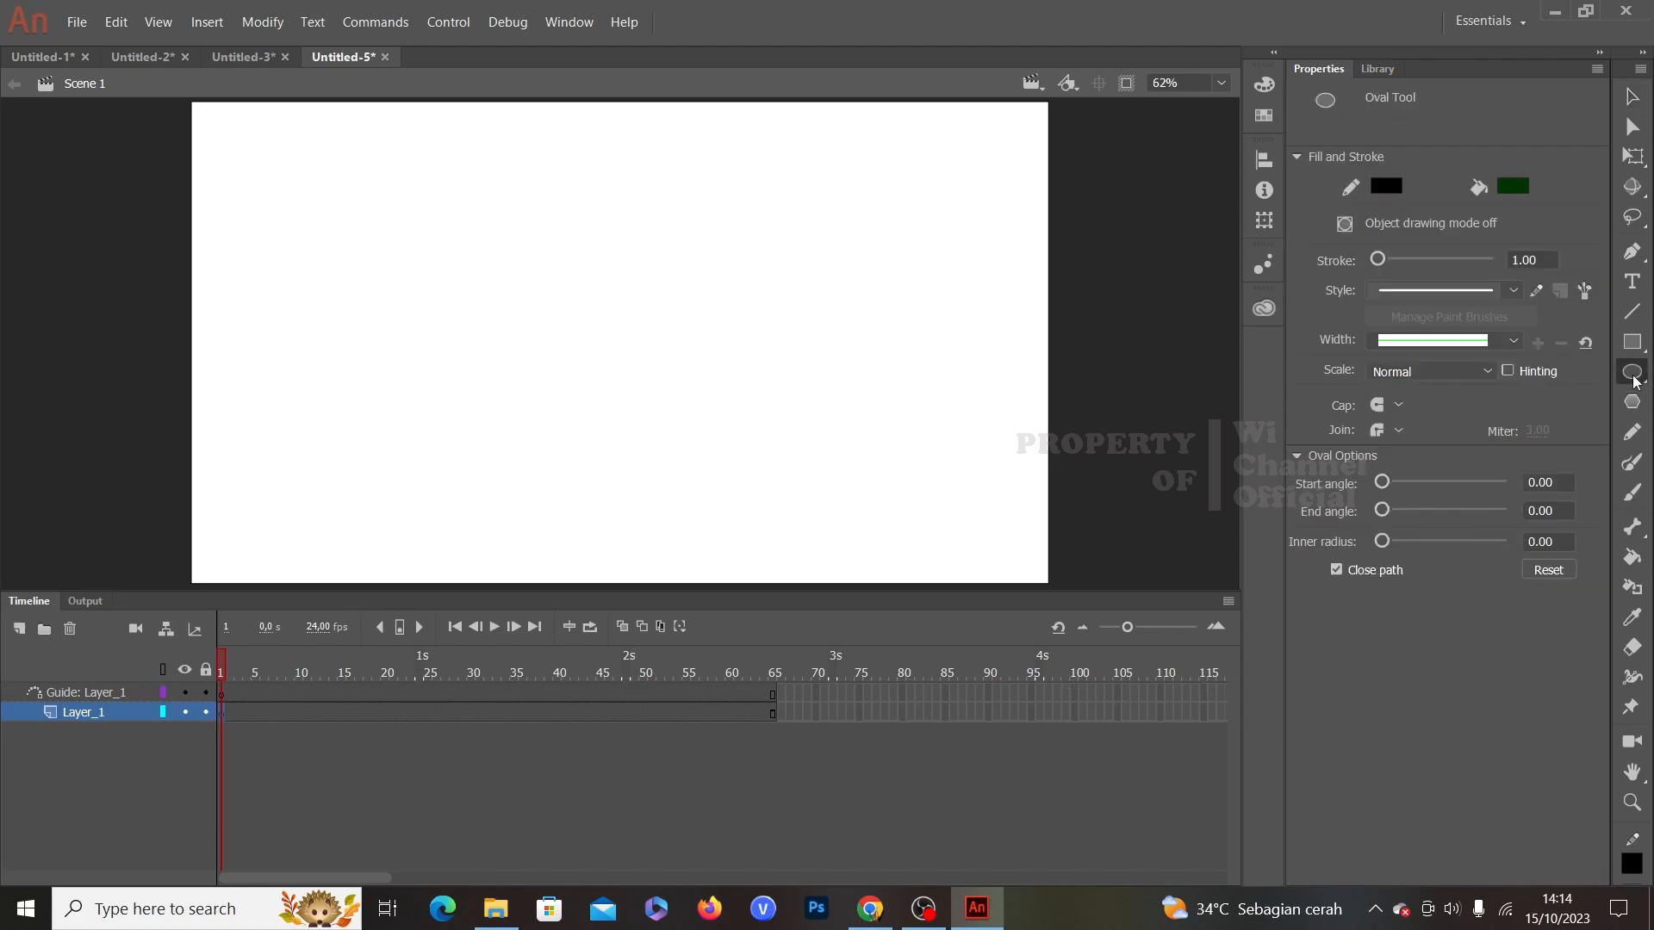
click(1387, 186)
click(1338, 220)
click(1514, 186)
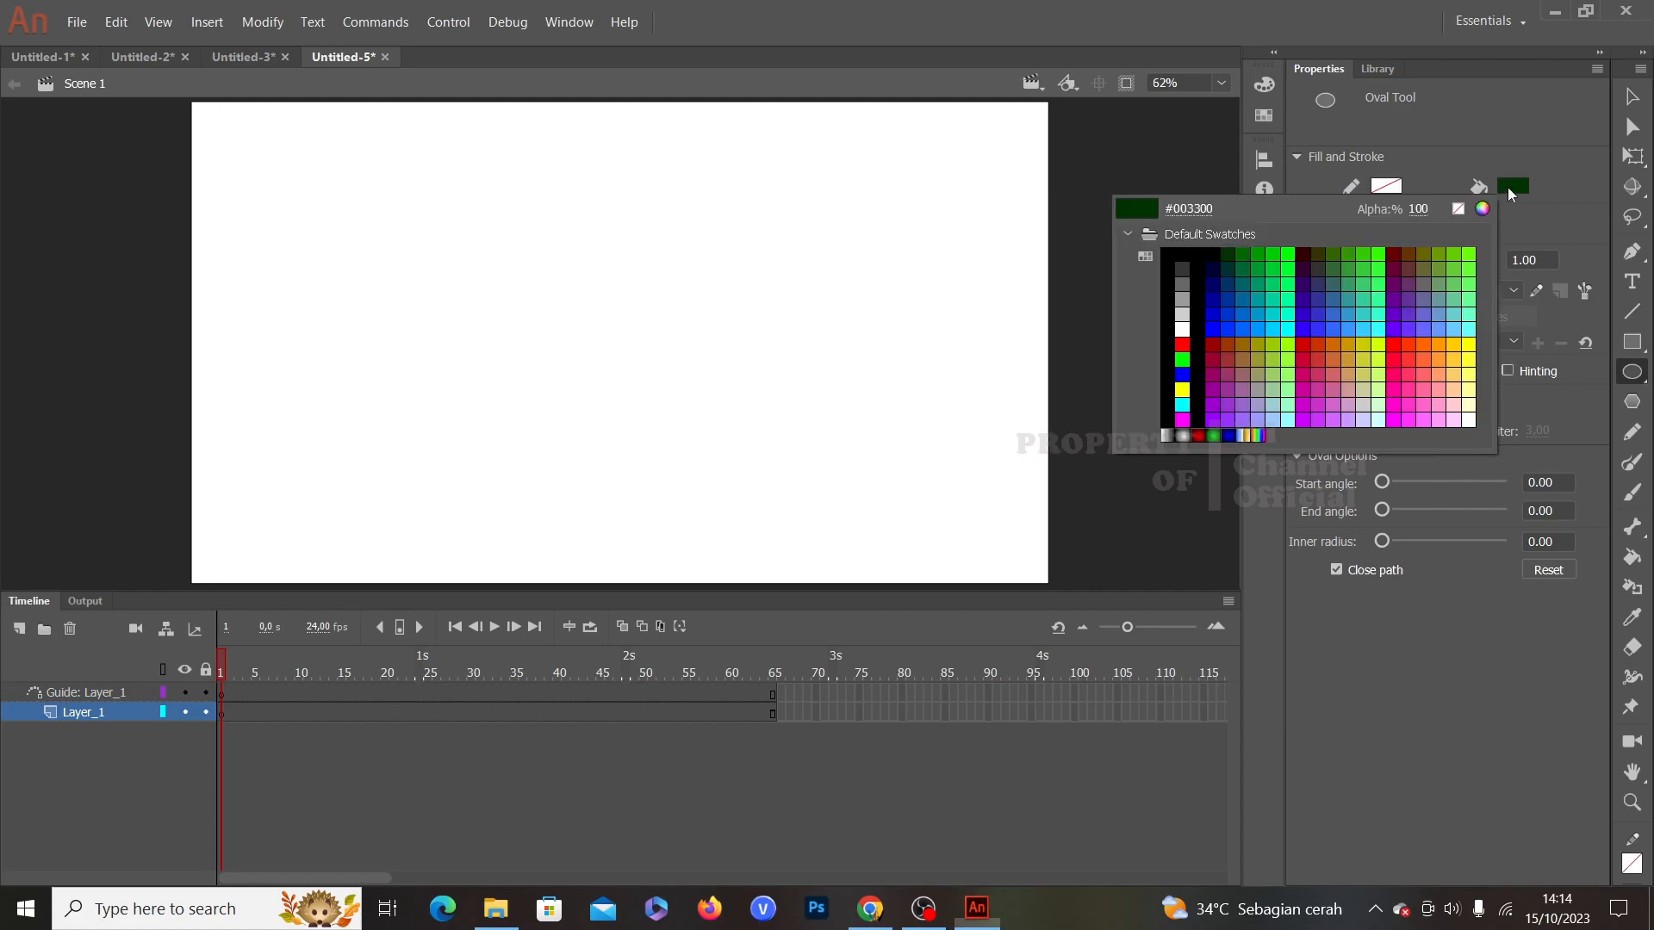
click(1186, 343)
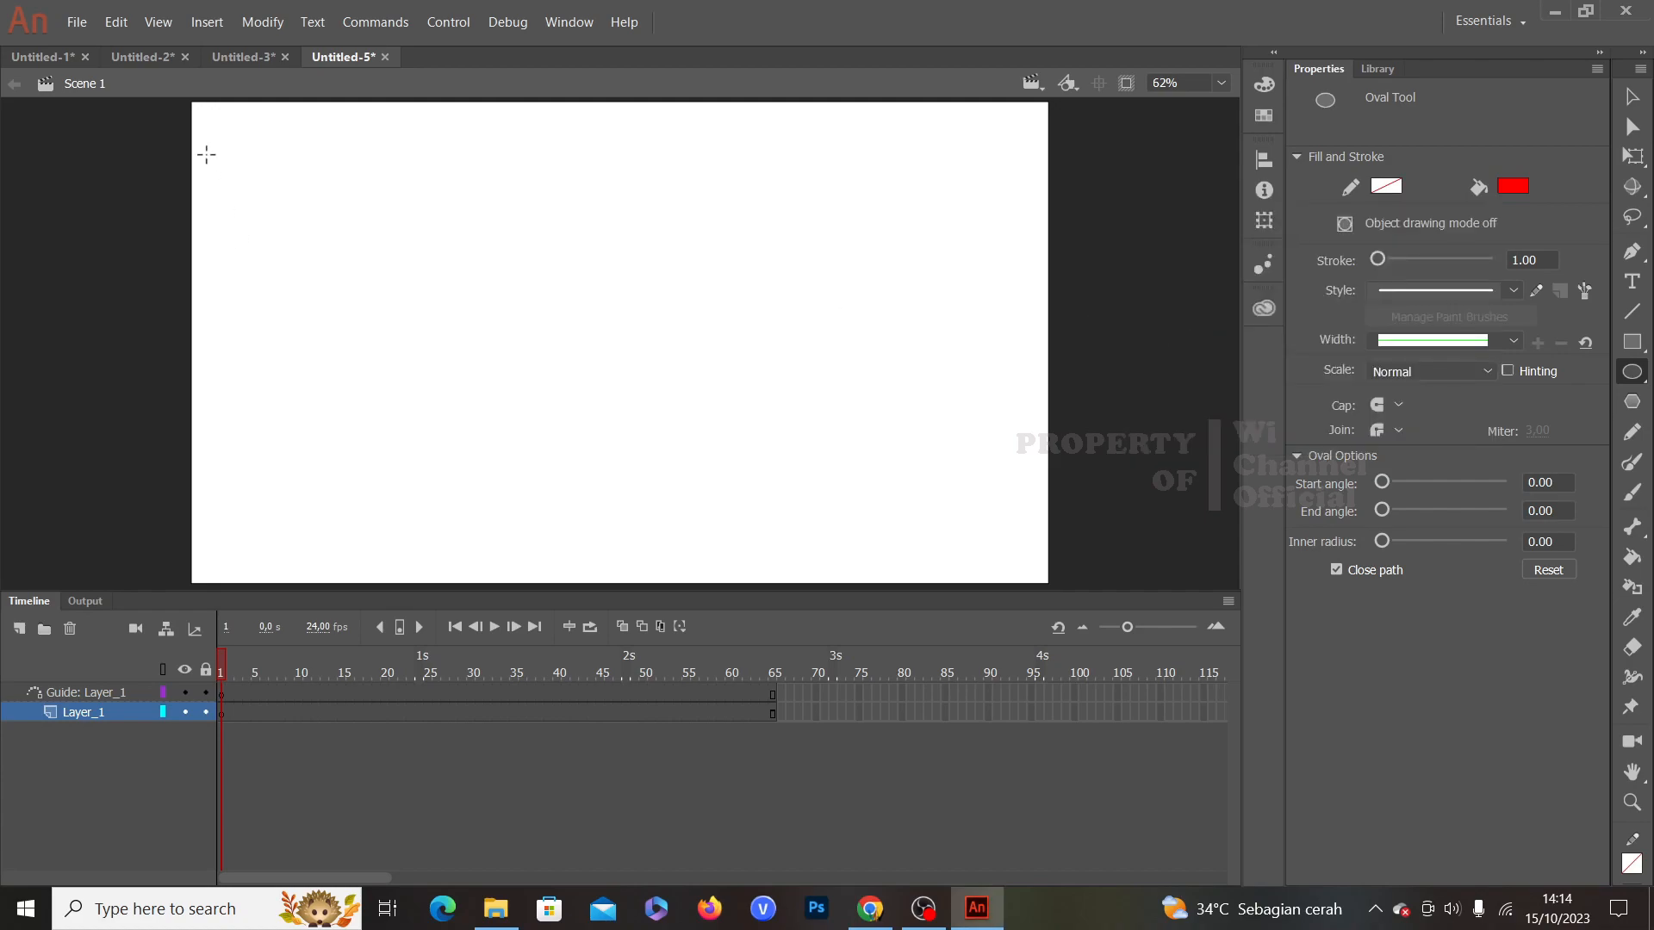
drag(199, 122, 264, 188)
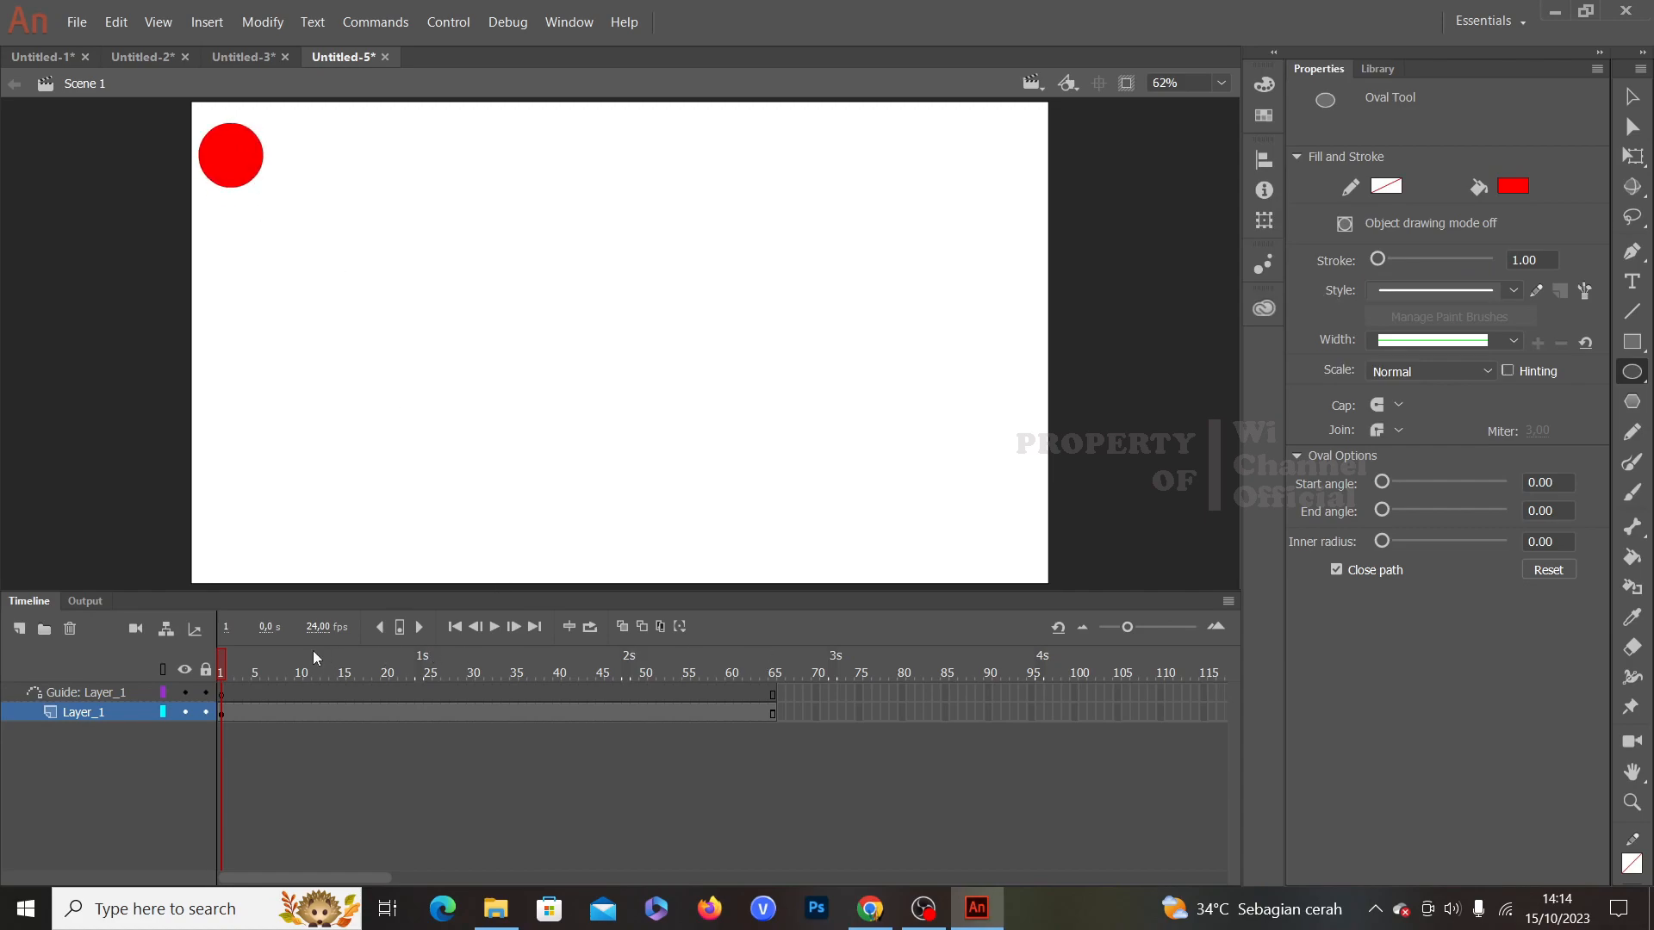
Step: Draw a freehand Pencil path of shrinking bounces on the guide layer, from the red circle to the stage's lower-right area
click(222, 696)
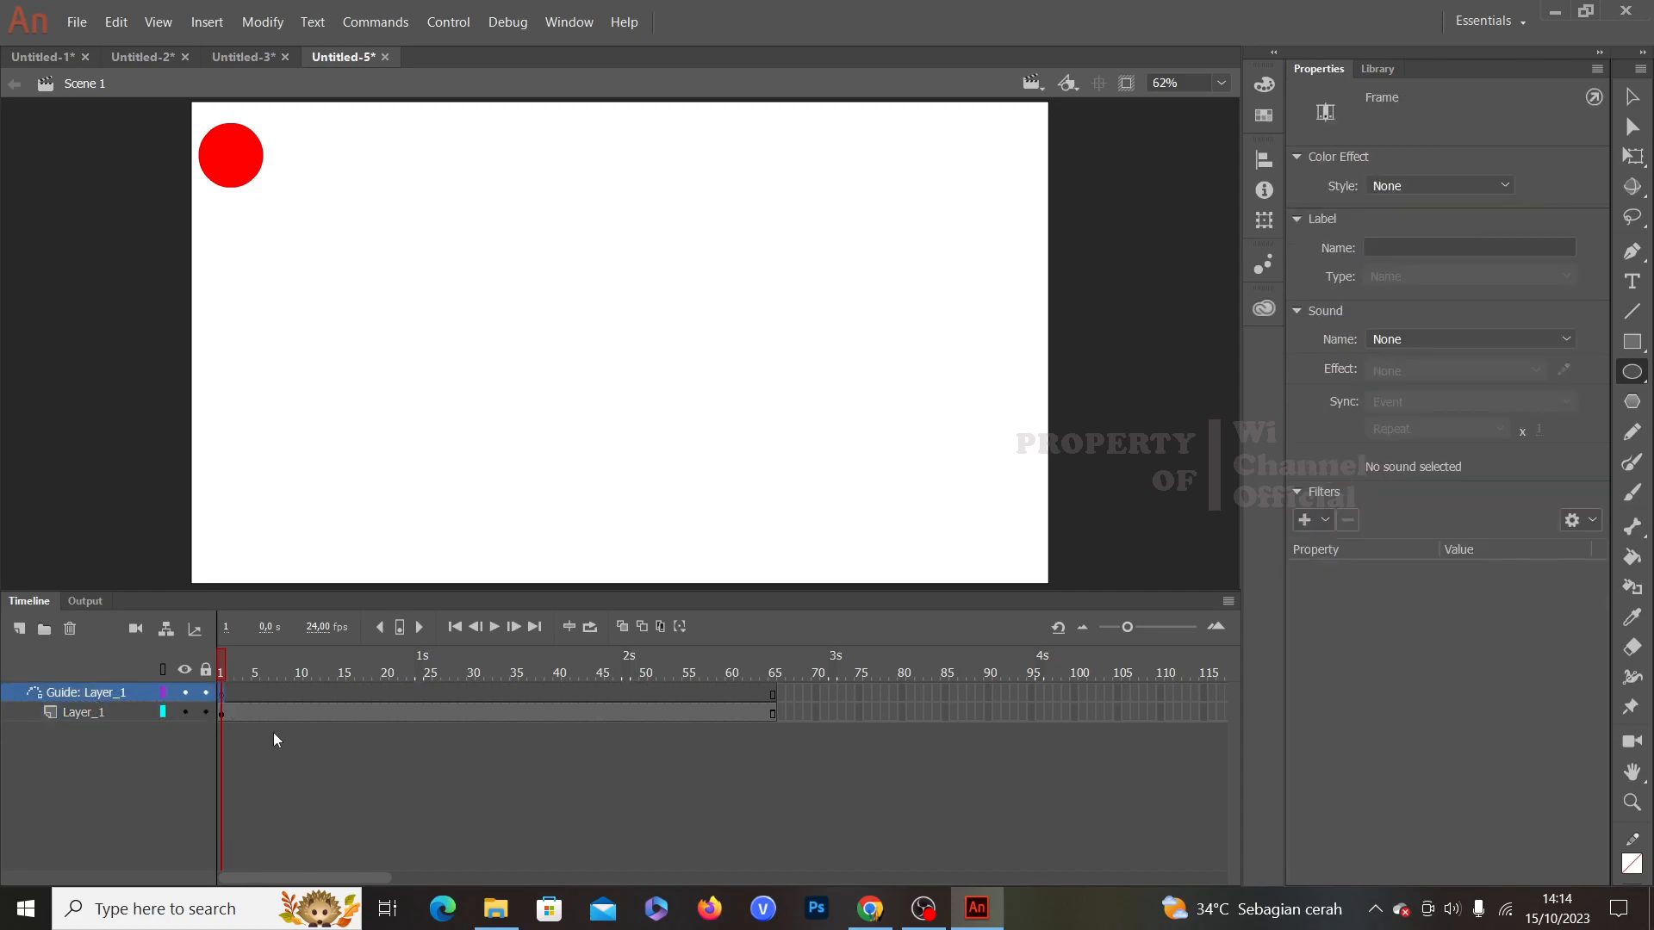
click(1637, 438)
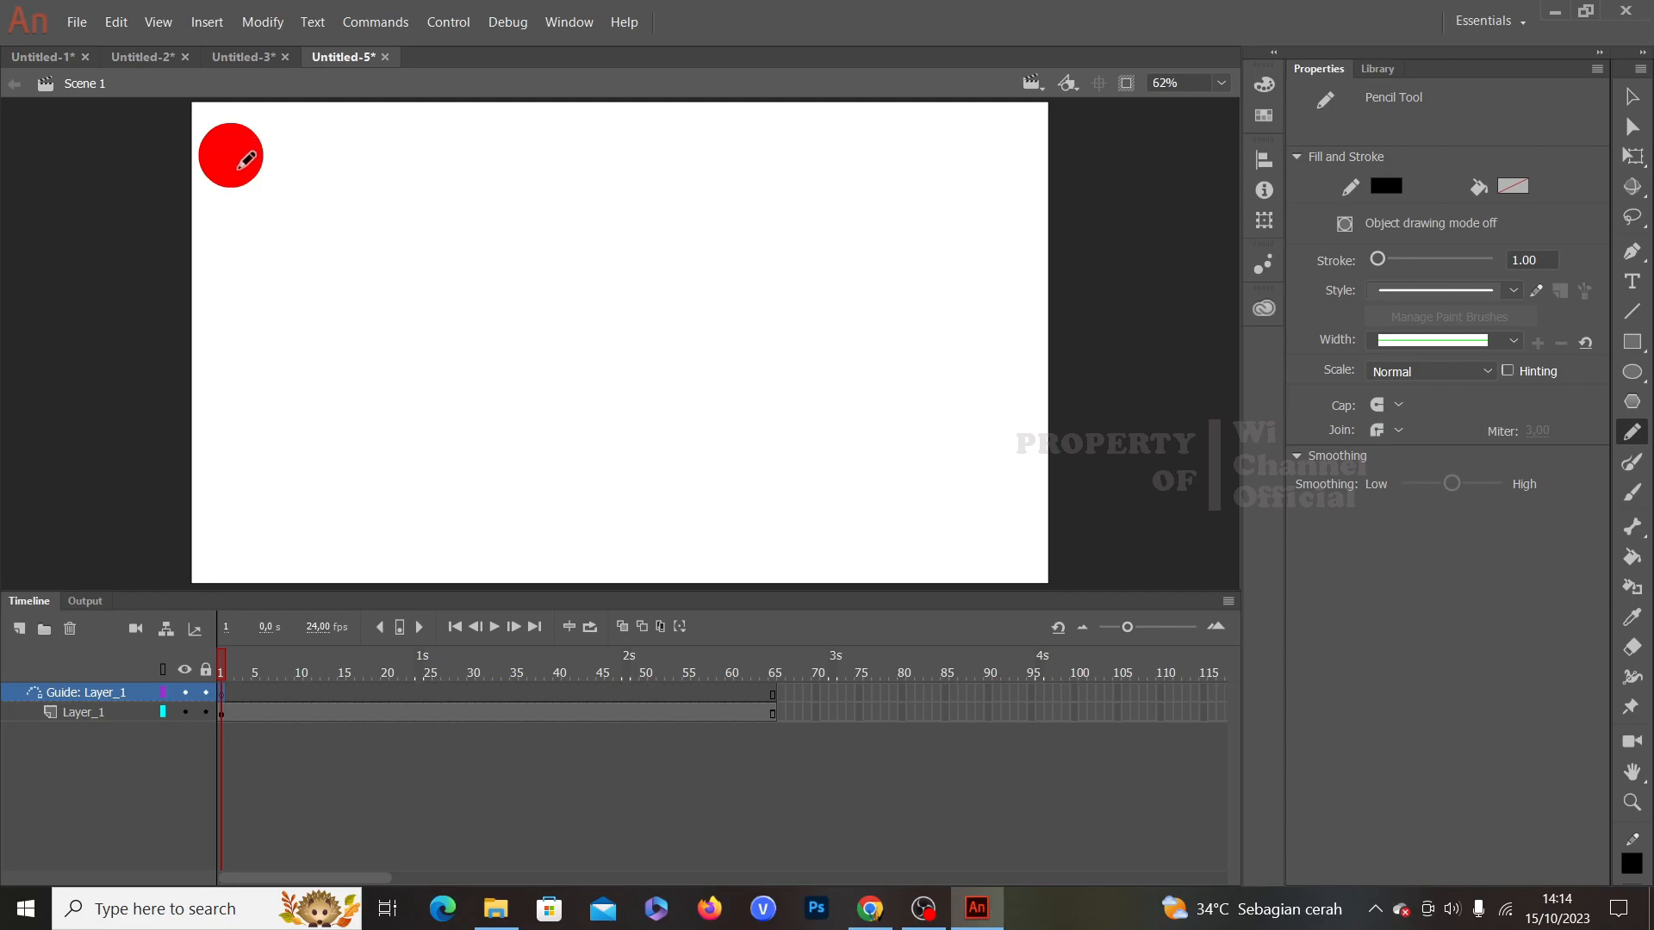
mouse_move(238, 161)
mouse_down()
mouse_move(382, 577)
mouse_move(505, 238)
mouse_move(546, 494)
mouse_move(578, 575)
mouse_move(650, 286)
mouse_move(681, 439)
mouse_move(737, 573)
mouse_move(816, 322)
mouse_move(888, 568)
mouse_move(903, 515)
mouse_move(922, 564)
mouse_move(954, 519)
mouse_move(1006, 557)
mouse_up()
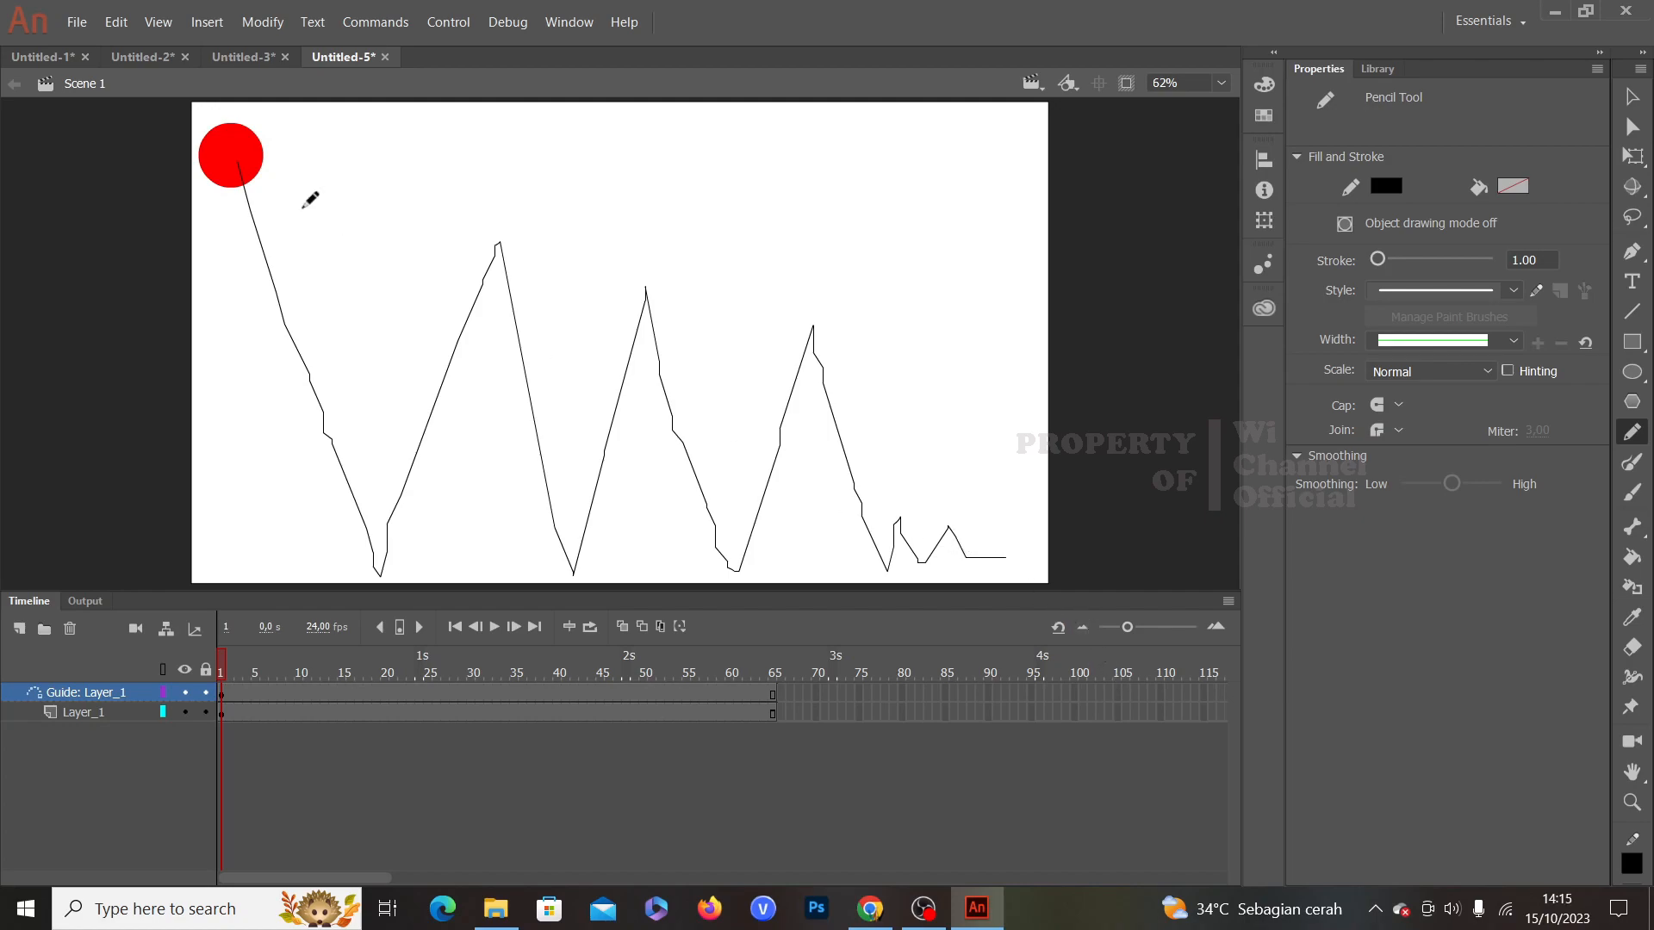
click(1637, 99)
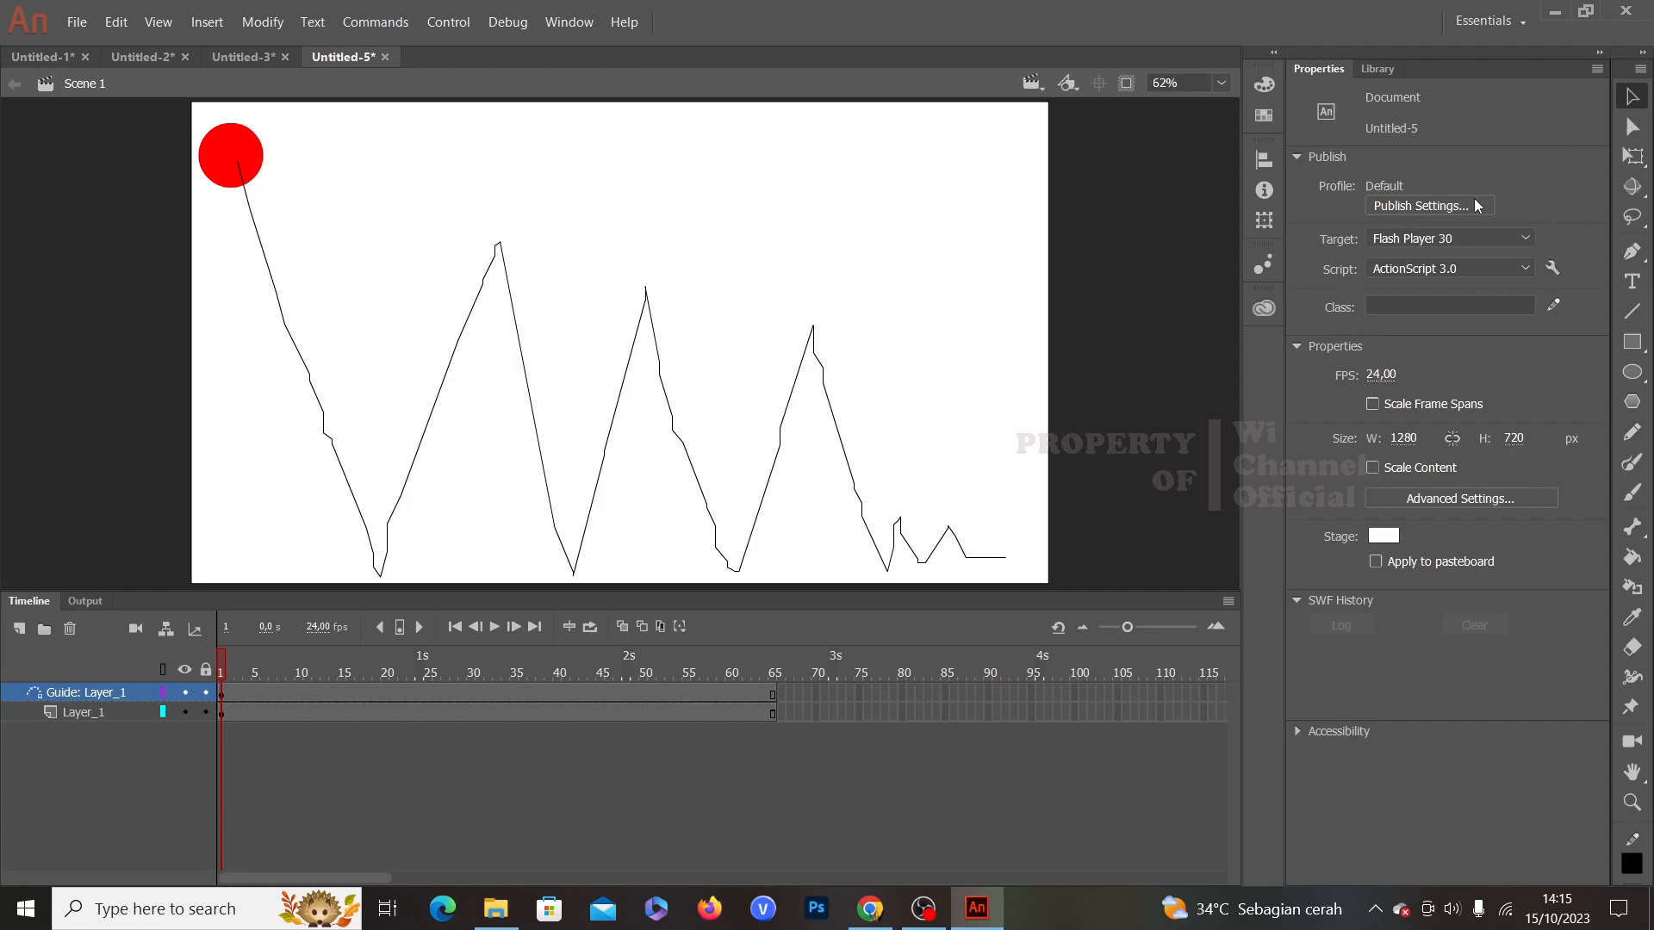
Step: Insert a keyframe at frame 65 of Layer_1, and centre the frame 1 circle on the start of the guide path
click(772, 714)
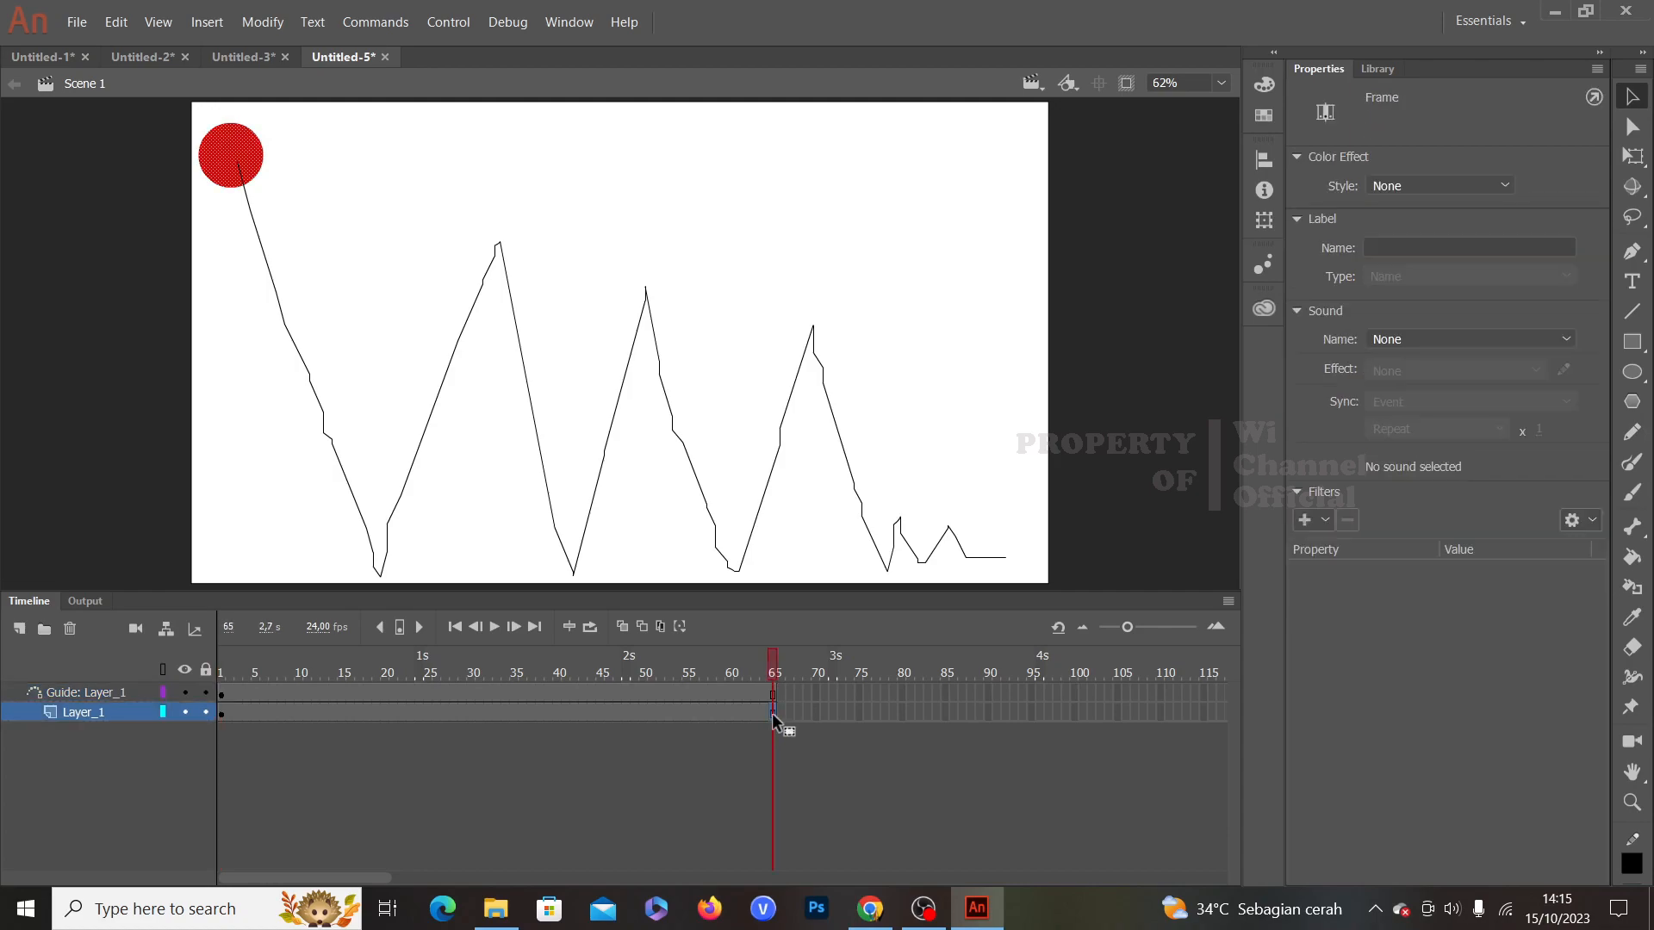
right_click(772, 713)
click(874, 330)
click(220, 711)
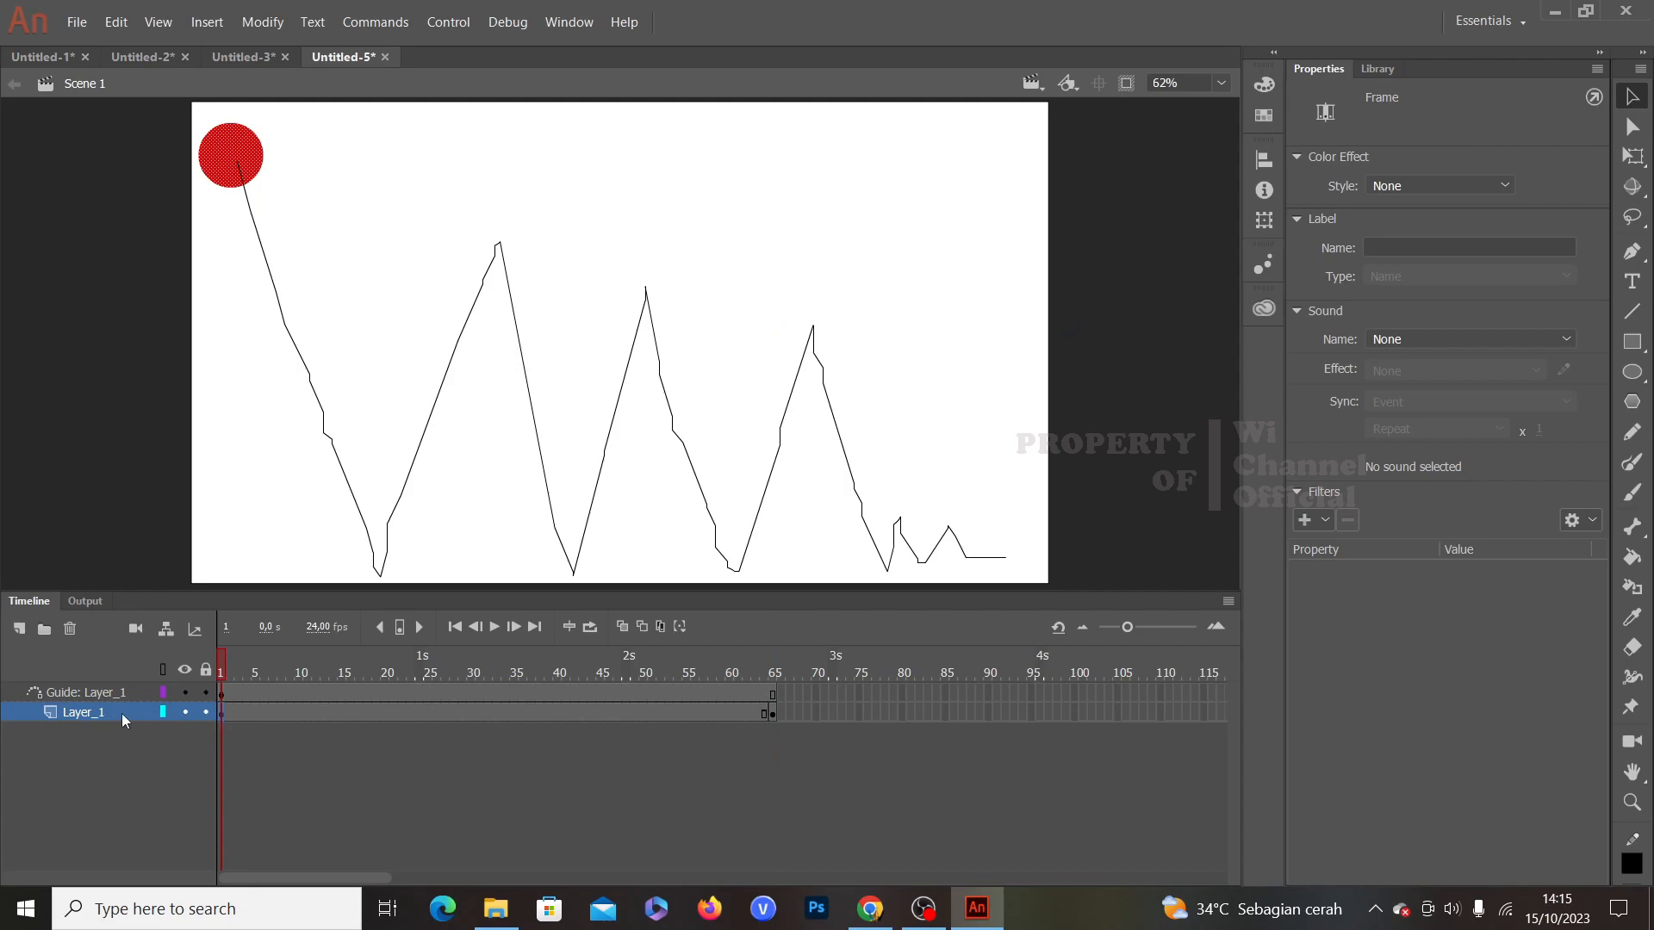
drag(223, 160, 227, 168)
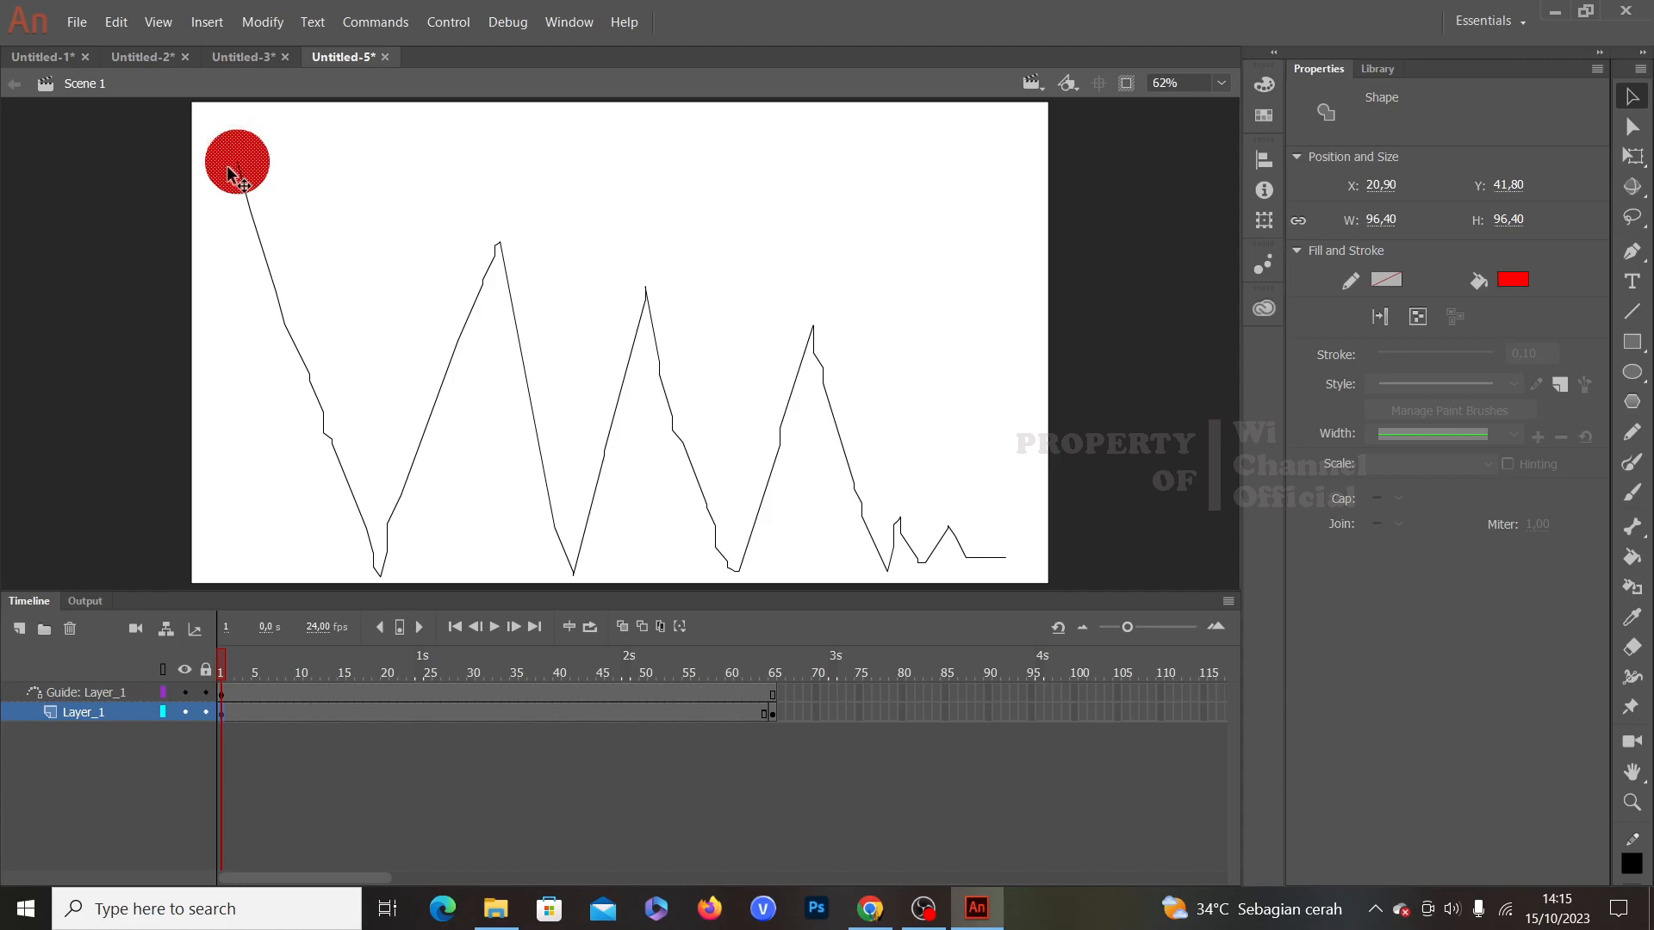
Step: Move the circle at frame 65 onto the end of the guide path and create a classic tween between Layer_1's two keyframes
click(773, 713)
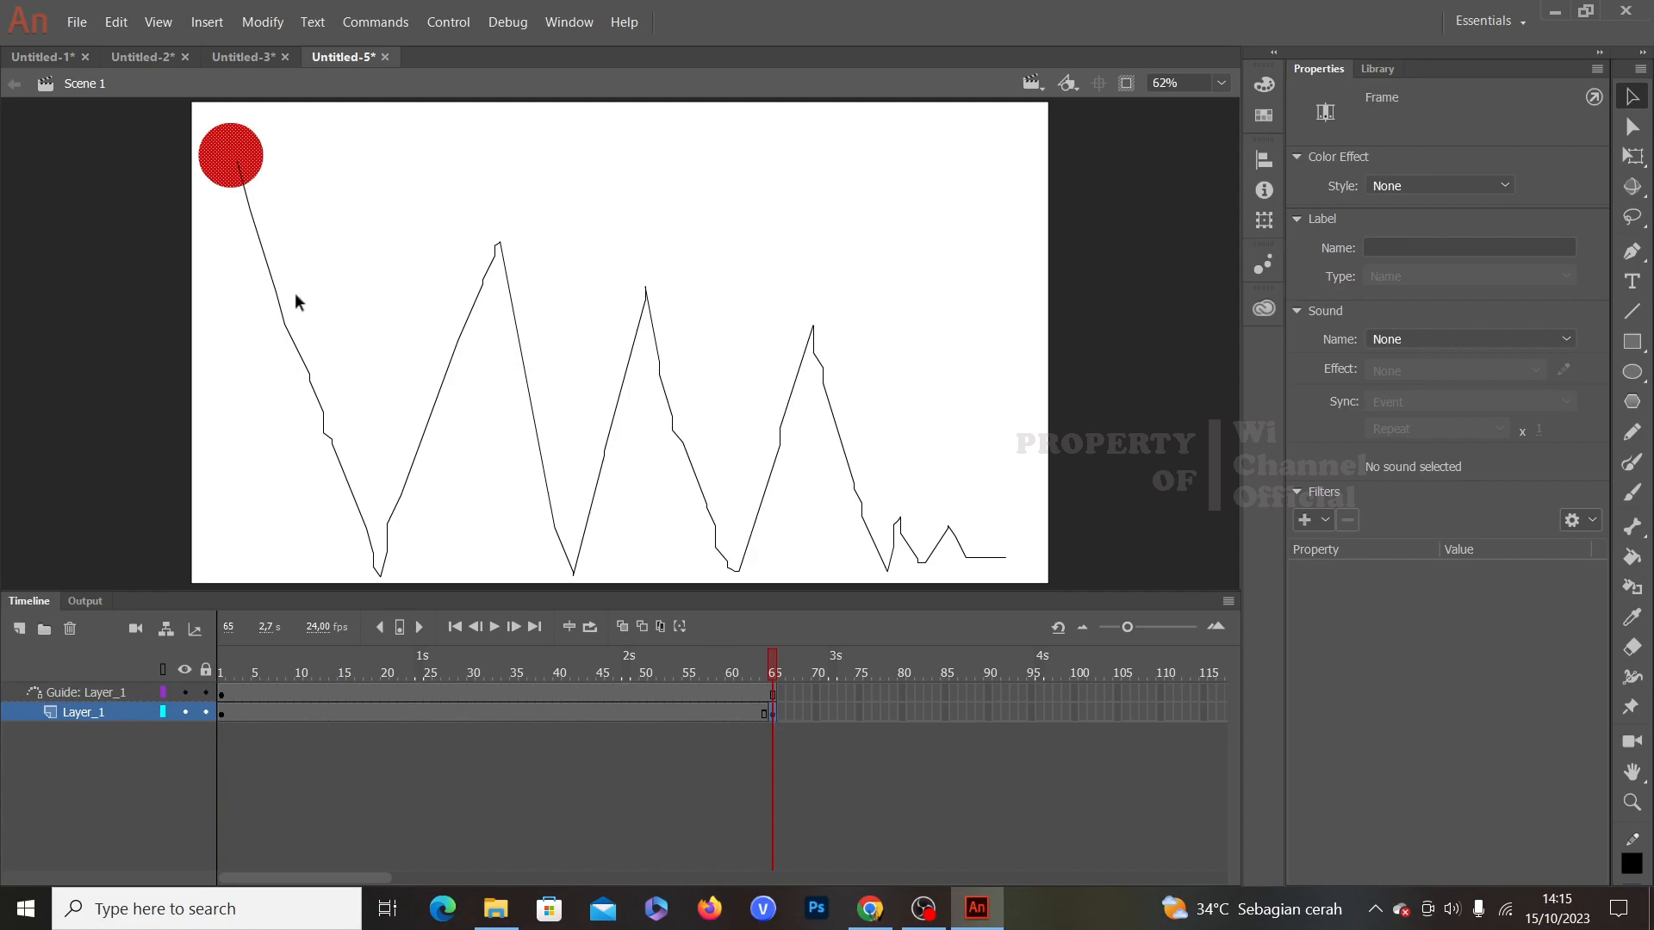
drag(226, 162, 1006, 565)
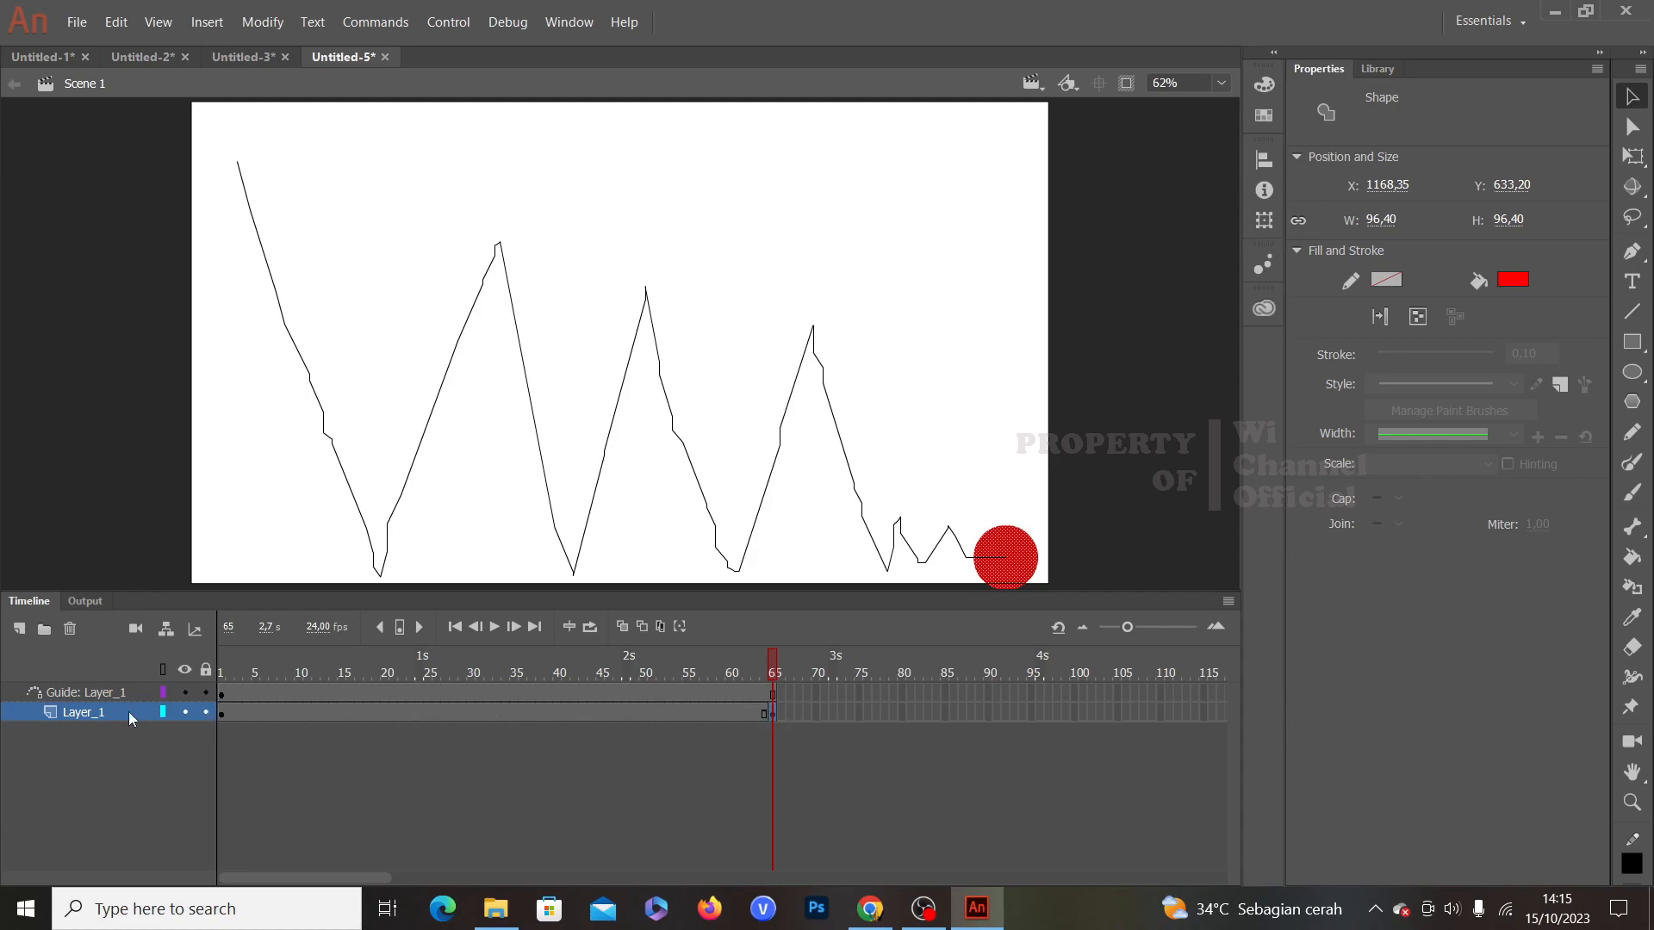
right_click(454, 711)
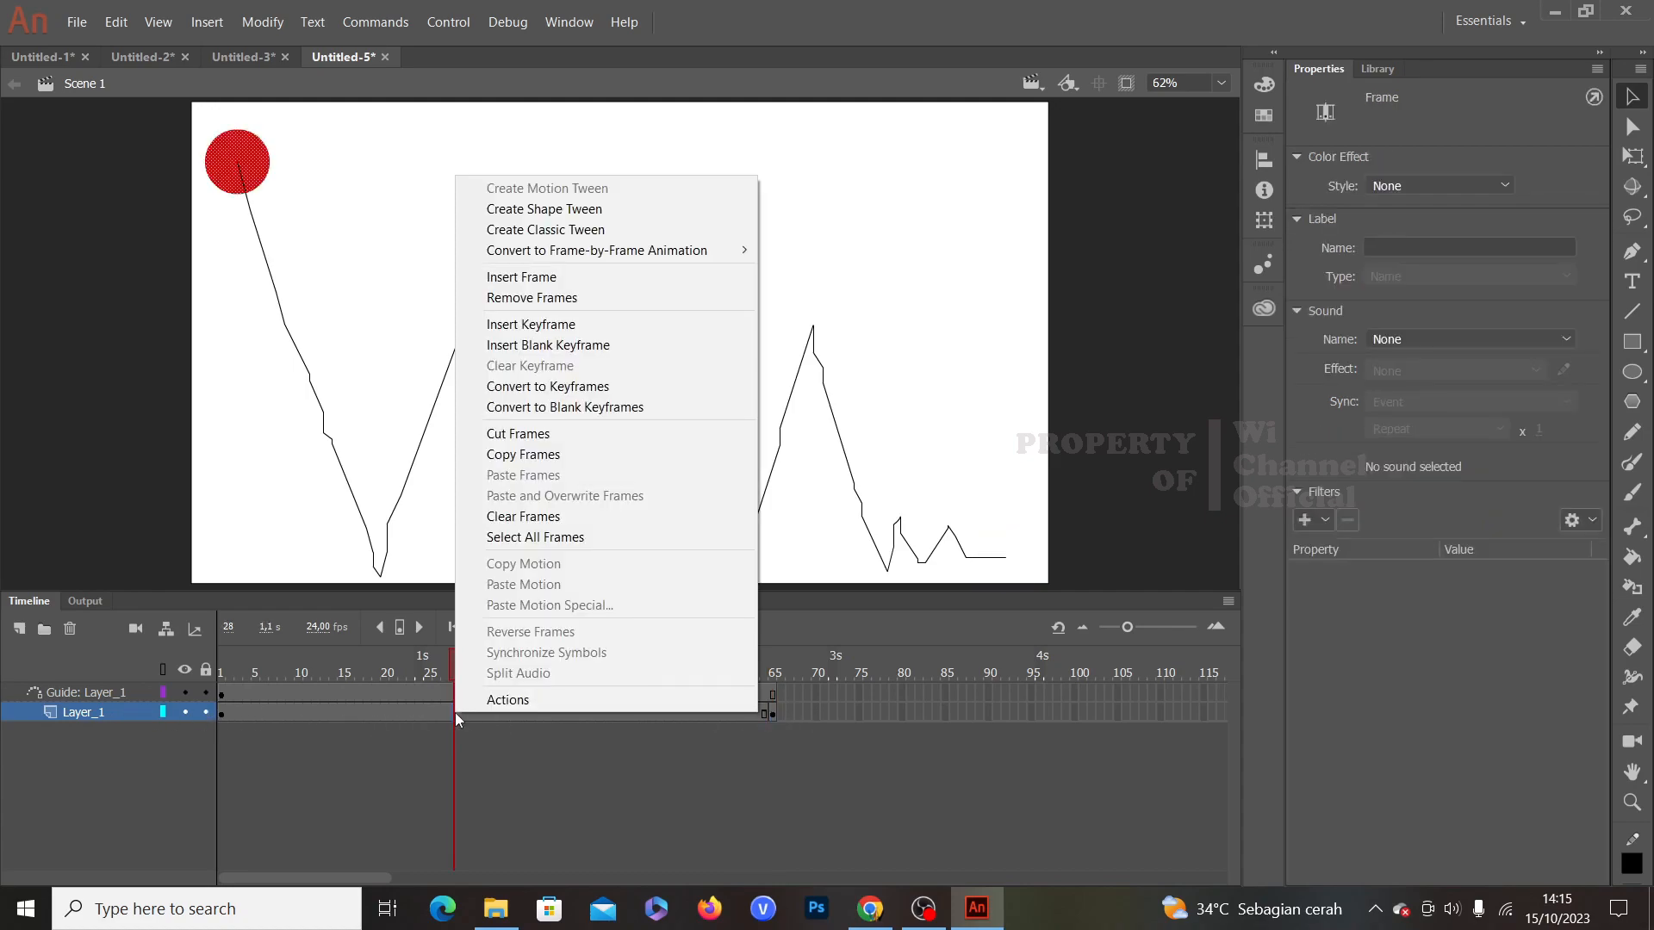
click(545, 231)
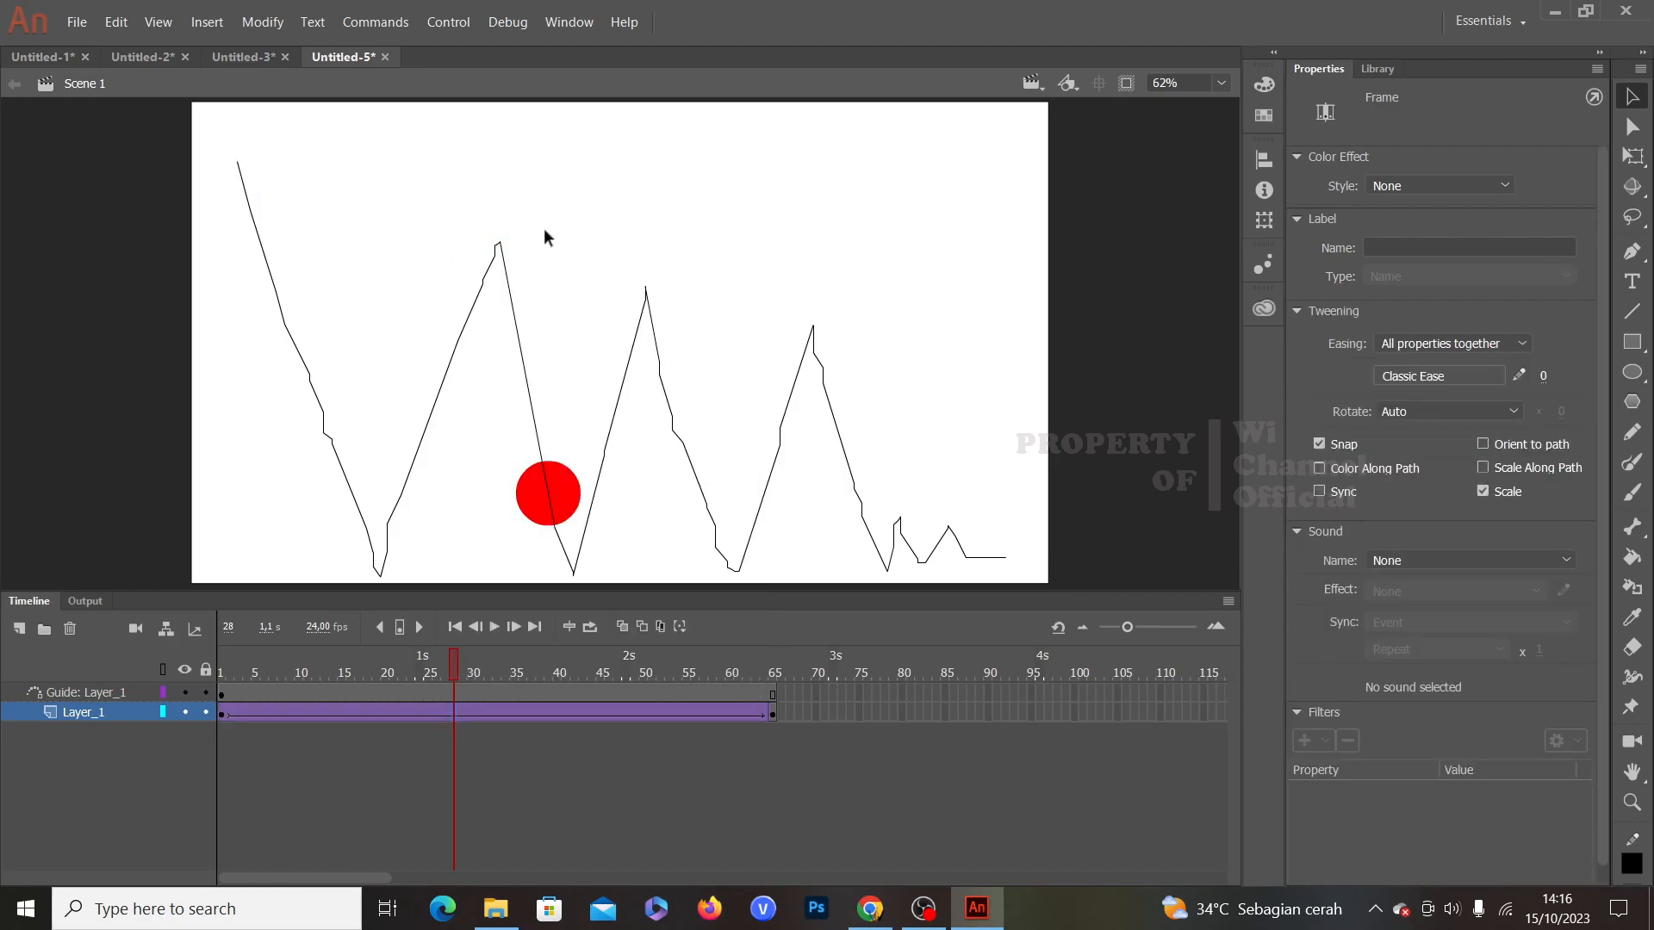
Step: Play the ball animation from frame 1 on the timeline, and test it as an exported movie
drag(455, 664, 210, 670)
mouse_move(300, 686)
mouse_down()
mouse_move(785, 691)
mouse_move(203, 696)
mouse_up()
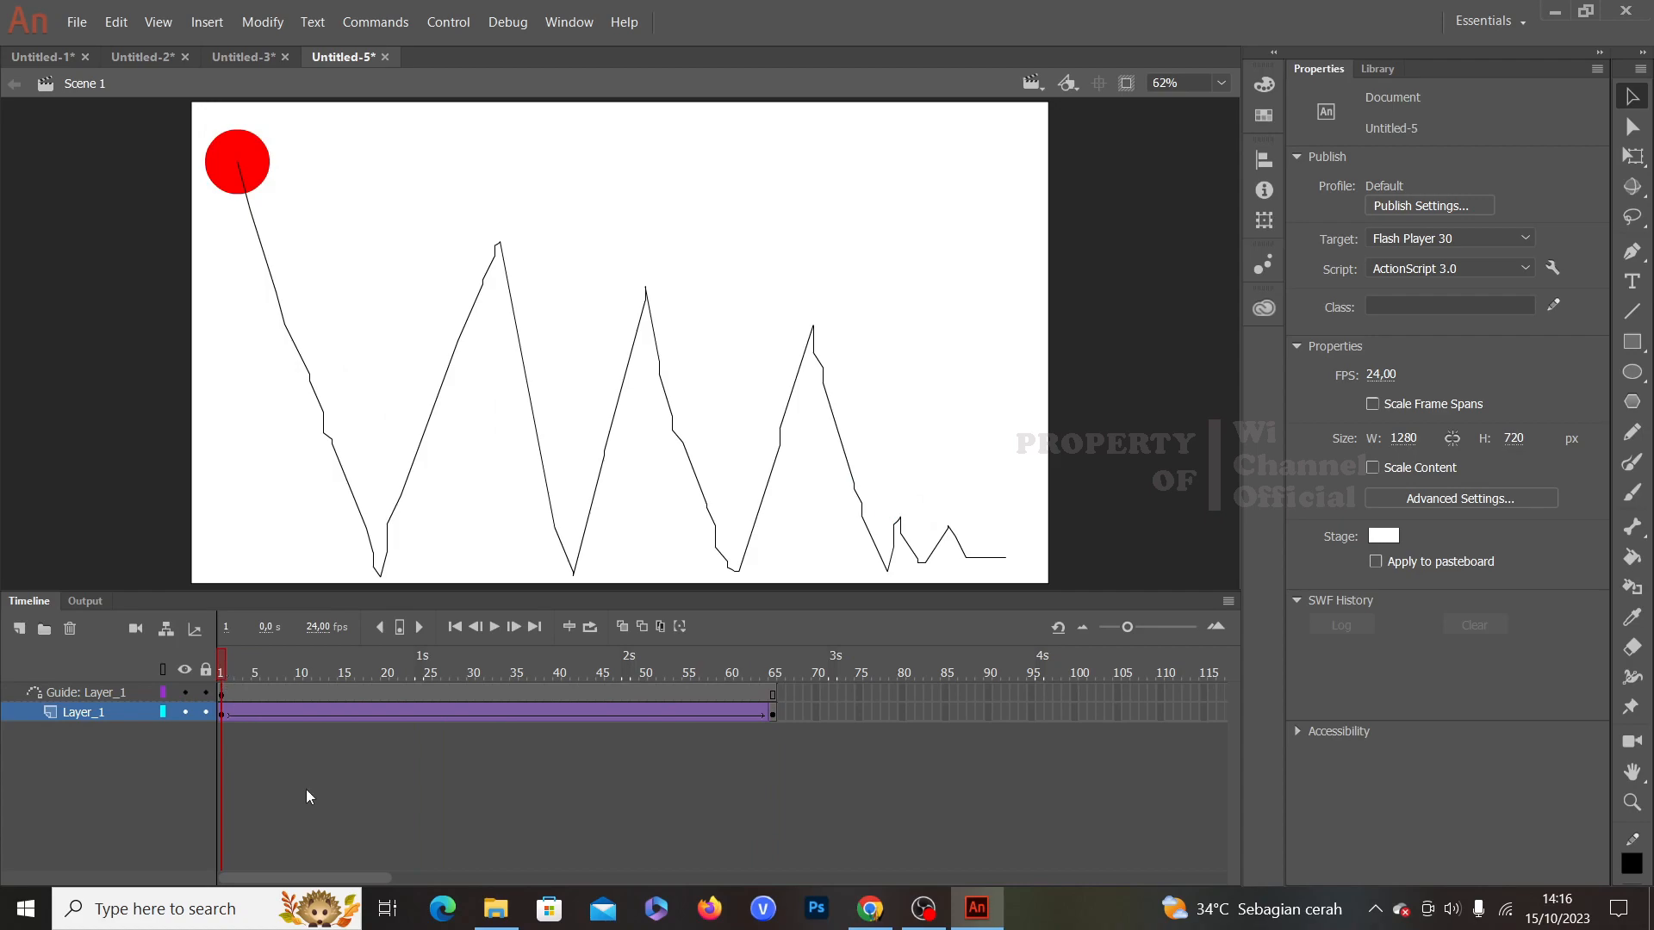
key(Return)
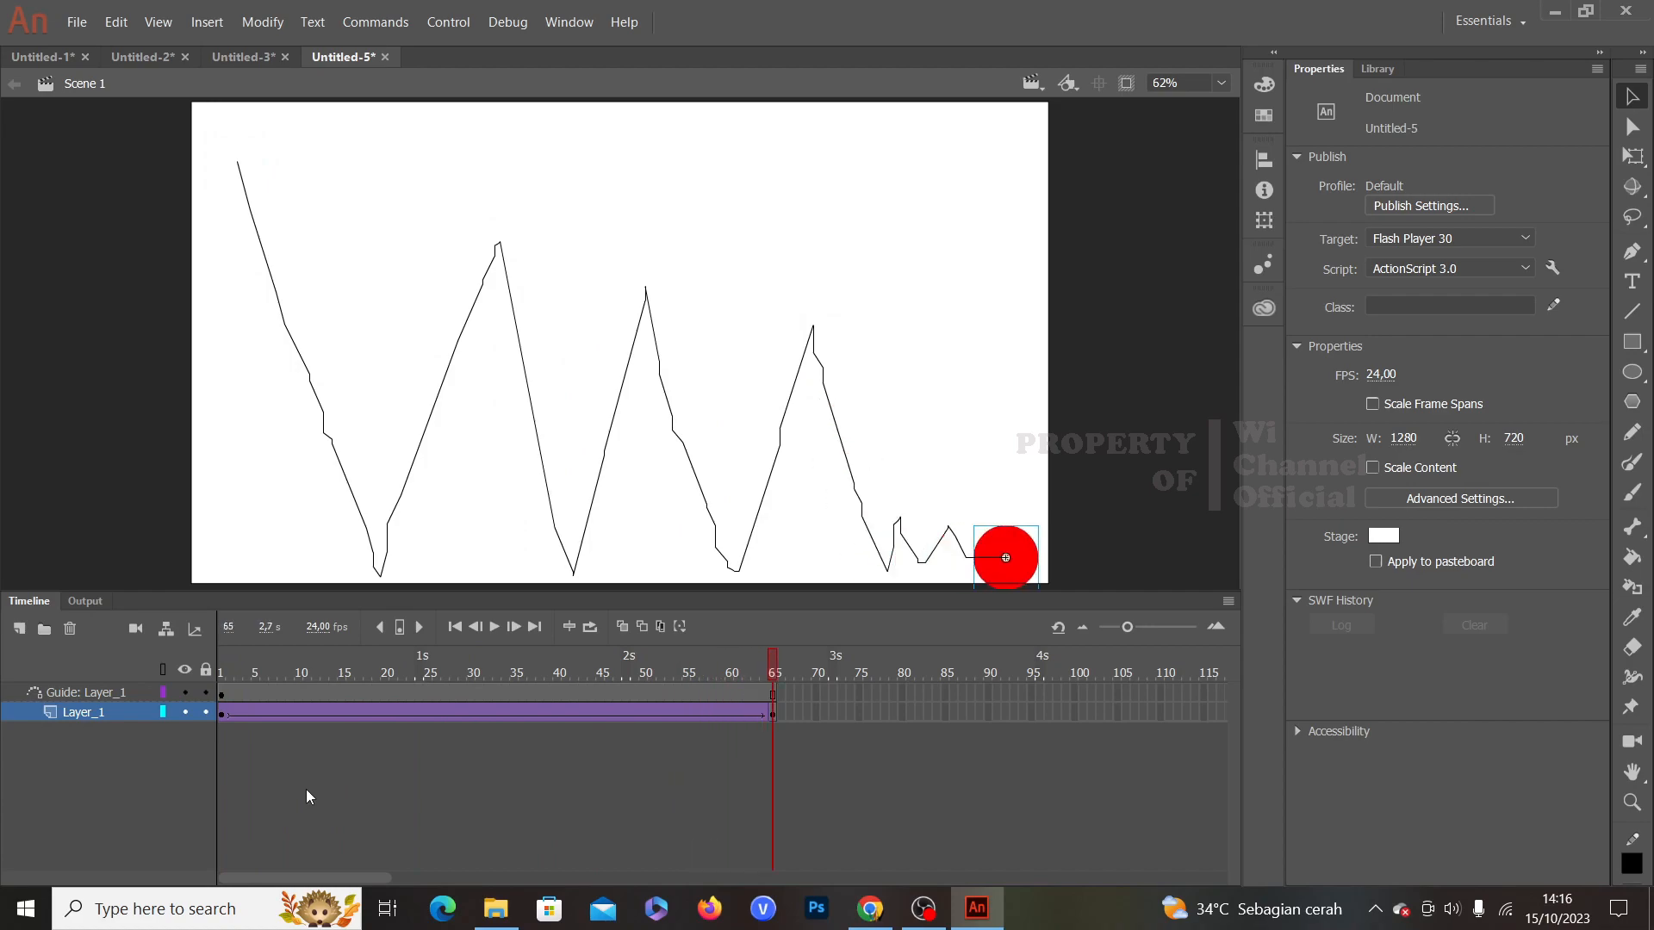
drag(773, 668, 148, 648)
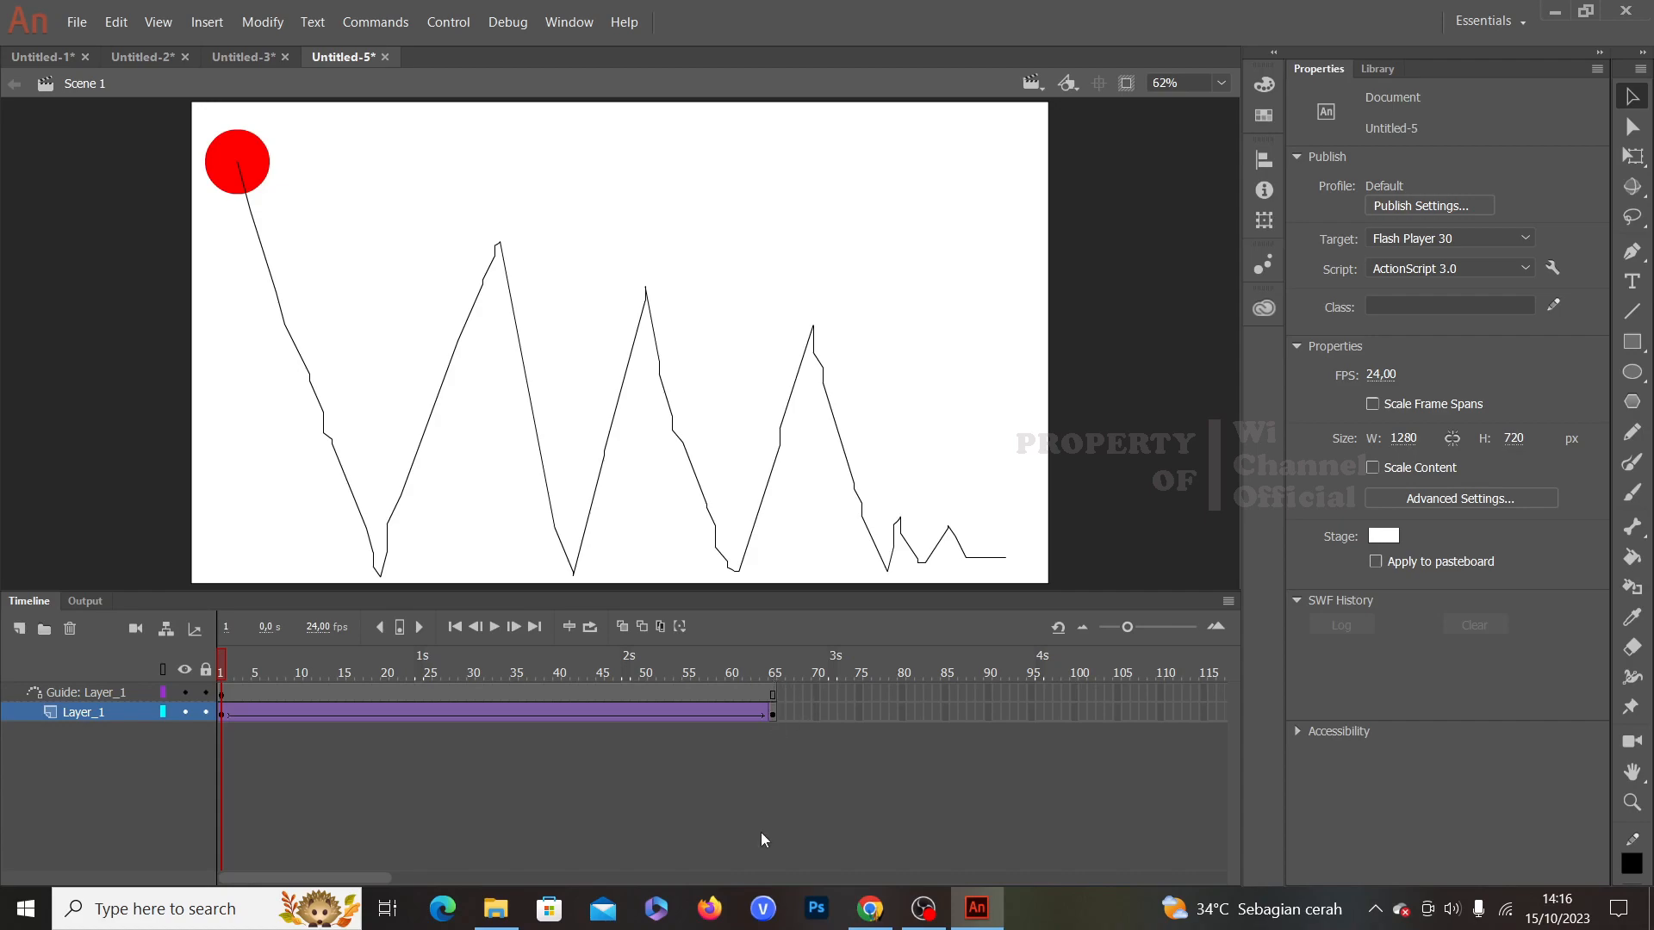
key(Return)
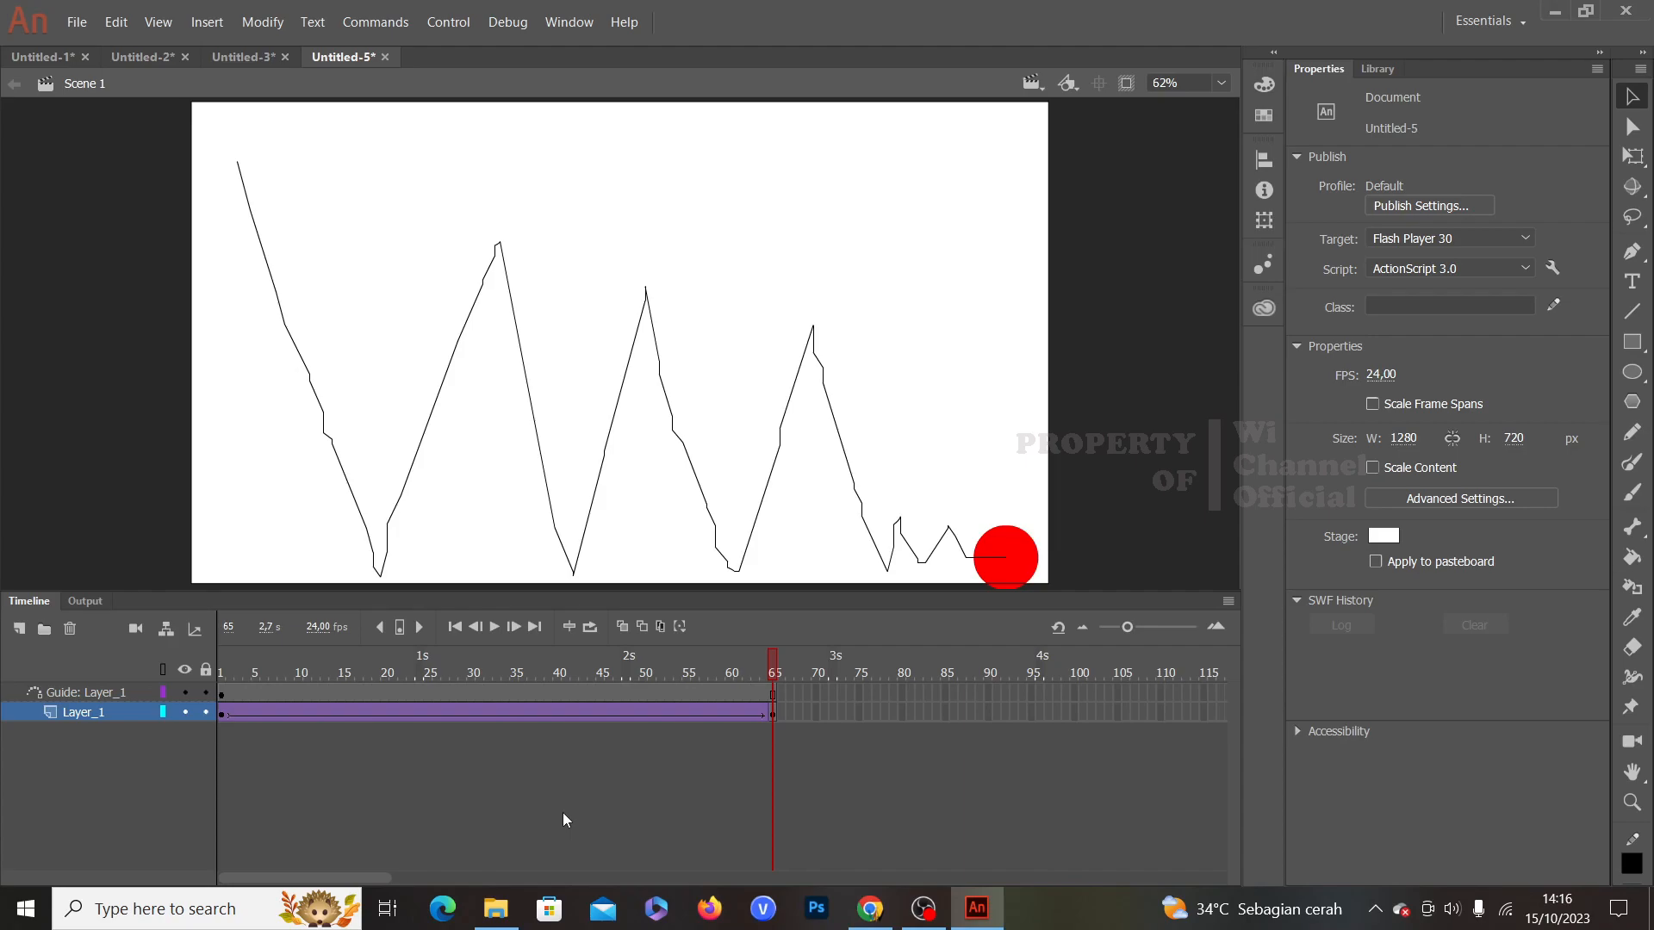
key(ctrl+Return)
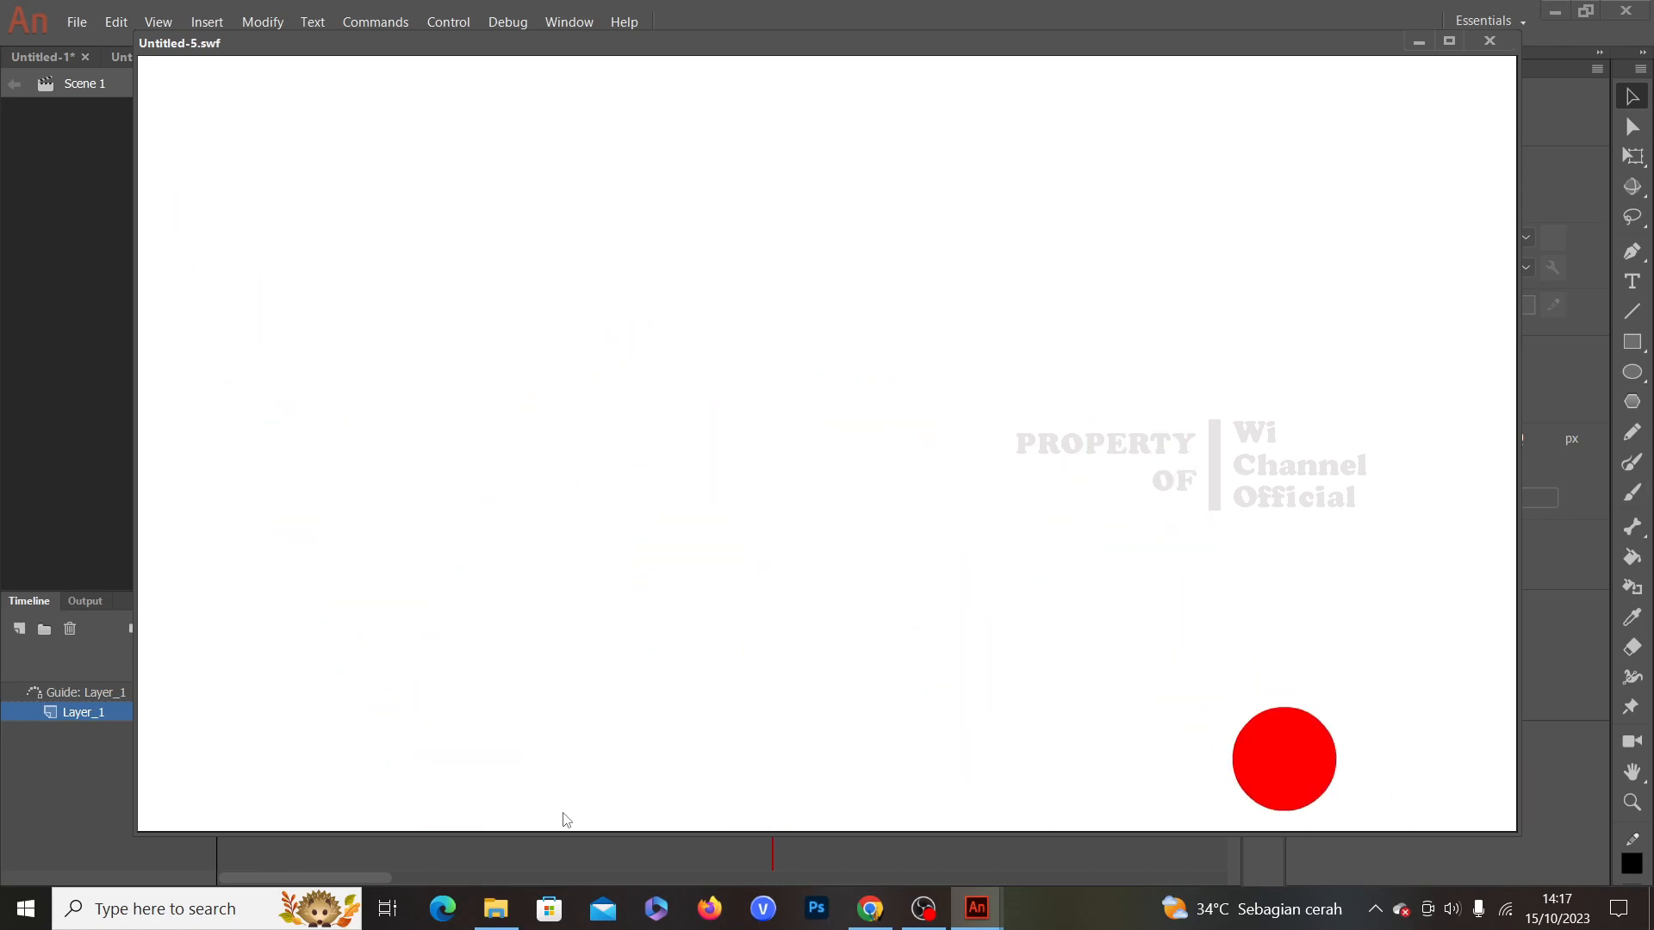
click(1487, 42)
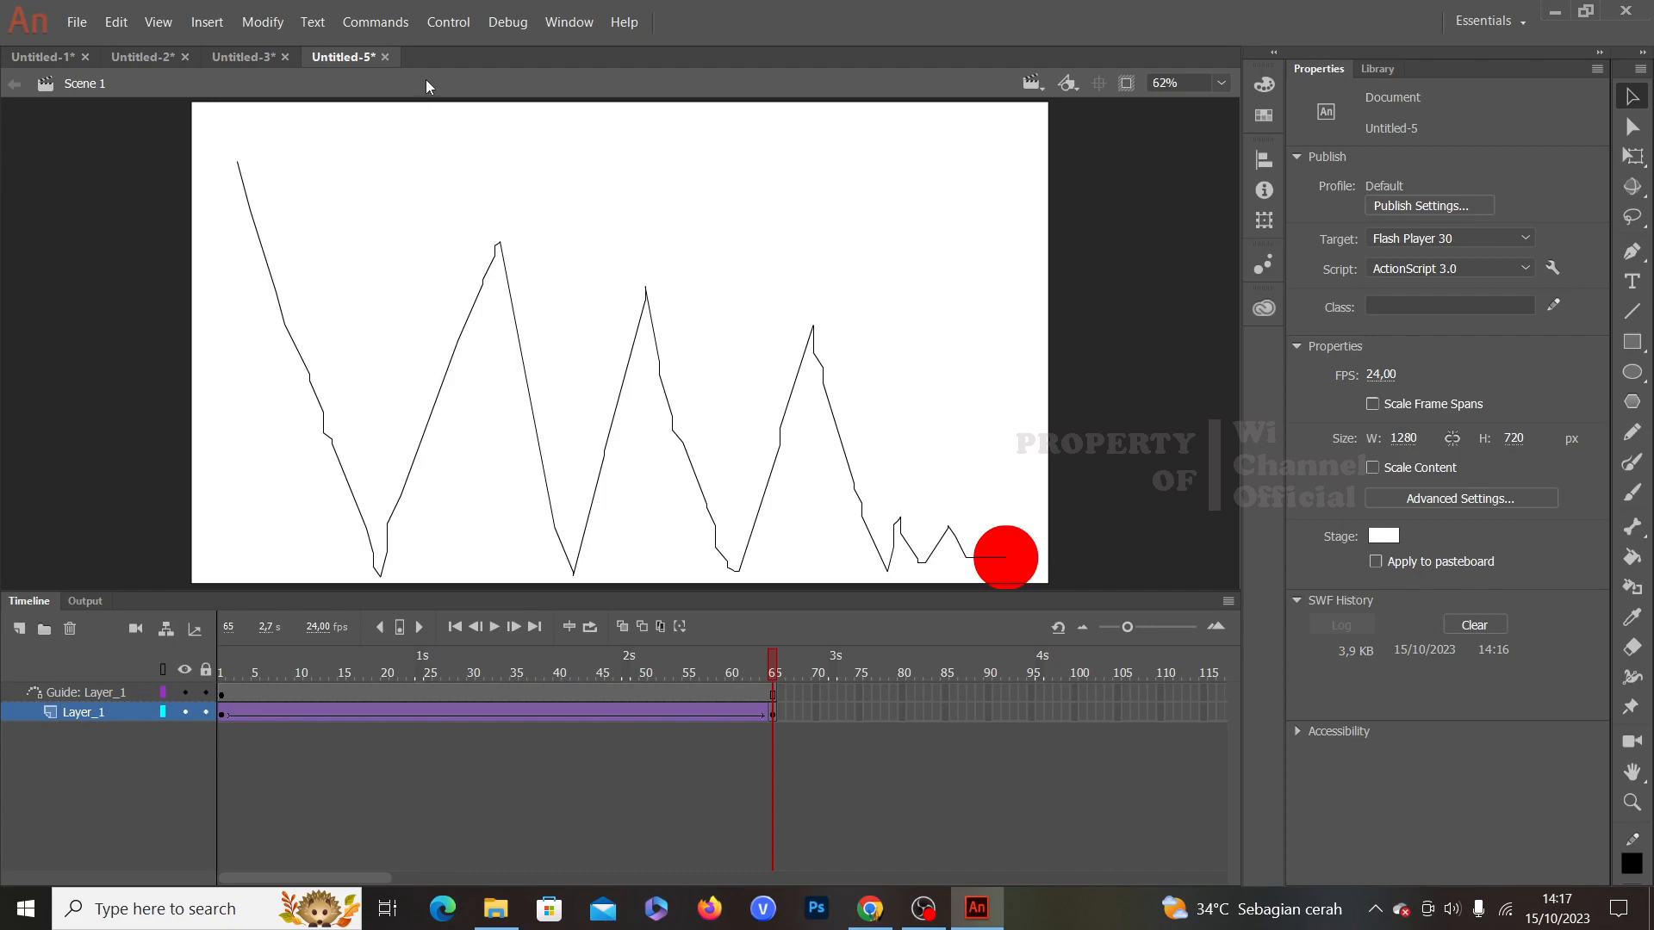
Step: Look through the open documents Untitled-1, Untitled-2 and Untitled-3, and return to Untitled-5
click(44, 57)
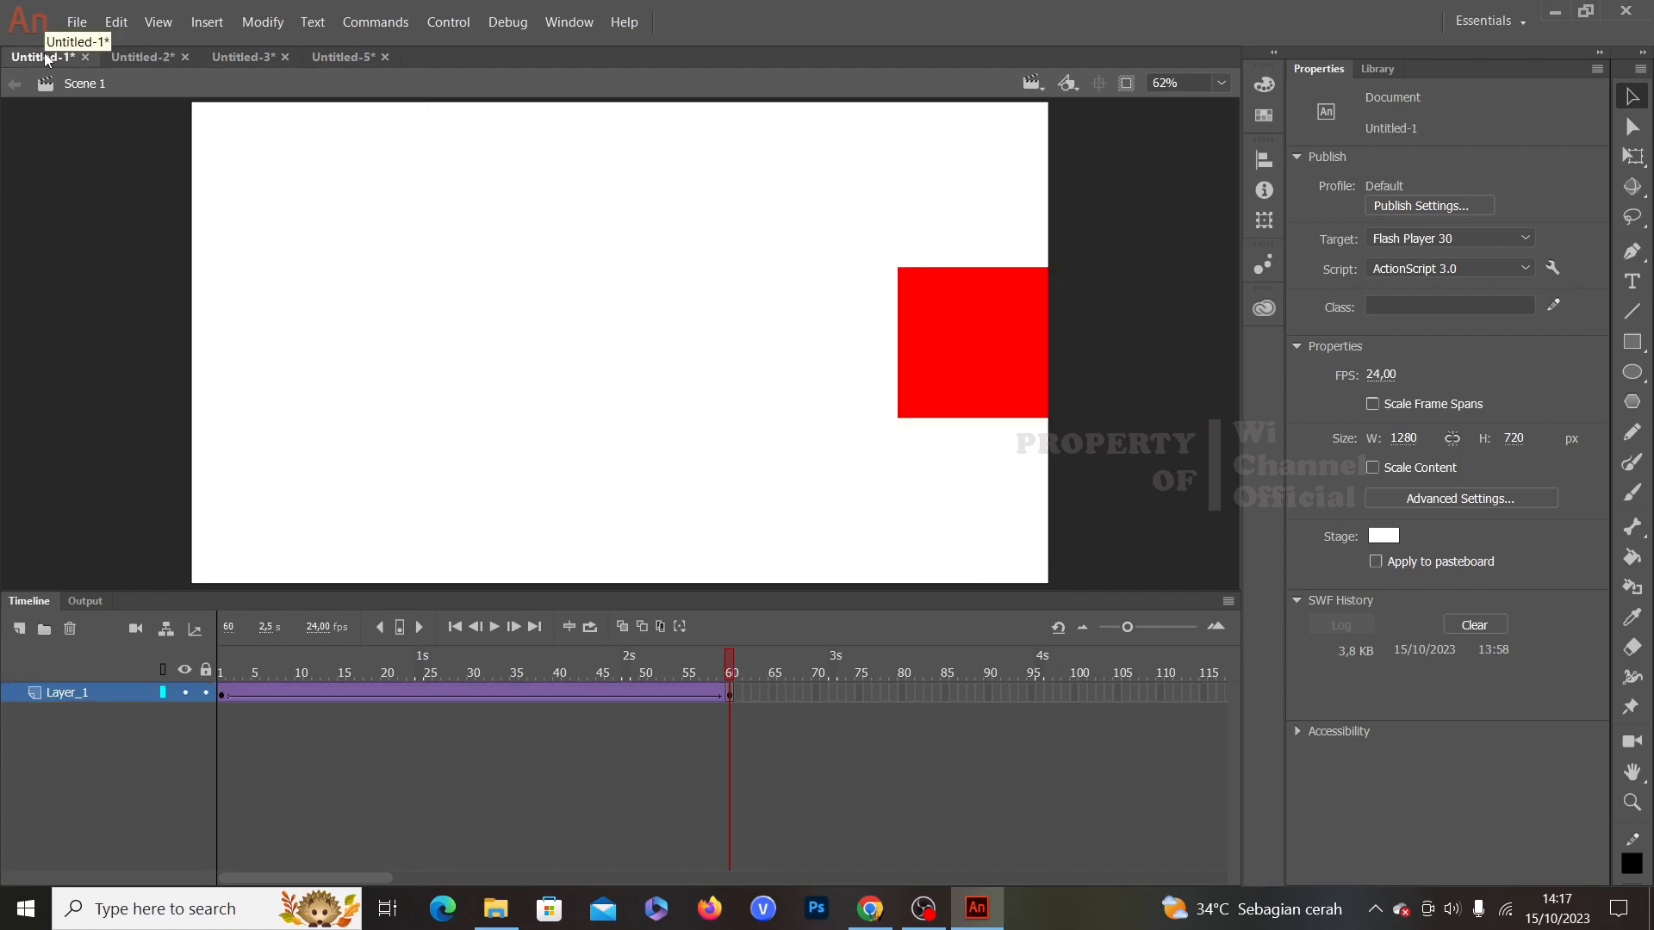
click(124, 55)
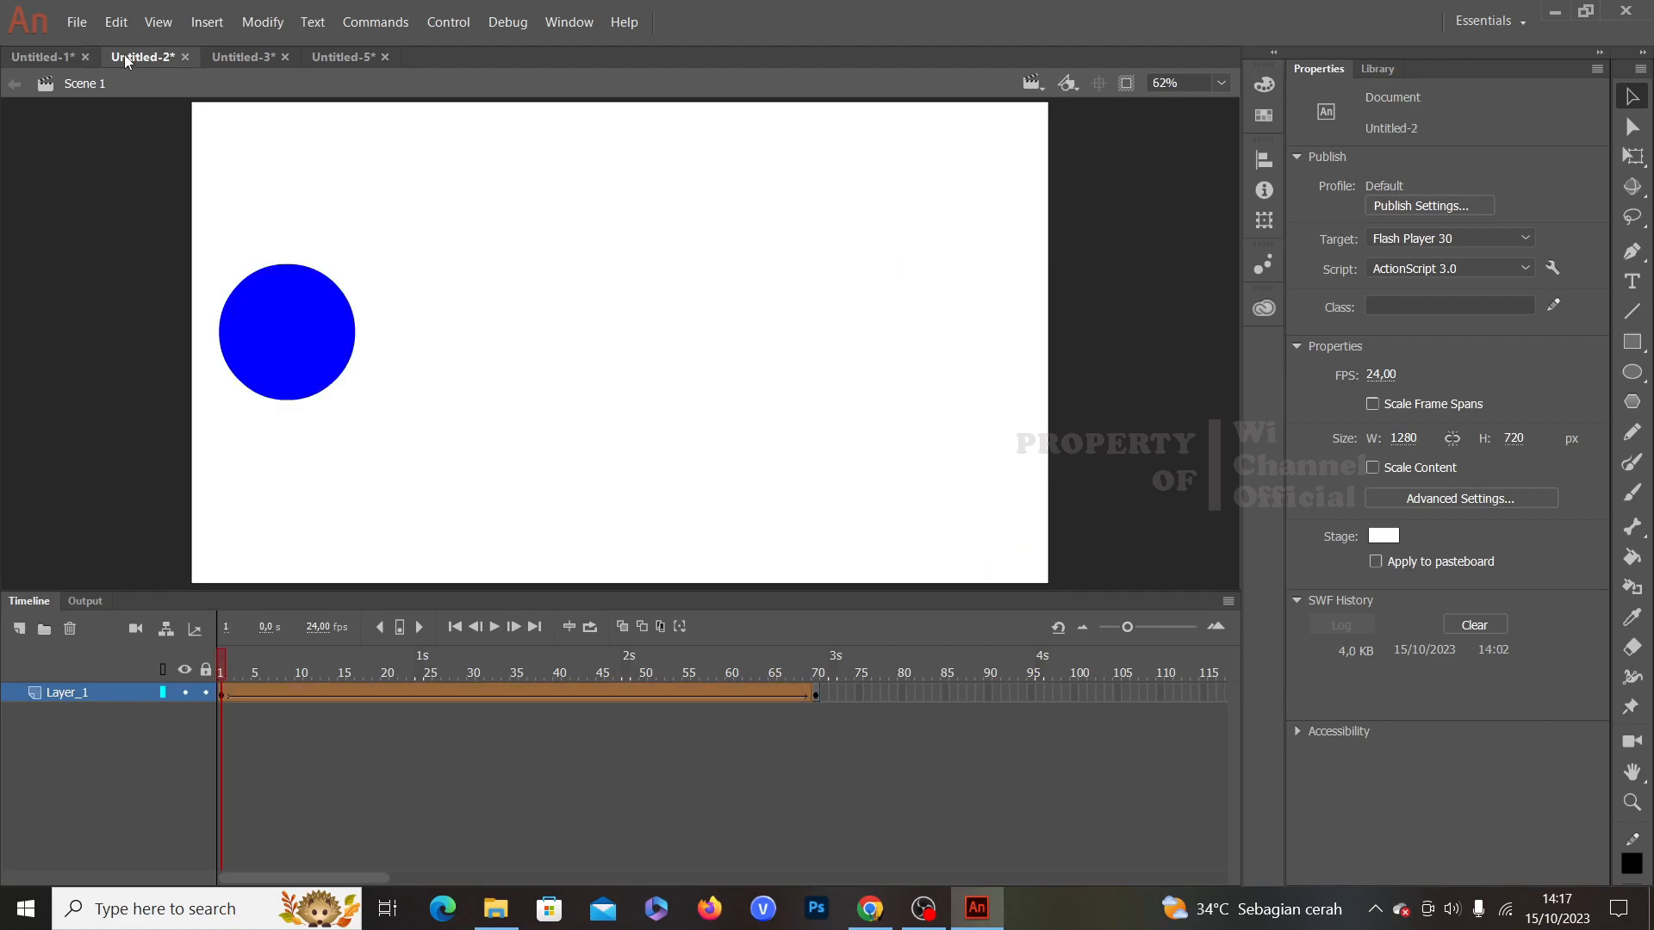
click(225, 58)
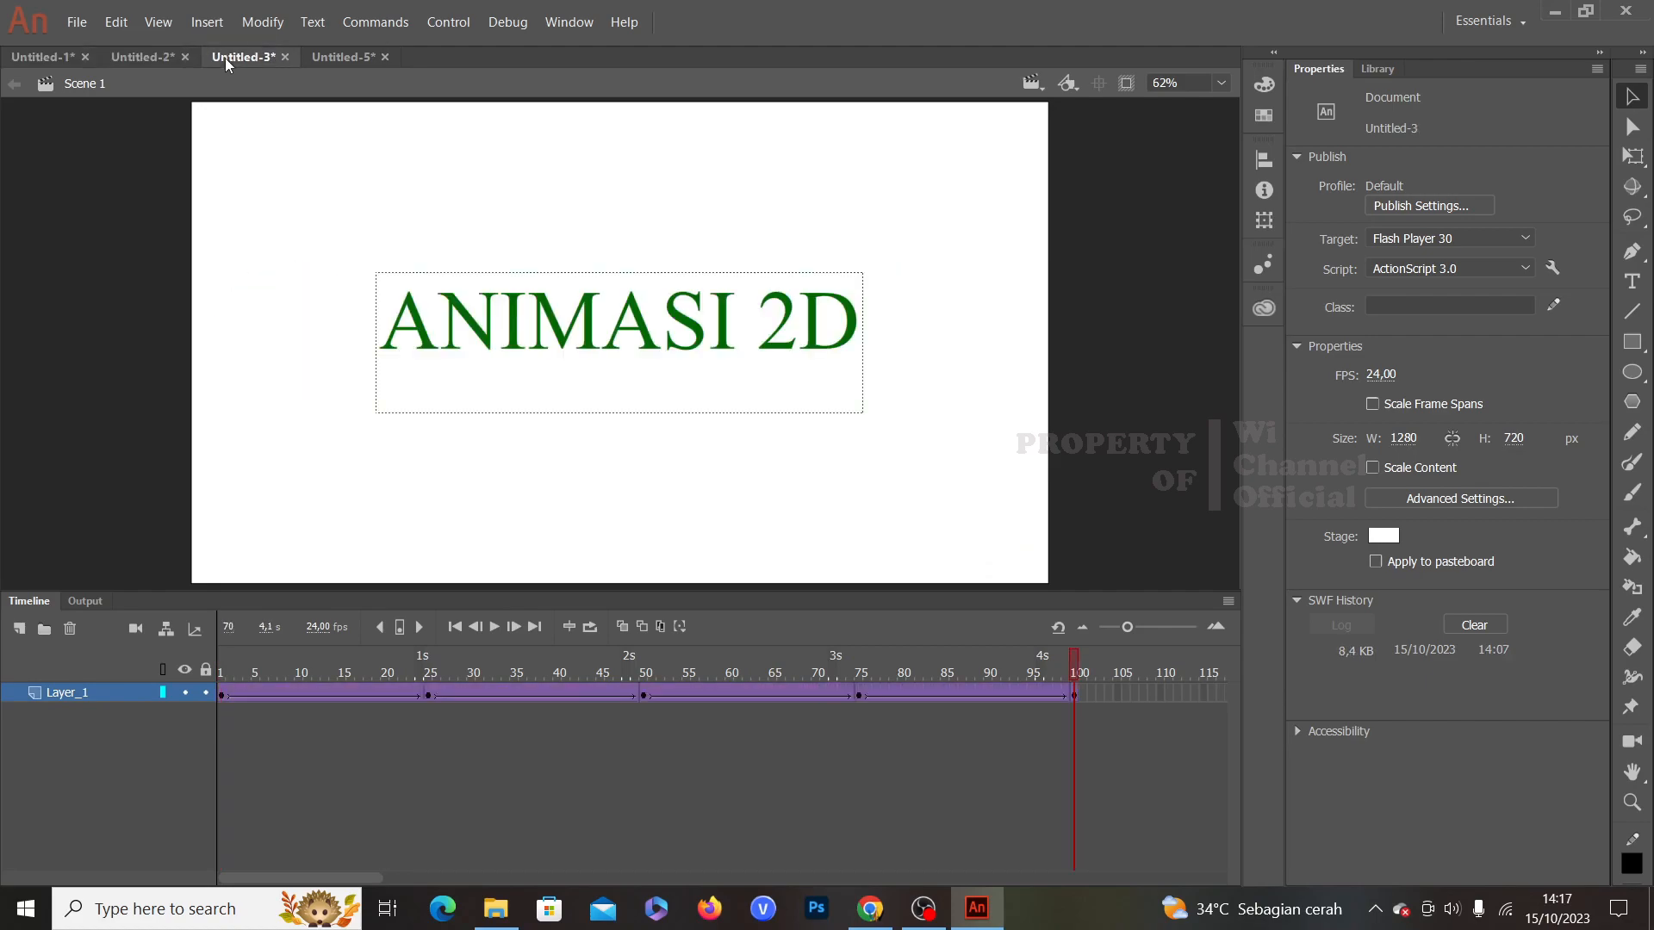
click(333, 57)
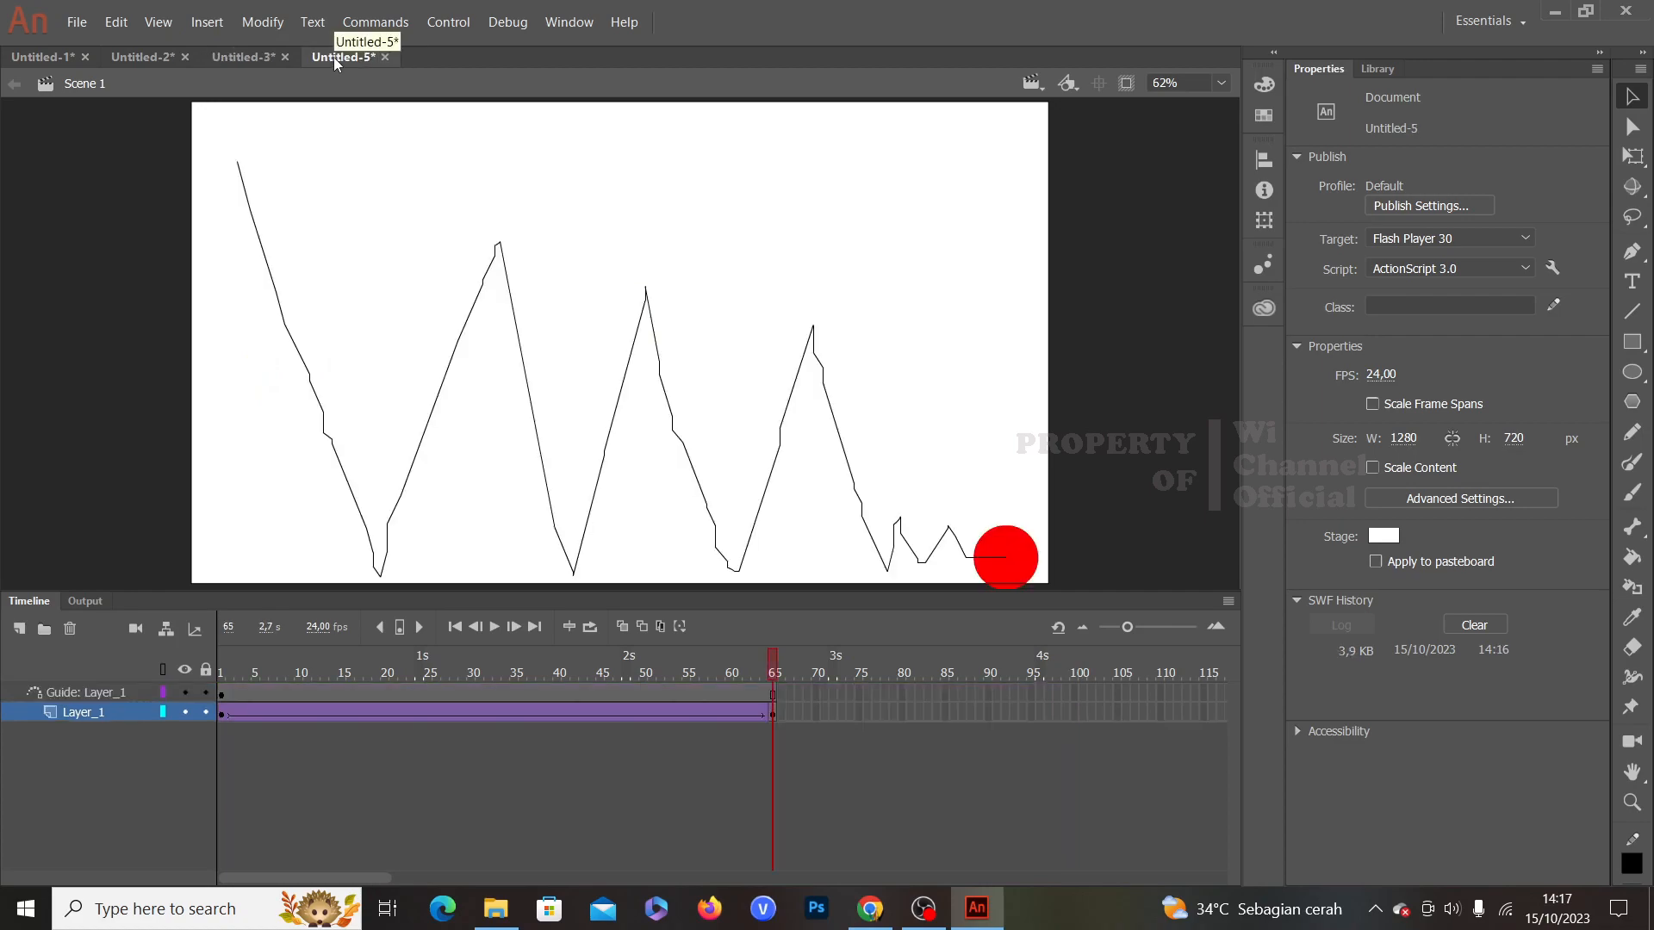
Step: Test the square animation in Untitled-1 and the circle-to-star shape tween in Untitled-2 as movies
click(39, 65)
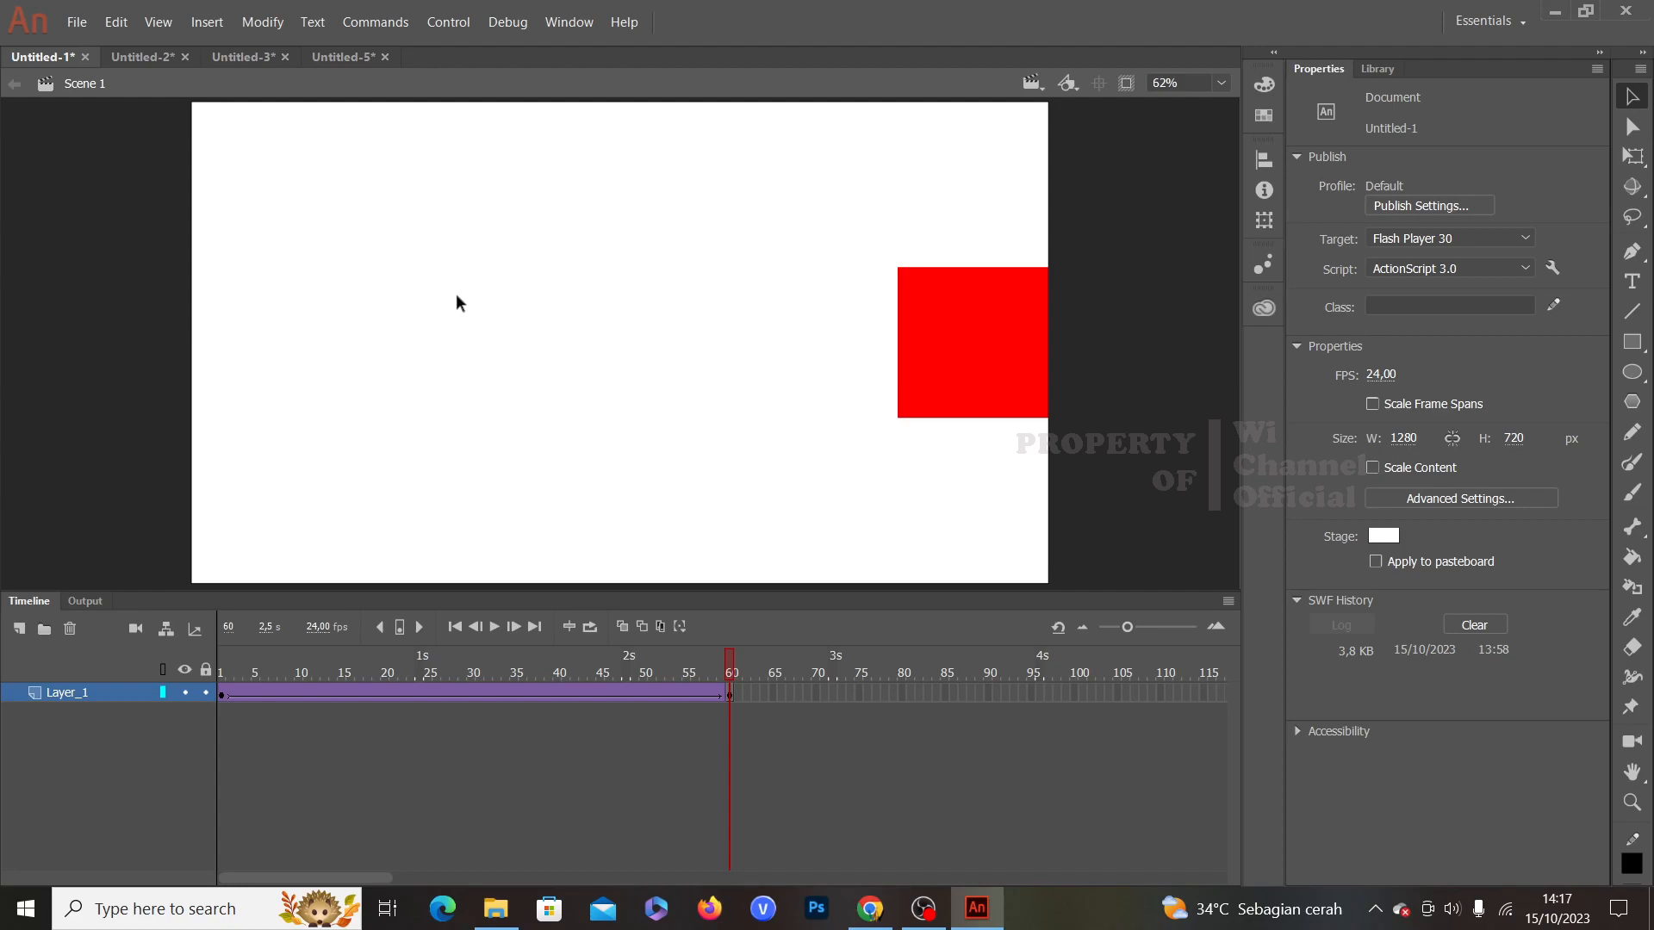
key(ctrl+Return)
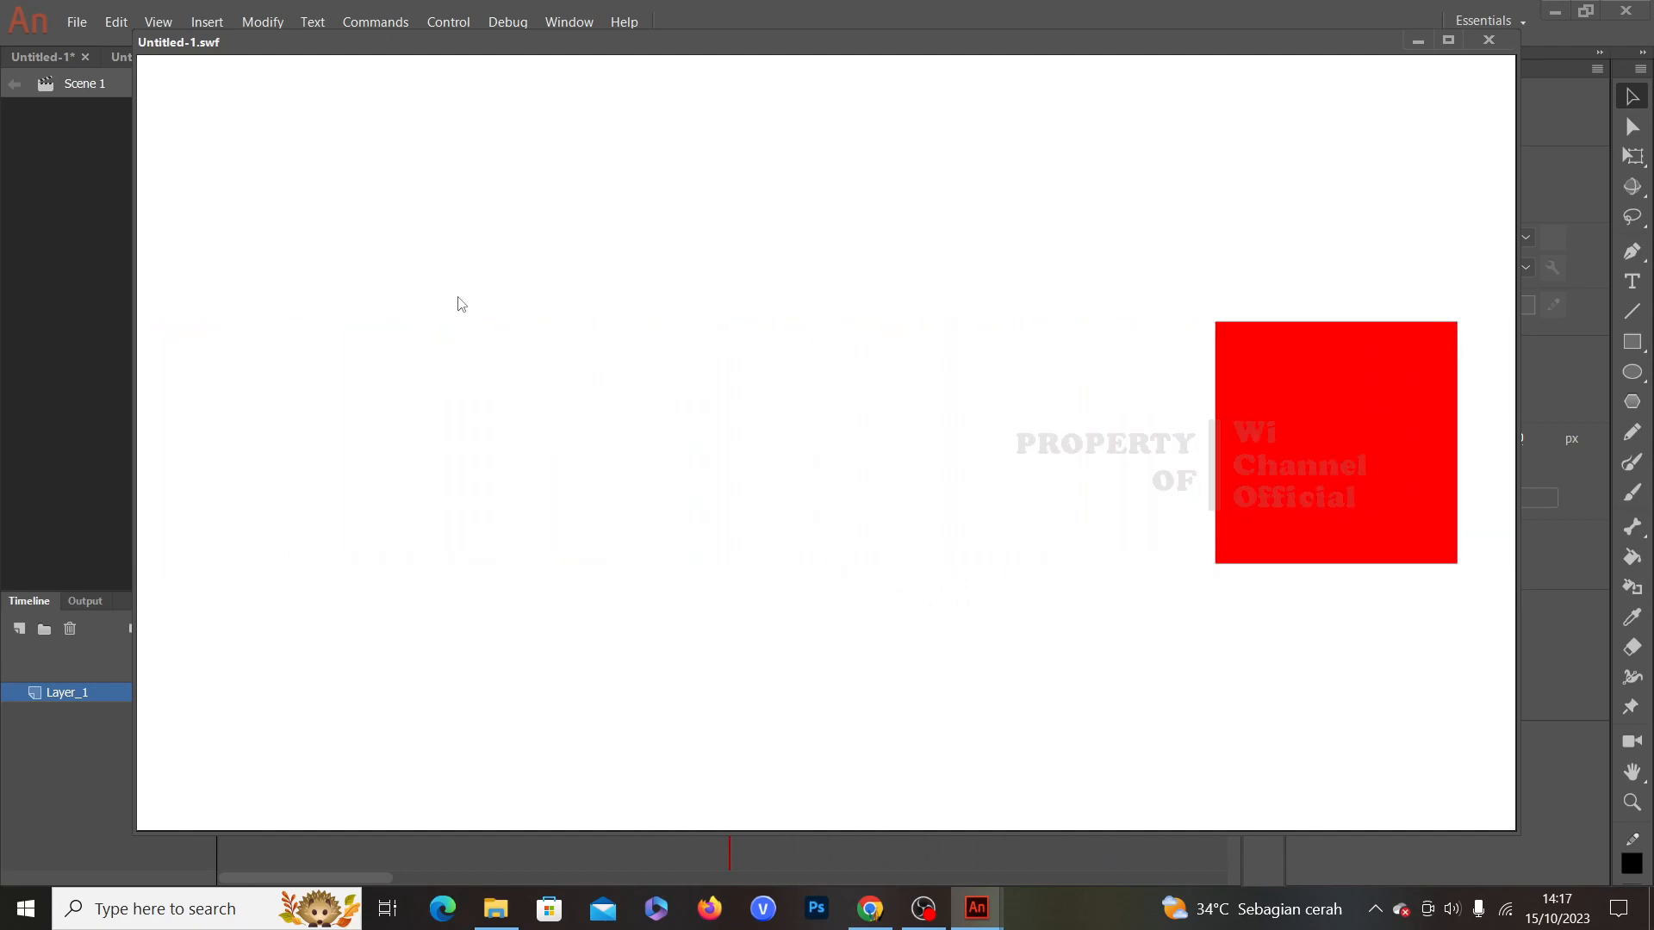
click(1488, 40)
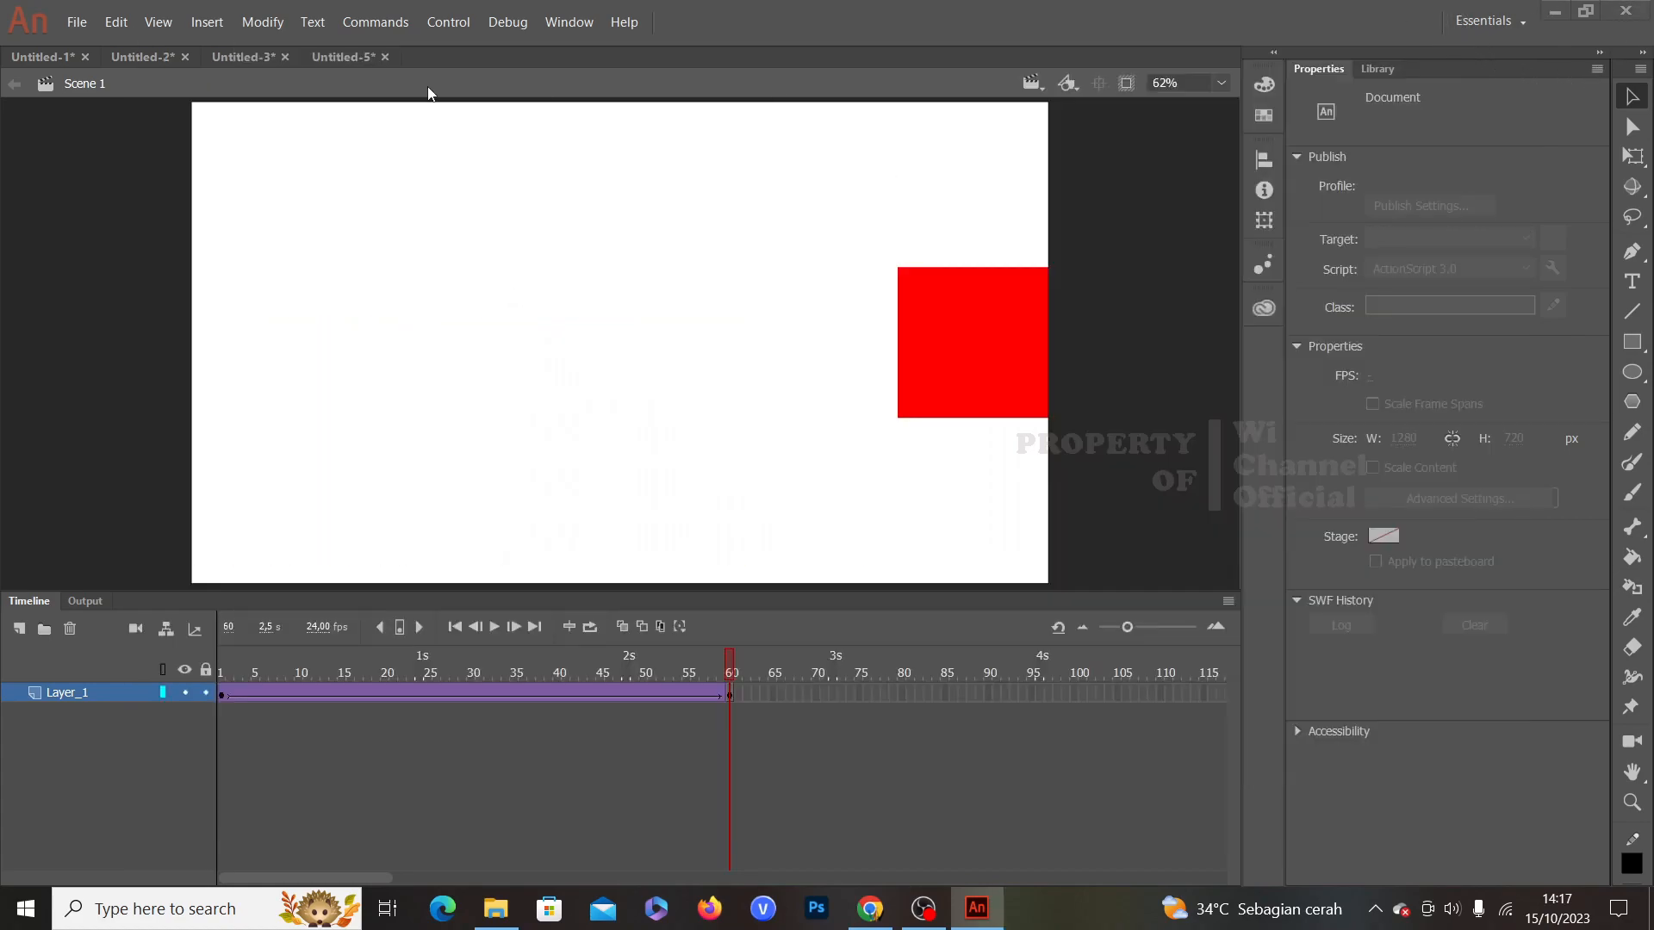
click(148, 59)
key(ctrl+Return)
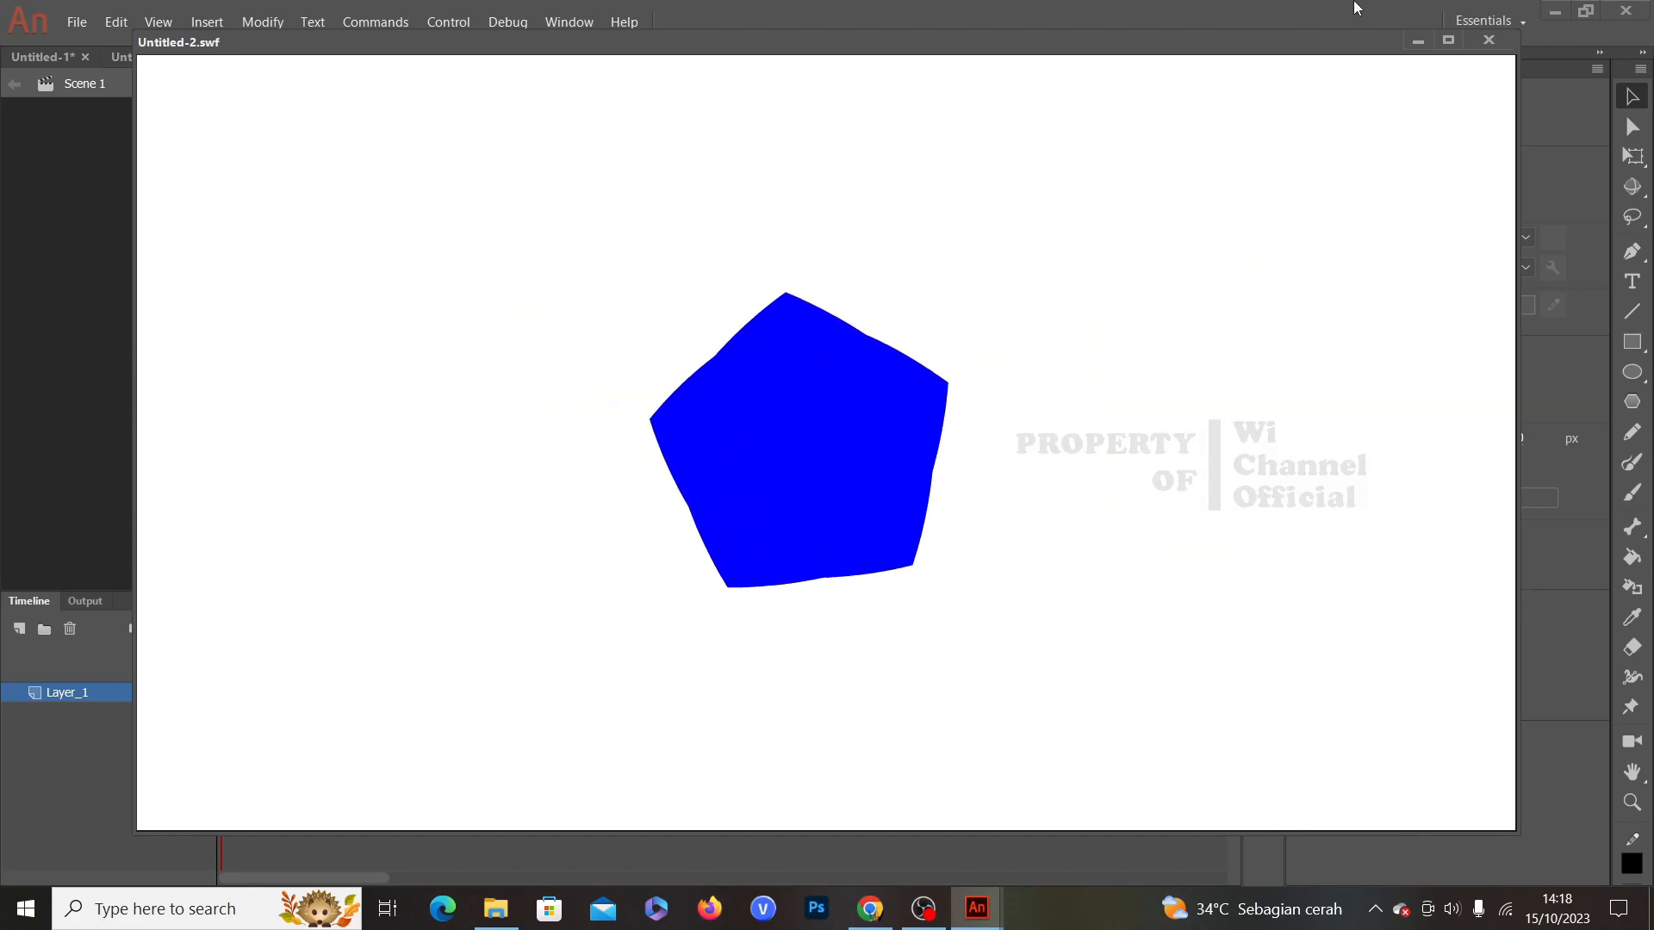
click(1476, 43)
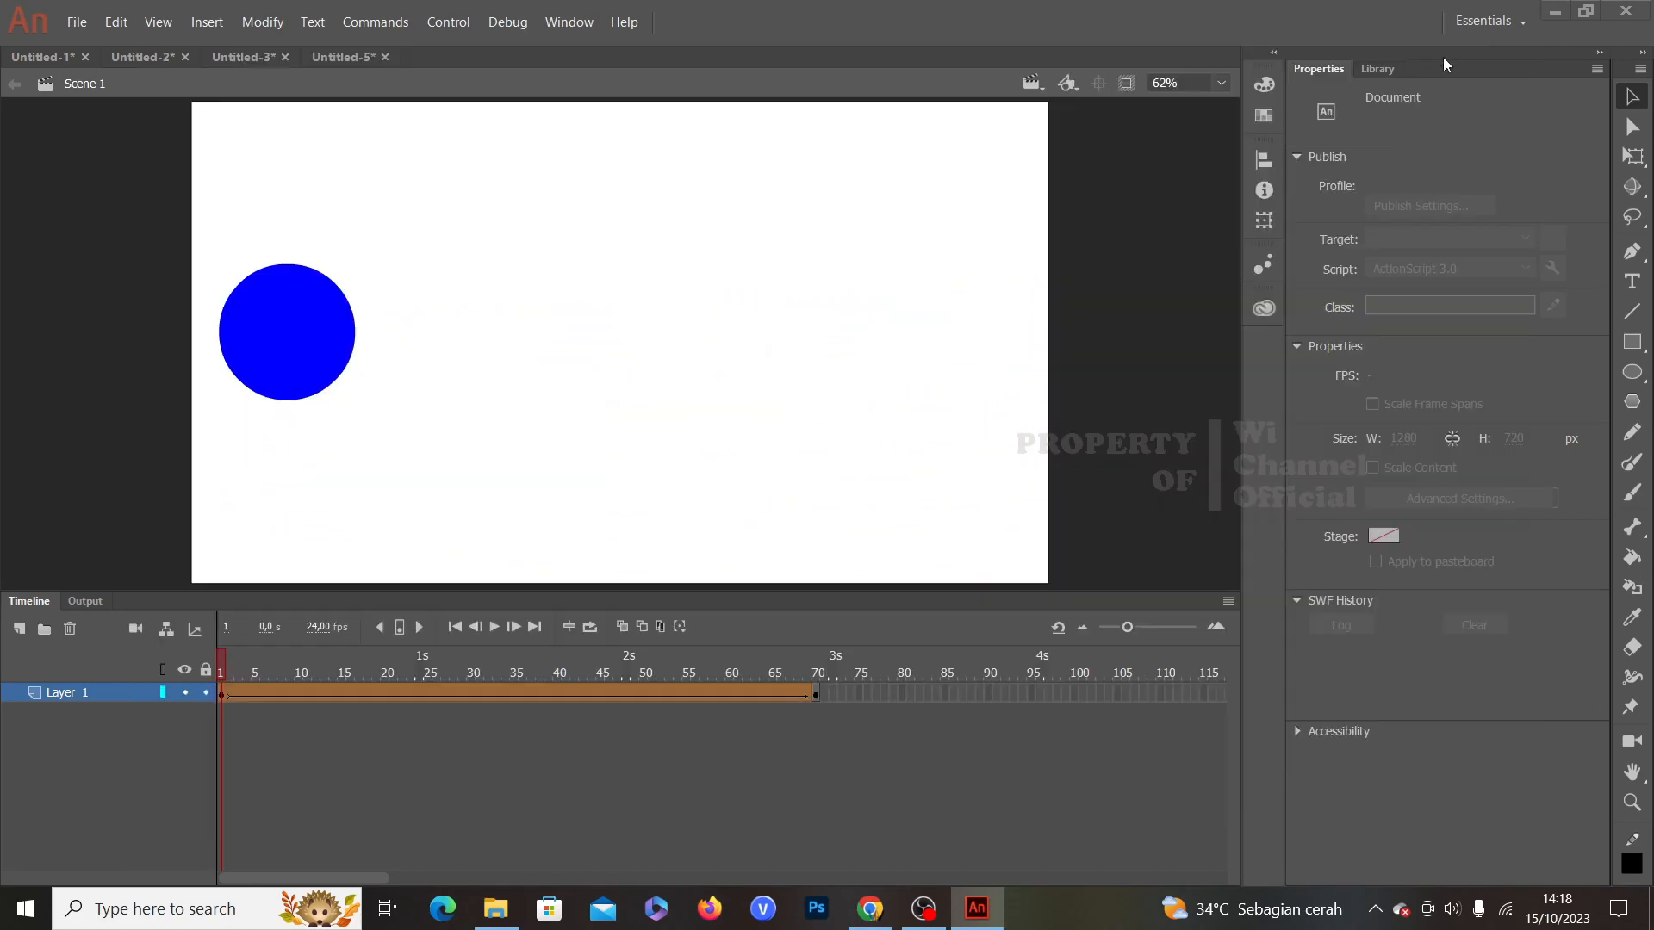
Step: Test the ANIMASI 2D text animation in Untitled-3 and the bouncing ball in Untitled-5 as movies
click(255, 55)
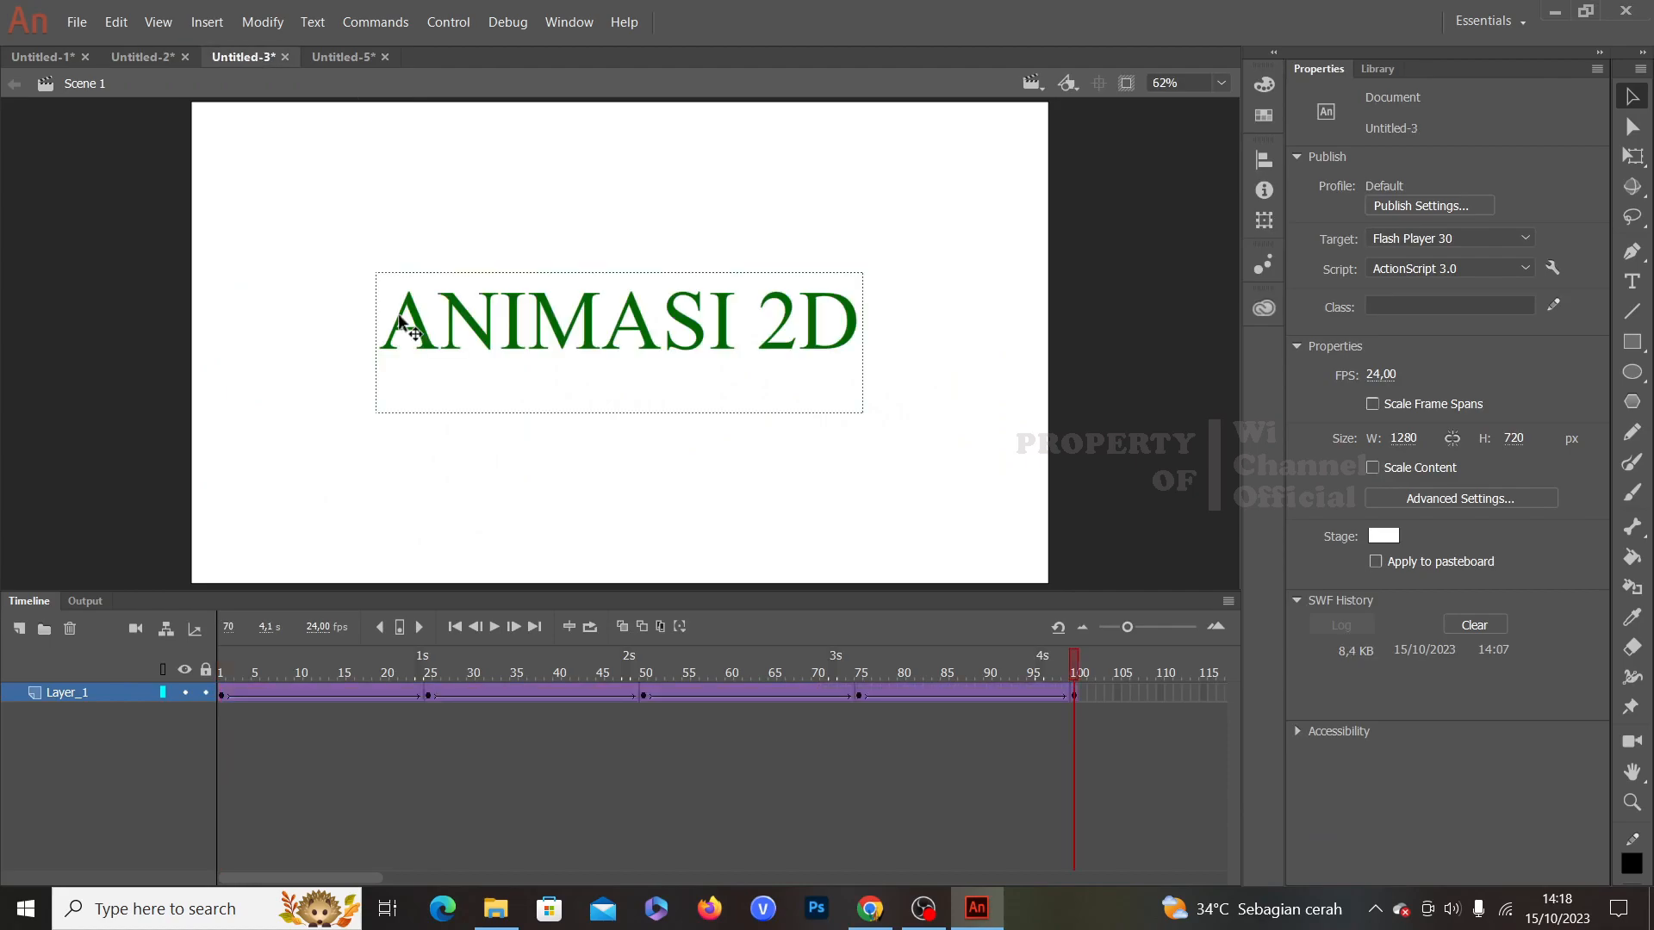
key(ctrl+Return)
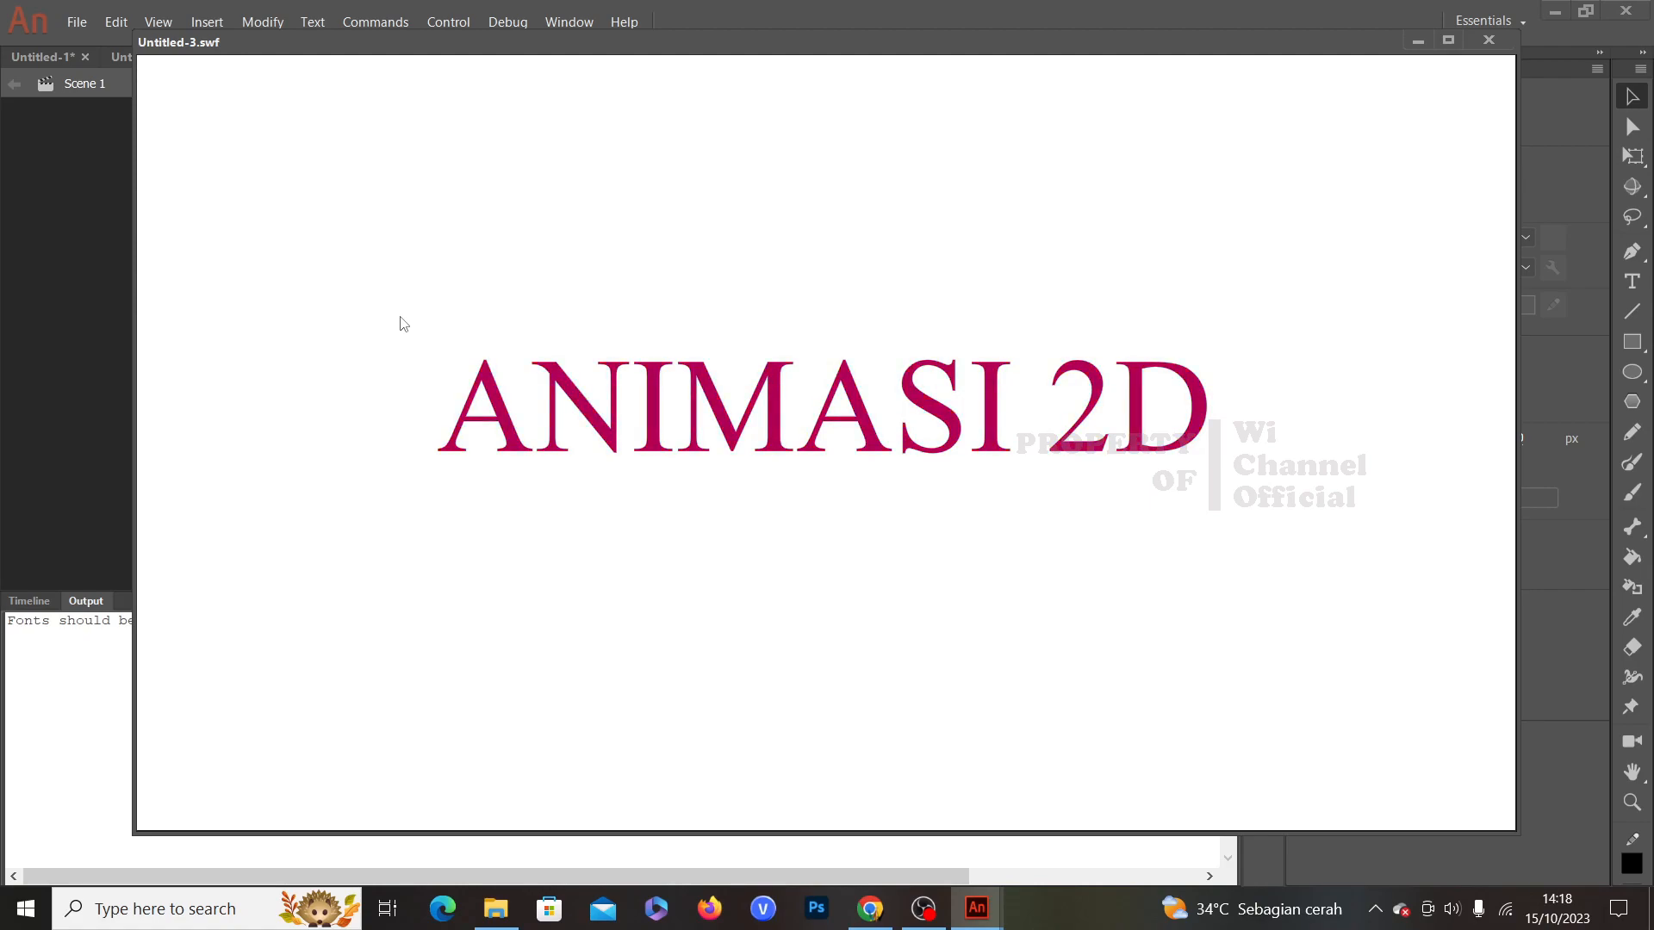
click(1489, 40)
click(338, 56)
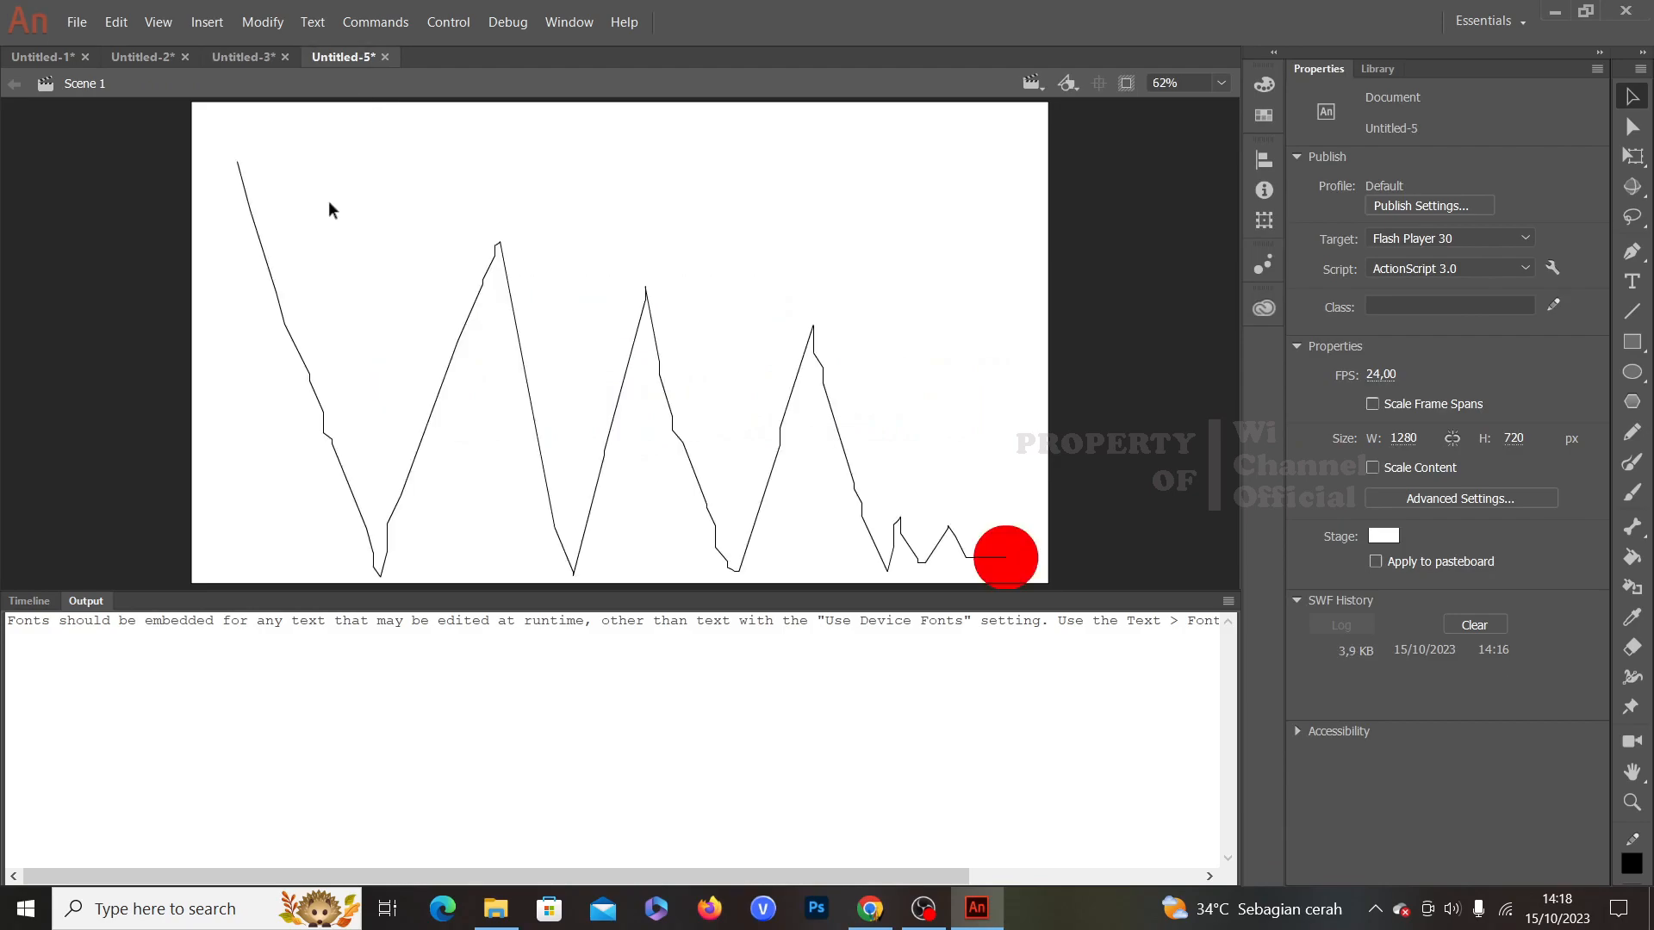
key(ctrl+Return)
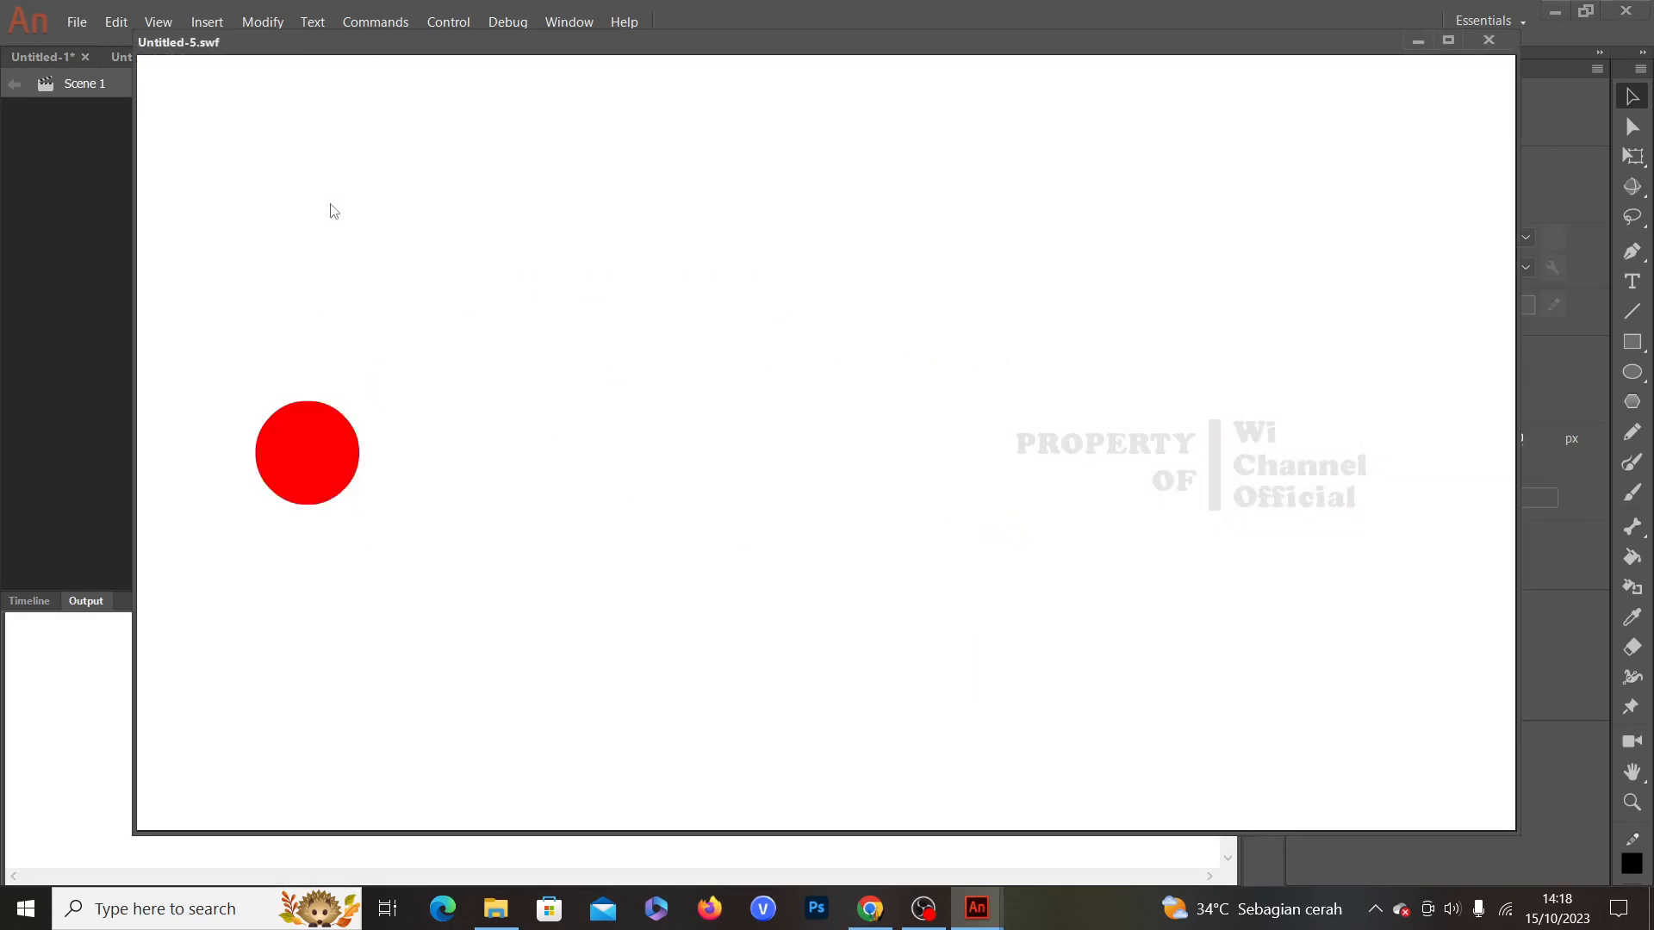